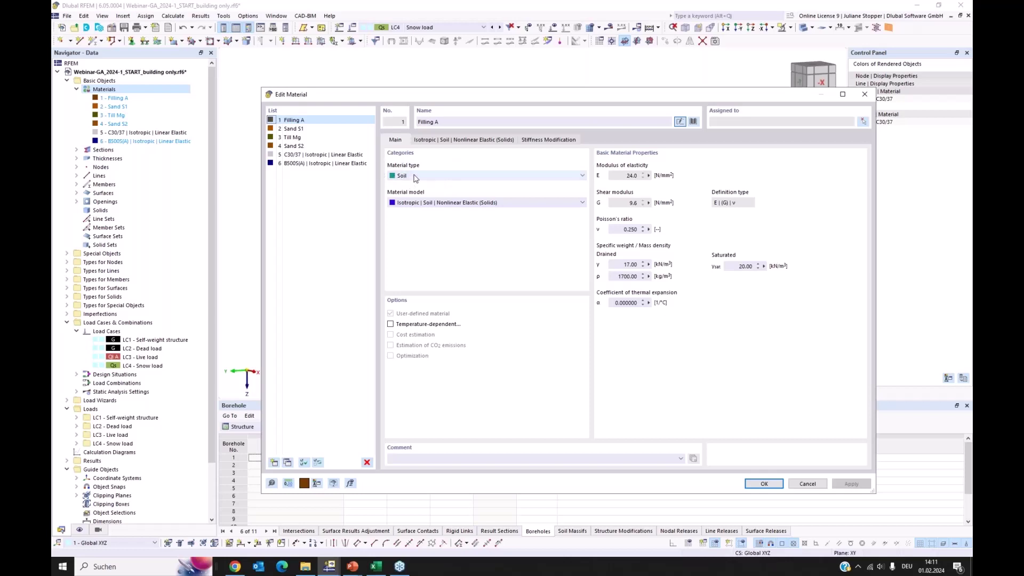
Step: Review the available material types and soil material models for Filling A, and view its nonlinear elastic parameters
click(421, 177)
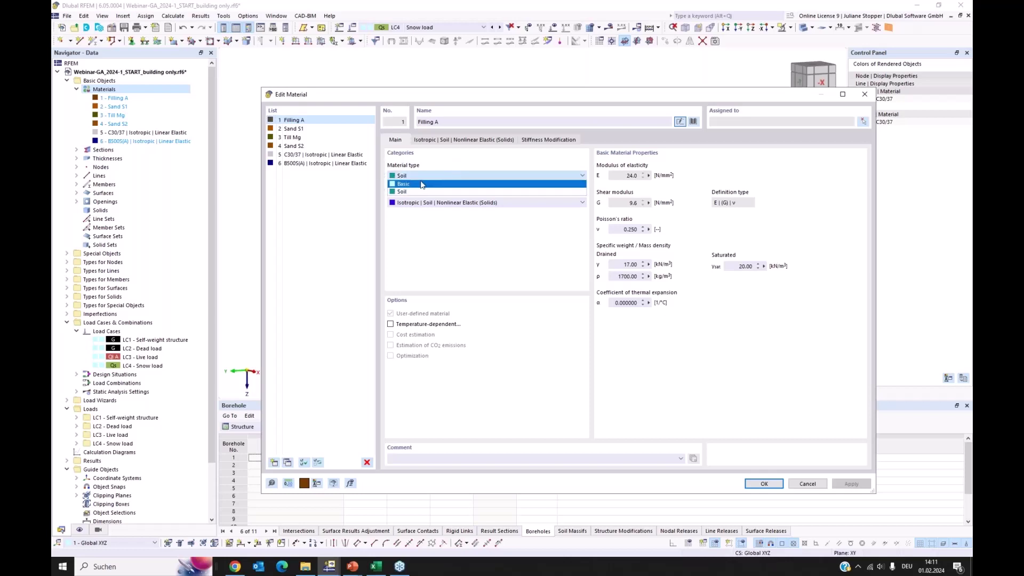
click(435, 191)
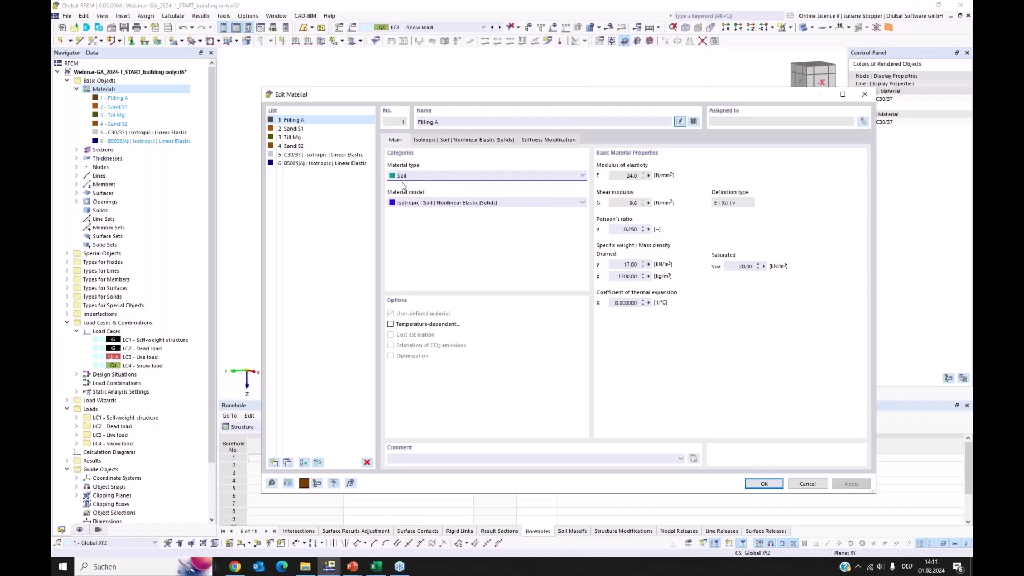
click(517, 204)
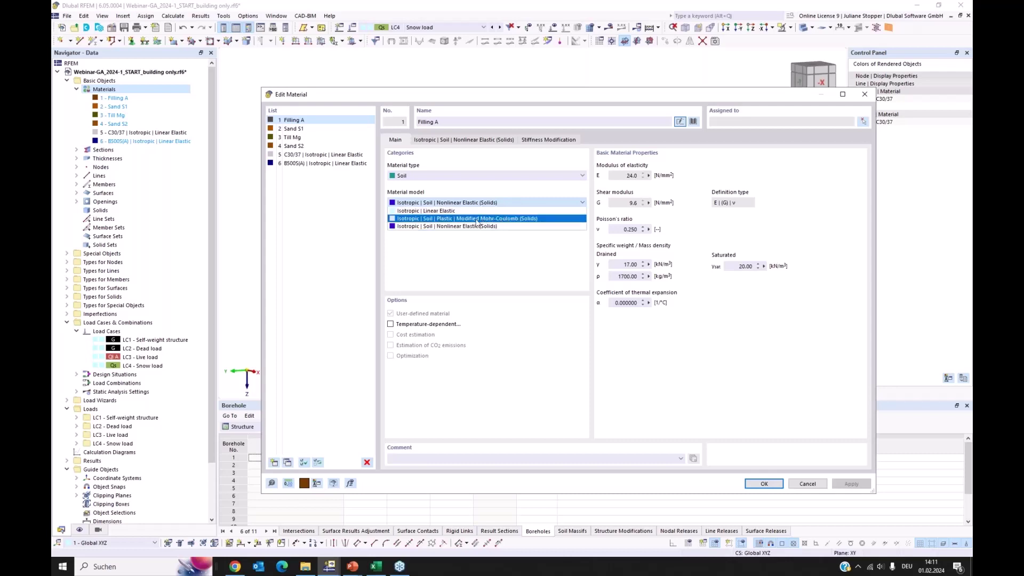
click(491, 245)
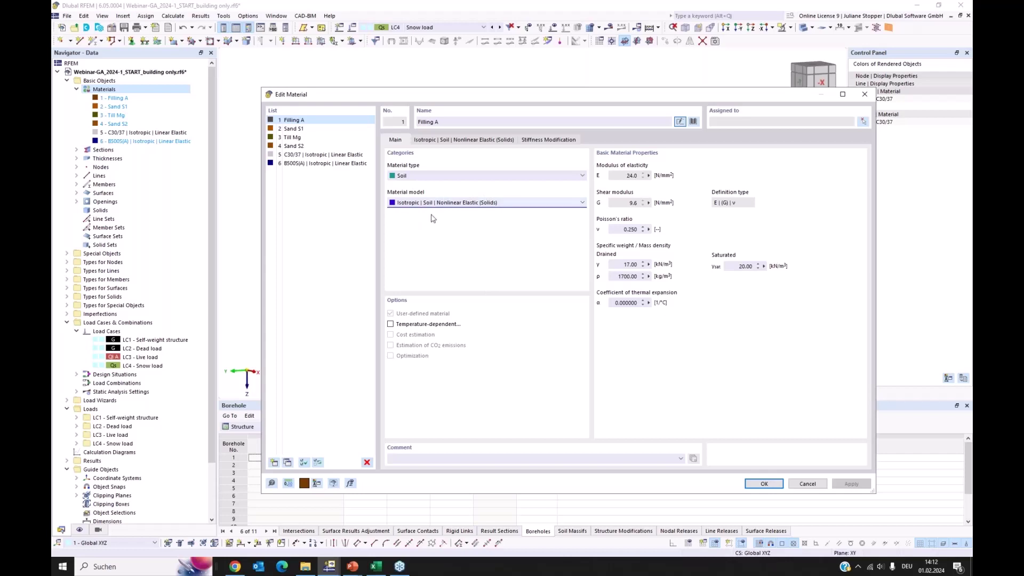
click(459, 141)
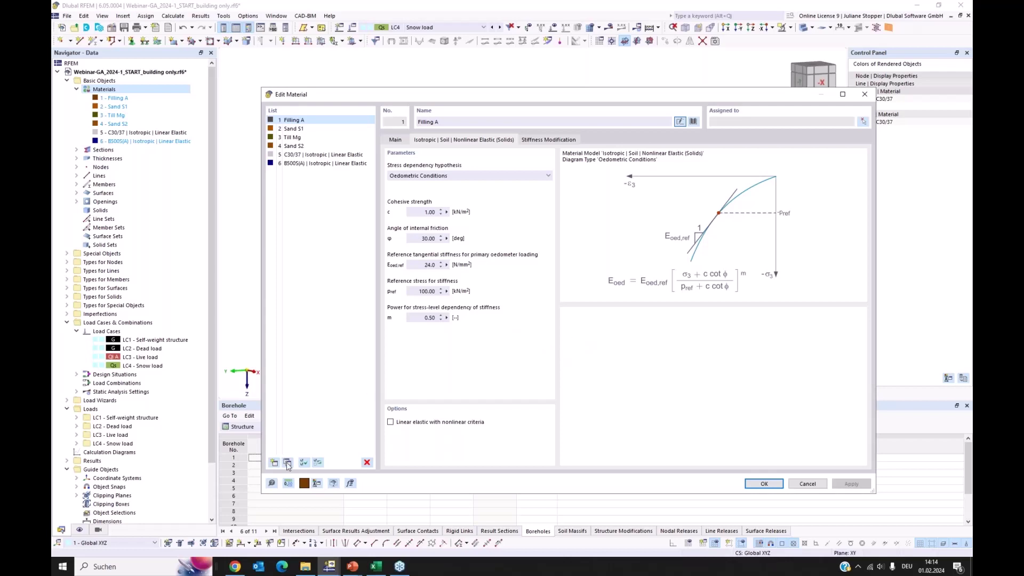
Step: Consult the online manual's theory section on the nonlinear elastic soil model, and return to the RFEM building model
click(272, 483)
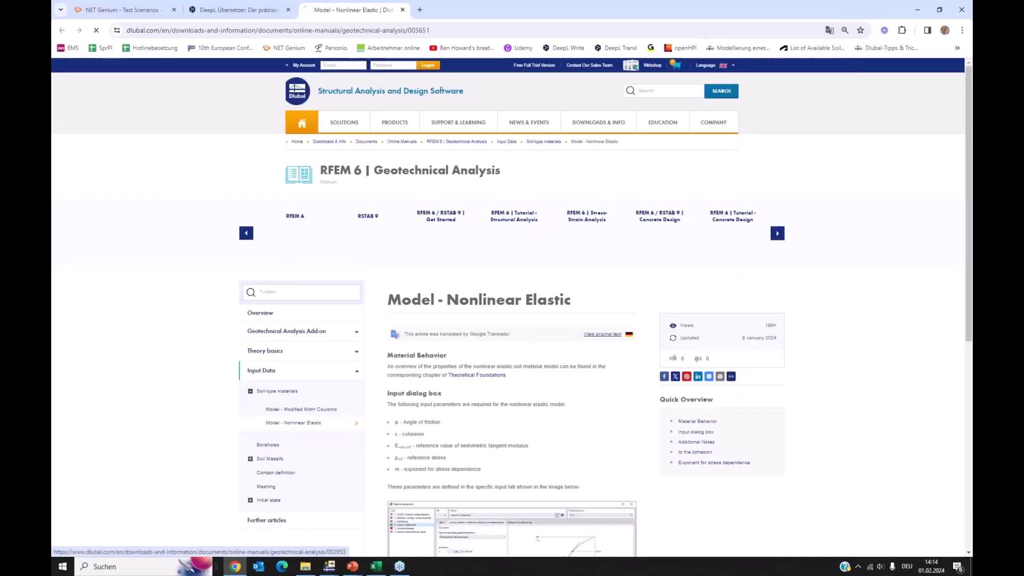
click(496, 375)
scroll(517, 359, down, 6)
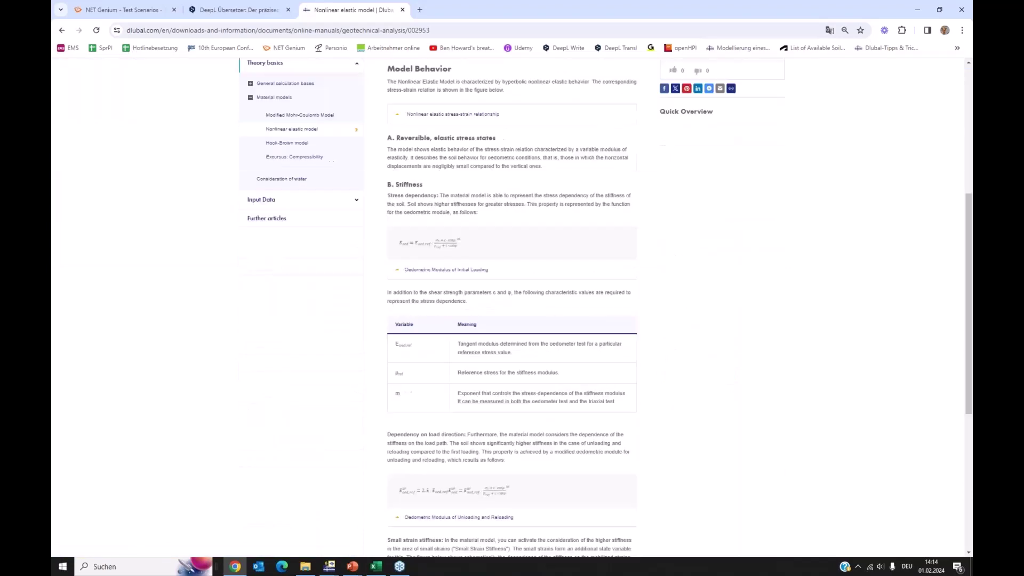
scroll(512, 309, down, 2)
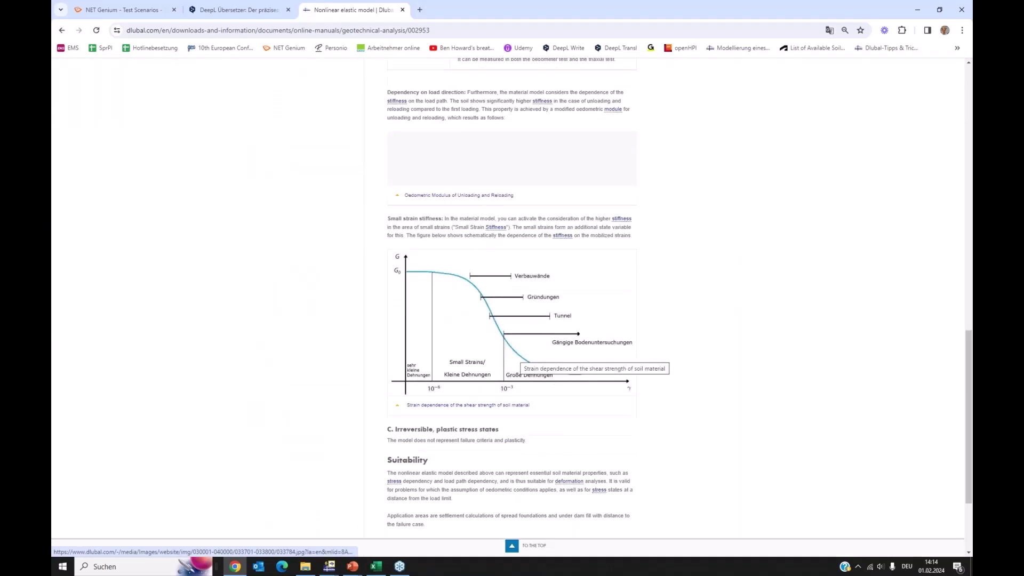
scroll(496, 385, up, 6)
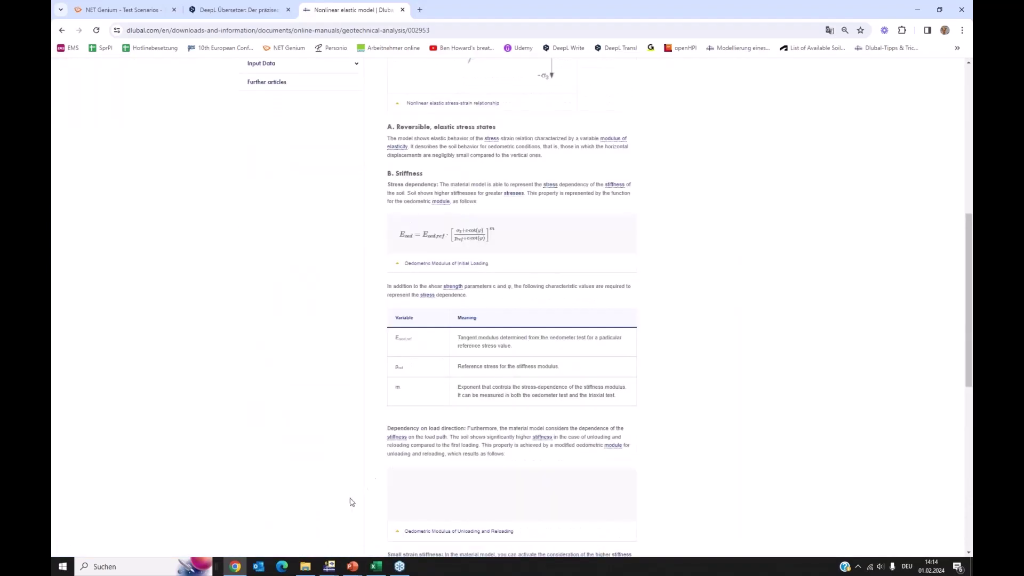
mouse_move(326, 567)
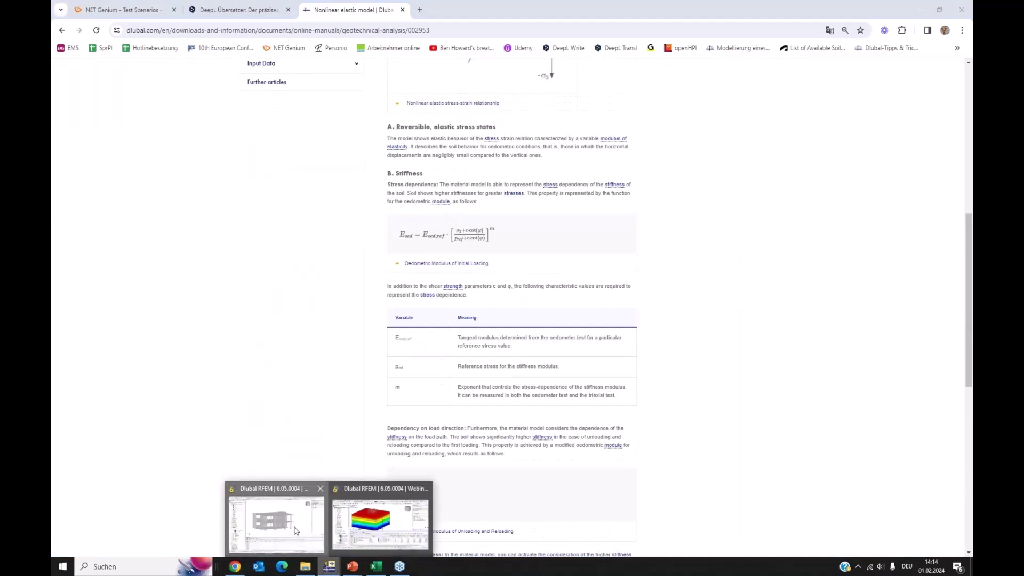
click(296, 532)
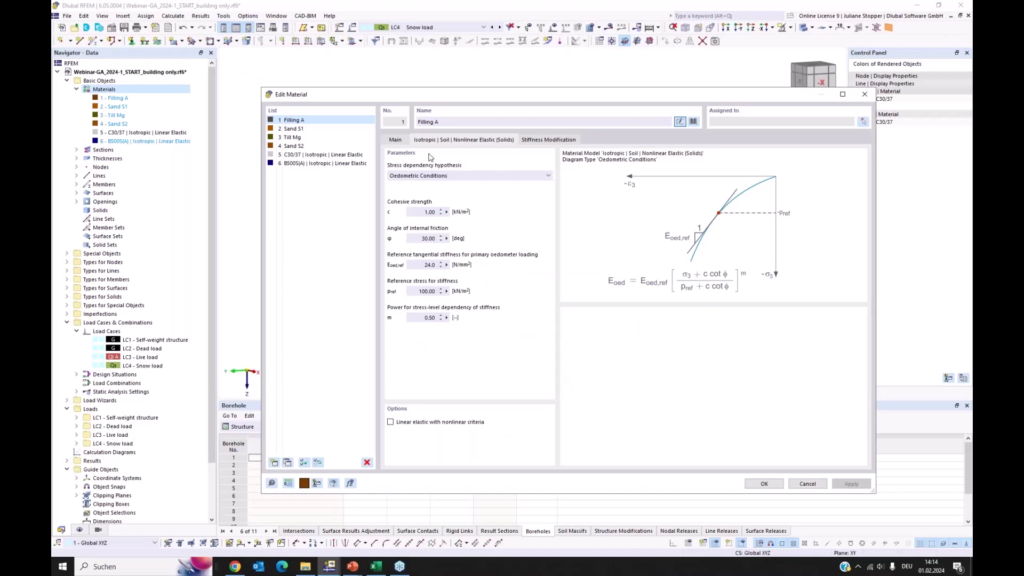
Step: Load the DIN 18196:2011-05 soil "Sand, well-graded (SW)" from the material library into Sand S2, and discard the material changes
click(395, 140)
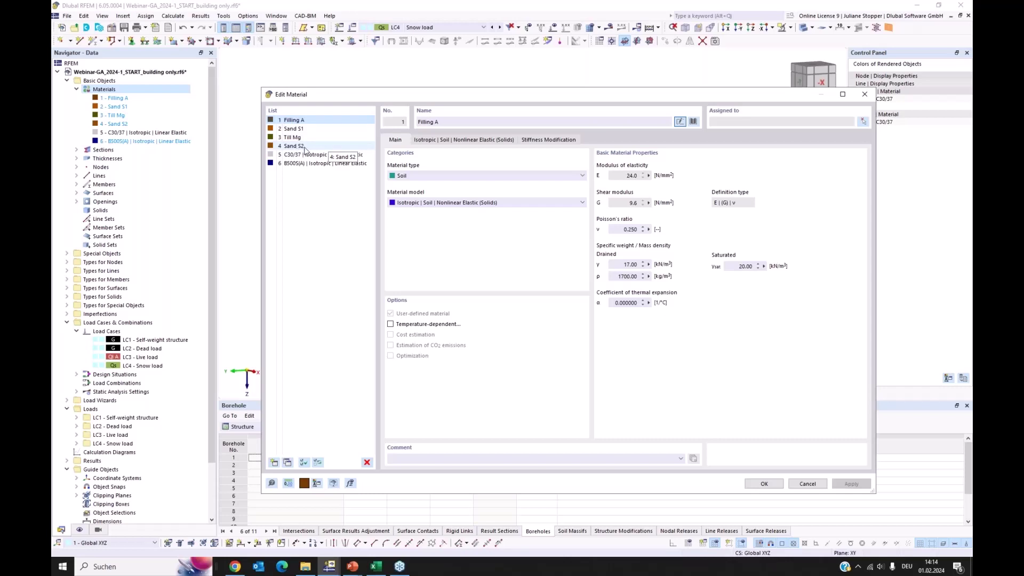
click(309, 146)
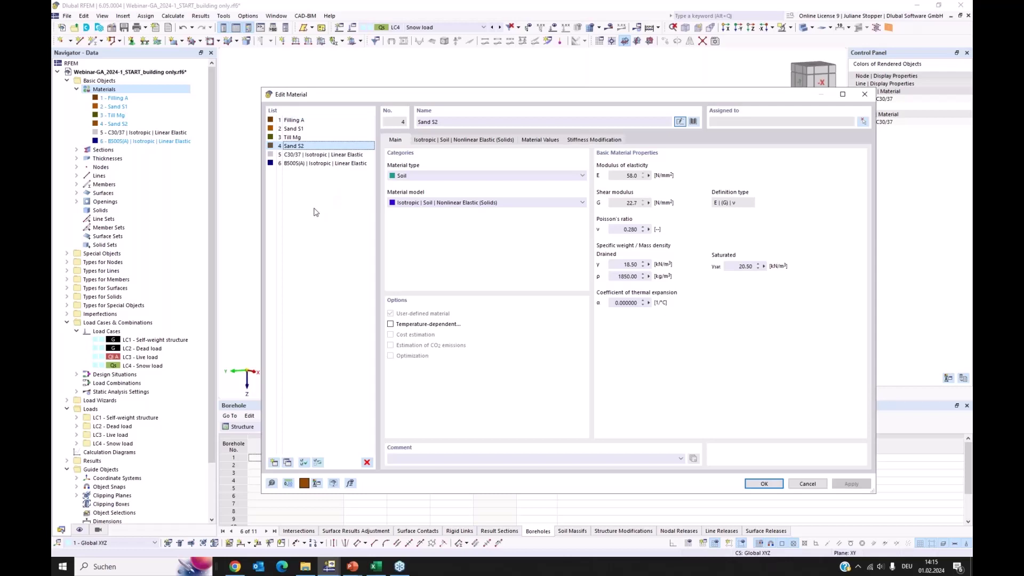
click(694, 123)
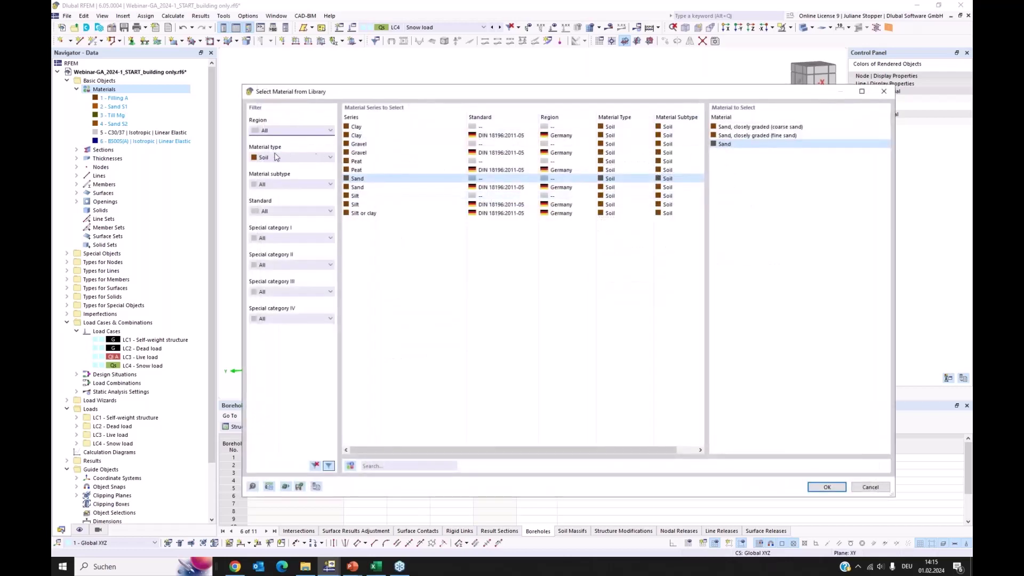
click(274, 158)
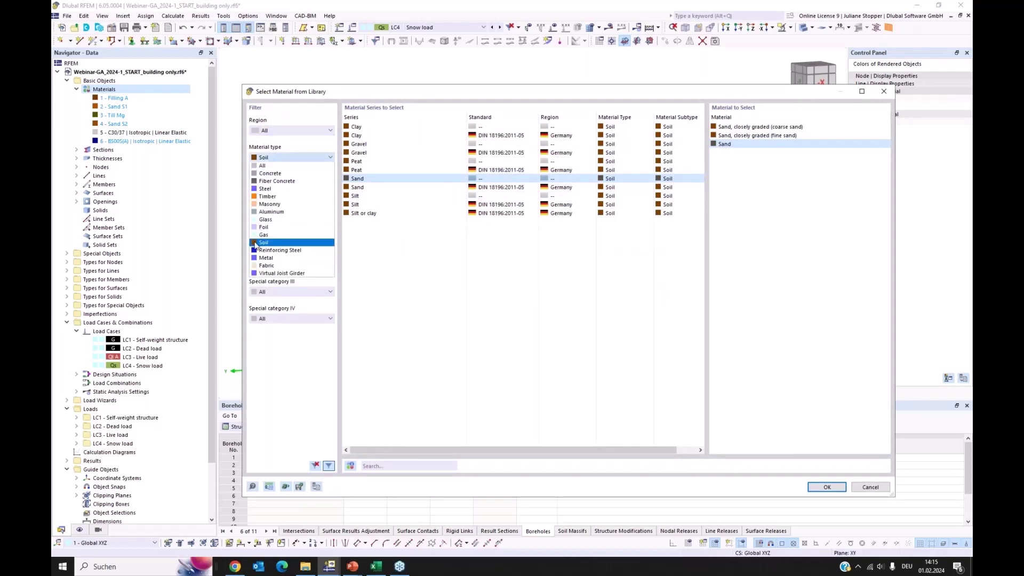
click(277, 242)
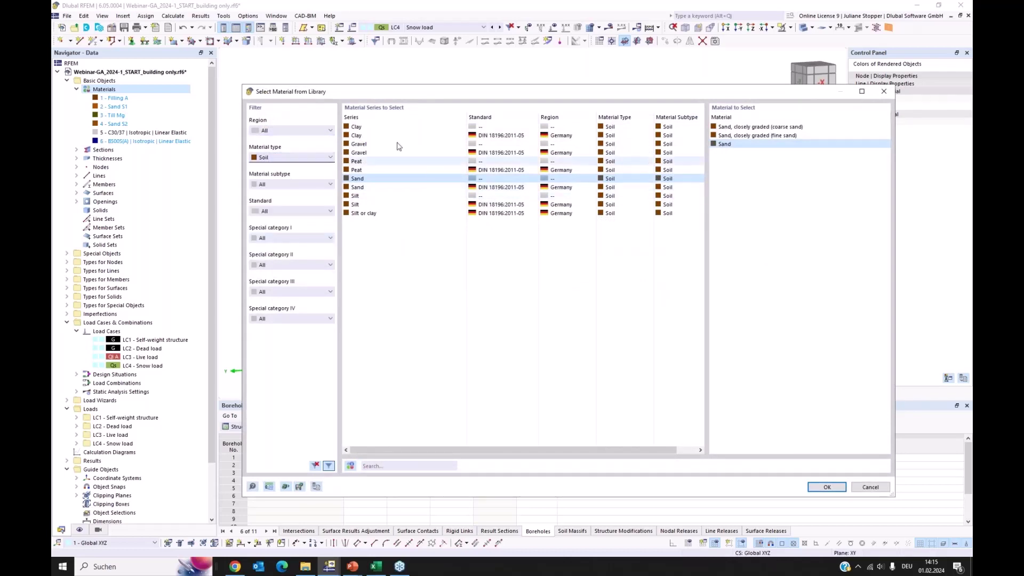
click(358, 144)
click(356, 161)
click(357, 187)
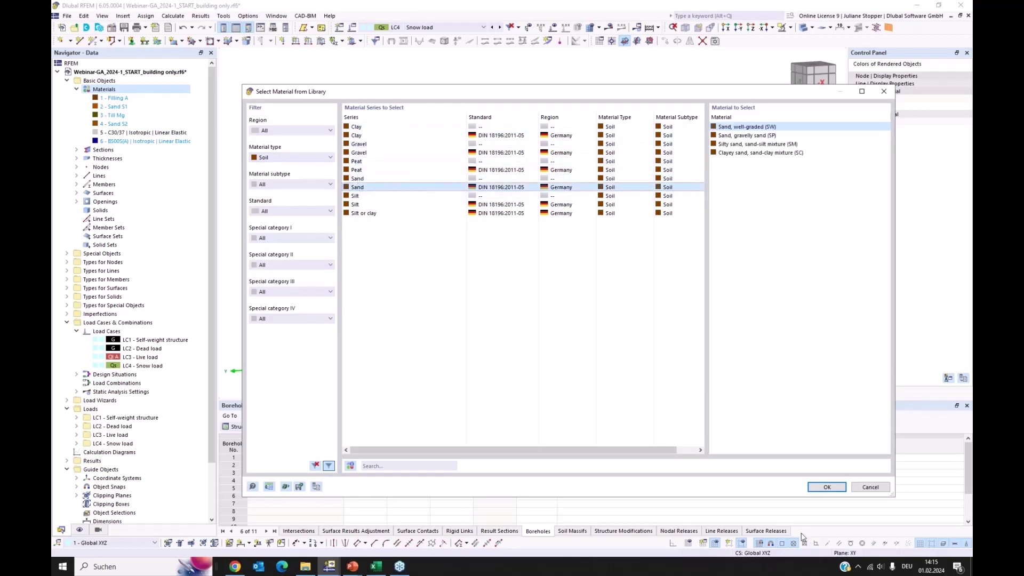
click(826, 487)
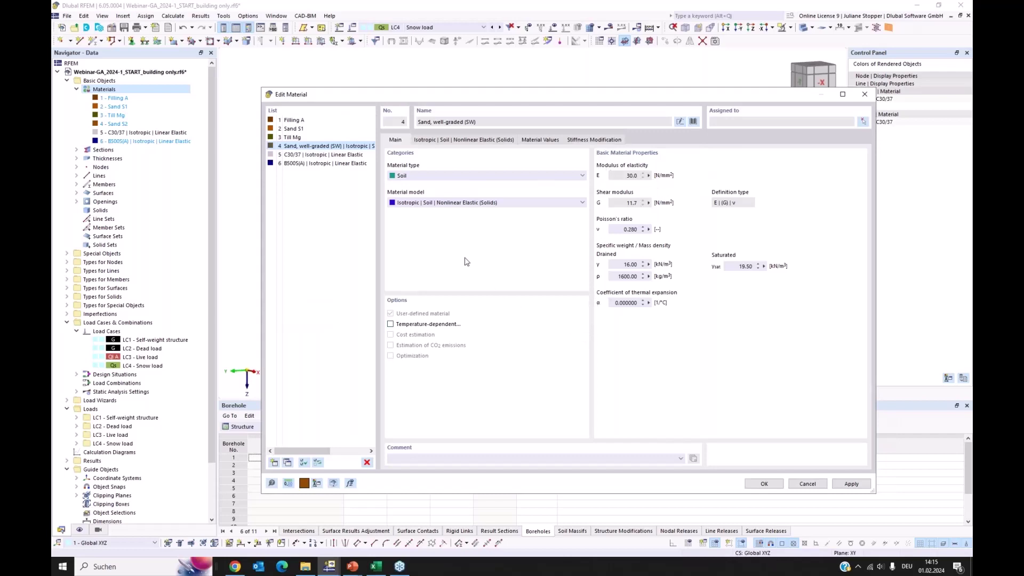
click(795, 483)
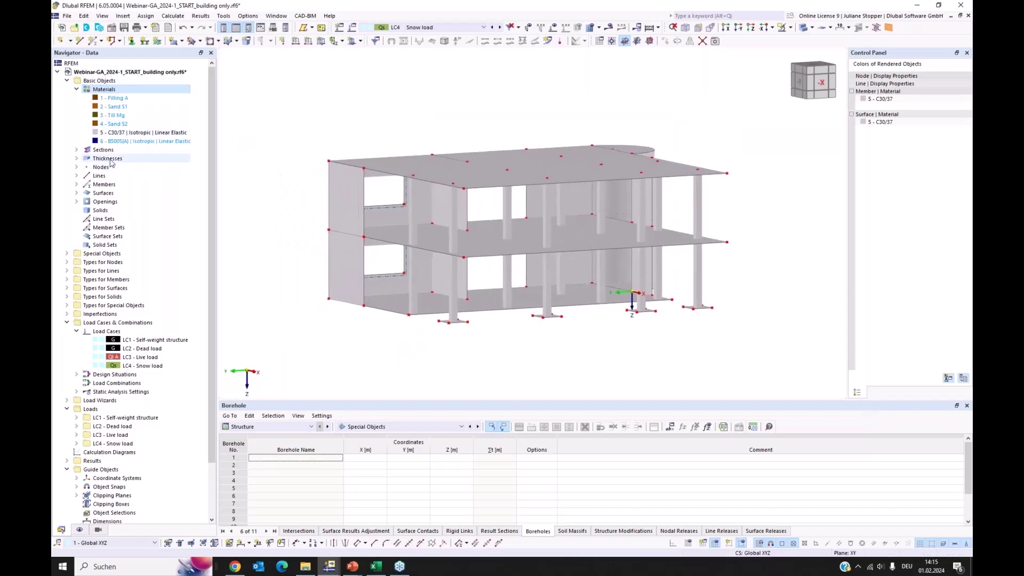
Step: Create a new borehole and activate its groundwater ordinate at Z = 3.500 m
click(77, 193)
click(76, 193)
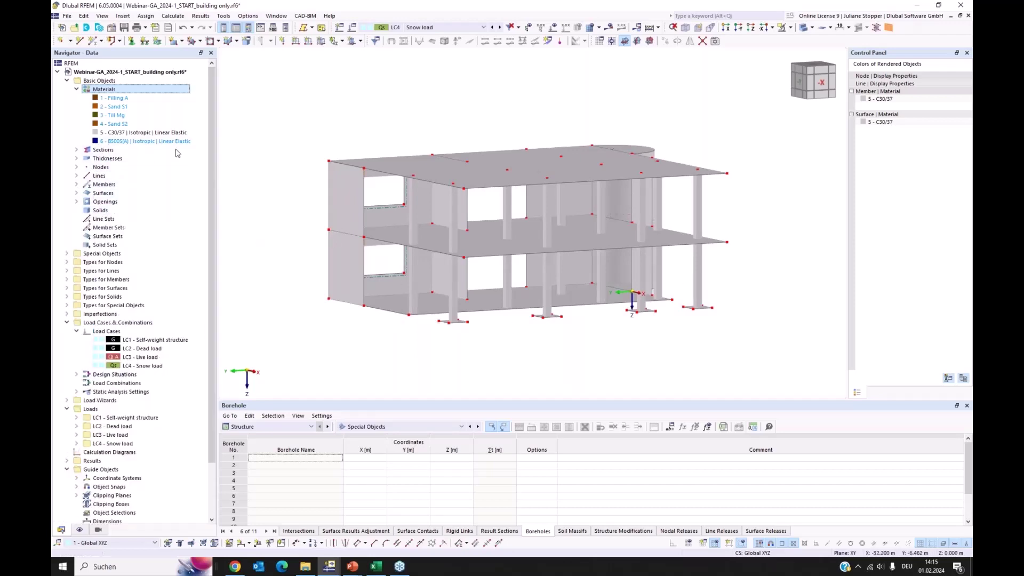
click(68, 254)
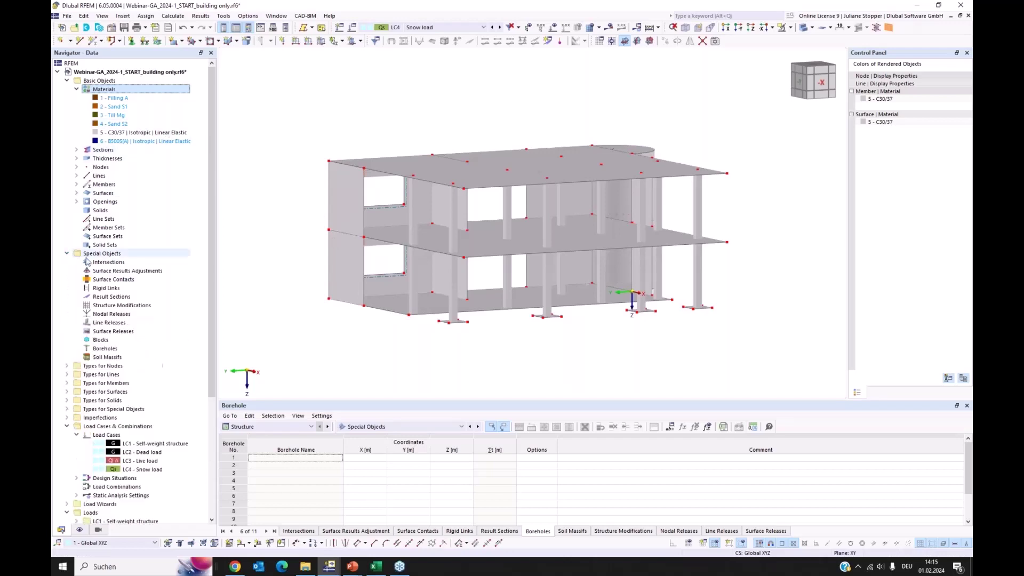
click(100, 254)
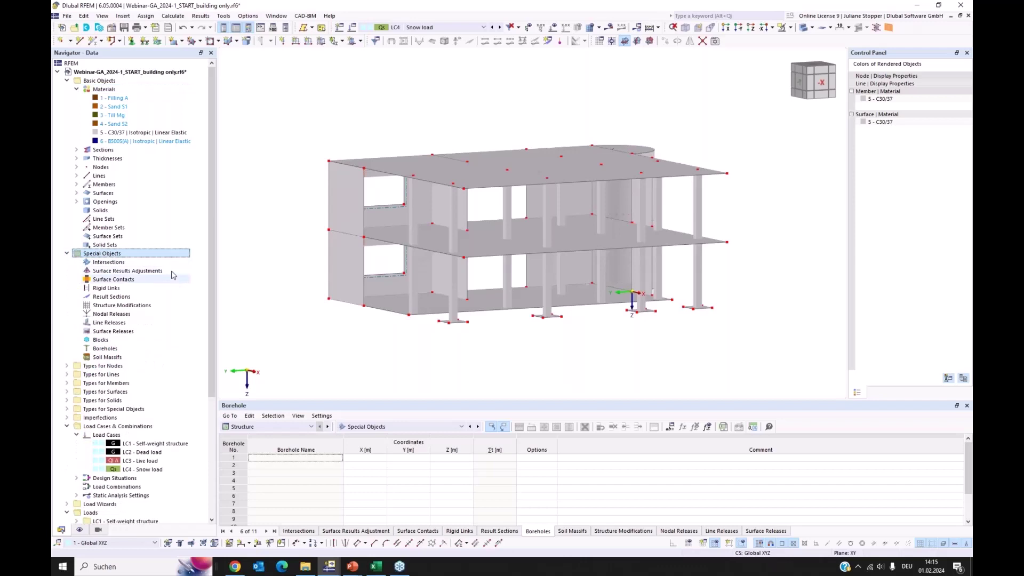
right_click(110, 350)
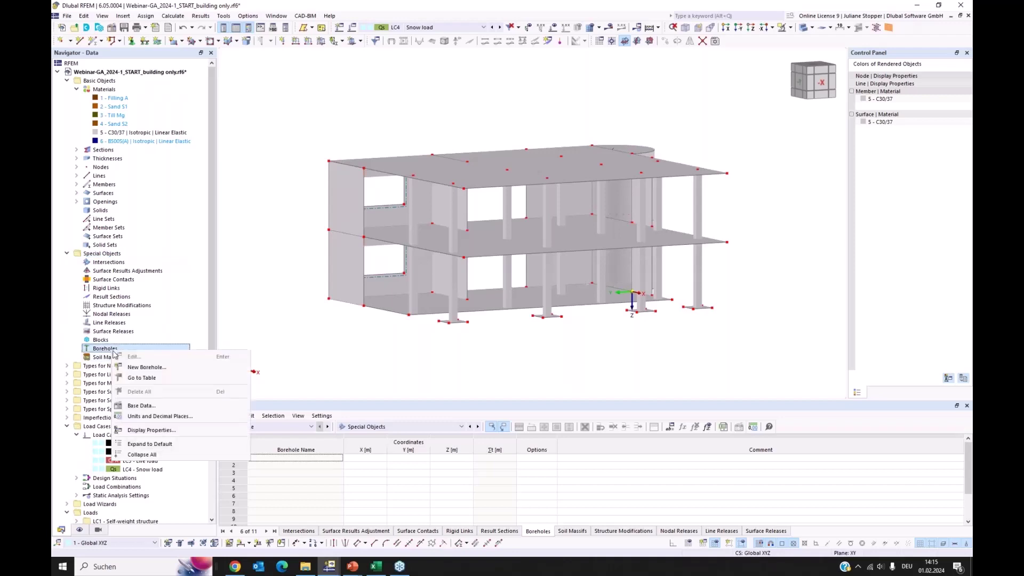
click(135, 368)
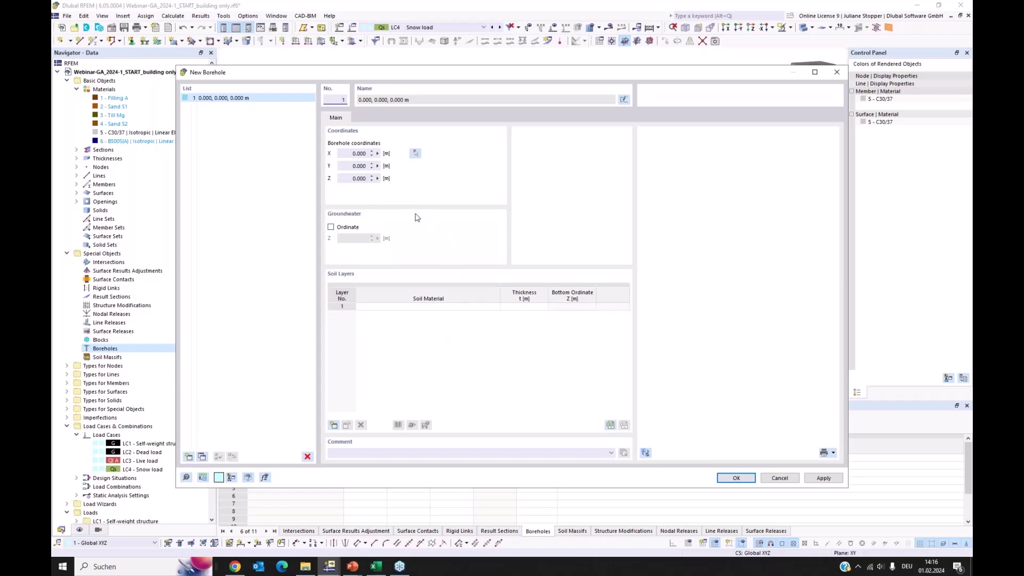
click(330, 227)
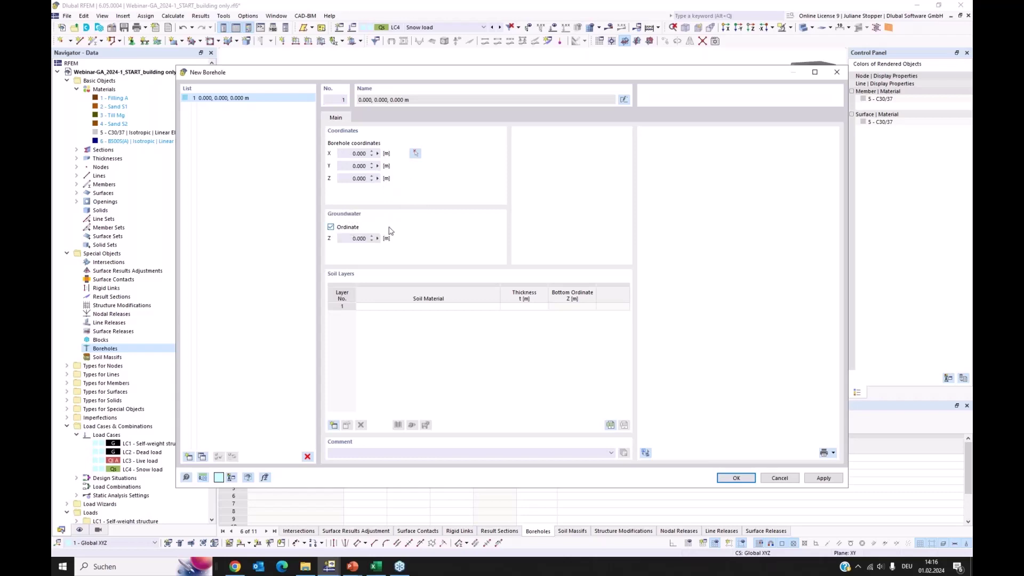
click(347, 238)
click(438, 344)
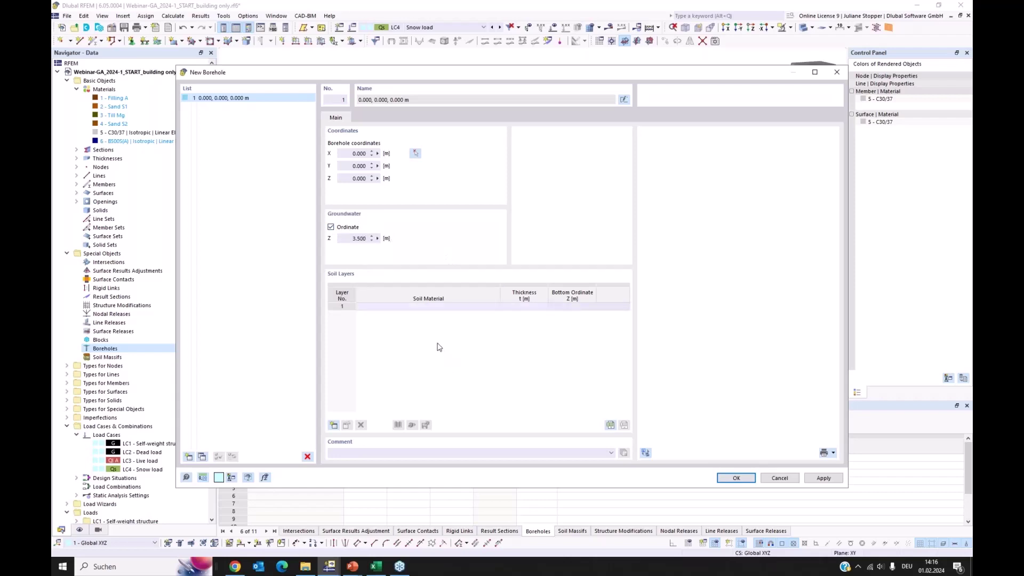
Step: Assign Filling A, Sand S1, Till Mg and Sand S2 as the borehole's soil layers 1 to 4
click(455, 308)
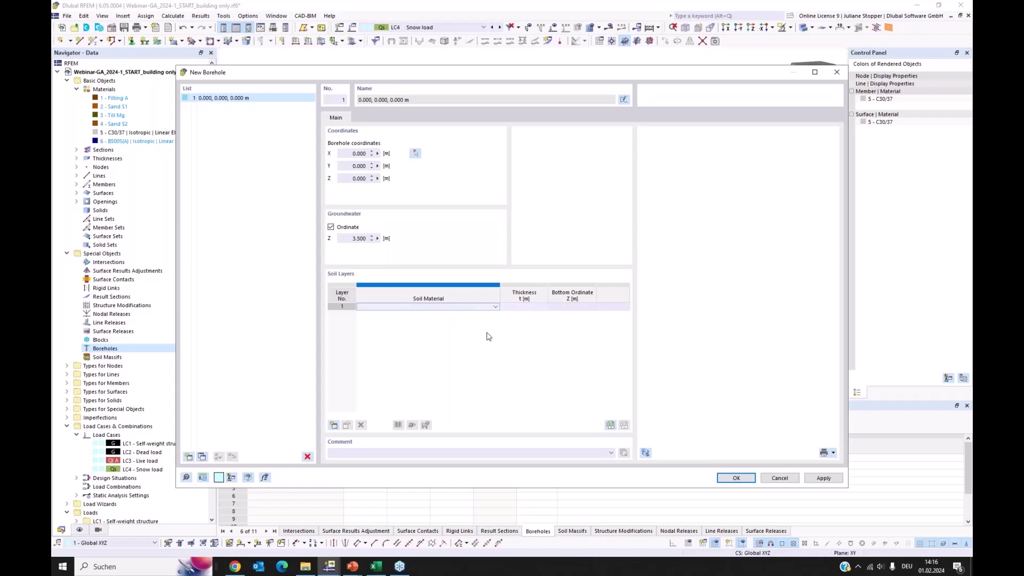
click(496, 310)
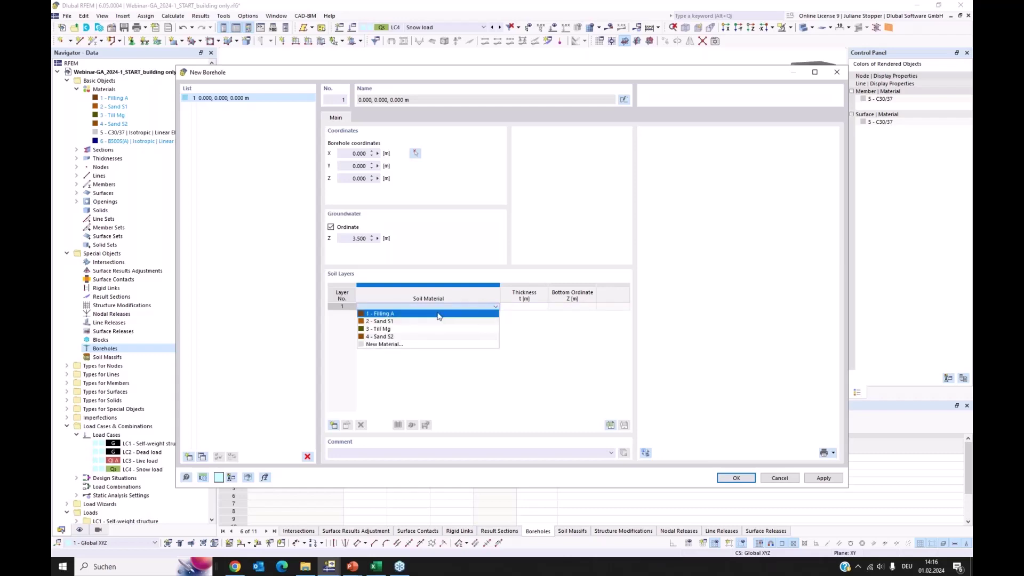
click(442, 315)
click(467, 319)
click(493, 315)
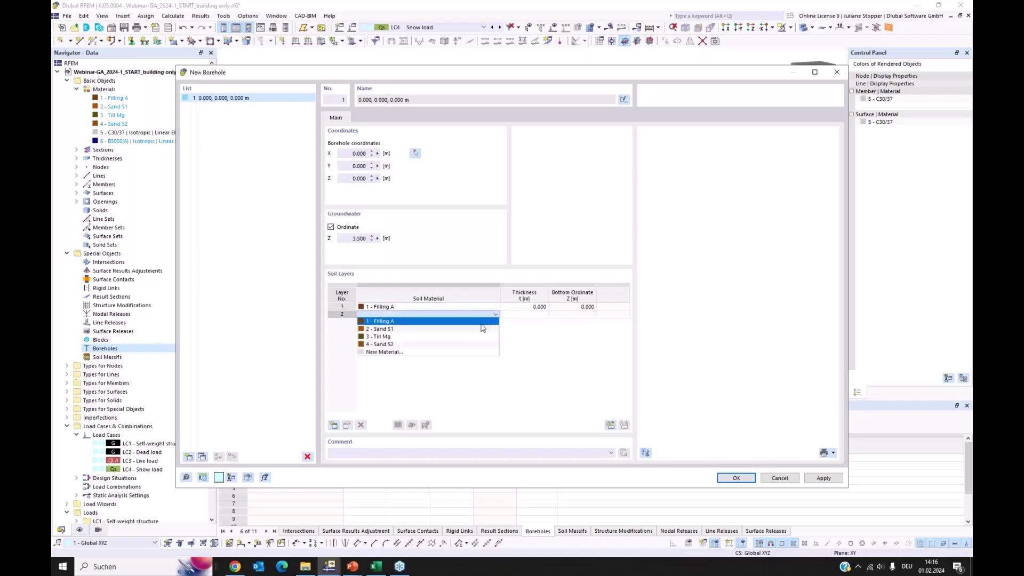
click(468, 327)
click(495, 322)
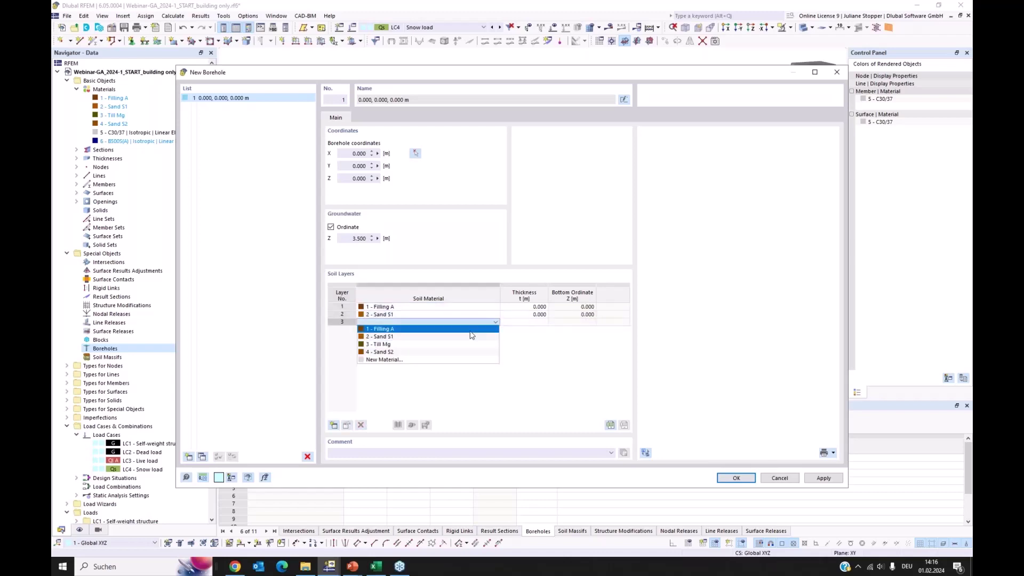
click(474, 339)
click(474, 330)
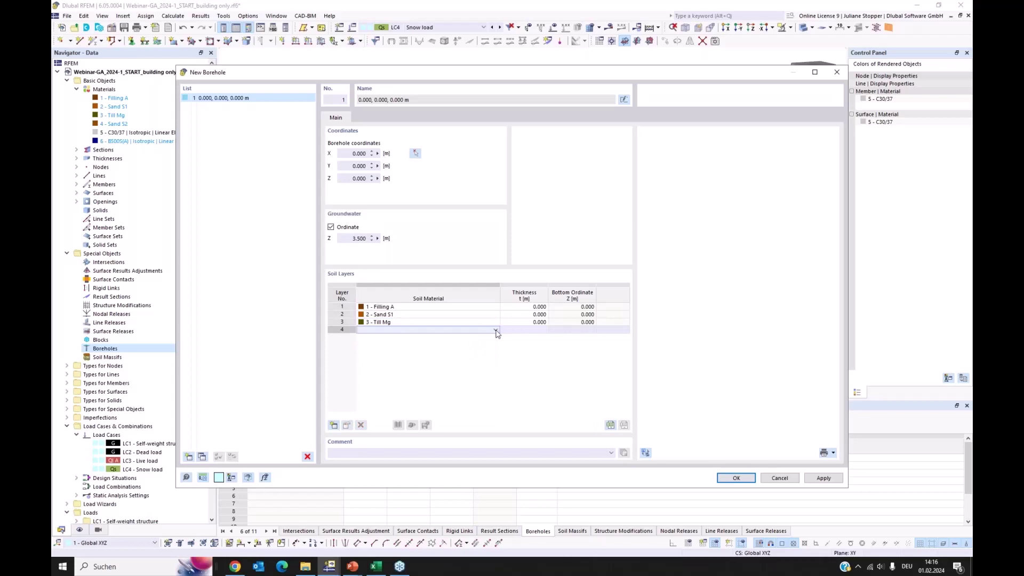
click(496, 329)
click(466, 360)
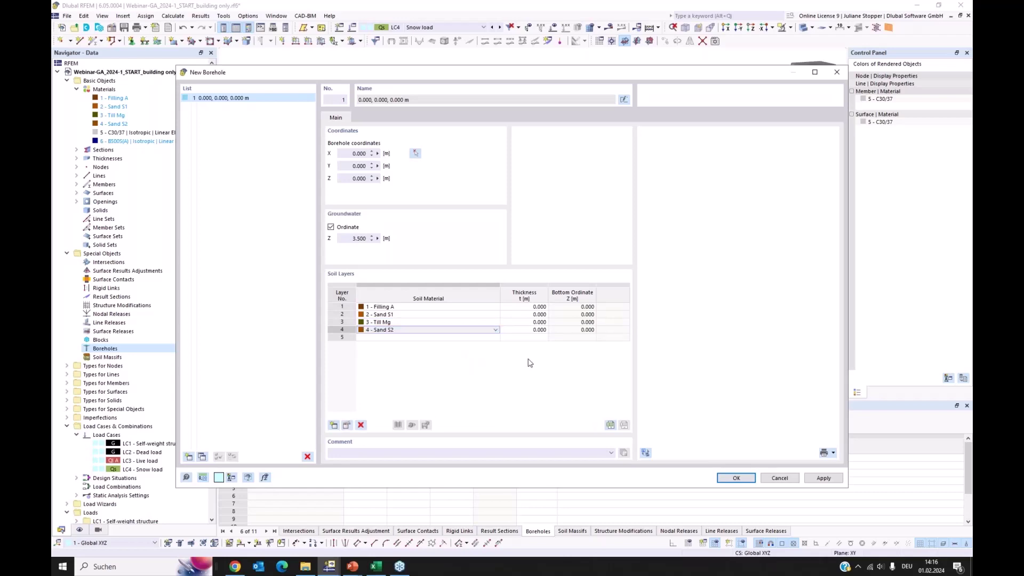
Step: Set the borehole's layer thicknesses to 2 m for Filling A, 5 m for Sand S1, 2 m for Till Mg and 20 m for Sand S2
click(525, 307)
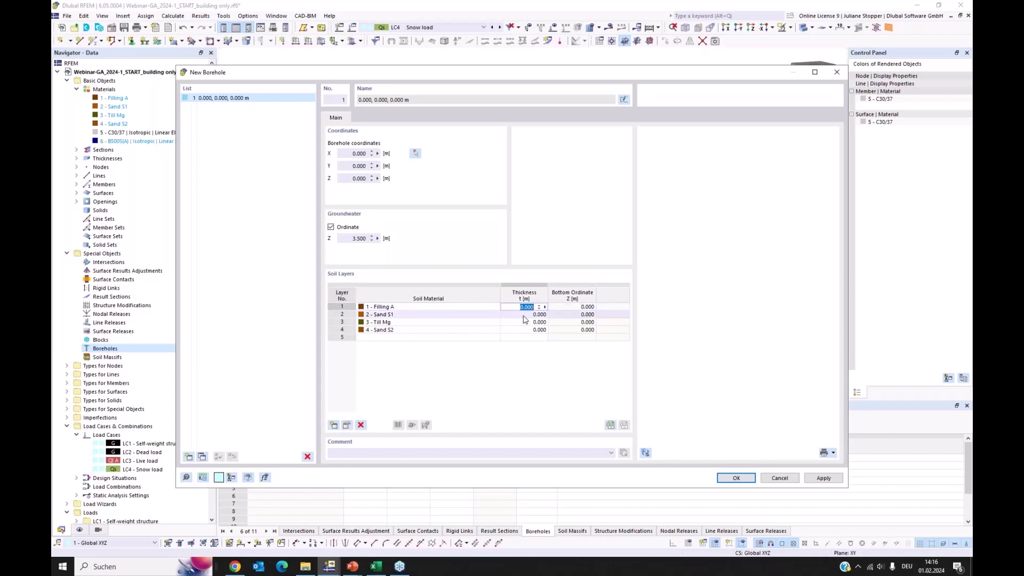
text(2)
click(528, 315)
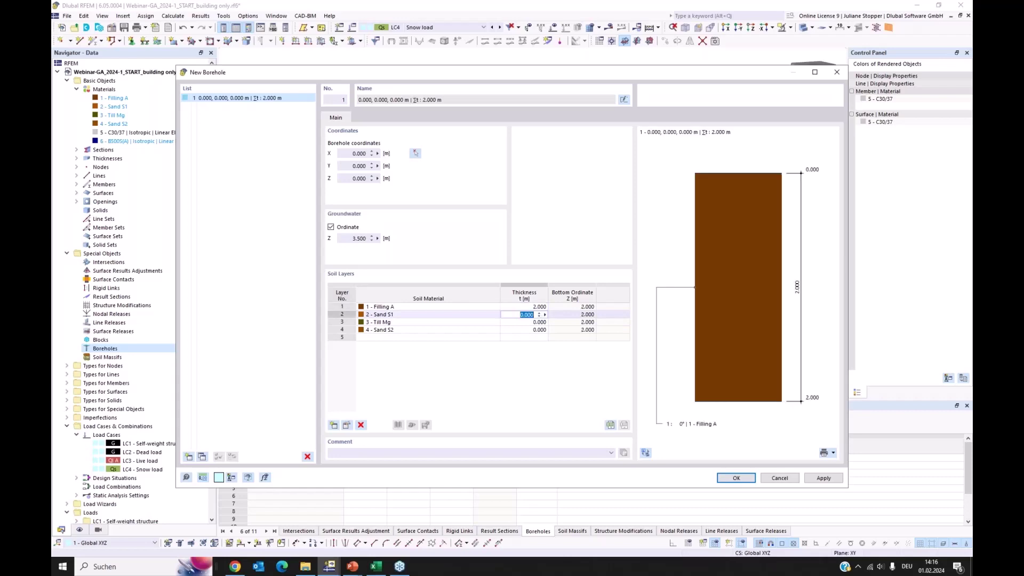
text(5)
click(527, 322)
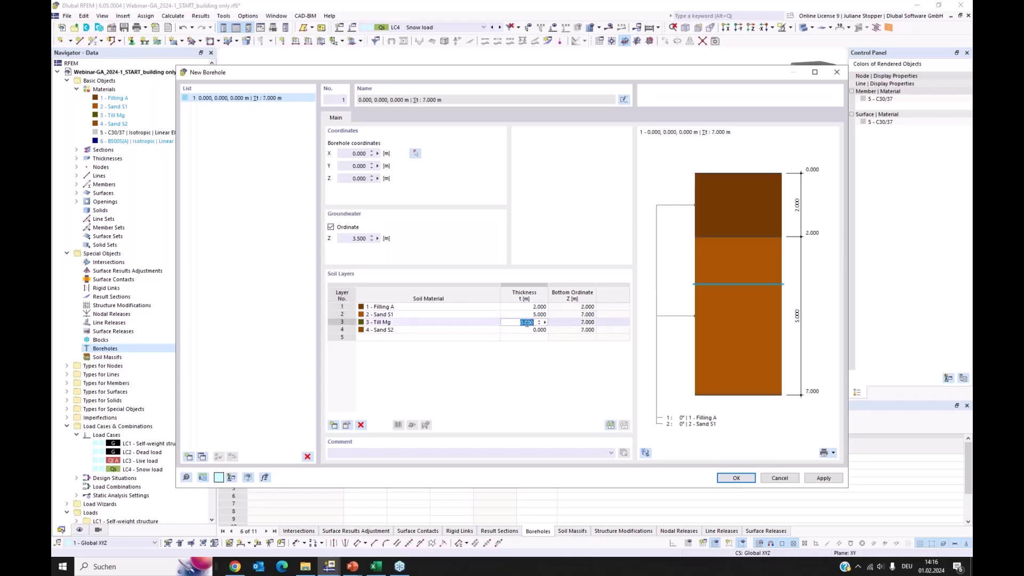
text(2)
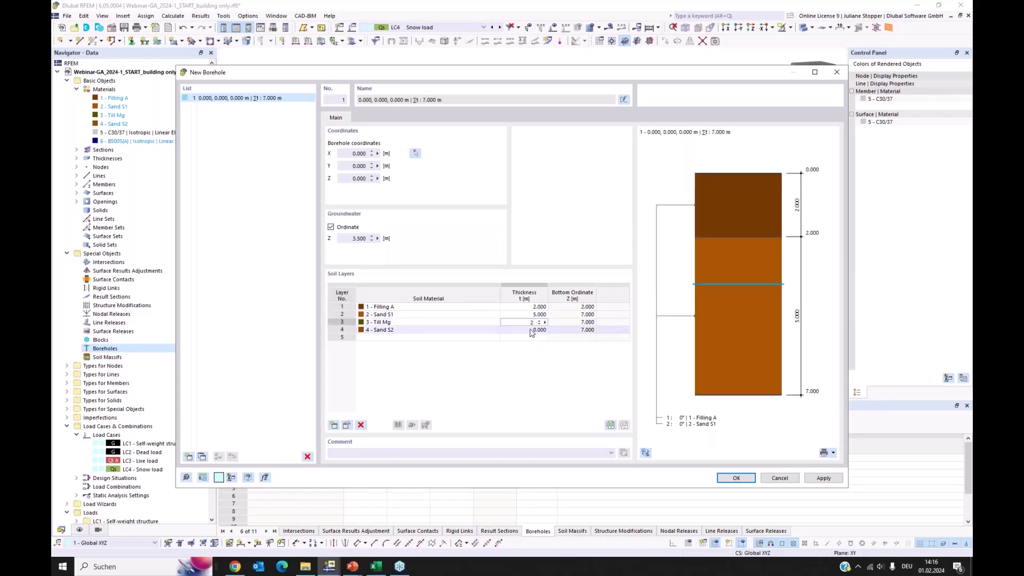
click(533, 330)
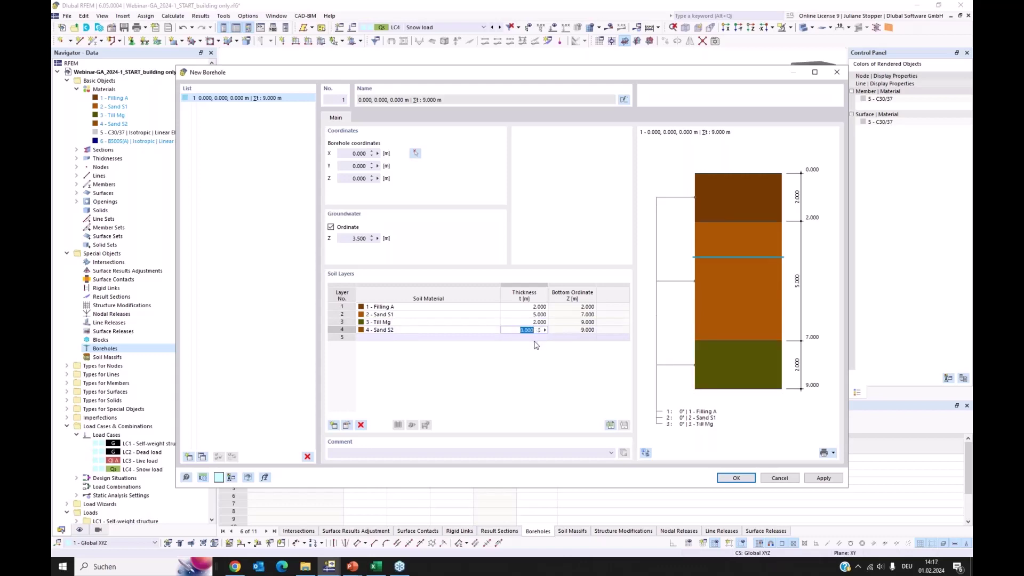
text(20)
key(Return)
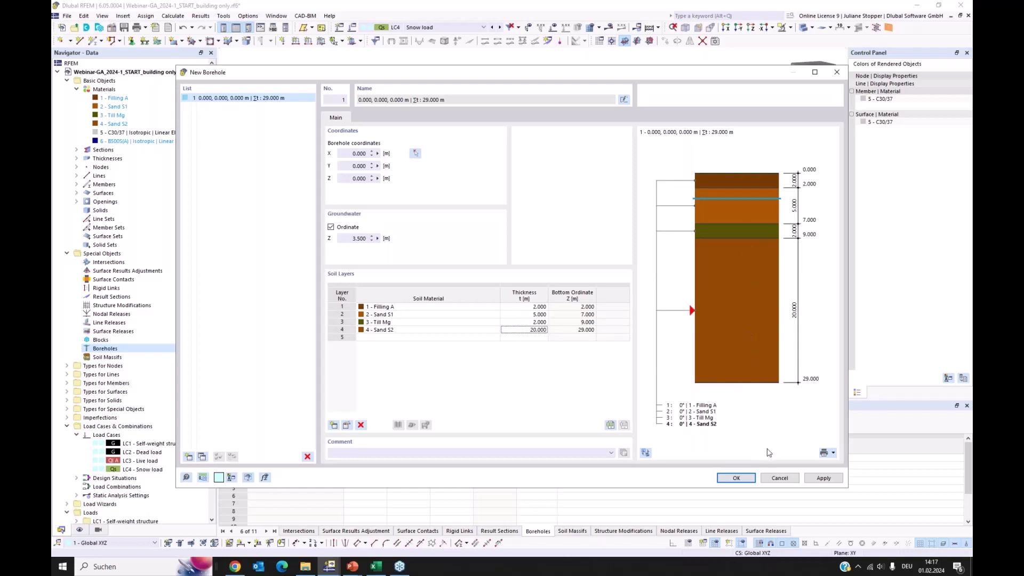
Step: View the available print options for the borehole graphic, and confirm the new borehole
click(835, 454)
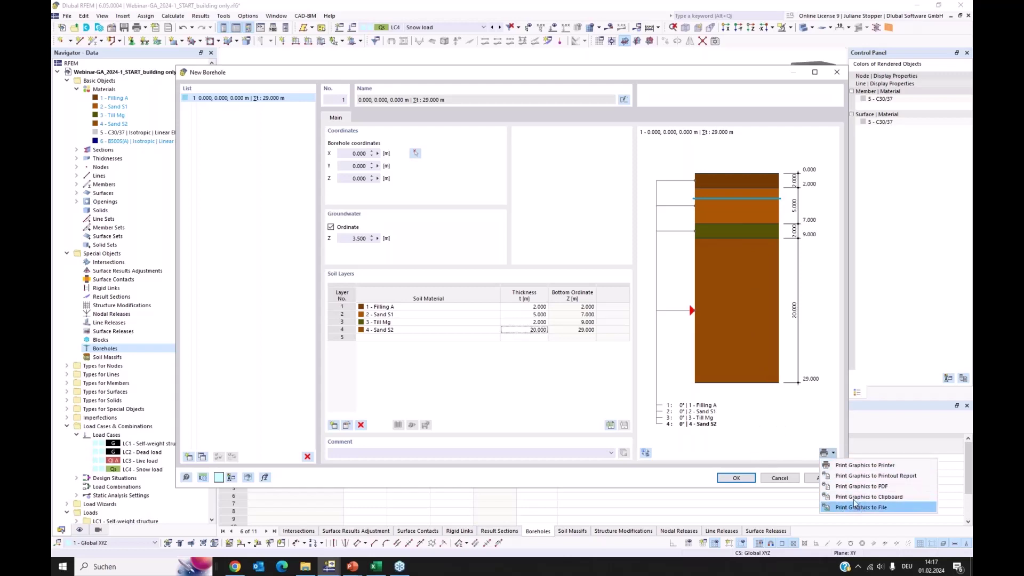
click(741, 440)
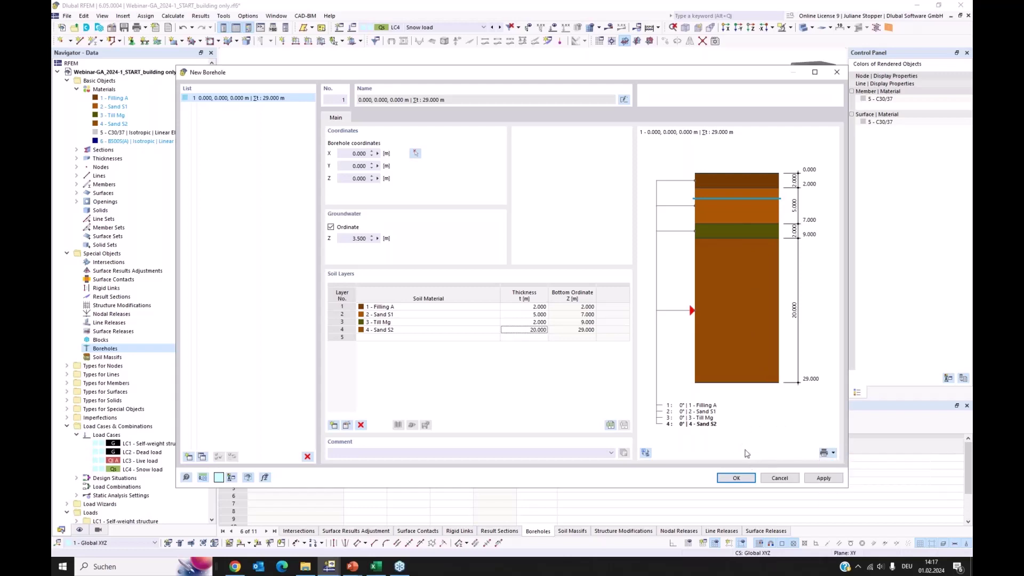
click(736, 480)
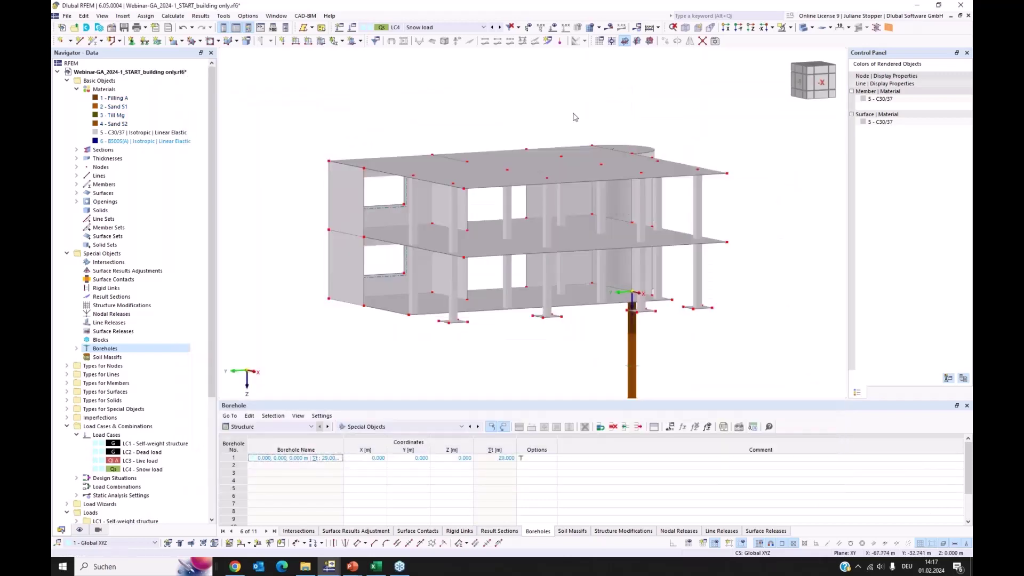
Step: Examine the borehole beneath the building, its entry among the structure's special objects, and its coordinate, groundwater and layer settings
scroll(667, 256, down, 5)
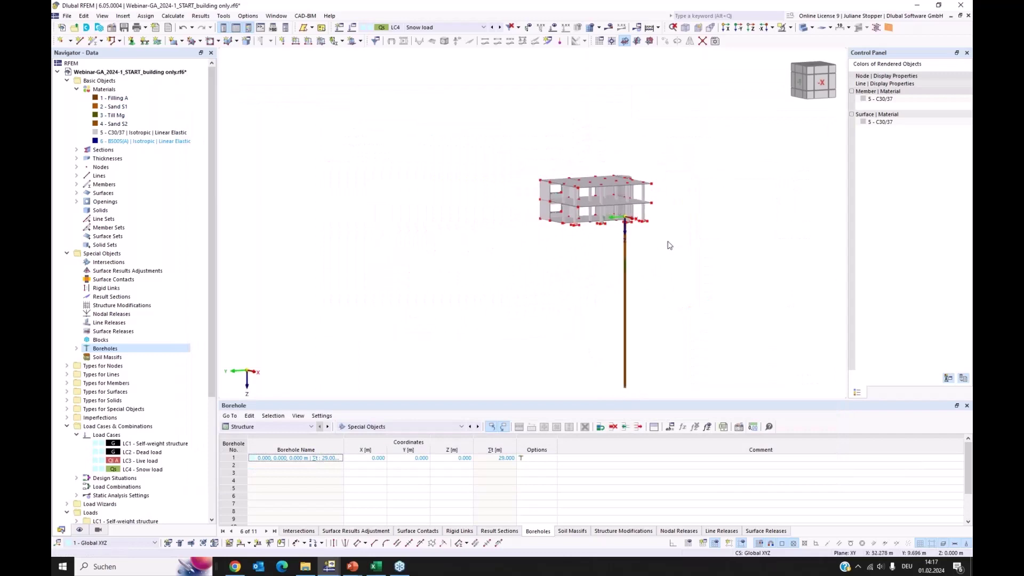
middle_drag(671, 260, 589, 235)
scroll(571, 230, up, 4)
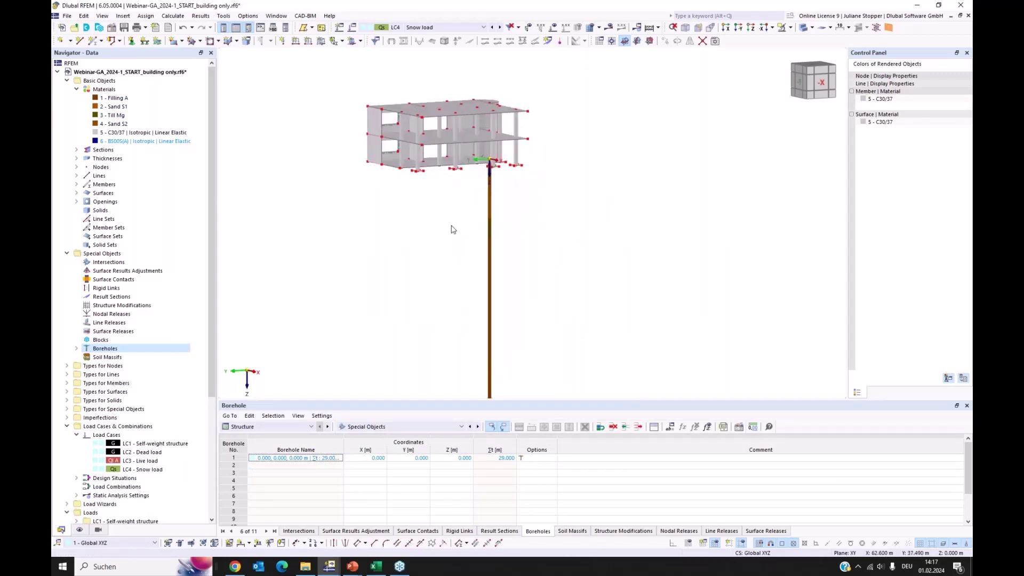
ctrl+middle_drag(457, 228, 512, 267)
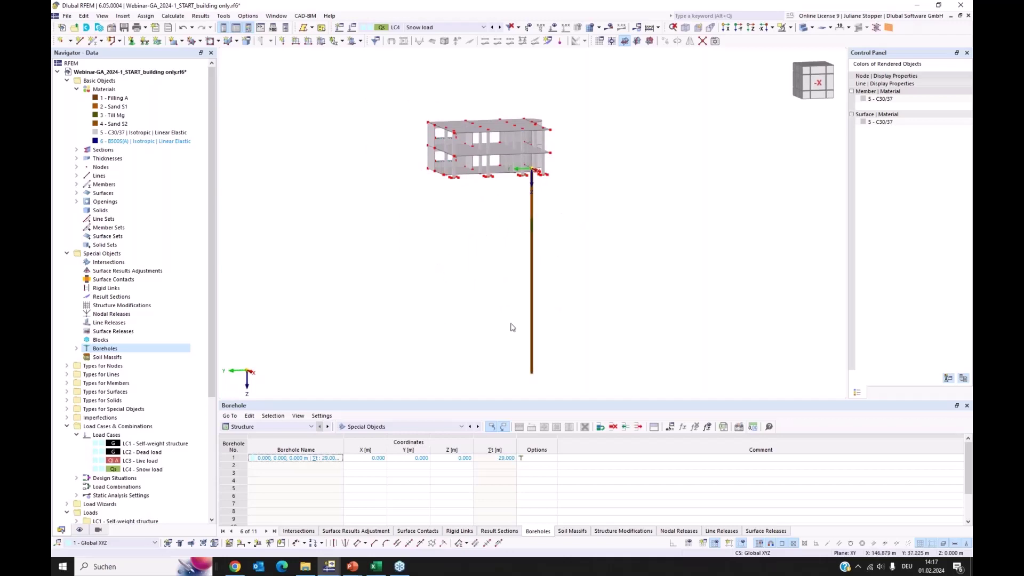
click(267, 426)
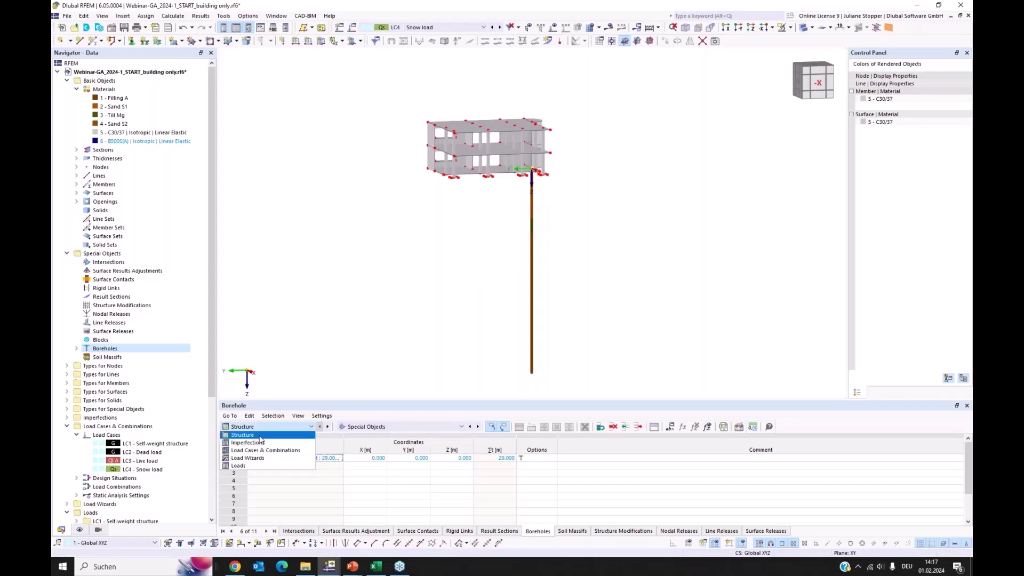
click(256, 435)
click(376, 431)
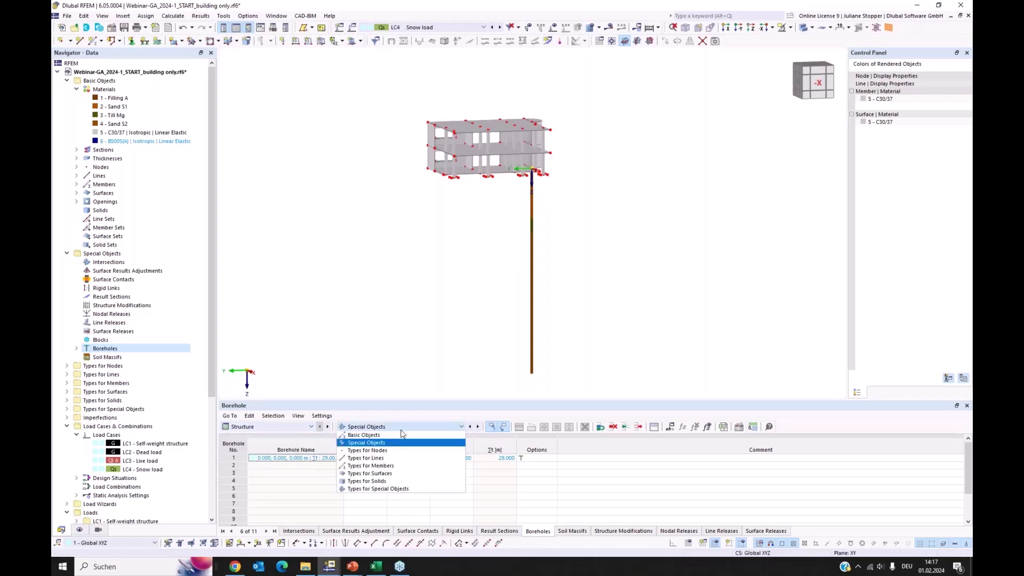
click(374, 447)
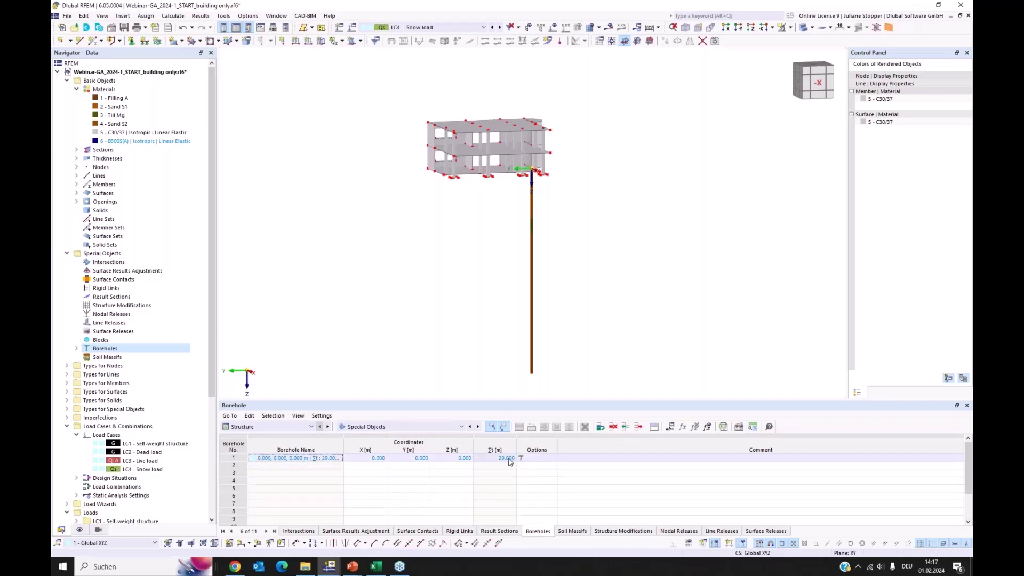
double_click(401, 462)
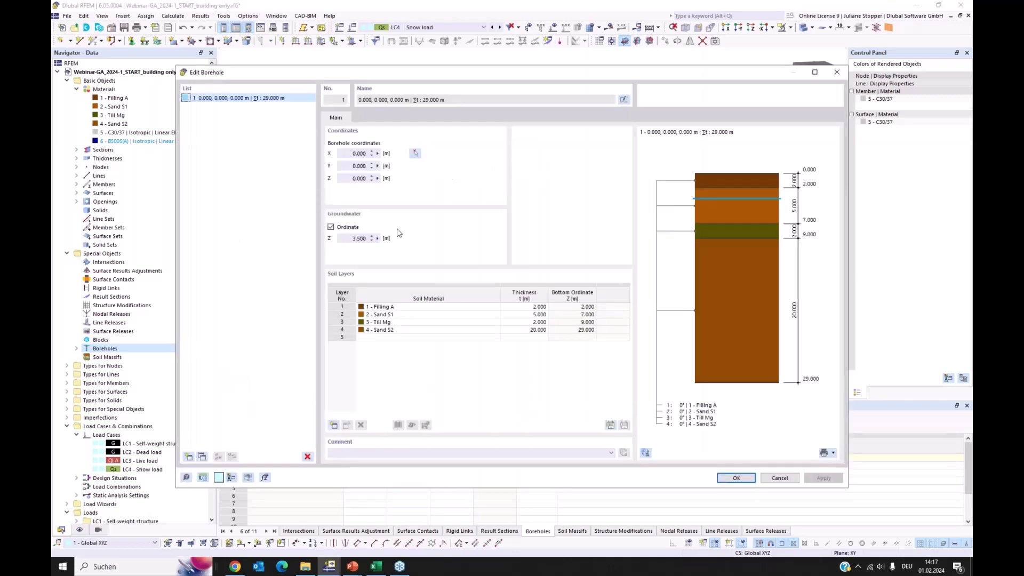
click(780, 477)
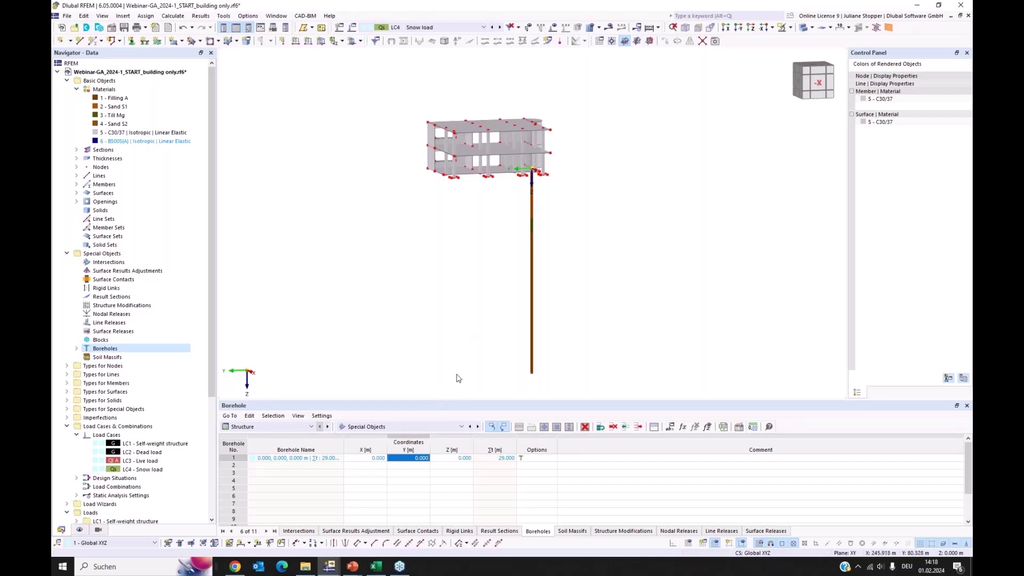
Step: Switch to Excel and review the borehole names, layer counts, material numbers and thicknesses in Tabelle-Bohrprofil-Import.xlsx, and return to RFEM
click(375, 567)
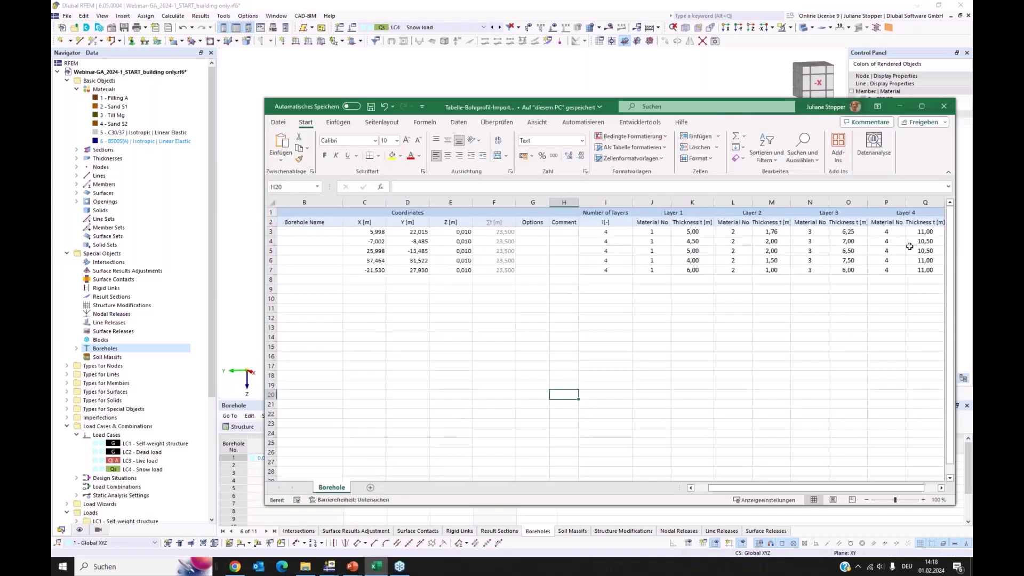
click(924, 108)
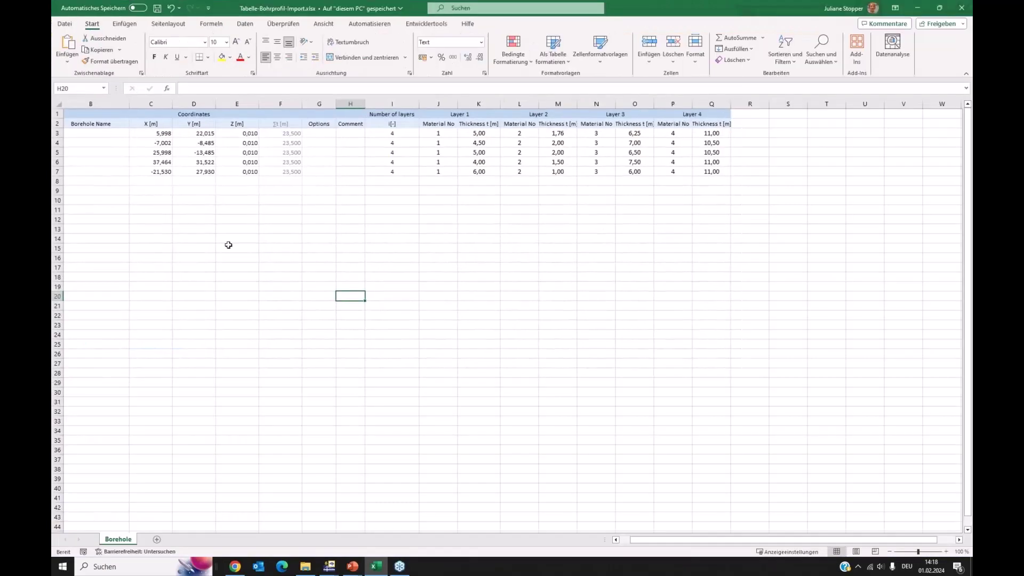
drag(782, 540, 769, 540)
click(116, 134)
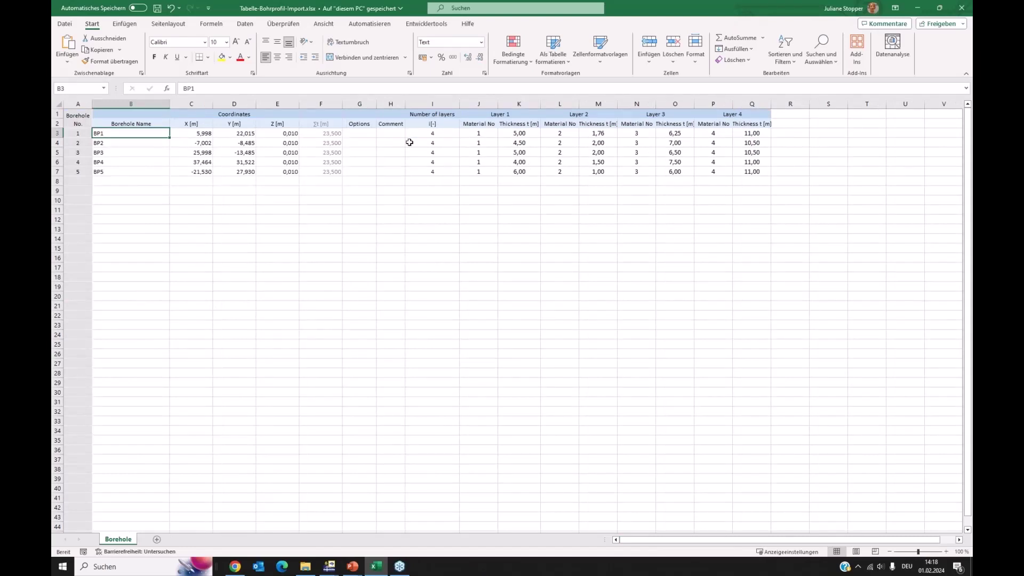
click(435, 135)
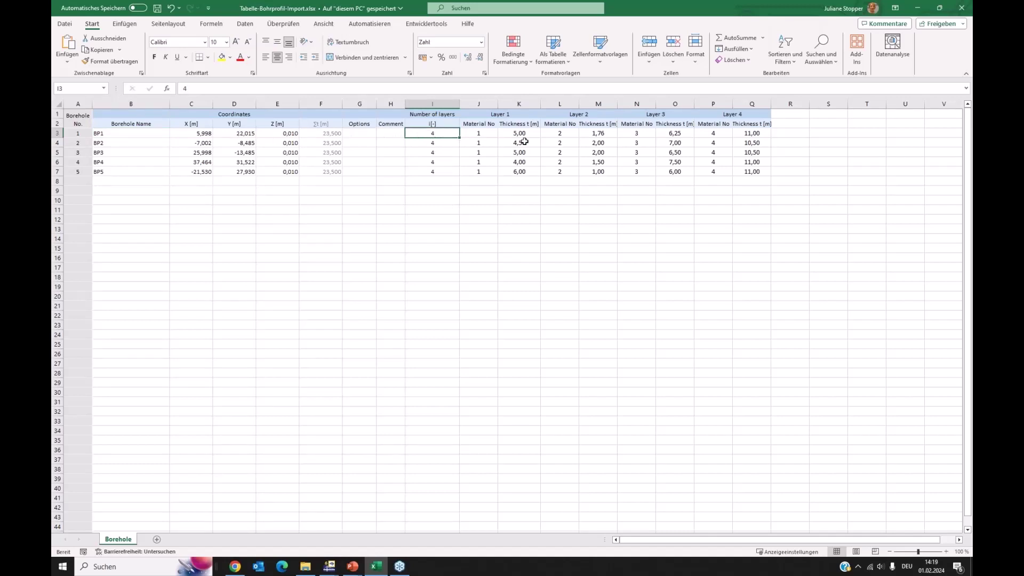
click(480, 135)
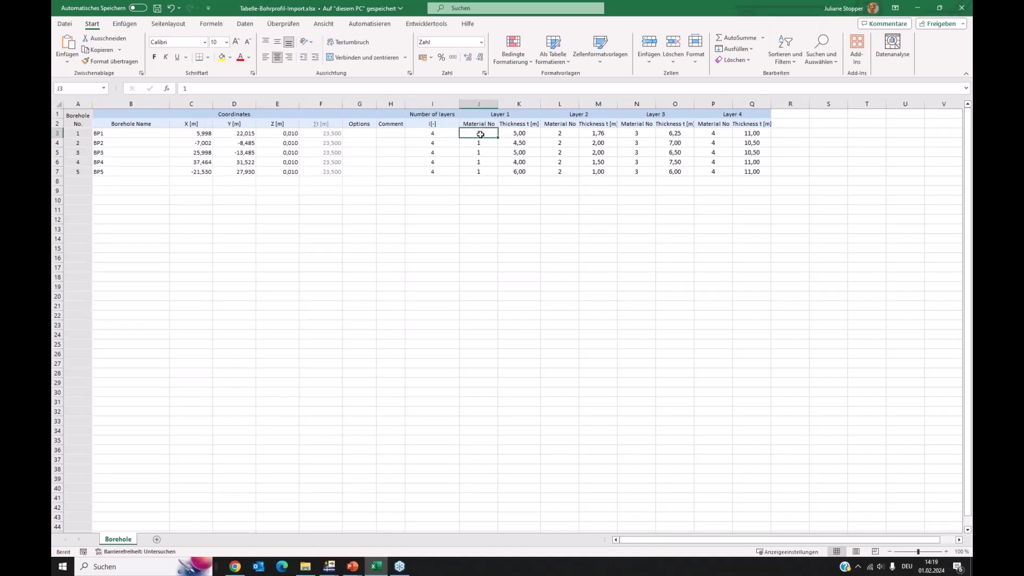
click(524, 134)
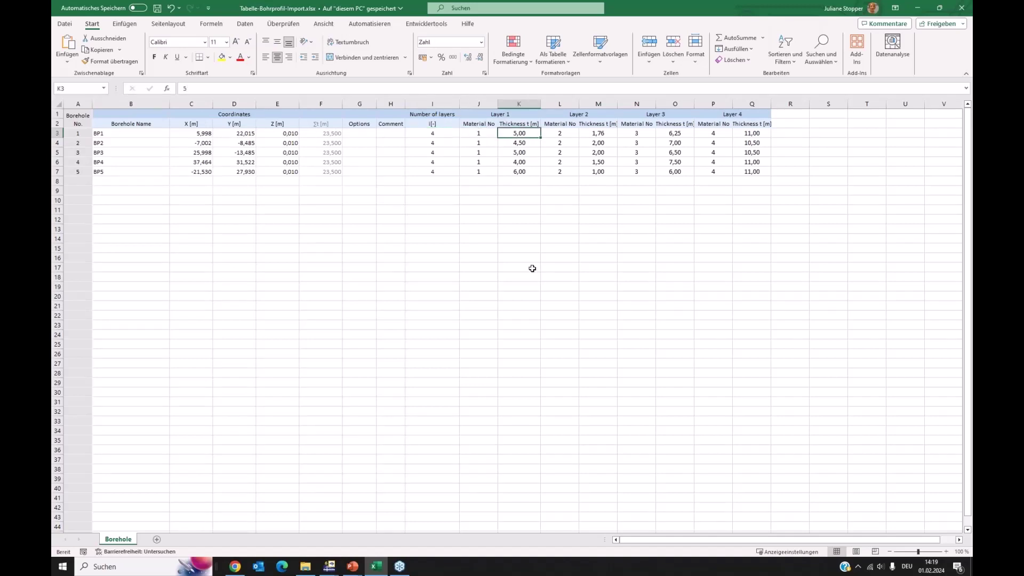
click(476, 133)
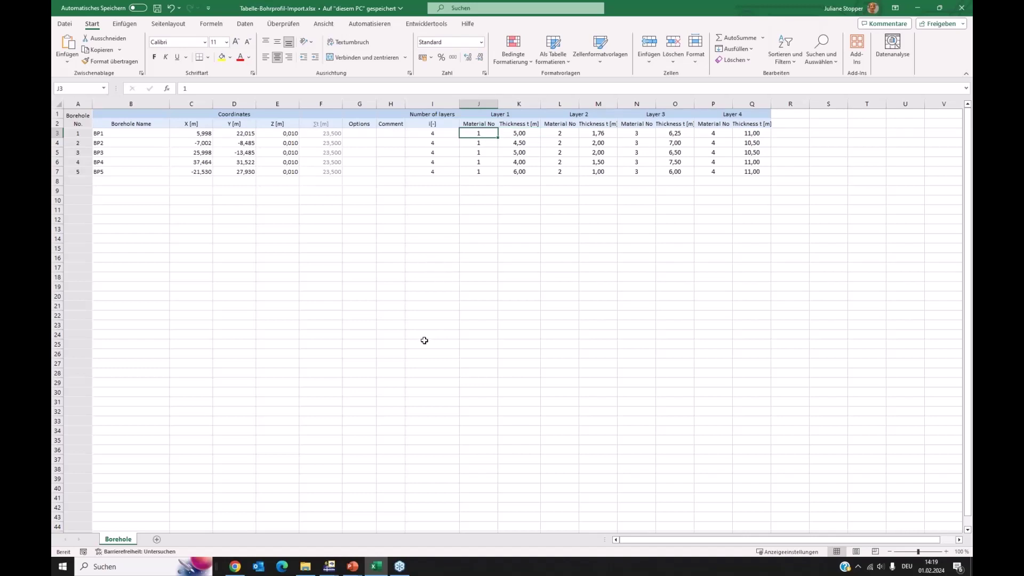
click(918, 12)
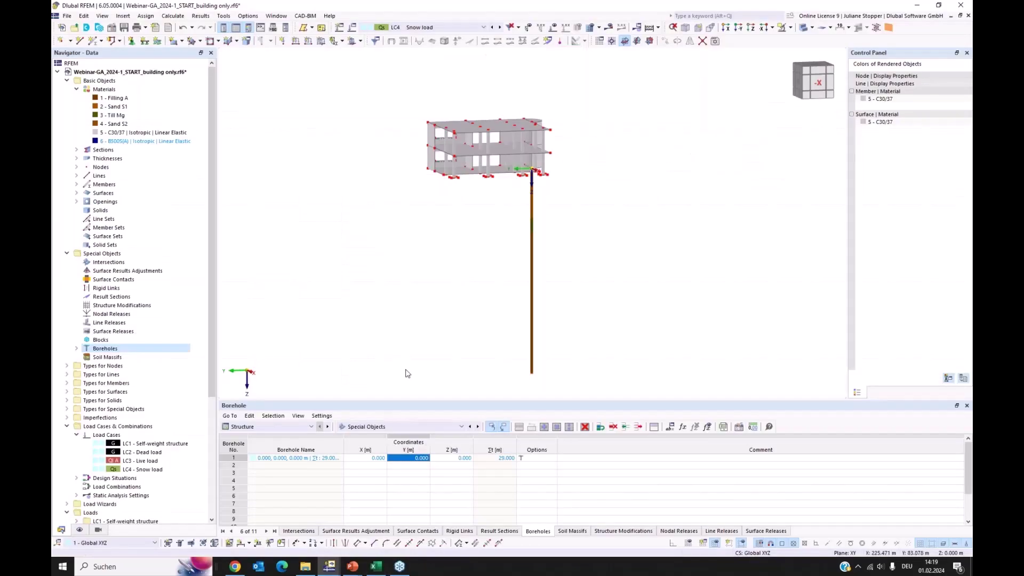
Step: Check in the program options whether the WebService server starts automatically with the application
mouse_move(306, 568)
click(251, 16)
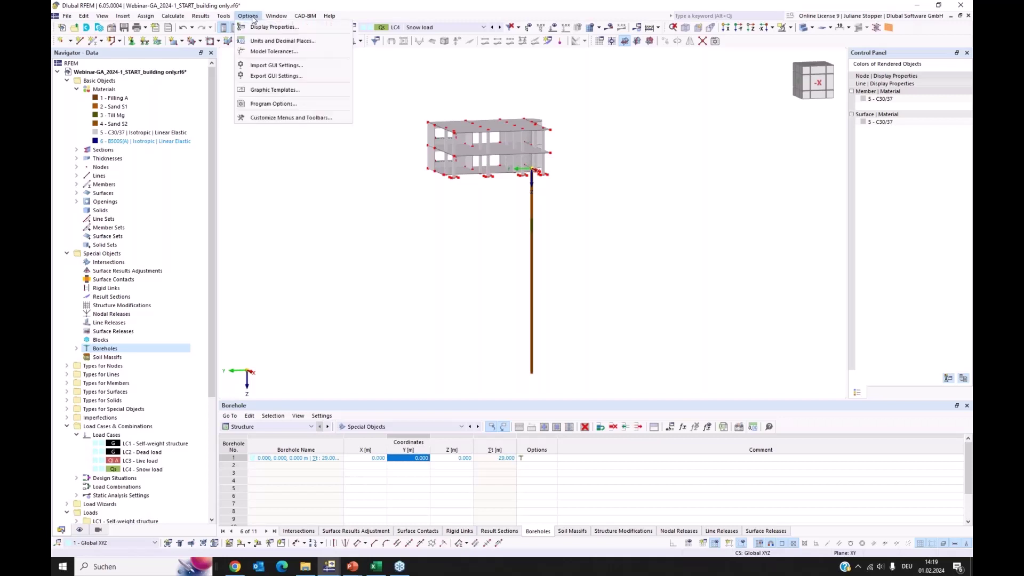
click(275, 104)
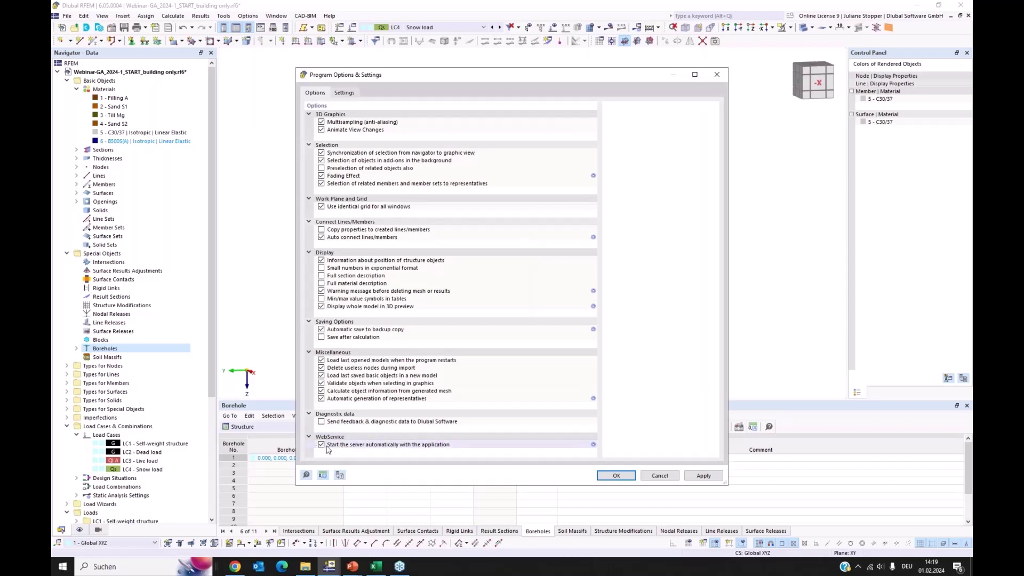
click(660, 476)
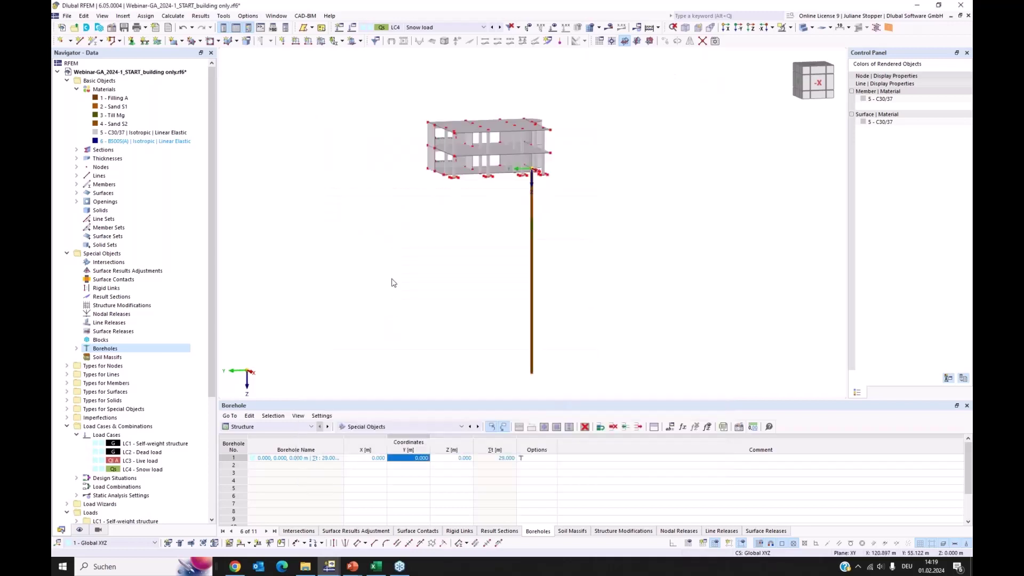
Step: Switch to File Explorer, open the Webinar-run-final folder inside 2024-01, and move its window aside from the RFEM model
click(307, 568)
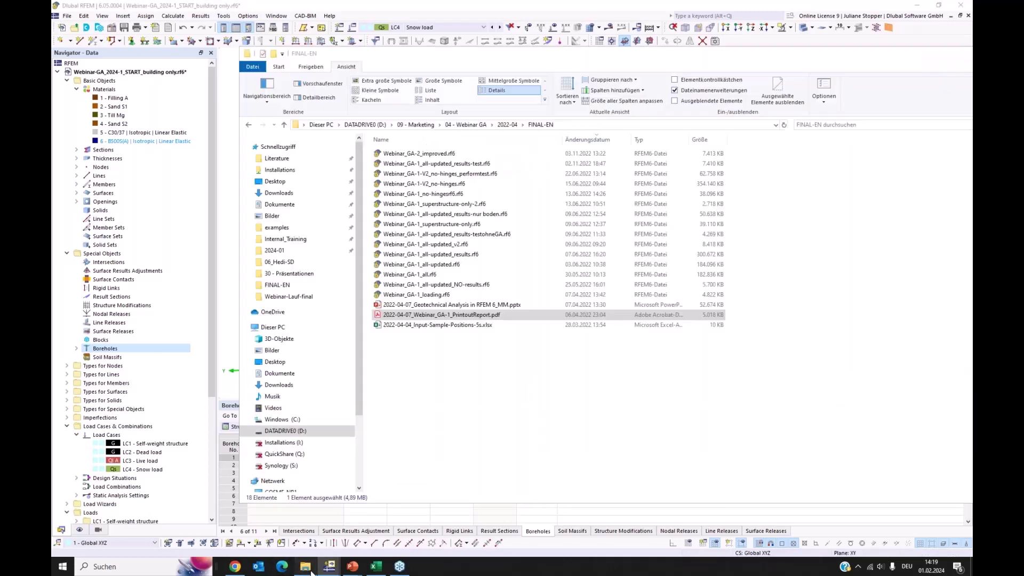
click(288, 297)
click(507, 125)
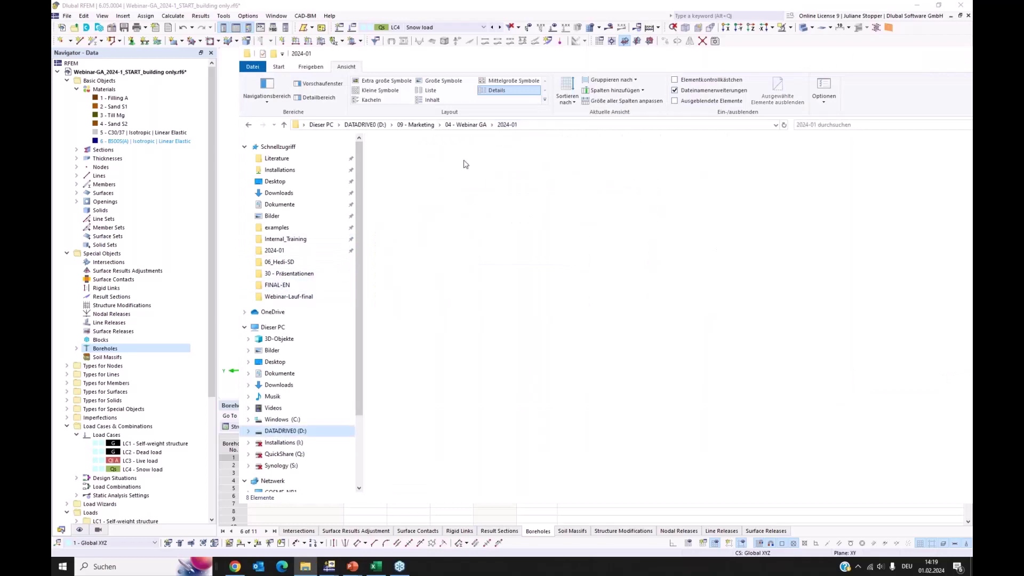
click(411, 205)
double_click(410, 206)
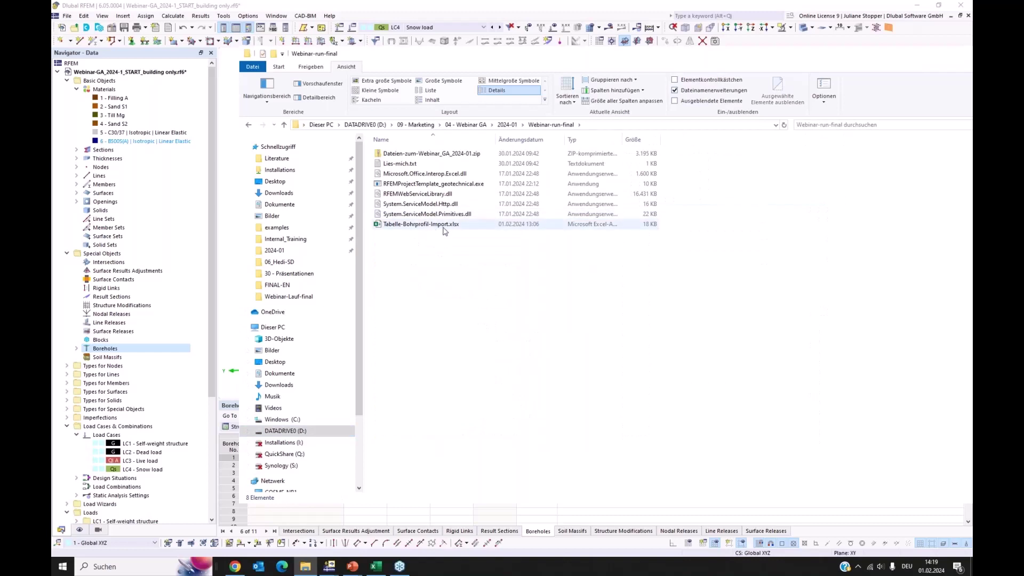
drag(665, 58, 818, 53)
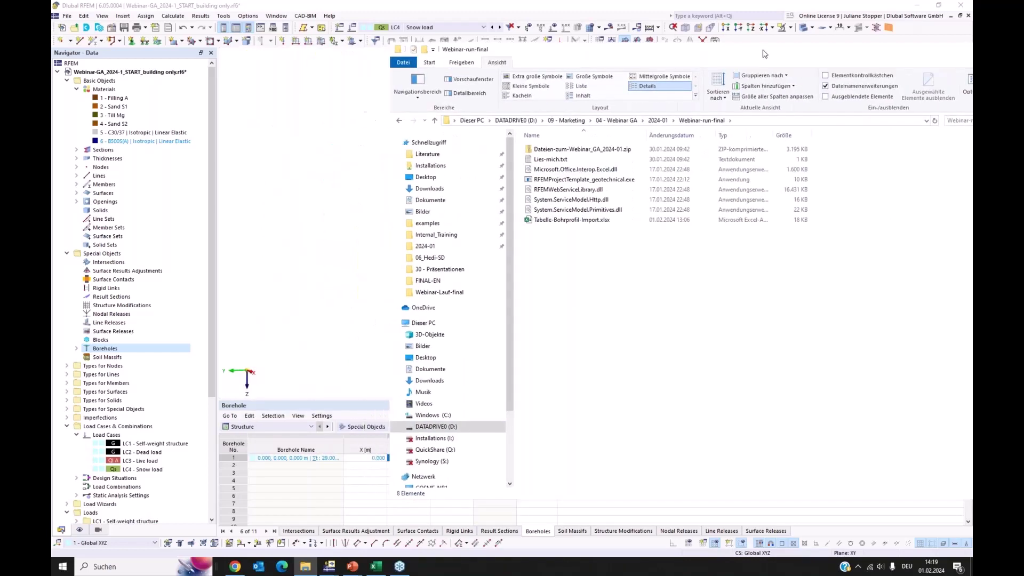
Step: Run RFEMProjectTemplate_geotechnical.exe to import the five boreholes from the Excel table into the RFEM model, keeping its console clear of the model
double_click(590, 181)
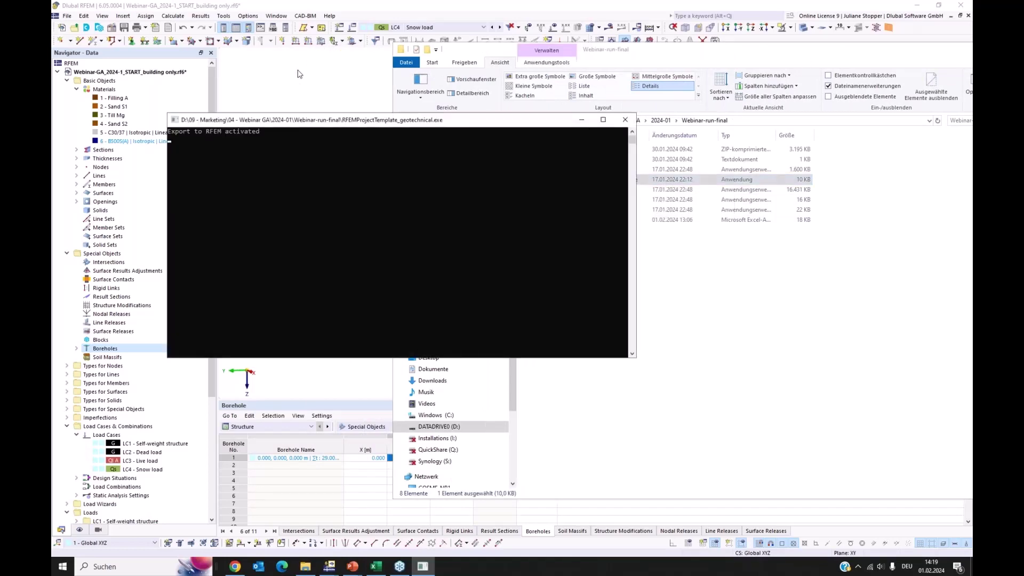
click(423, 569)
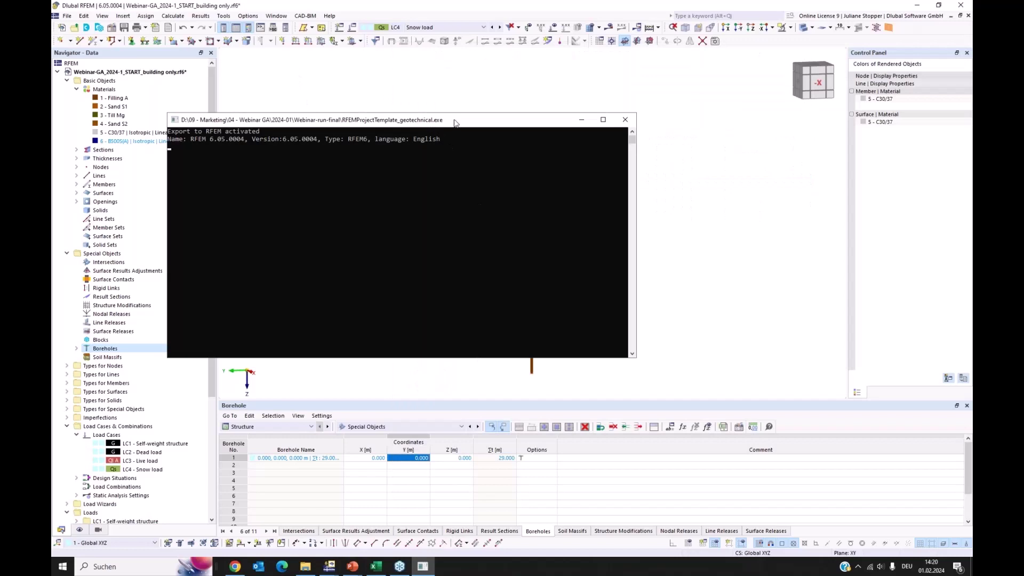
drag(459, 128, 772, 240)
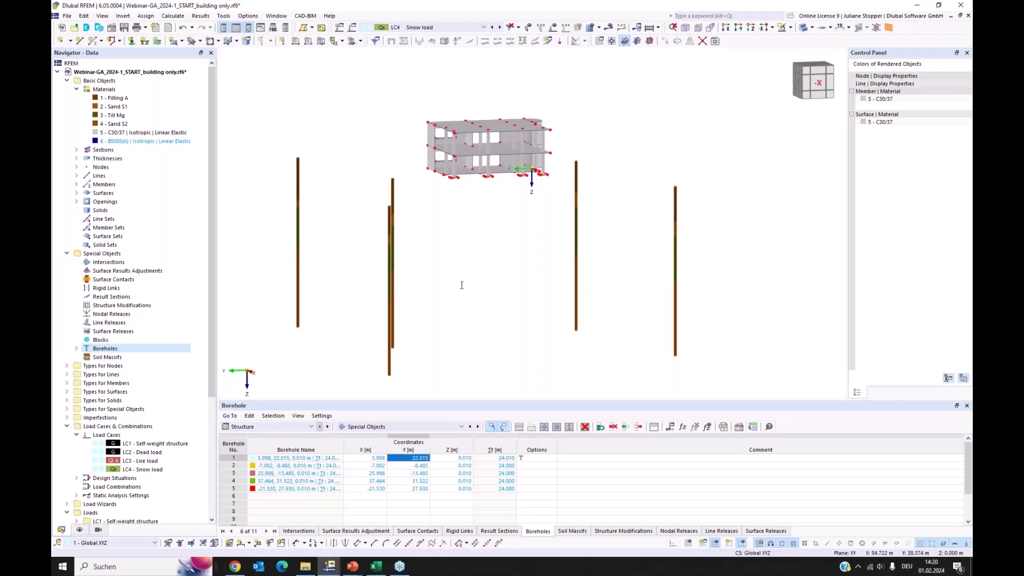
Step: Start a new soil massif generated from boreholes and assign boreholes 1-5 to it
scroll(499, 330, down, 1)
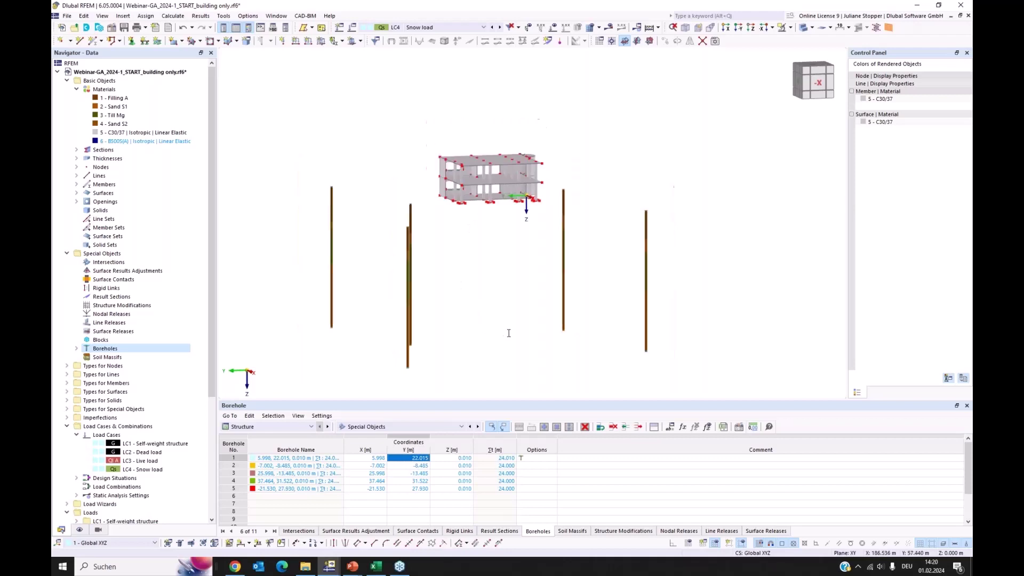
middle_drag(618, 346, 601, 322)
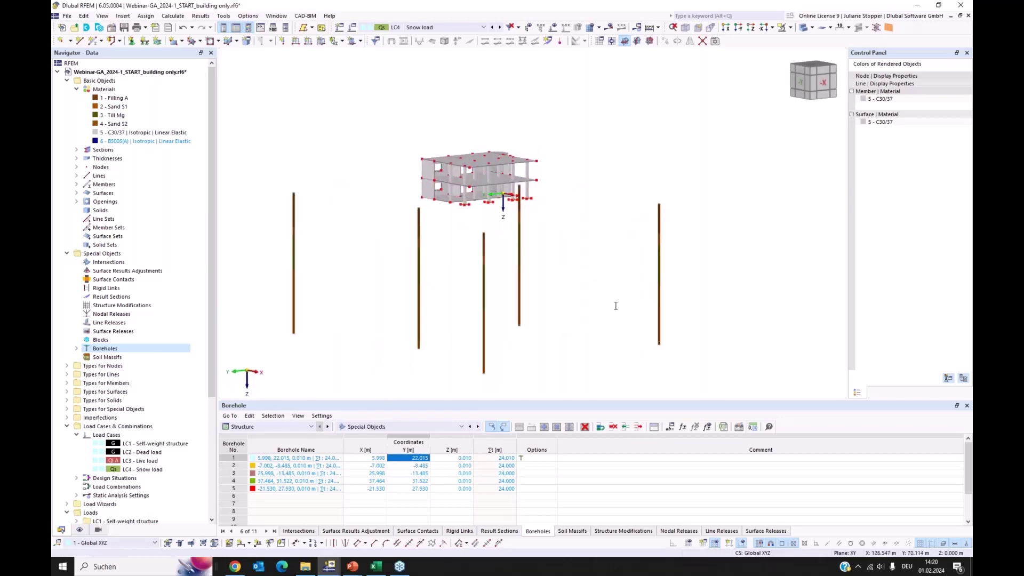
middle_drag(609, 333, 515, 327)
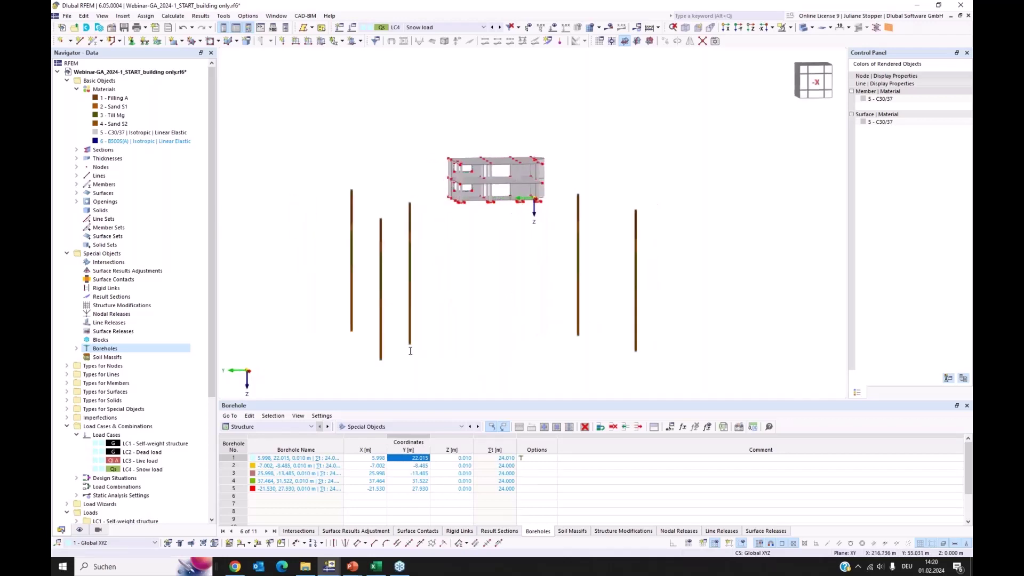
double_click(109, 358)
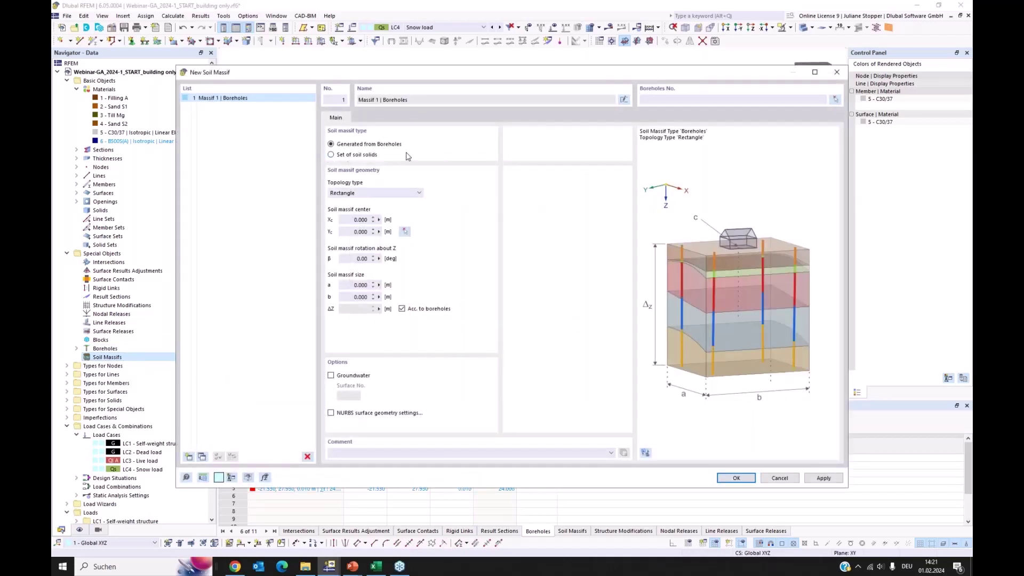
drag(473, 79, 488, 192)
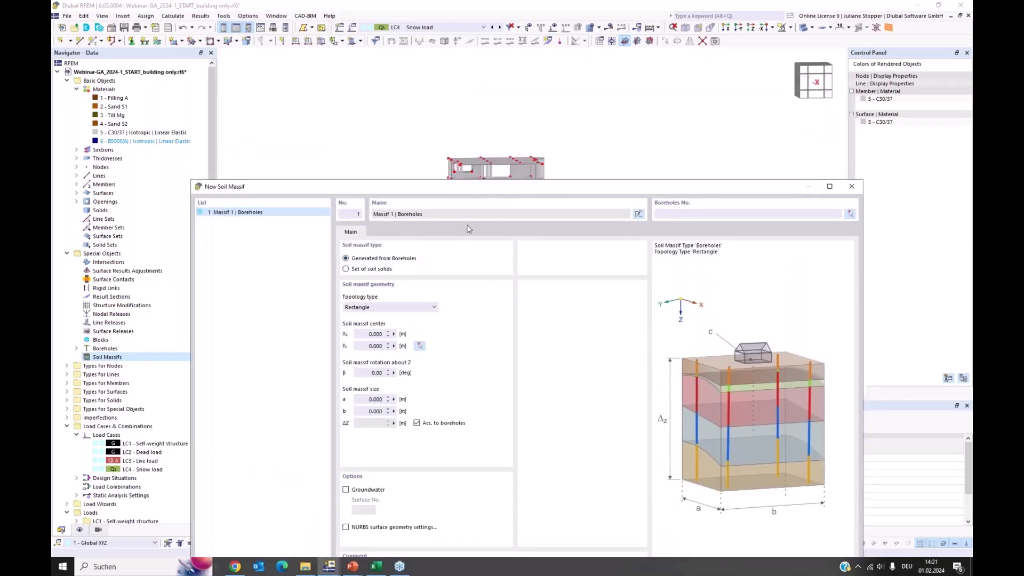
drag(486, 191, 473, 318)
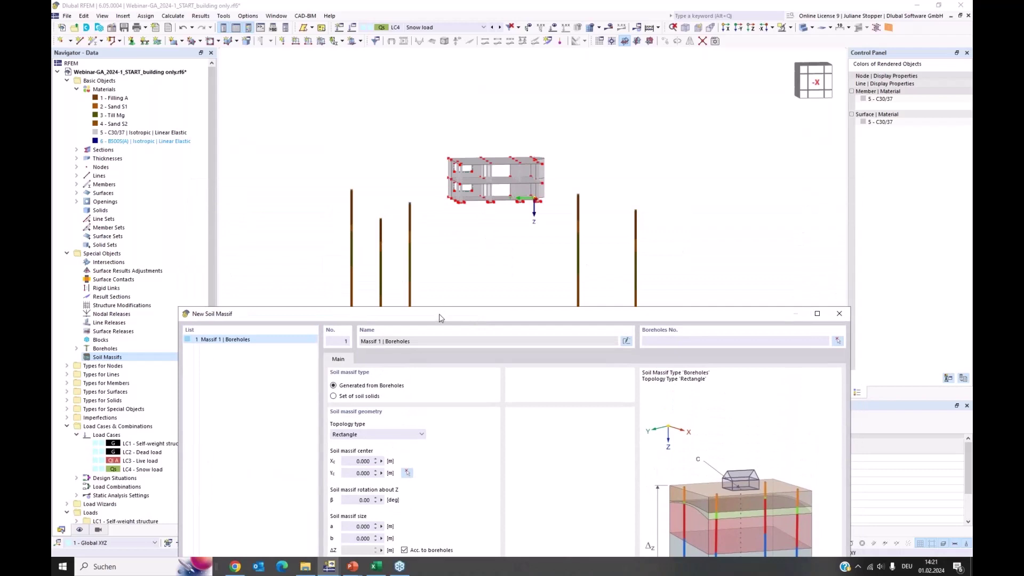
drag(442, 314, 452, 88)
click(696, 122)
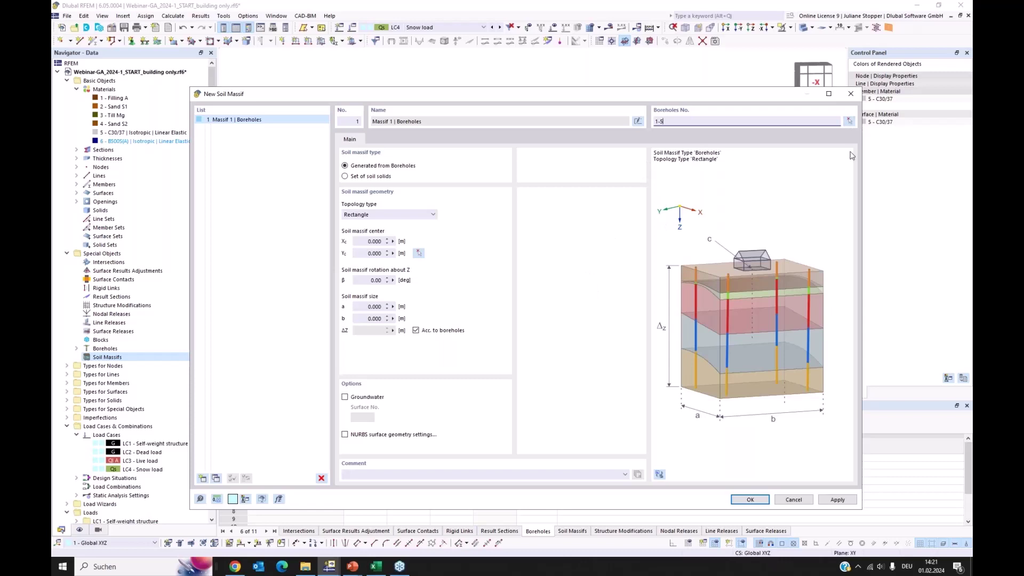
Step: Pick the soil massif's center in the model beneath the building at X 0.000 m, Y 7.000 m
click(419, 255)
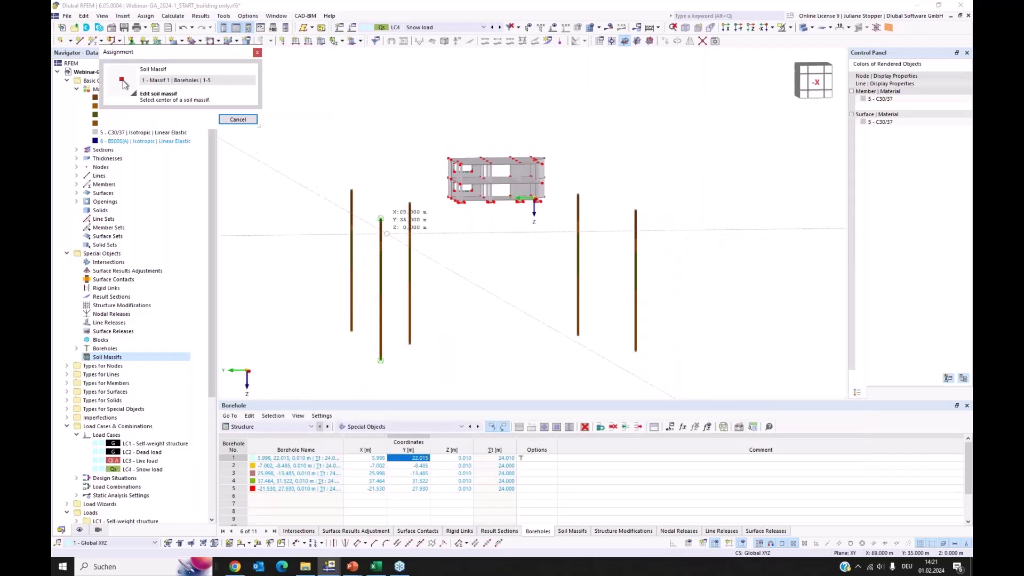
ctrl+middle_drag(436, 241, 441, 238)
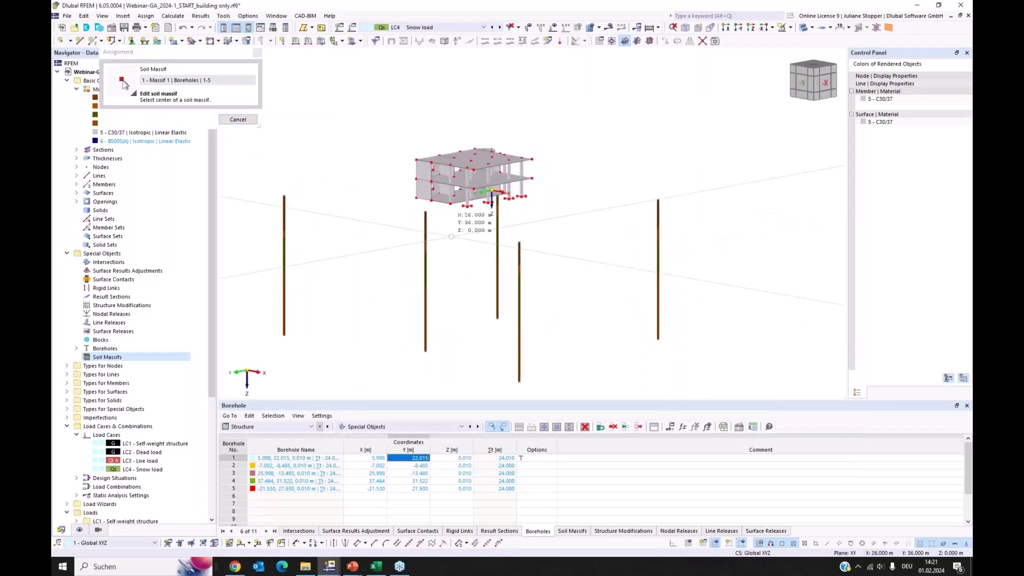
scroll(469, 224, up, 5)
scroll(553, 195, up, 2)
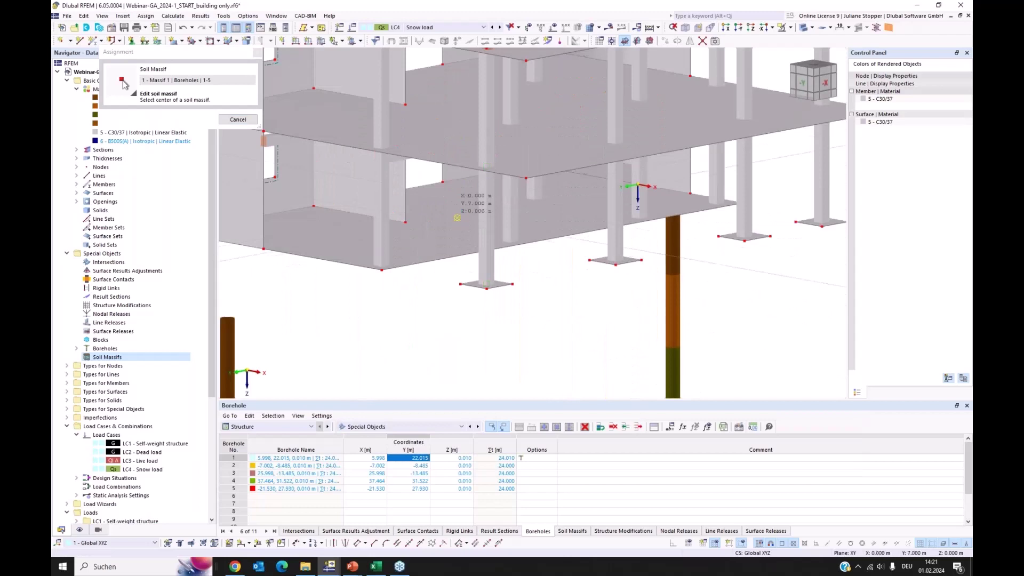
click(459, 305)
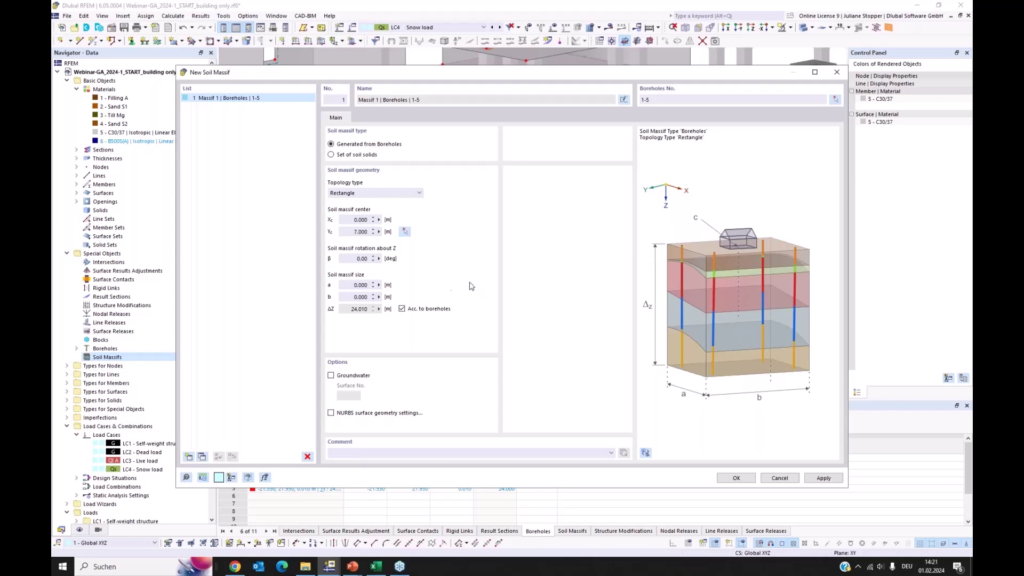
Step: Set the rectangular massif size to a = 60 m and b = 50 m with groundwater enabled, create it and show the whole model
click(347, 285)
click(347, 297)
text(50)
click(364, 285)
click(331, 375)
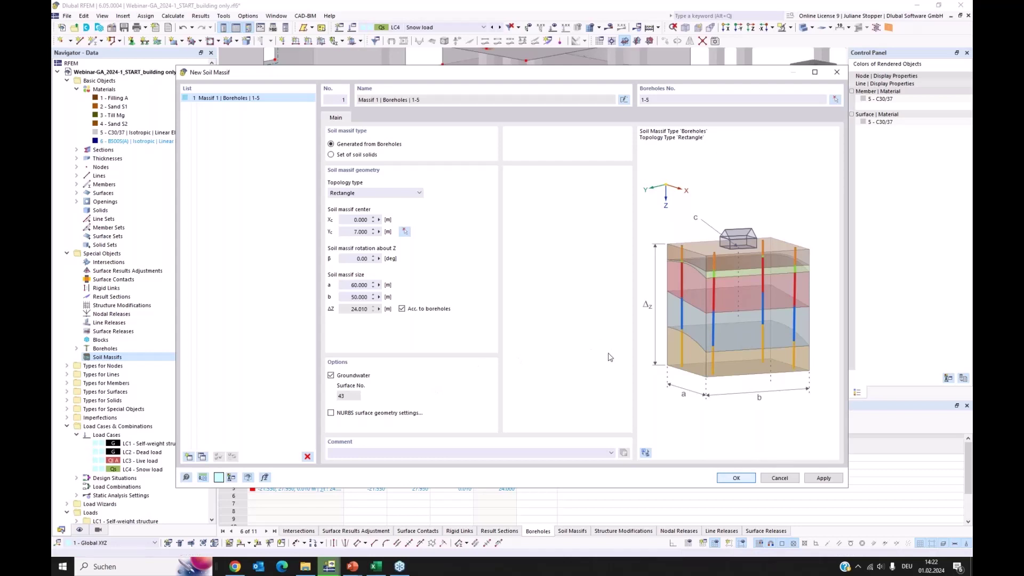
key(Return)
click(673, 28)
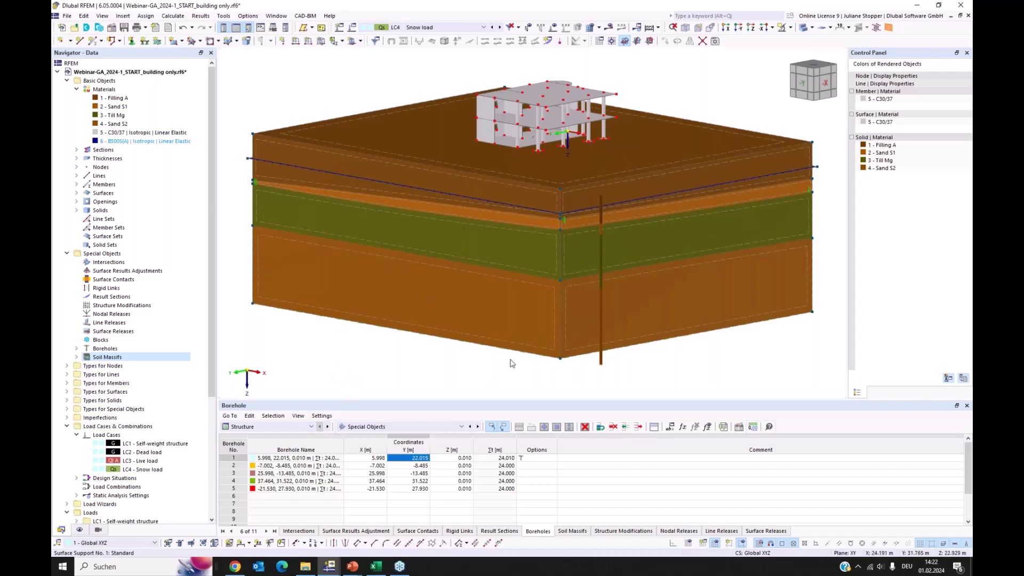
Step: Highlight the generated soil solids of Filling A, Sand S1, Till Mg and Sand S2 one by one in the model
click(77, 210)
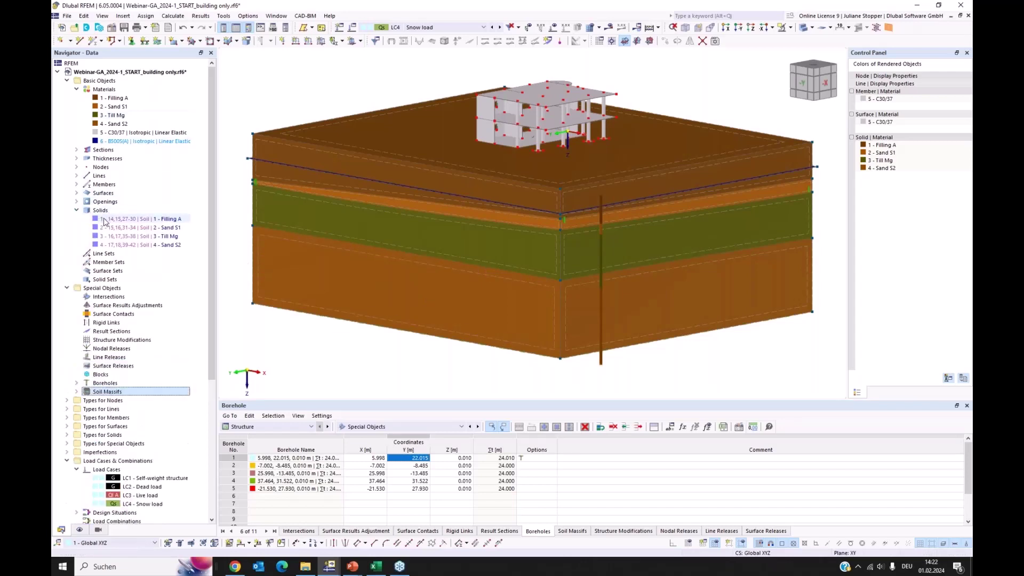
click(108, 220)
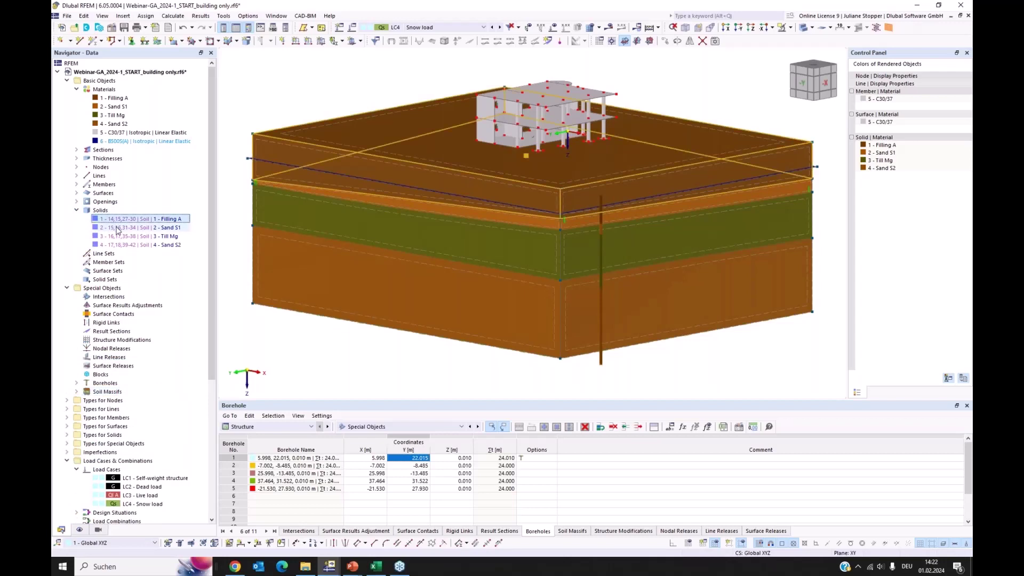
click(117, 228)
click(120, 236)
click(120, 244)
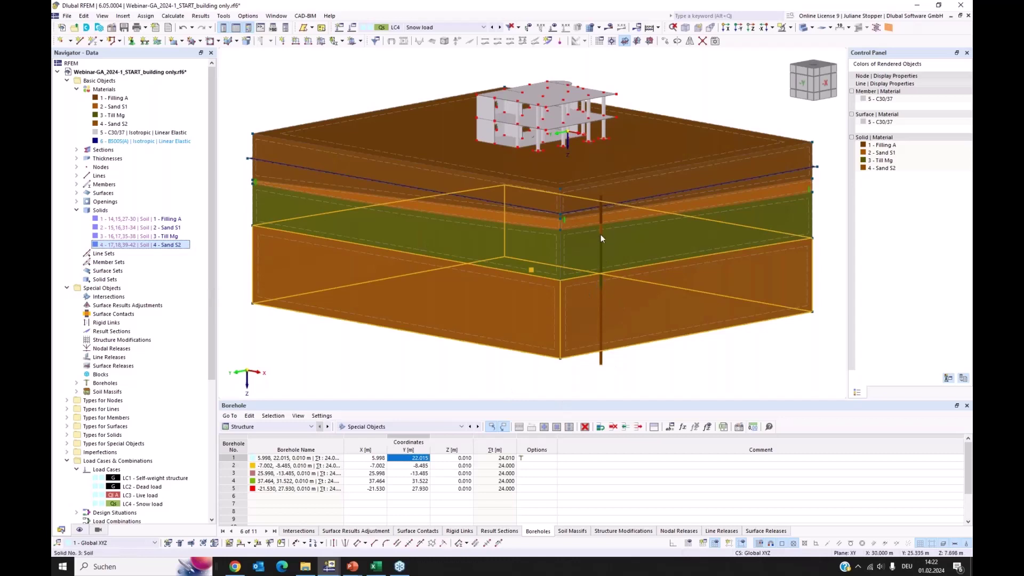
click(348, 372)
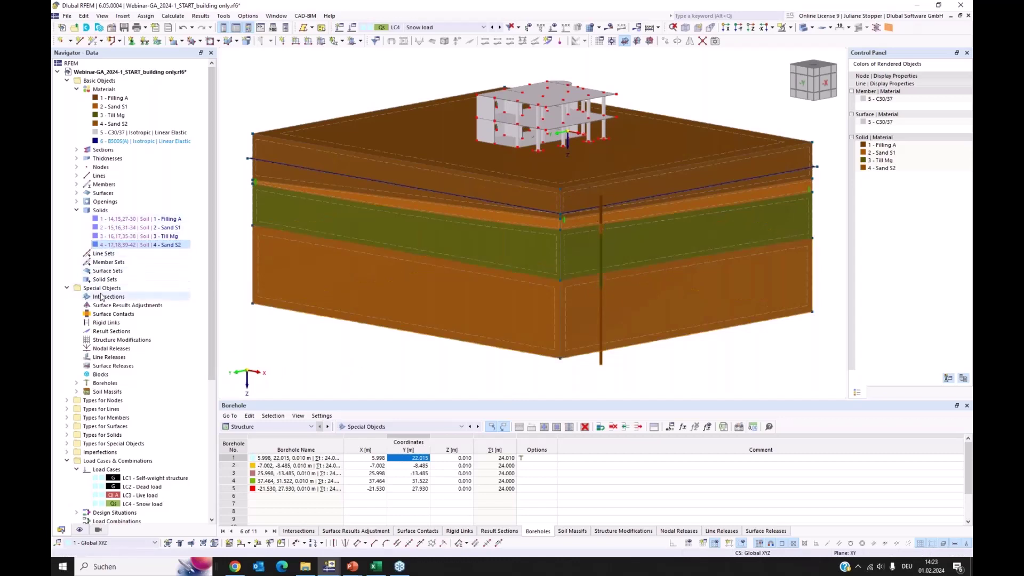
Step: Review the massif's generated surfaces and highlight the groundwater surface in the model
click(76, 193)
scroll(128, 266, down, 4)
scroll(128, 267, down, 8)
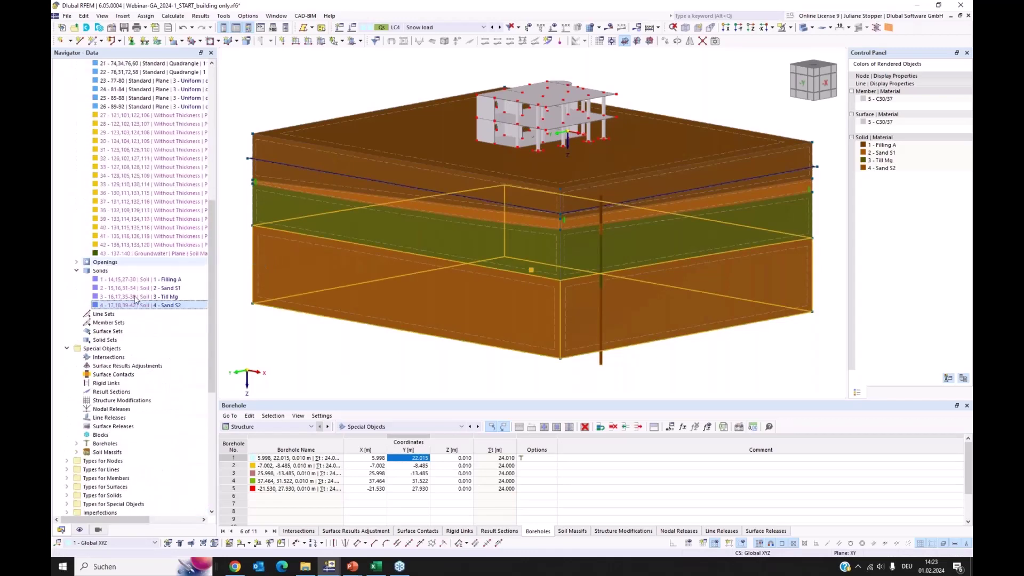
click(138, 257)
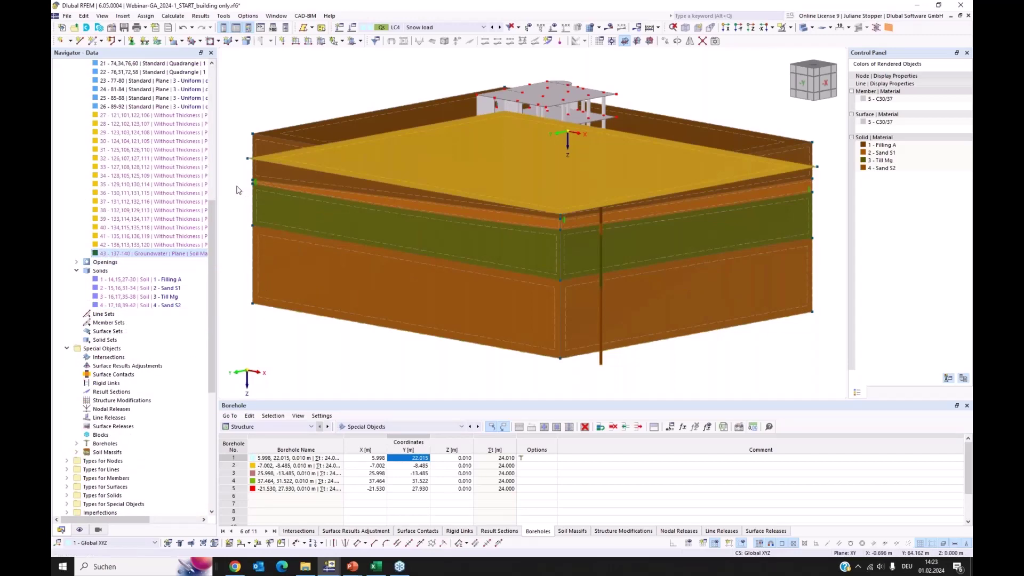
click(485, 184)
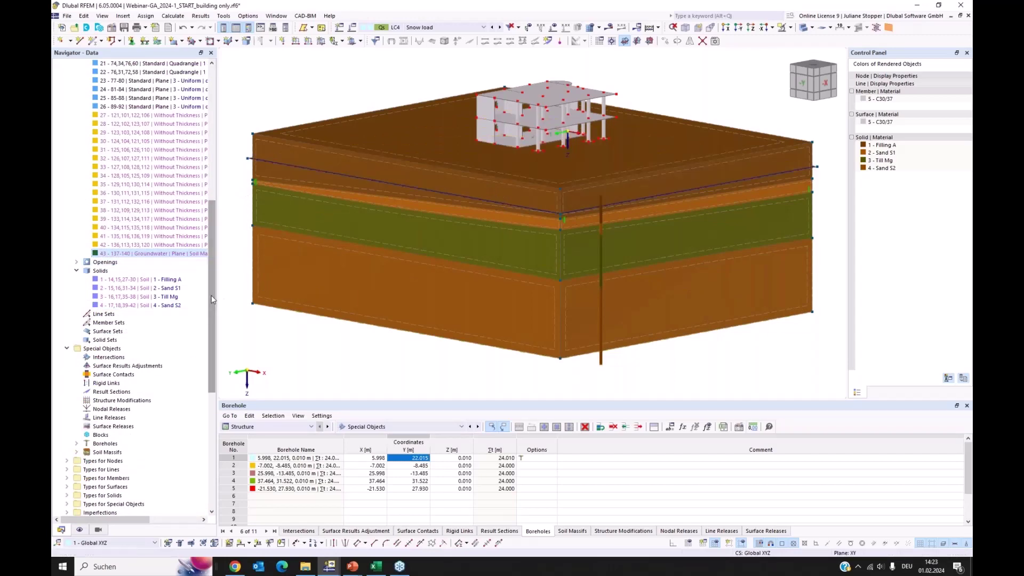
scroll(79, 189, up, 12)
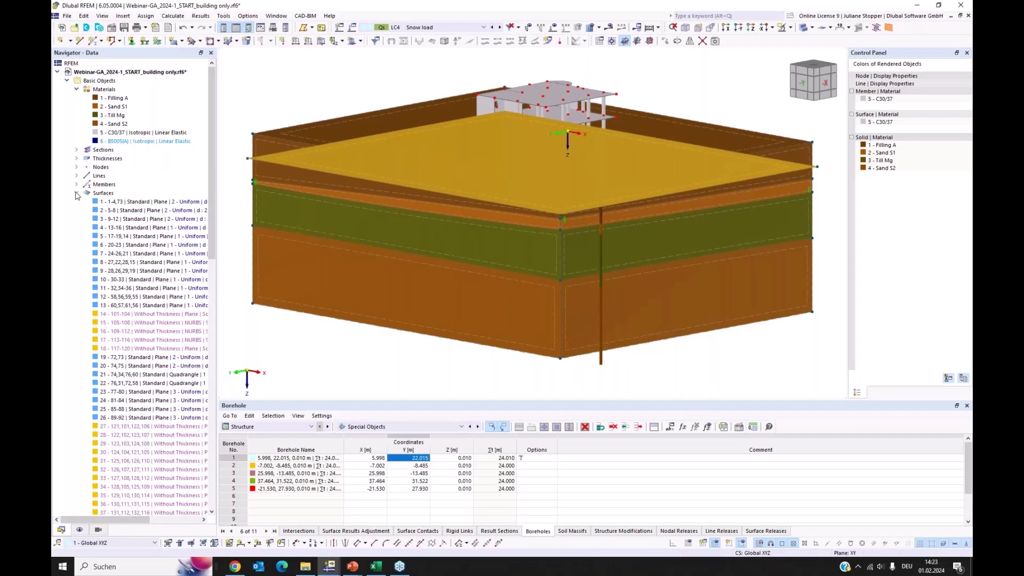
click(76, 193)
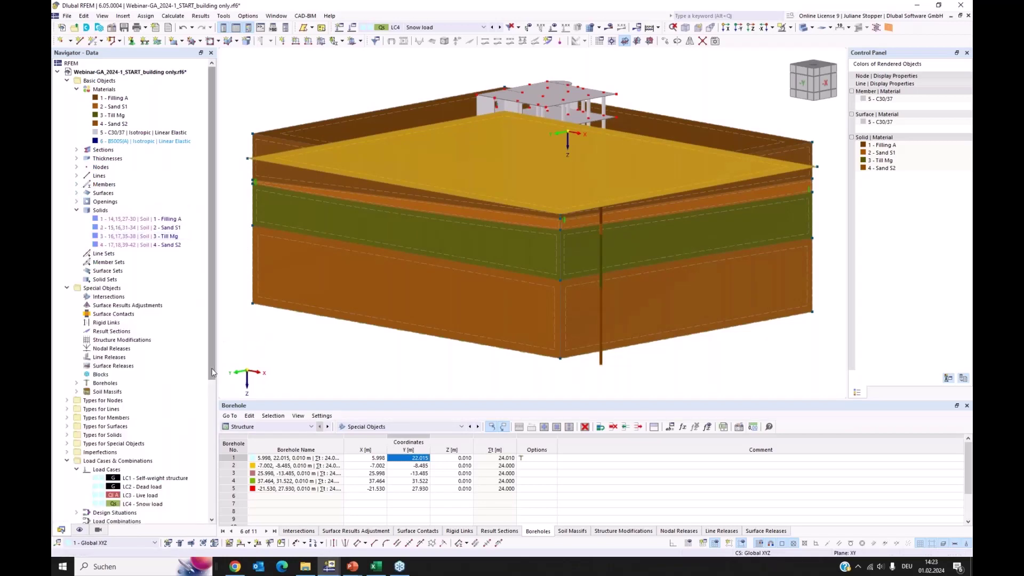
Step: Examine the two generated surface supports on the soil massif's lateral faces and underside from several view directions
drag(211, 372, 211, 391)
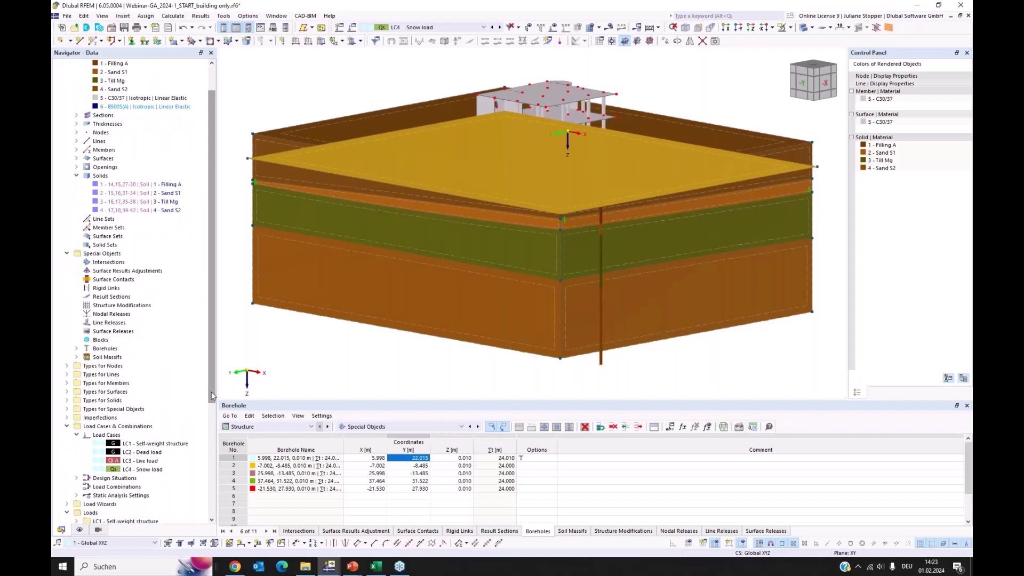
click(67, 393)
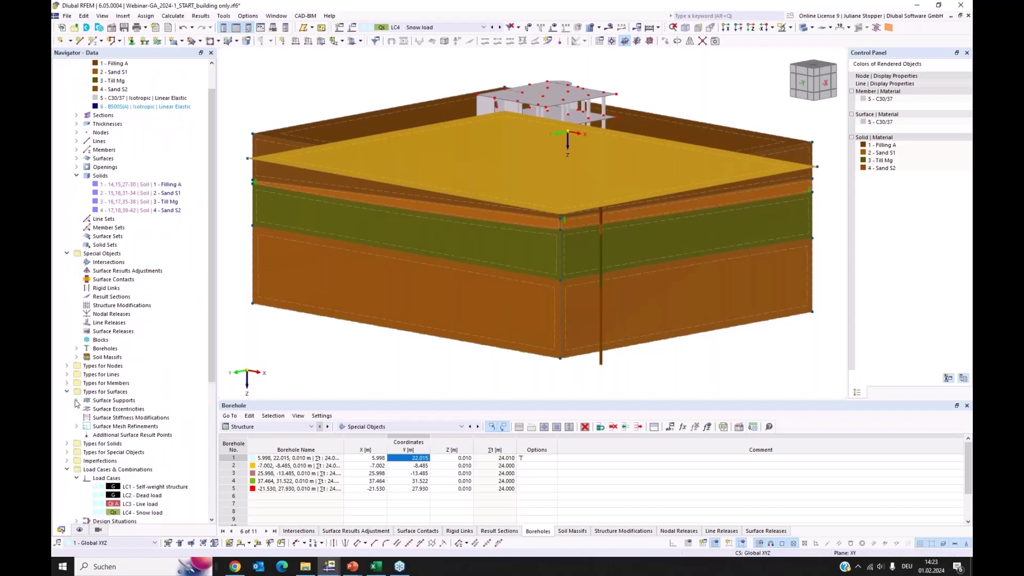
click(76, 400)
click(106, 409)
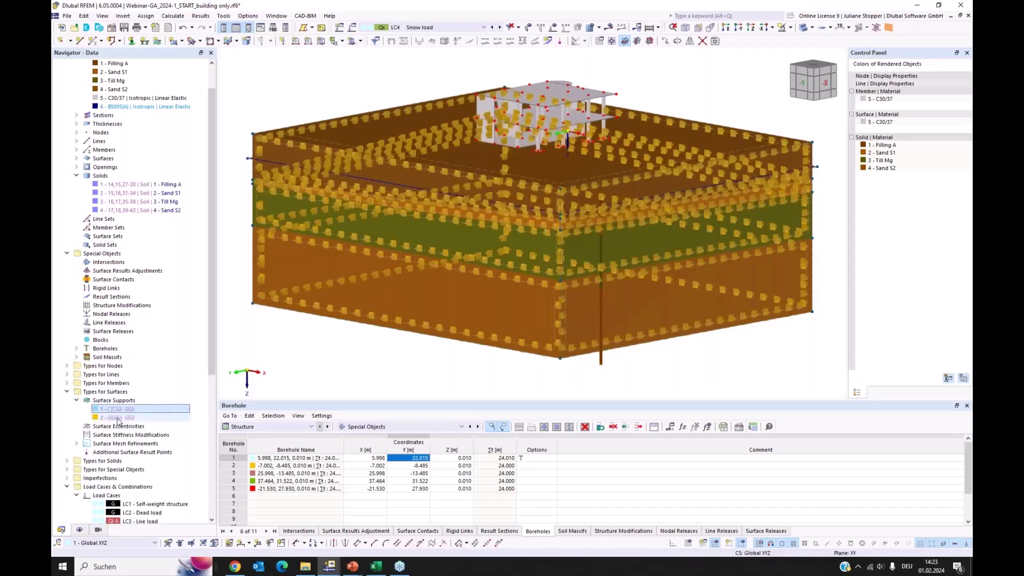
click(117, 418)
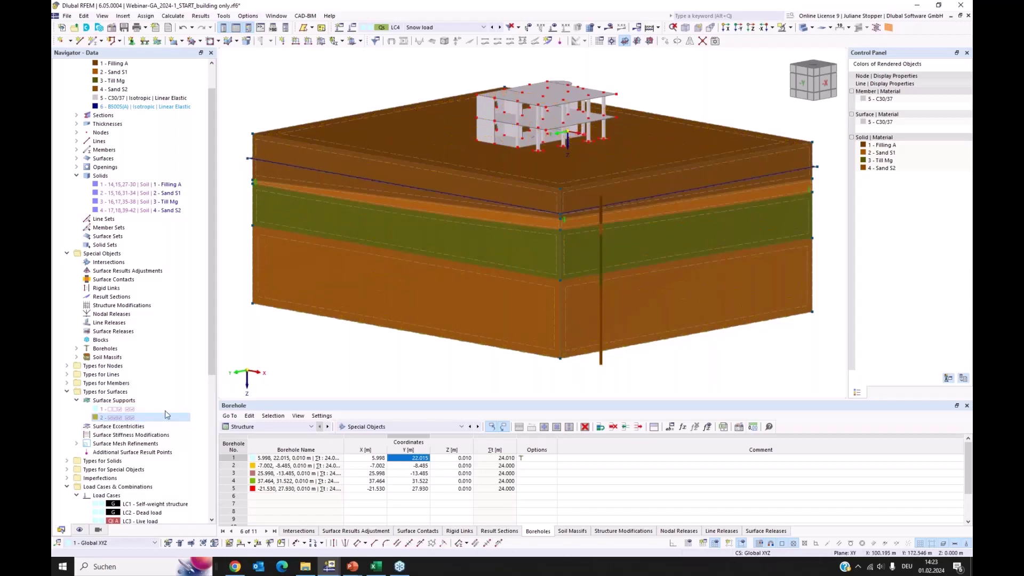
click(130, 410)
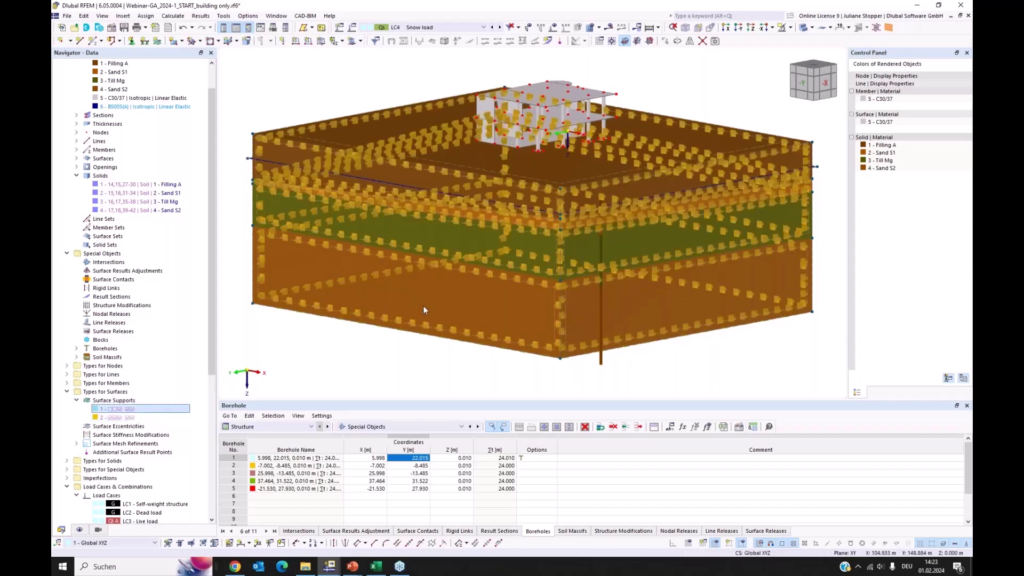
ctrl+middle_drag(466, 293, 416, 320)
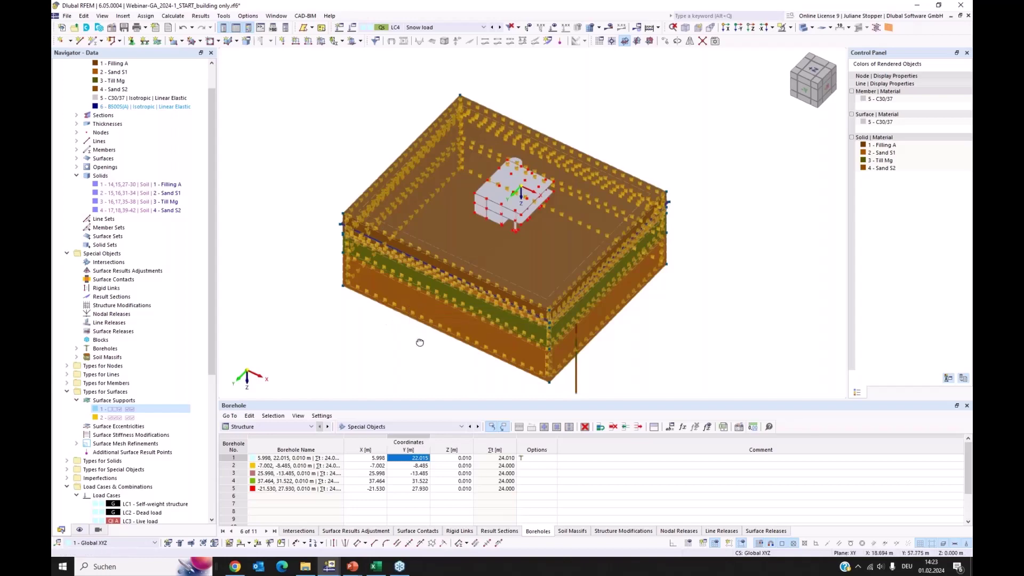
key(ctrl+2)
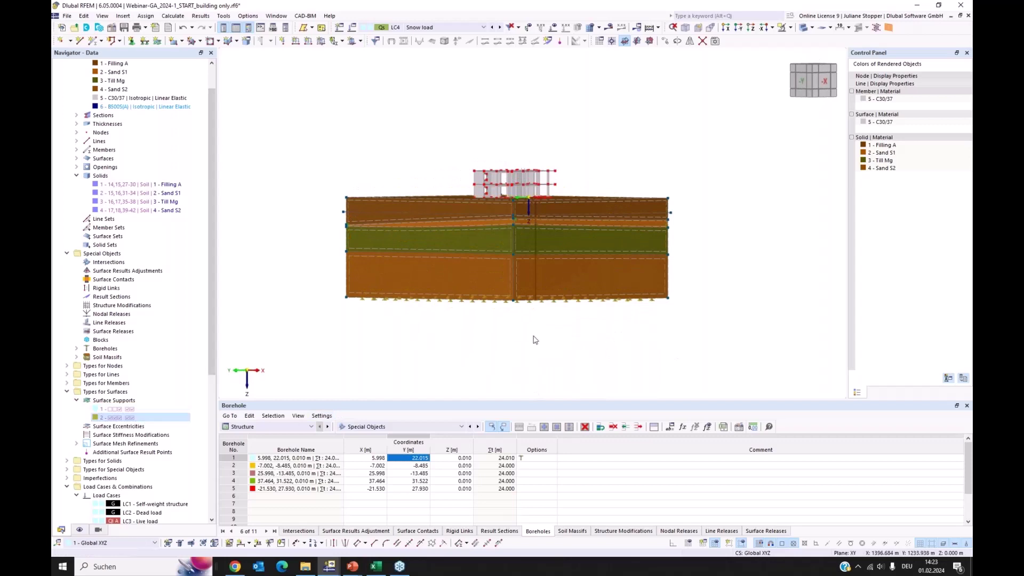
ctrl+middle_drag(467, 329, 691, 152)
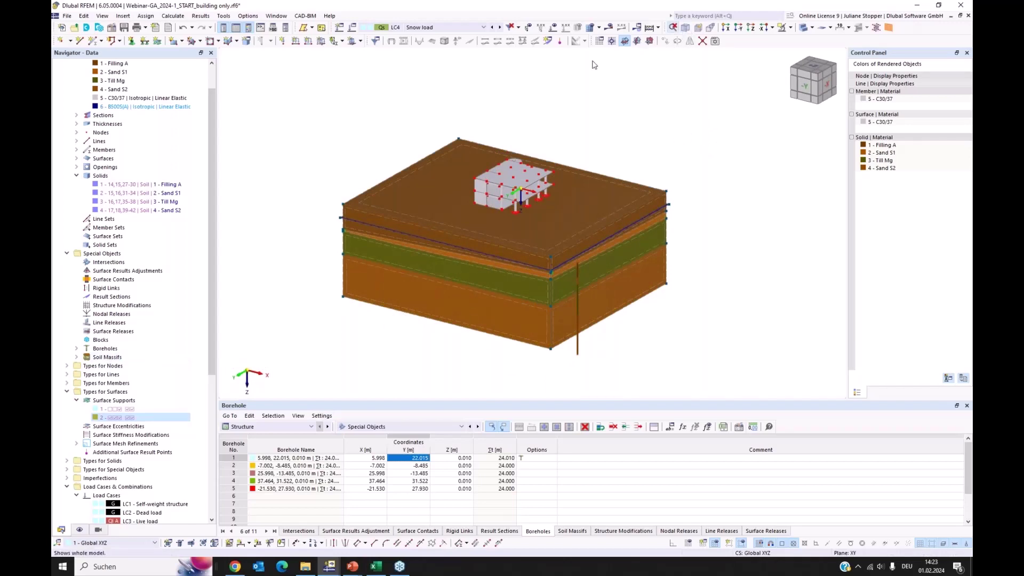
scroll(330, 208, up, 2)
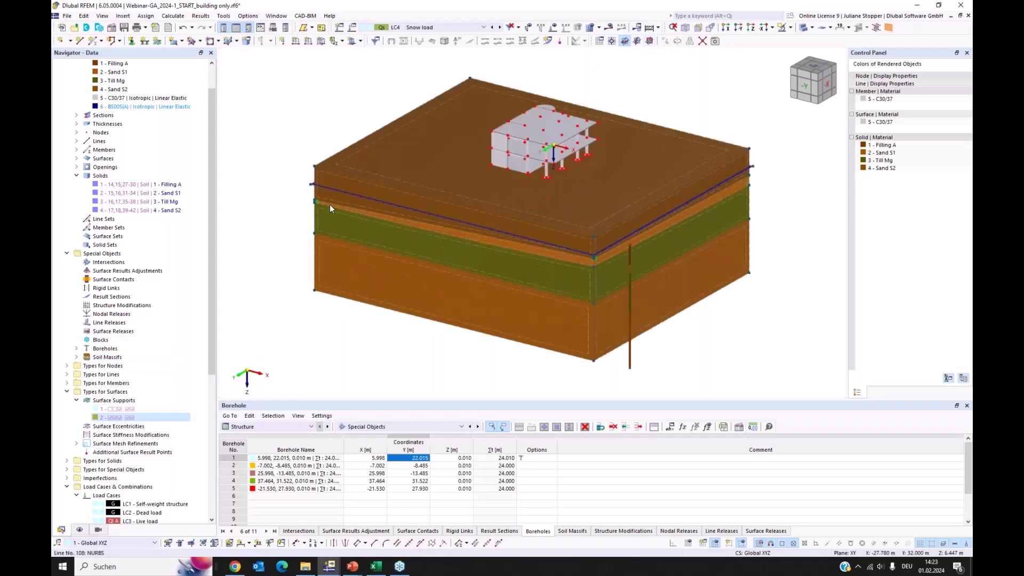
Step: Inspect the properties of the Filling A soil solid and its link to the parent soil massif, and close them without changes
click(116, 193)
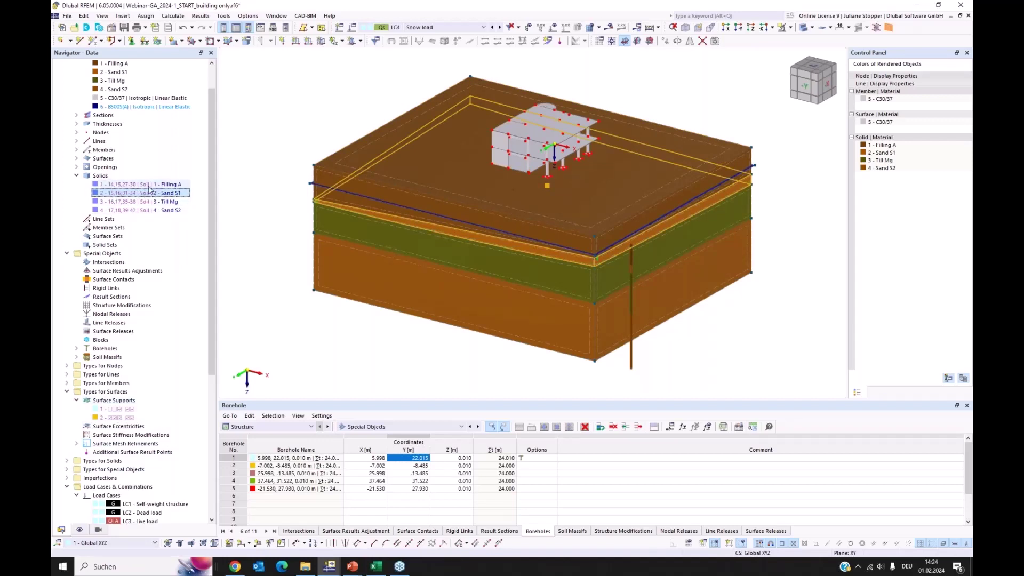
click(137, 185)
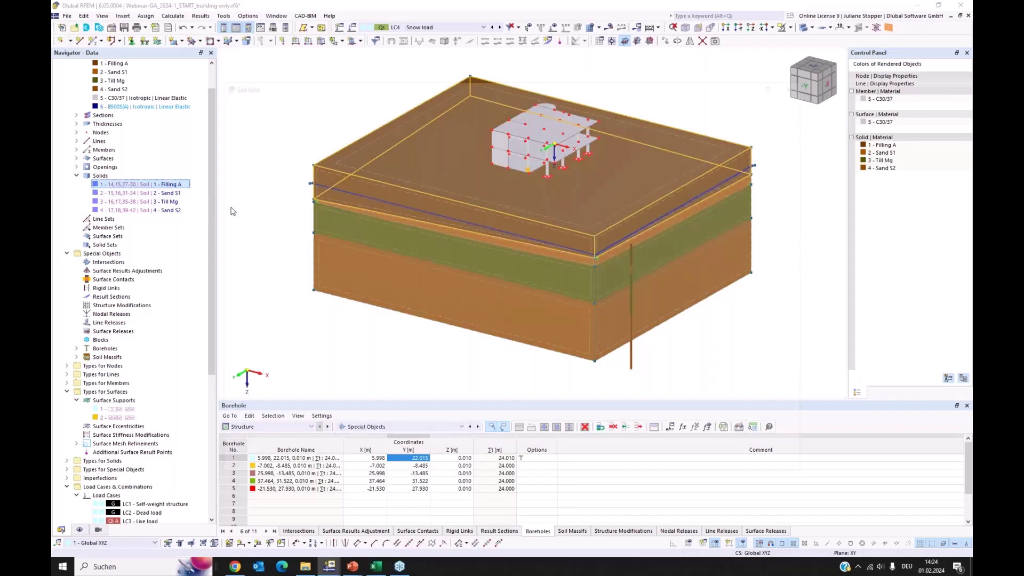
drag(357, 83, 482, 78)
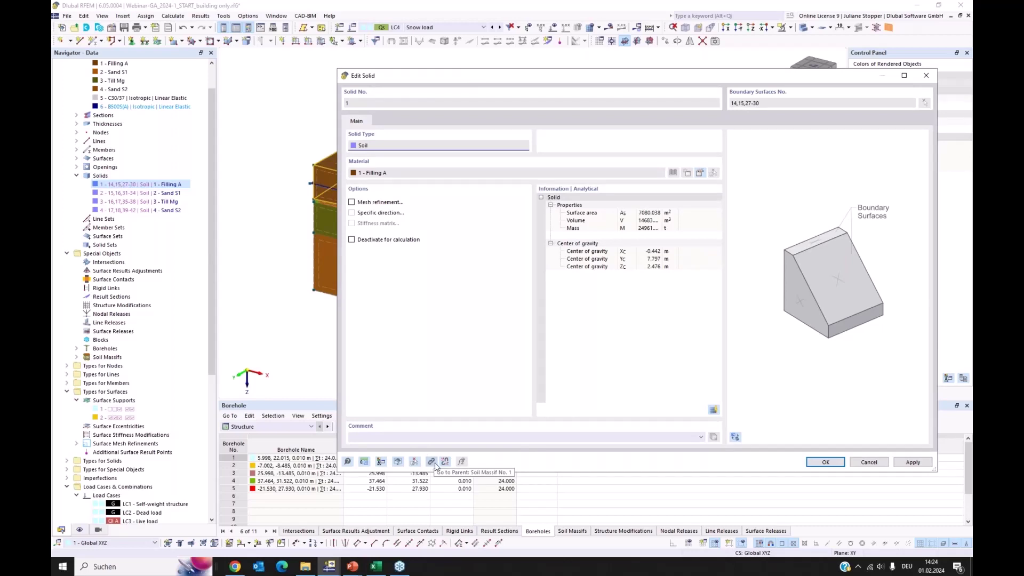
click(868, 462)
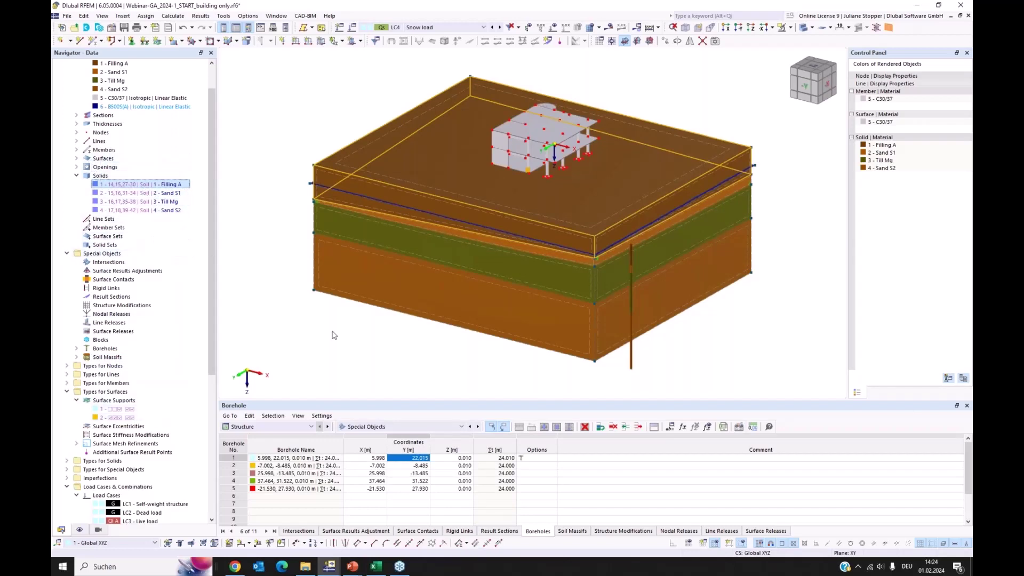
Step: Inspect the properties of the soil massif generated from boreholes 1-5 and close them without changes
click(350, 325)
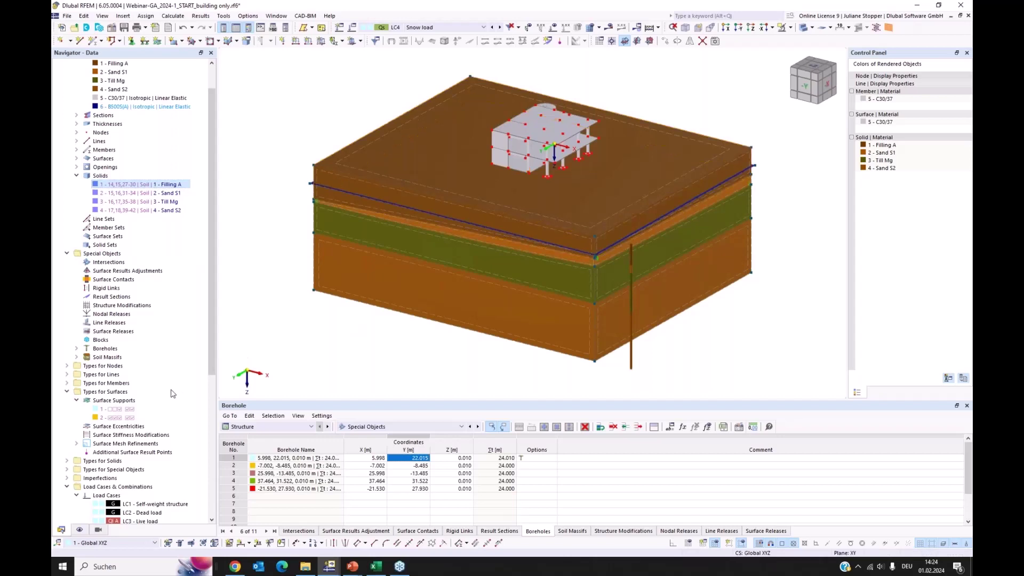
click(76, 357)
double_click(96, 367)
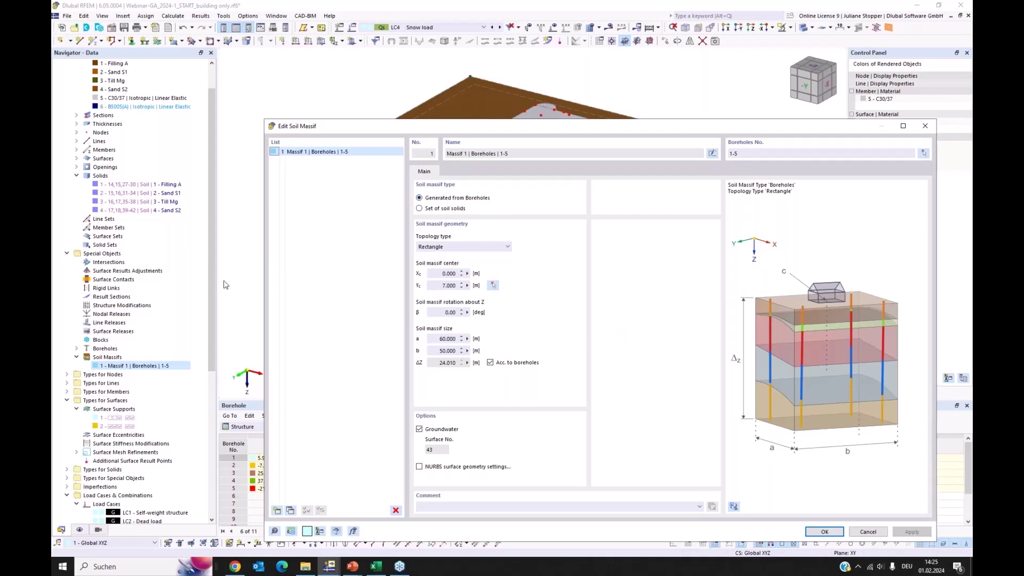
click(868, 532)
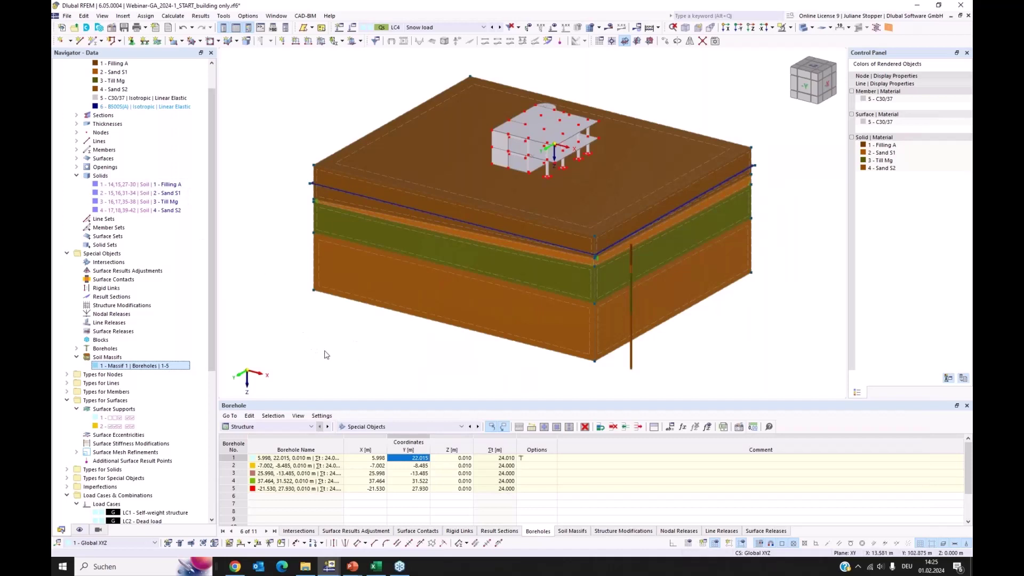
Step: Highlight the four soil solids from Filling A down to Sand S2 one after another, and clear the selection
click(114, 185)
click(117, 193)
click(121, 202)
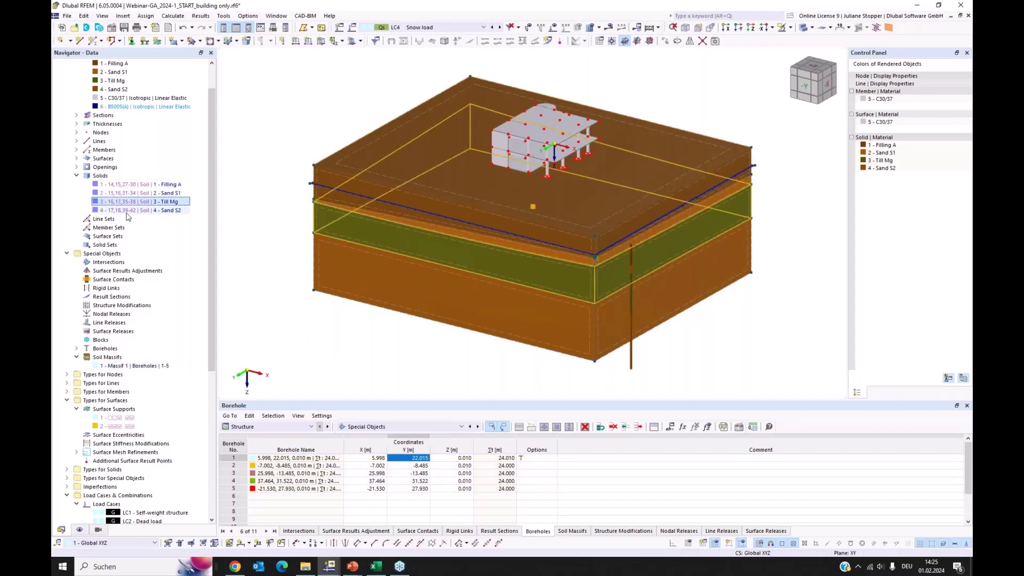
click(124, 210)
click(318, 319)
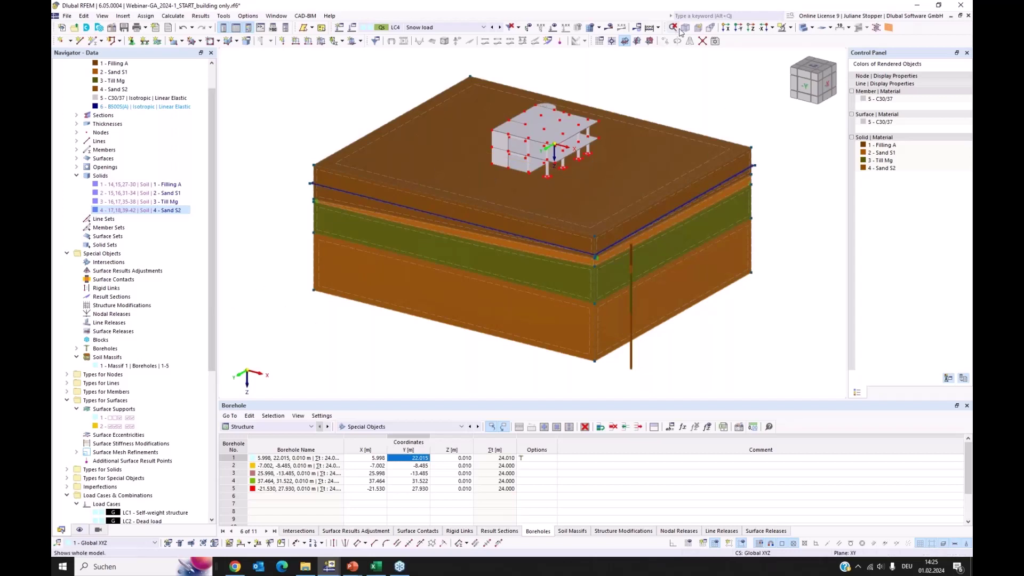
Step: Start a new surface contact and assign the soil massif's top surface, No. 14, as group 1
click(681, 31)
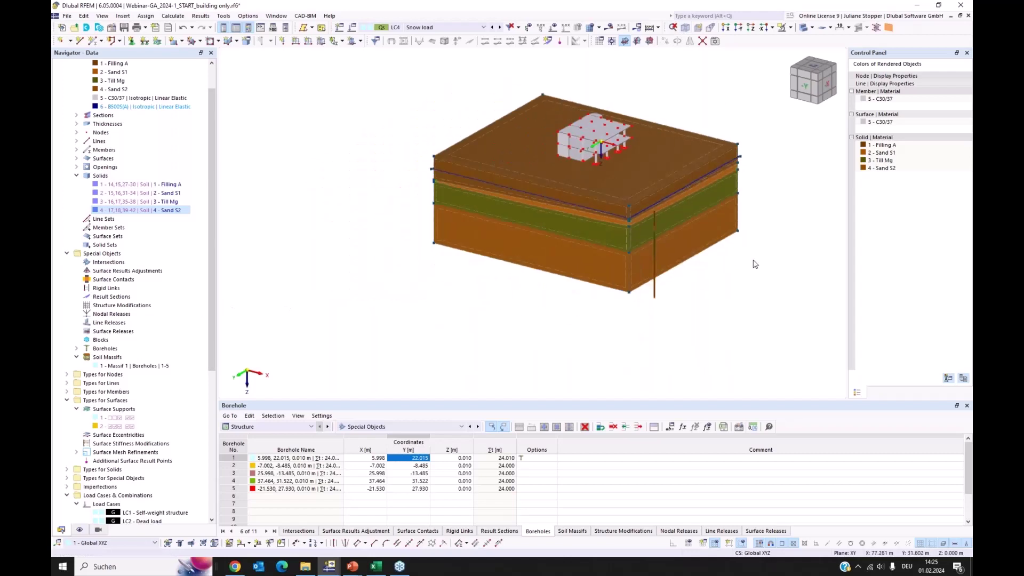
ctrl+middle_drag(731, 259, 654, 244)
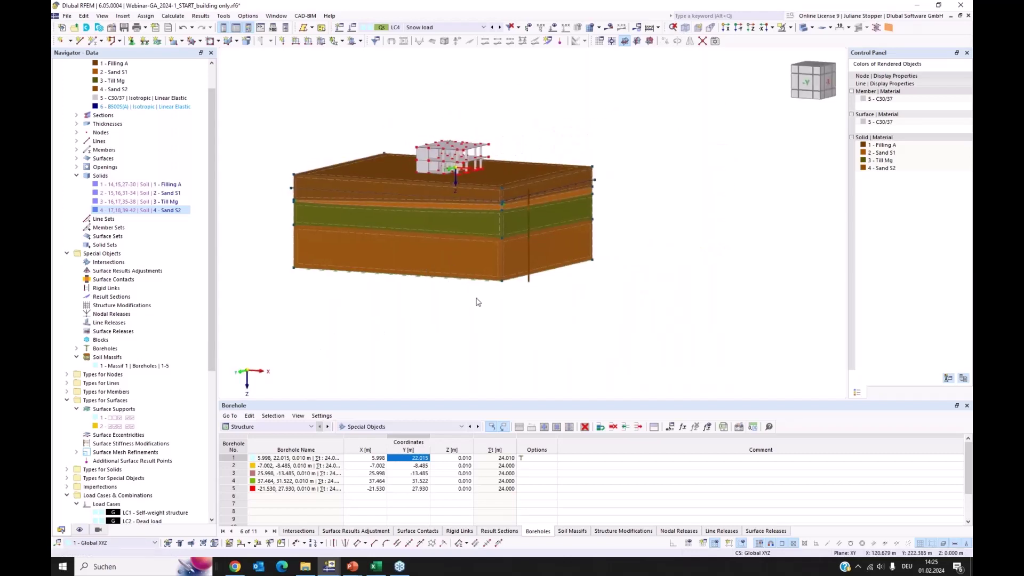
ctrl+middle_drag(475, 302, 490, 309)
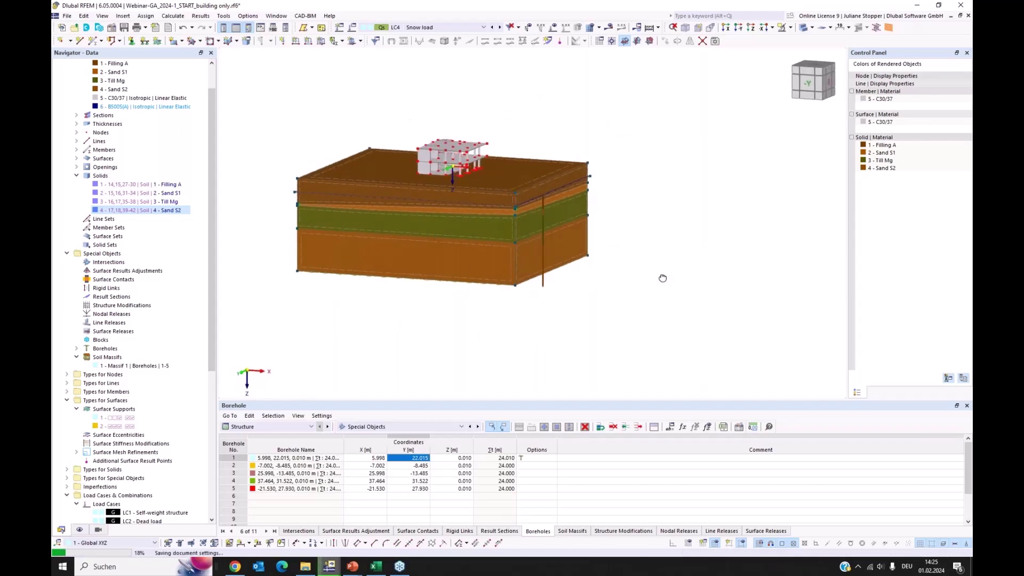
ctrl+middle_drag(782, 263, 548, 215)
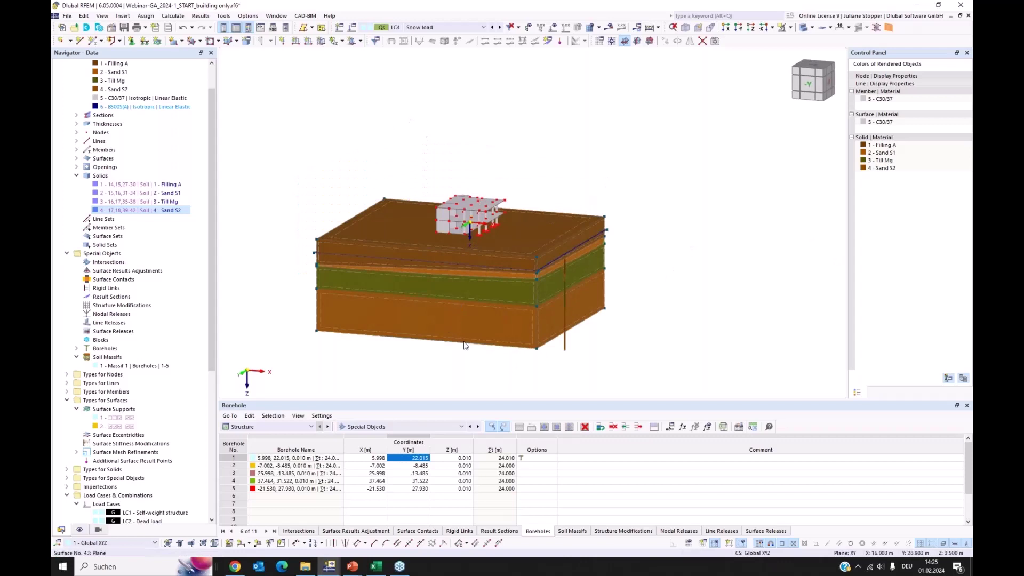
scroll(470, 279, up, 3)
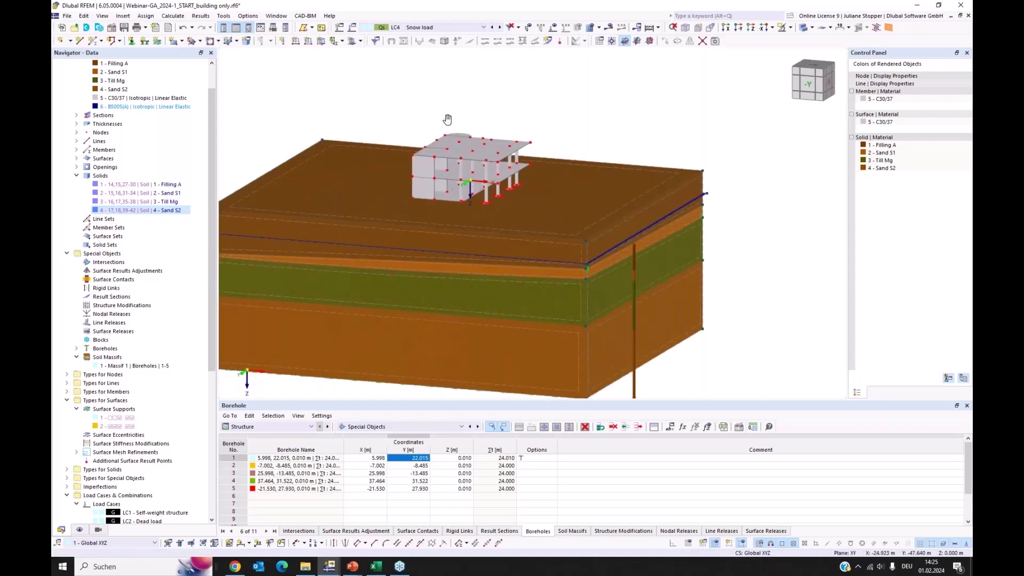
middle_drag(448, 119, 455, 121)
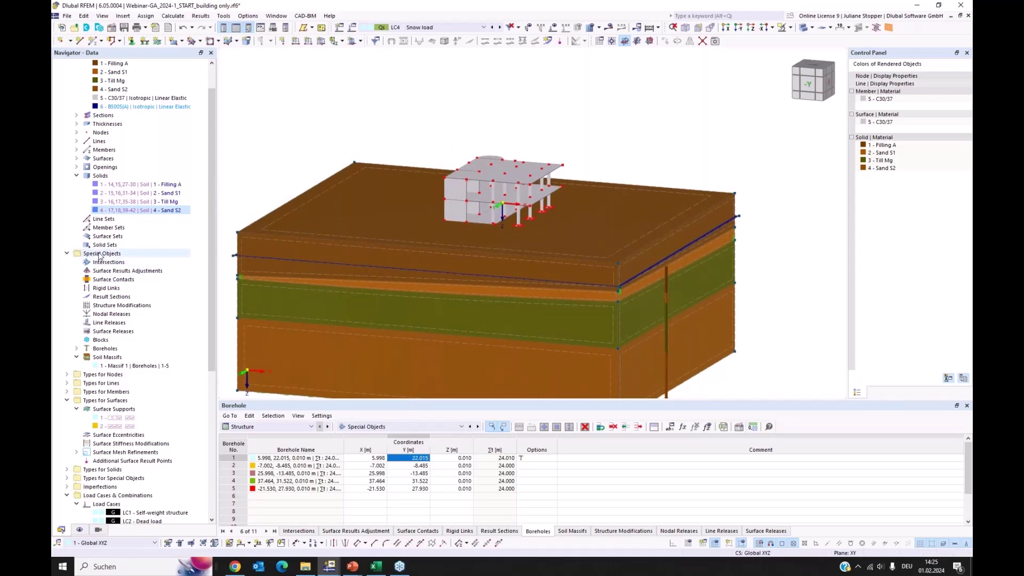
double_click(107, 280)
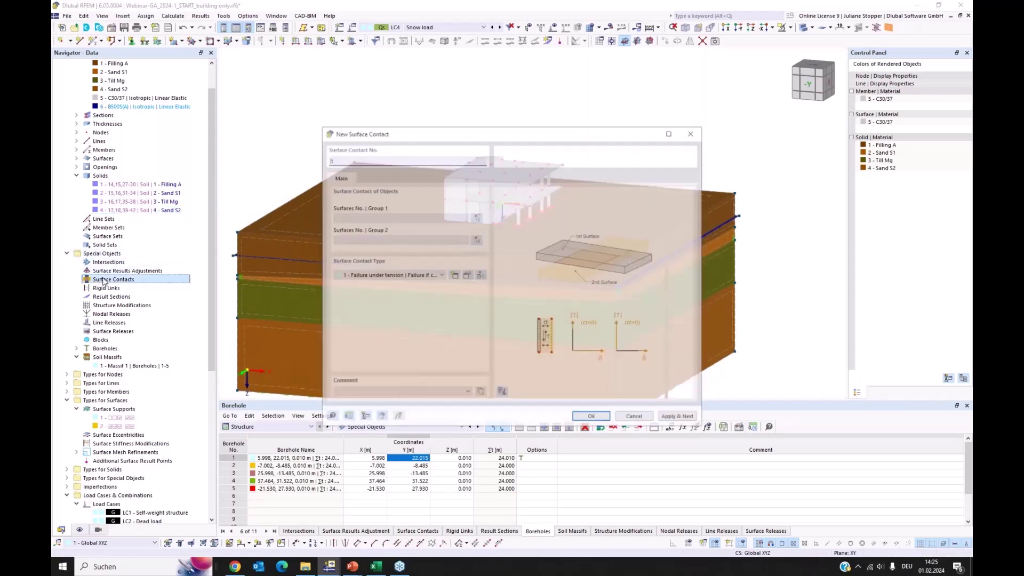
drag(522, 133, 796, 132)
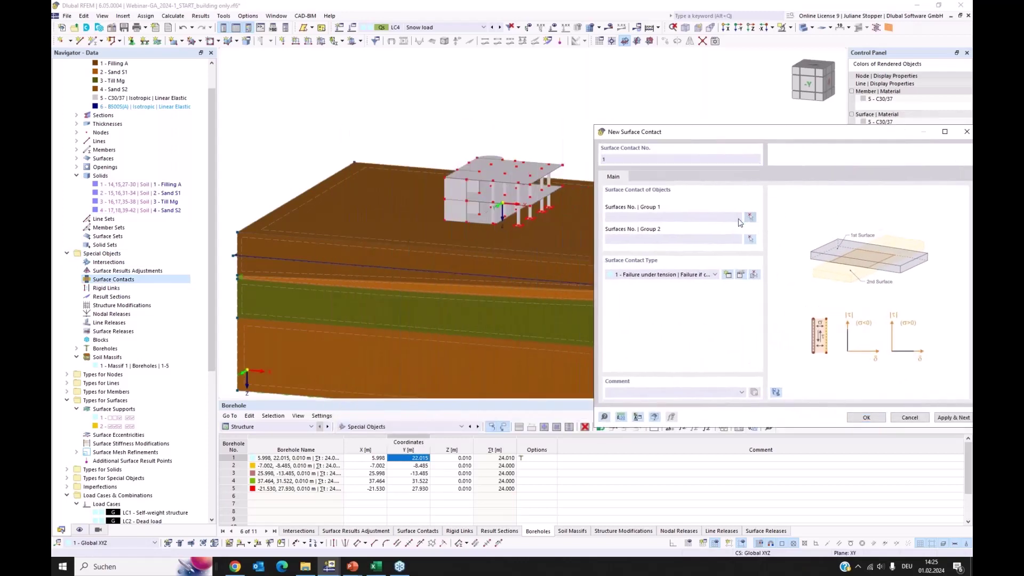
click(750, 218)
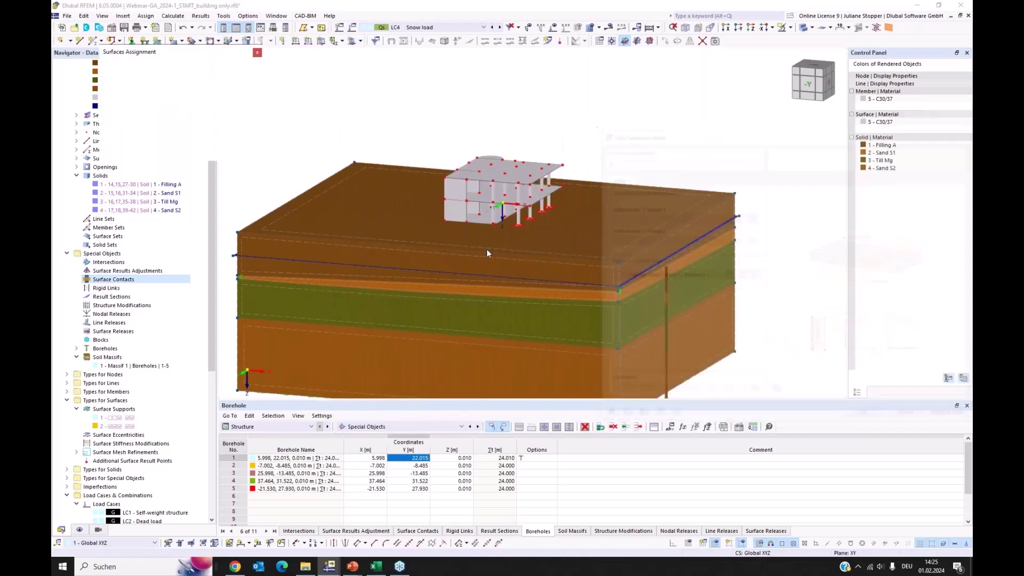
click(269, 233)
click(195, 152)
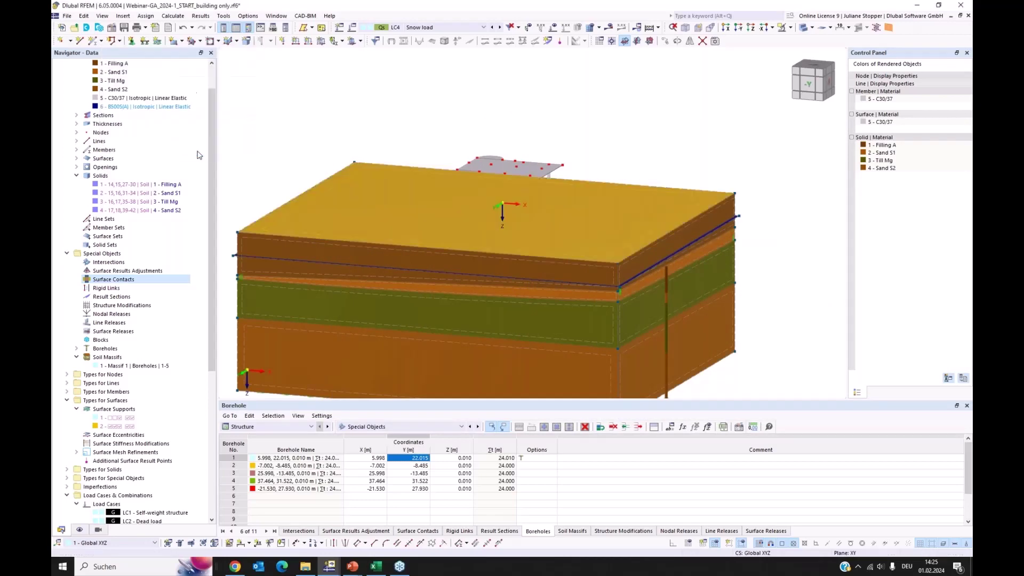
Step: Assign the building's base slab surfaces 1 and 19 as group 2 and create the contact with the failure under tension type
click(476, 241)
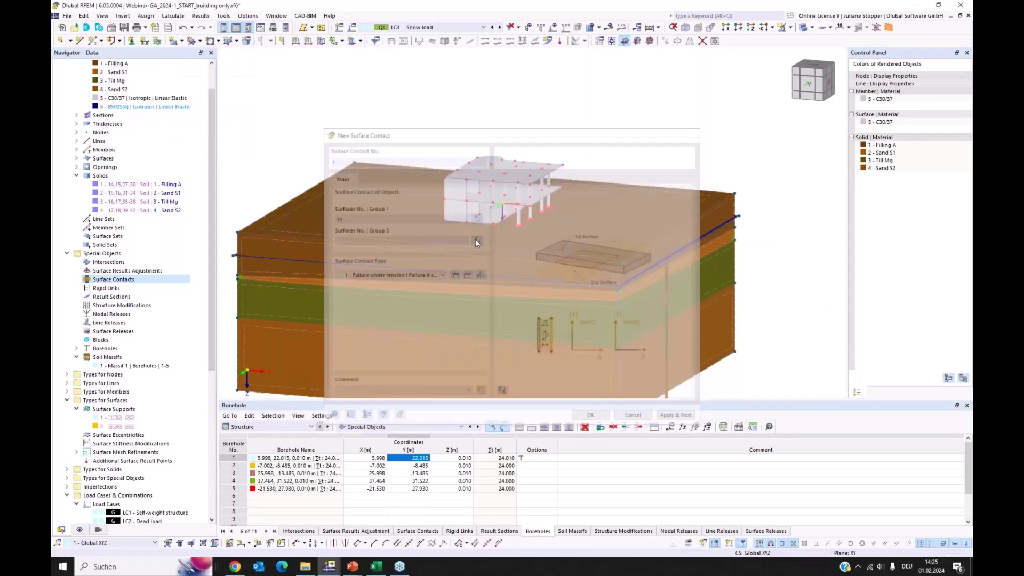
scroll(475, 207, up, 10)
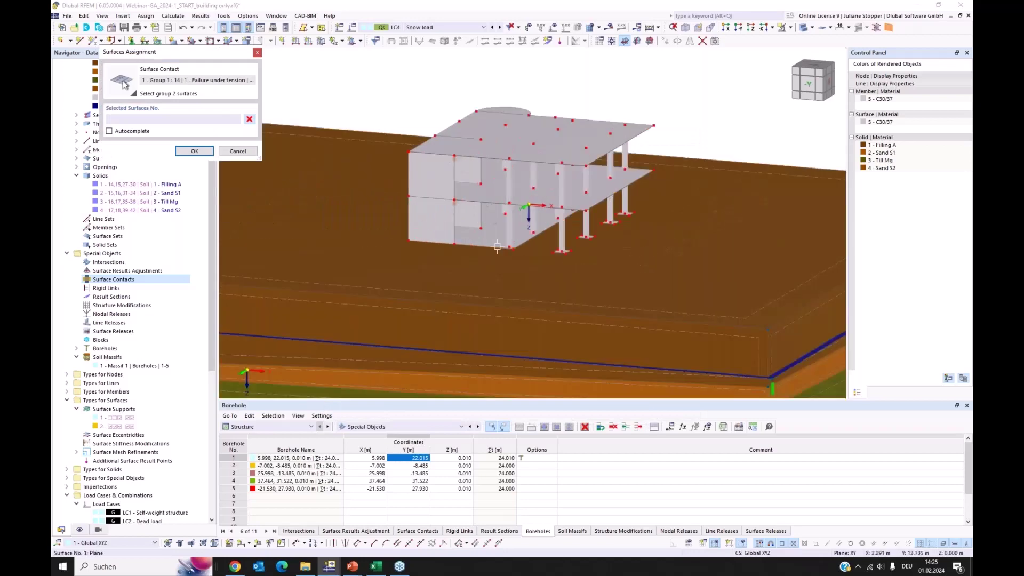
scroll(514, 250, up, 3)
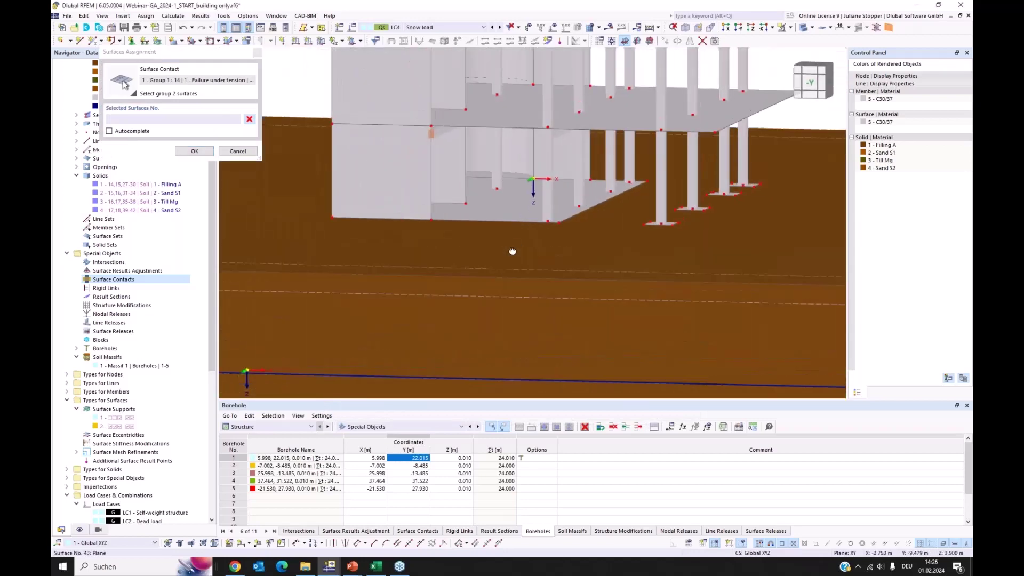
click(483, 171)
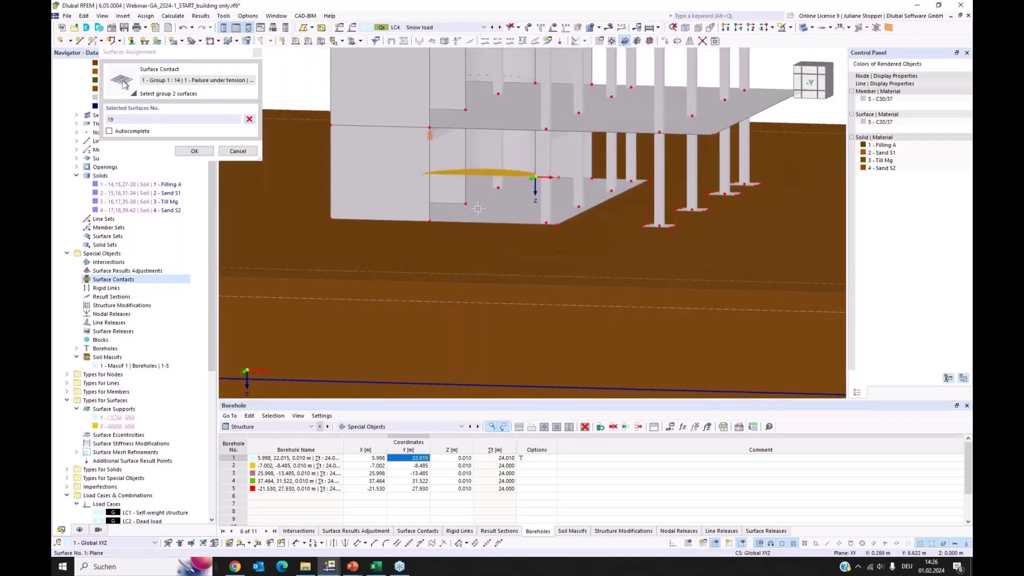
click(440, 215)
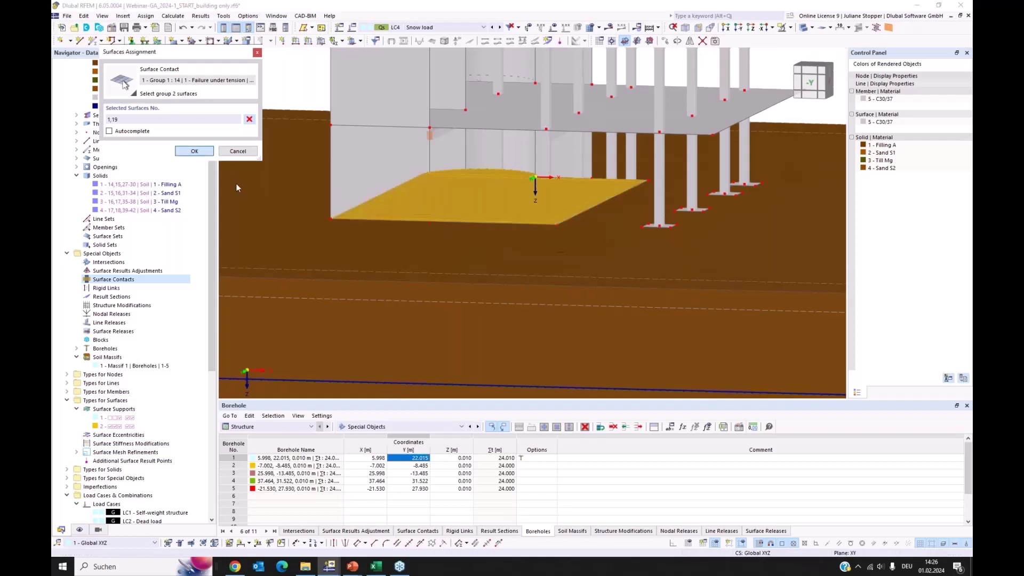
click(194, 151)
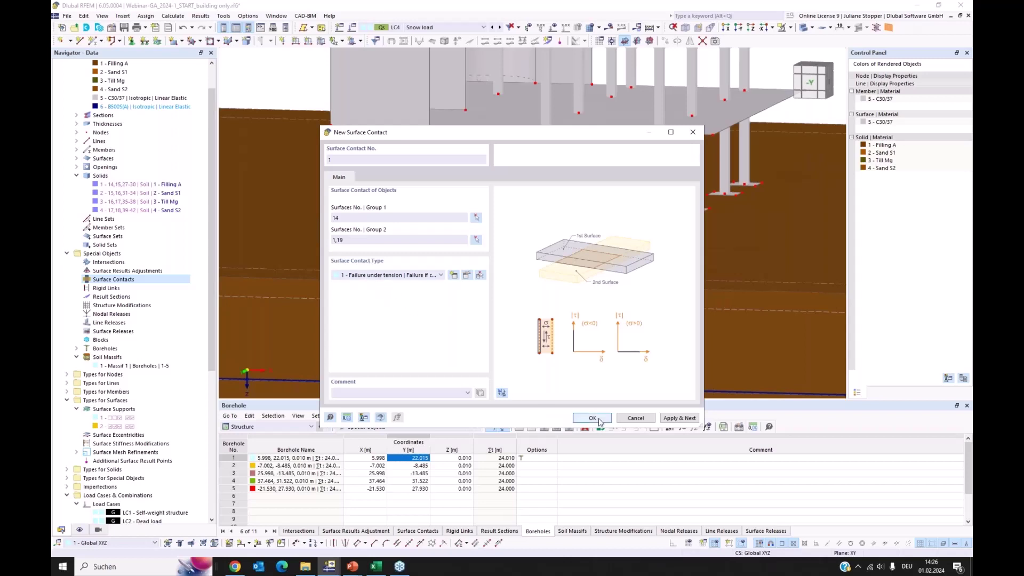
key(Escape)
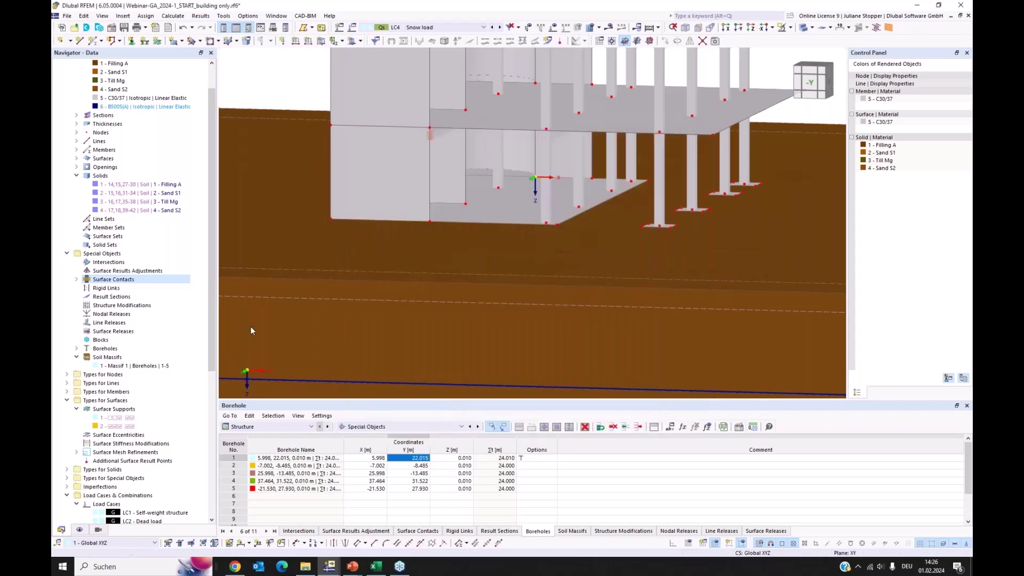
Step: Start a second surface contact with the soil massif's top surface, No. 14, as group 1
right_click(107, 279)
click(124, 297)
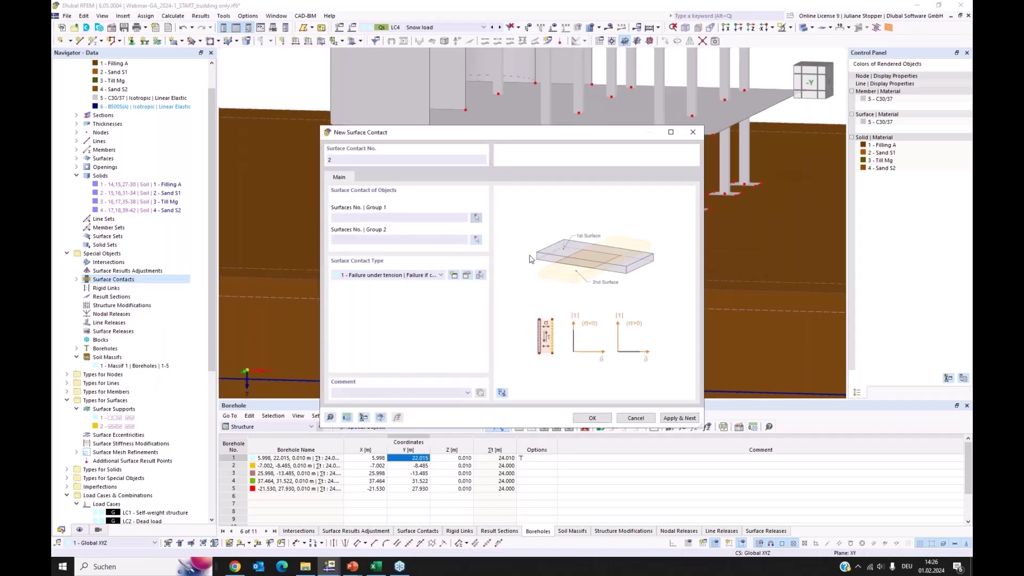
click(476, 217)
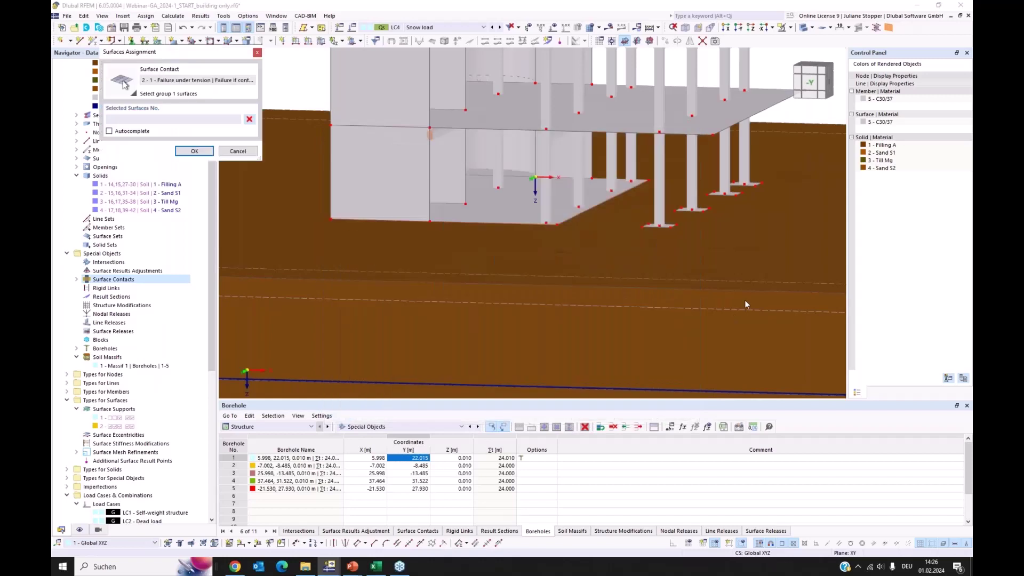
click(725, 281)
click(195, 151)
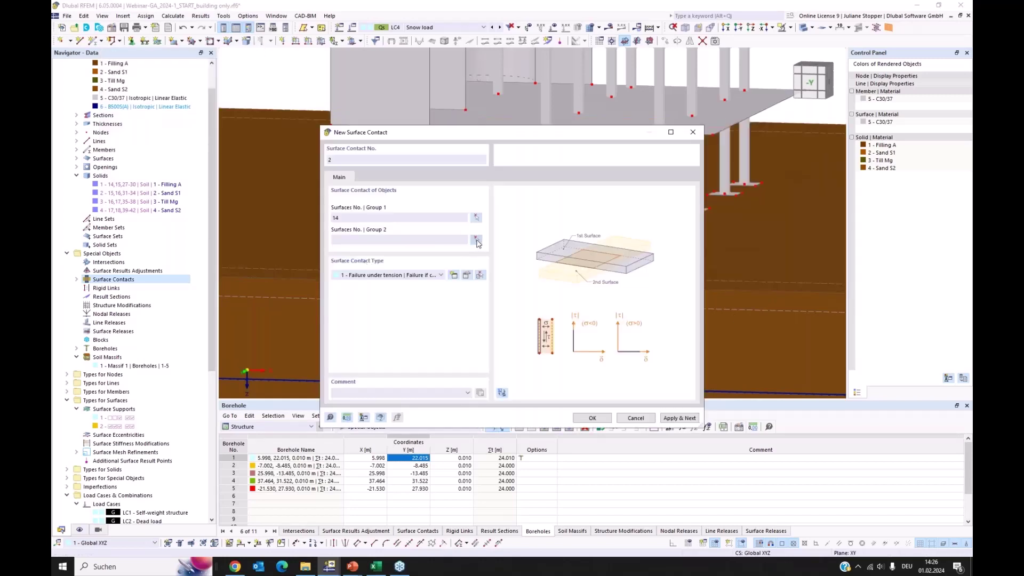
Step: Assign the four column footing surfaces 23-26 as group 2 and create the second contact with the failure under tension type
click(477, 240)
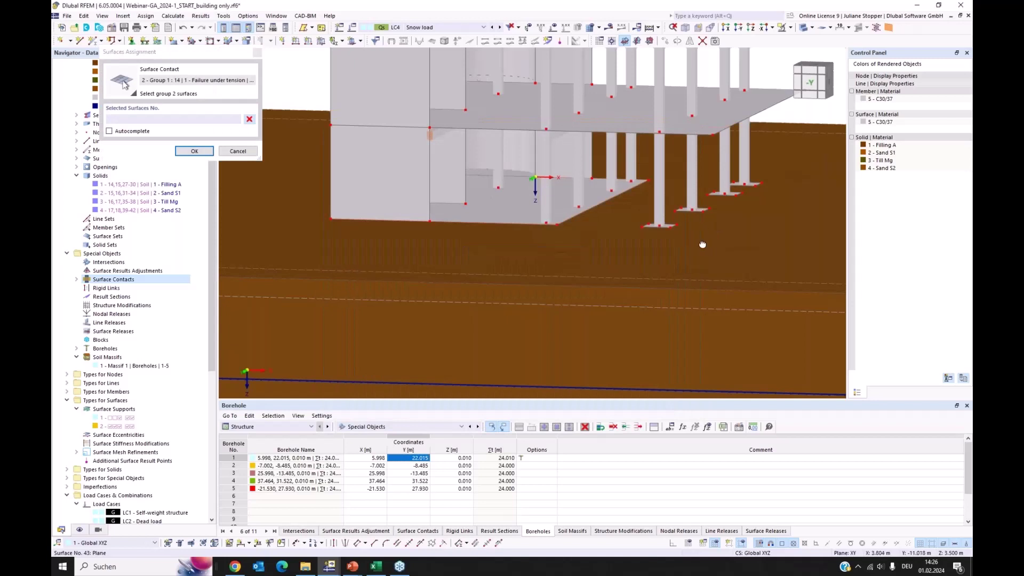
scroll(699, 246, up, 2)
ctrl+middle_drag(698, 246, 581, 264)
click(586, 264)
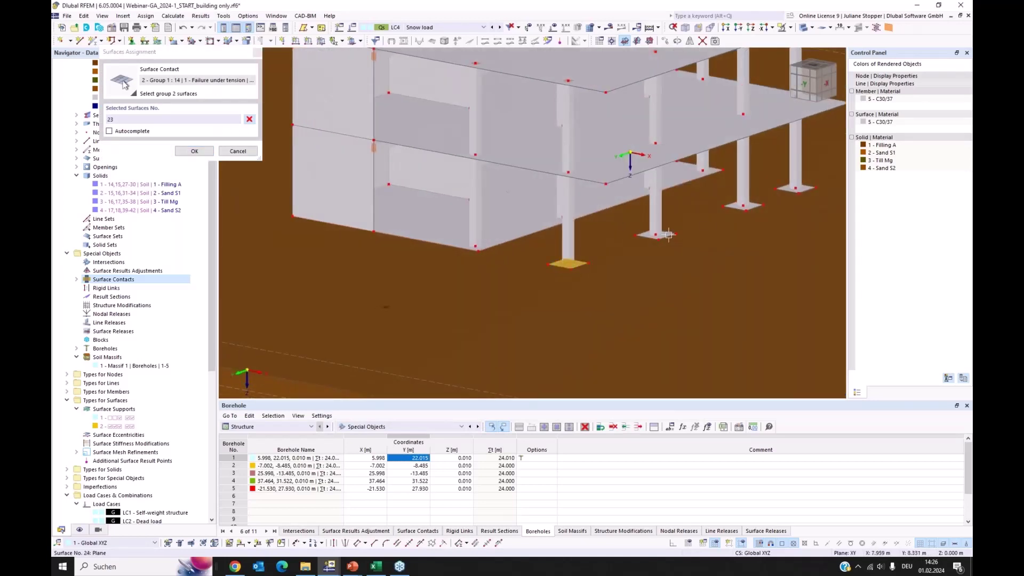
click(667, 234)
click(753, 204)
click(781, 191)
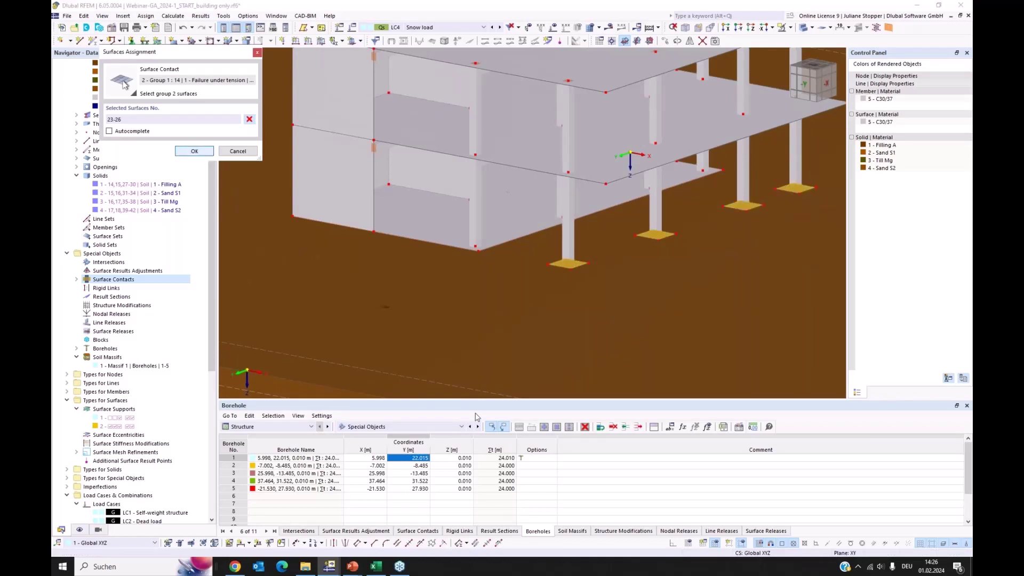
click(194, 151)
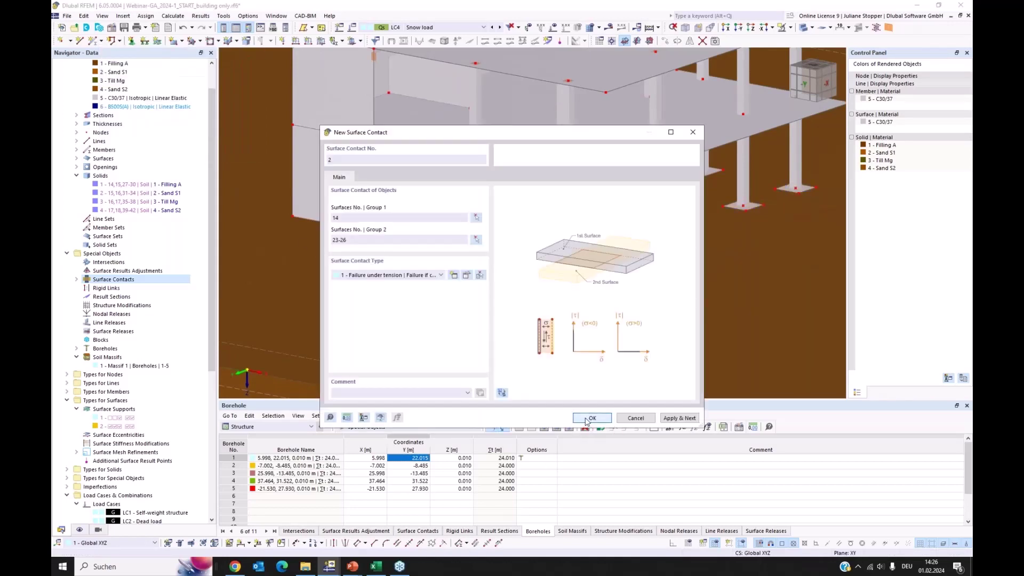
click(589, 419)
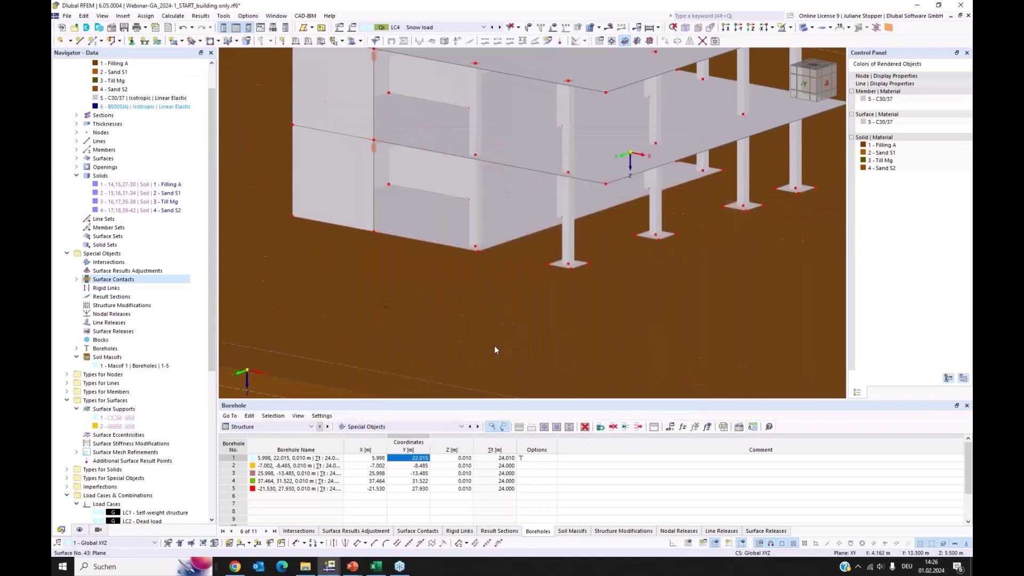
Step: Review the building on the soil massif and list the defined surface contacts
scroll(501, 346, down, 6)
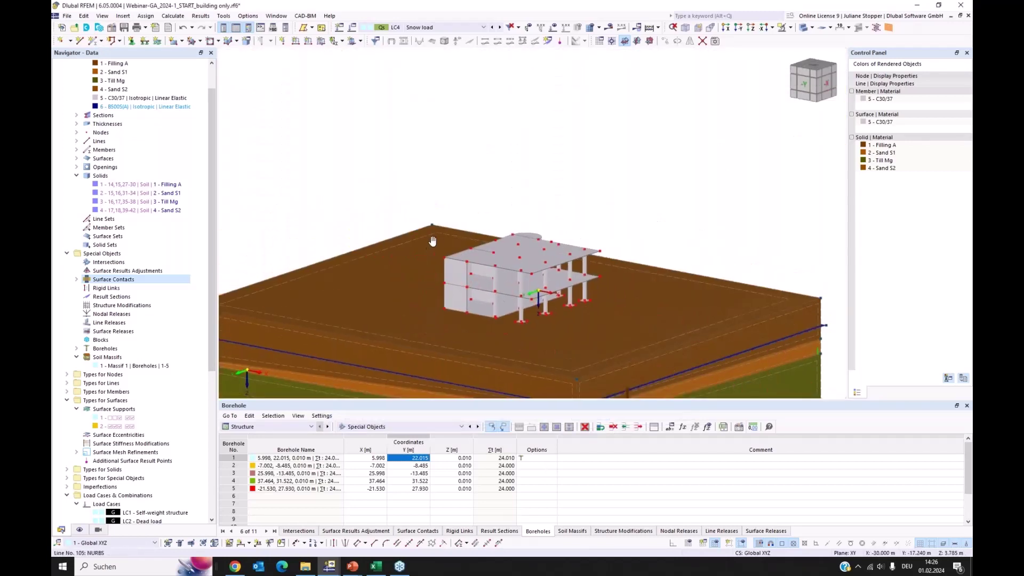
middle_drag(433, 242, 425, 256)
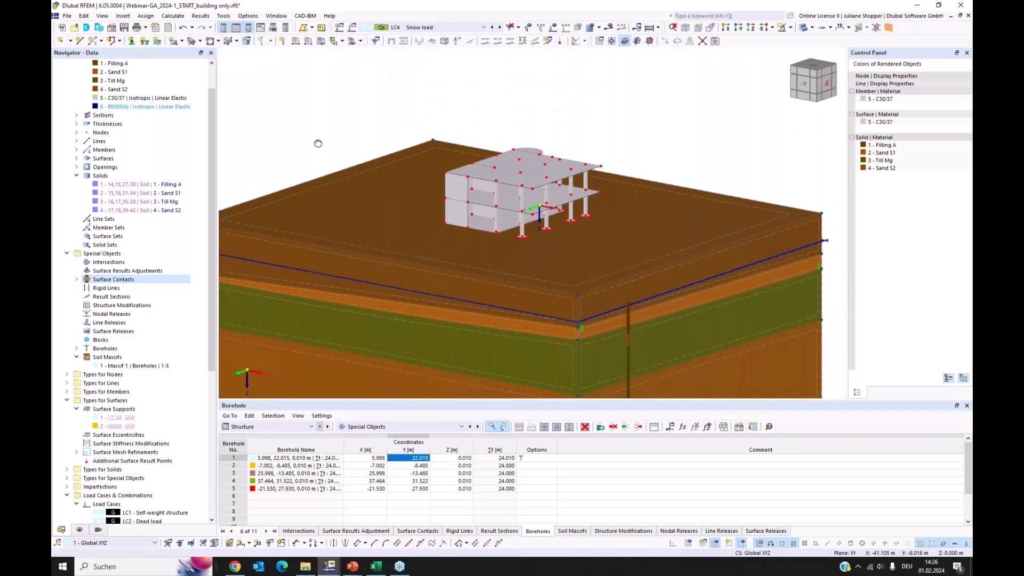
ctrl+middle_drag(318, 143, 587, 237)
click(77, 280)
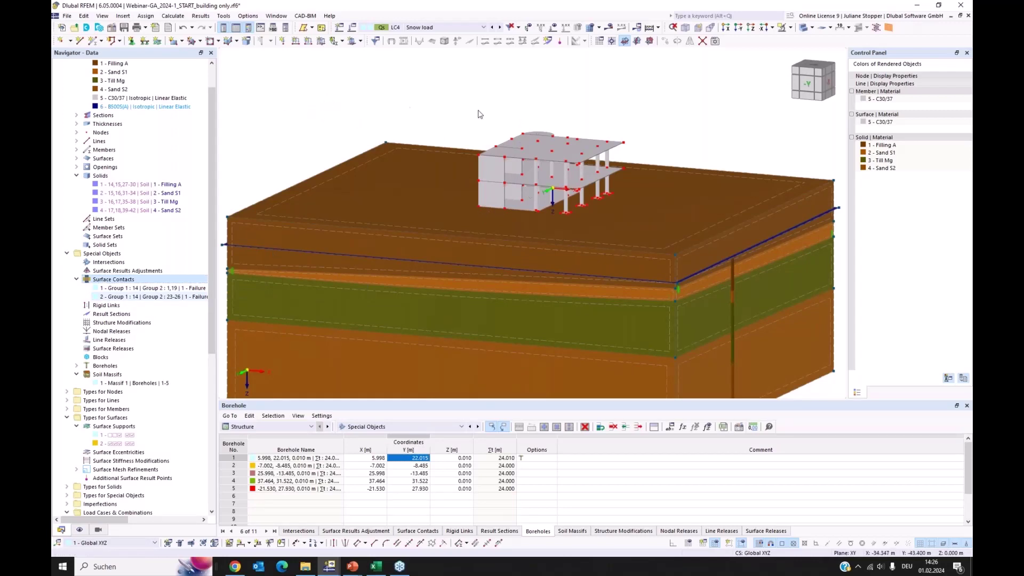
Step: Review the mesh settings for the general target element length and the target length for soil solids
scroll(481, 114, down, 1)
scroll(481, 113, down, 3)
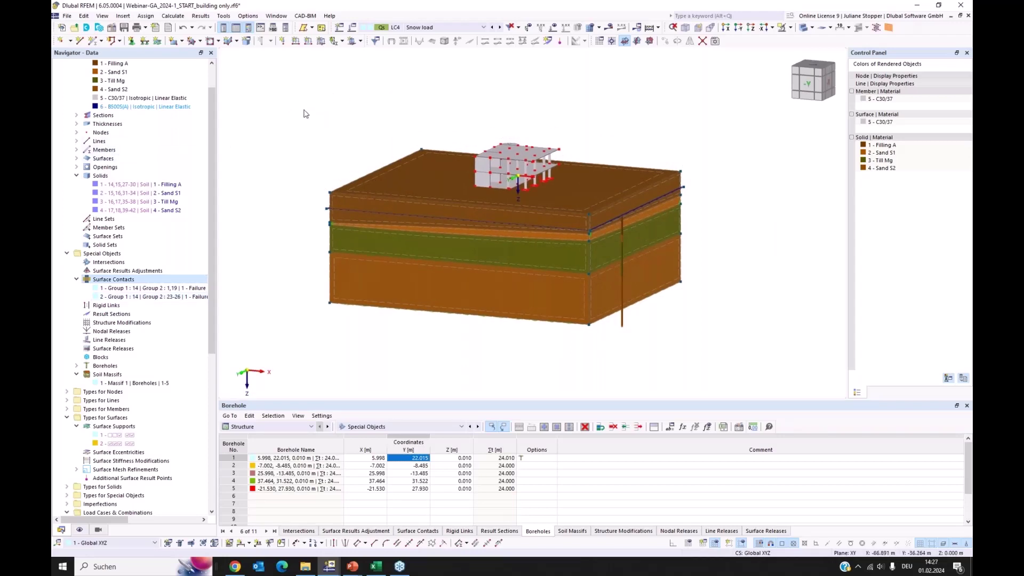
click(170, 18)
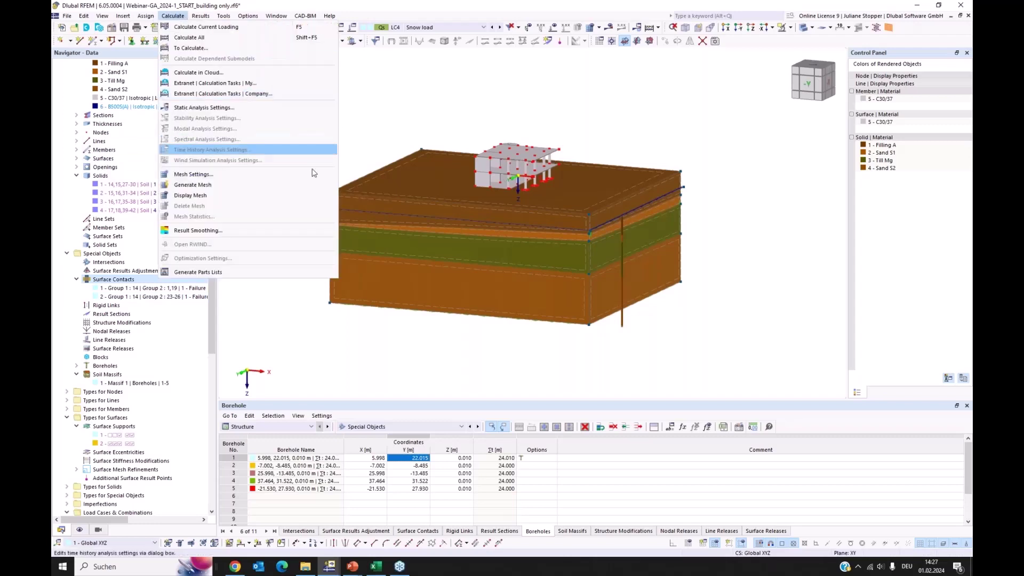
click(191, 176)
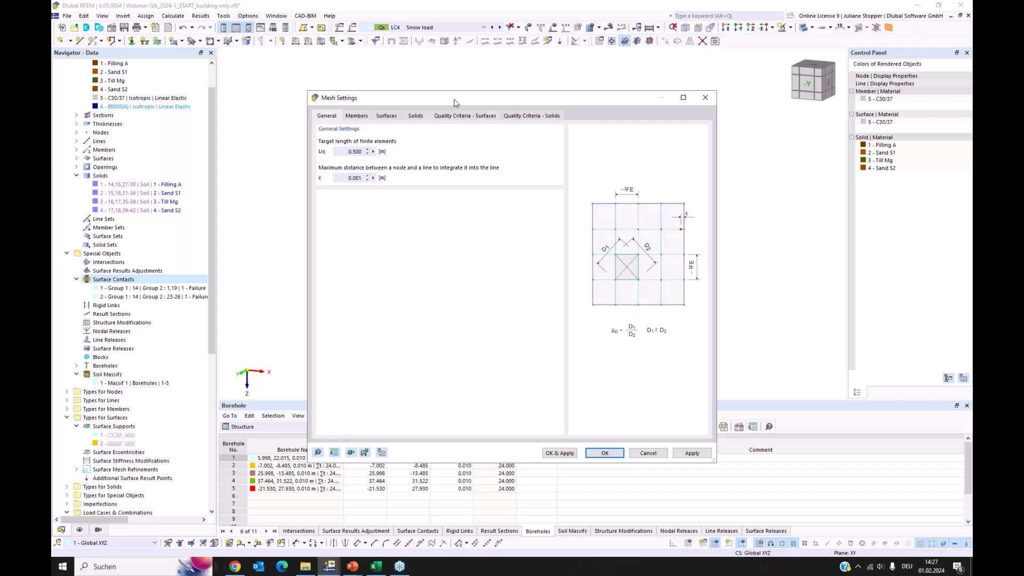
drag(453, 99, 676, 214)
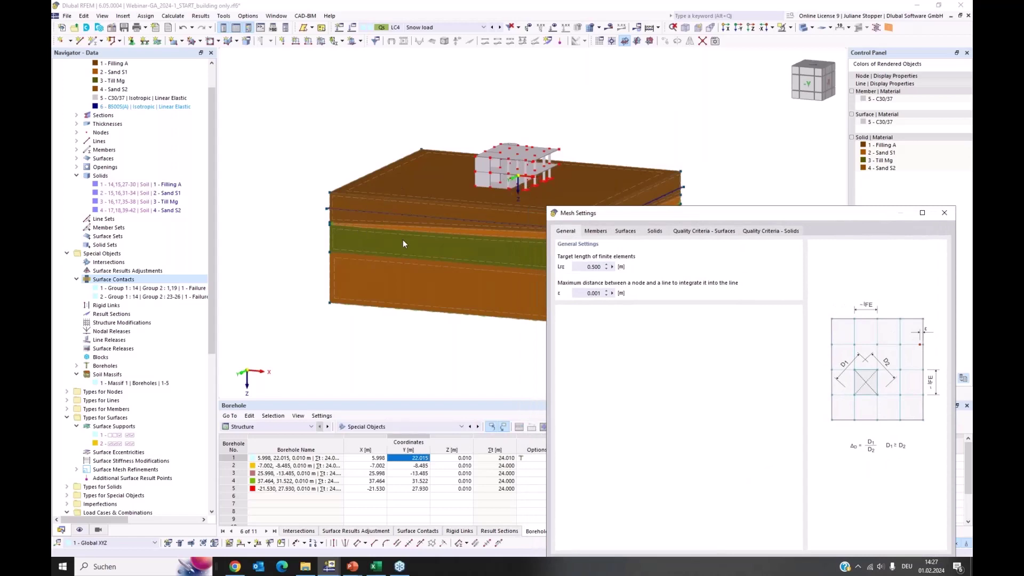
click(655, 233)
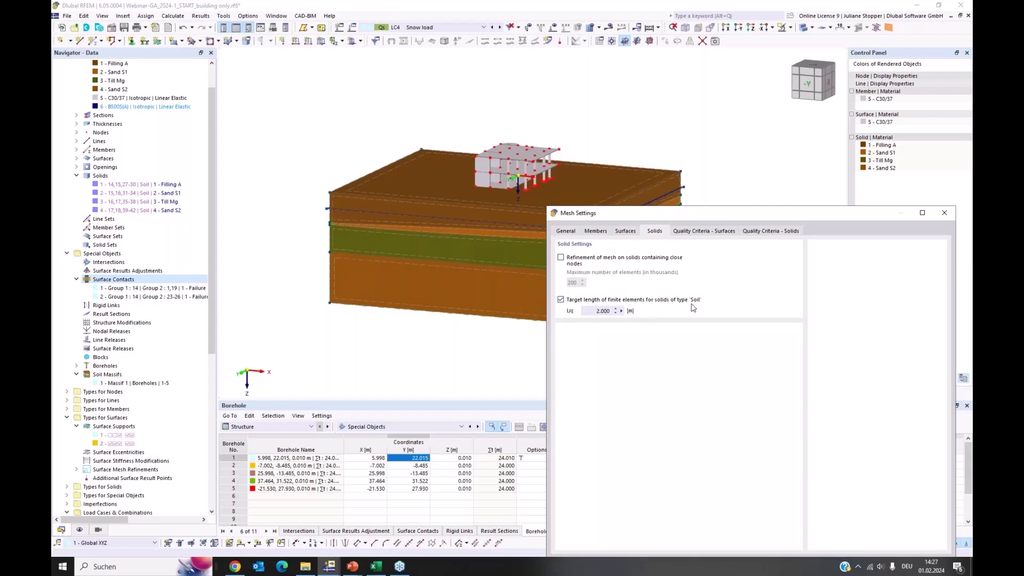
drag(748, 216, 752, 132)
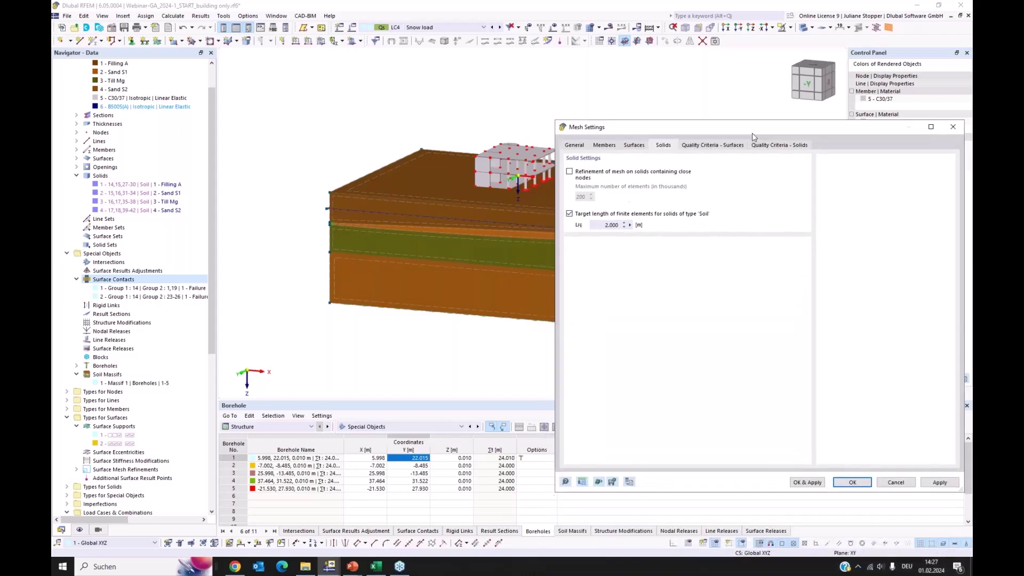
click(575, 145)
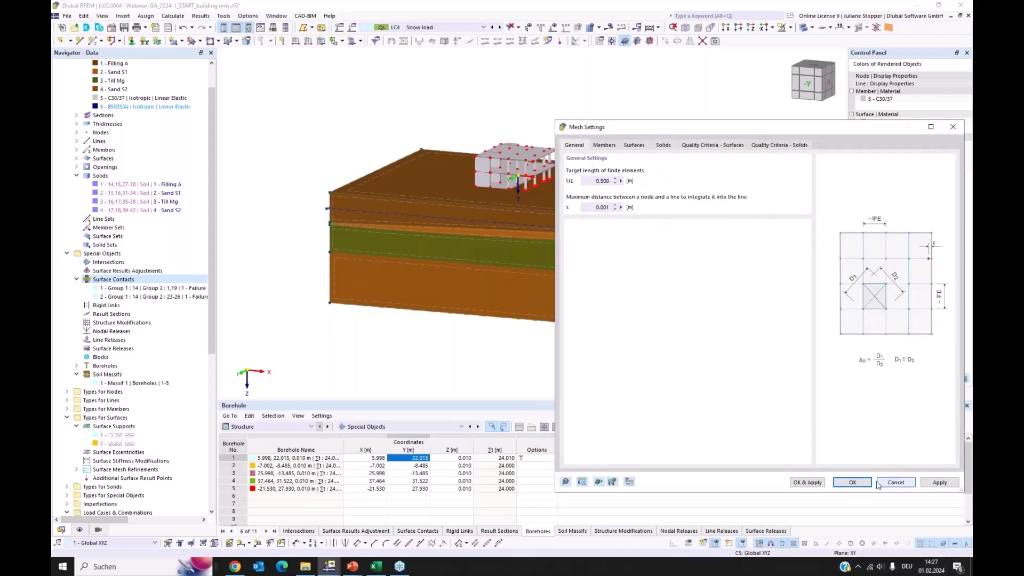
Step: Accept the mesh settings and generate the finite element mesh for the building and soil massif
click(811, 483)
key(Return)
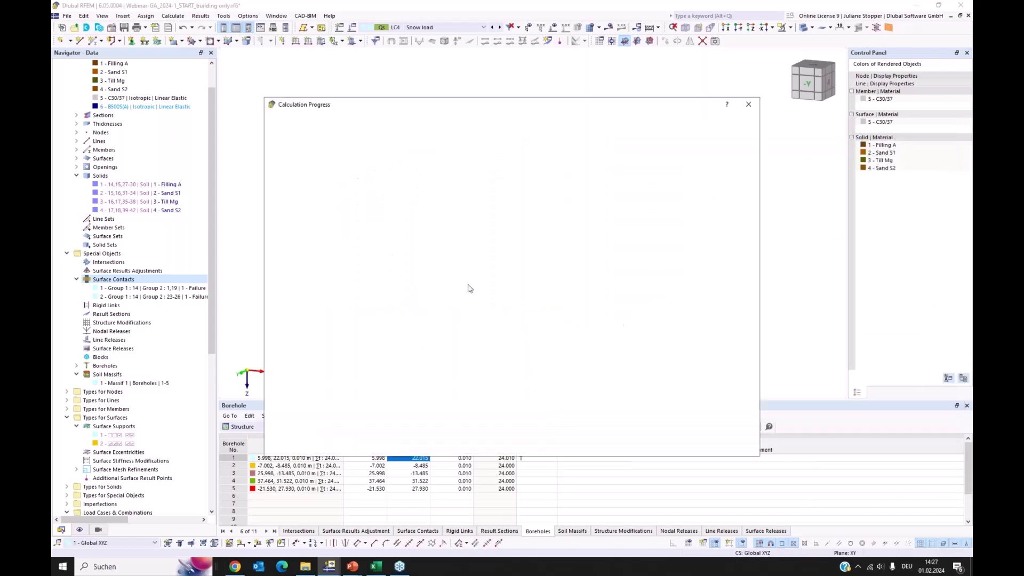
drag(345, 108, 534, 227)
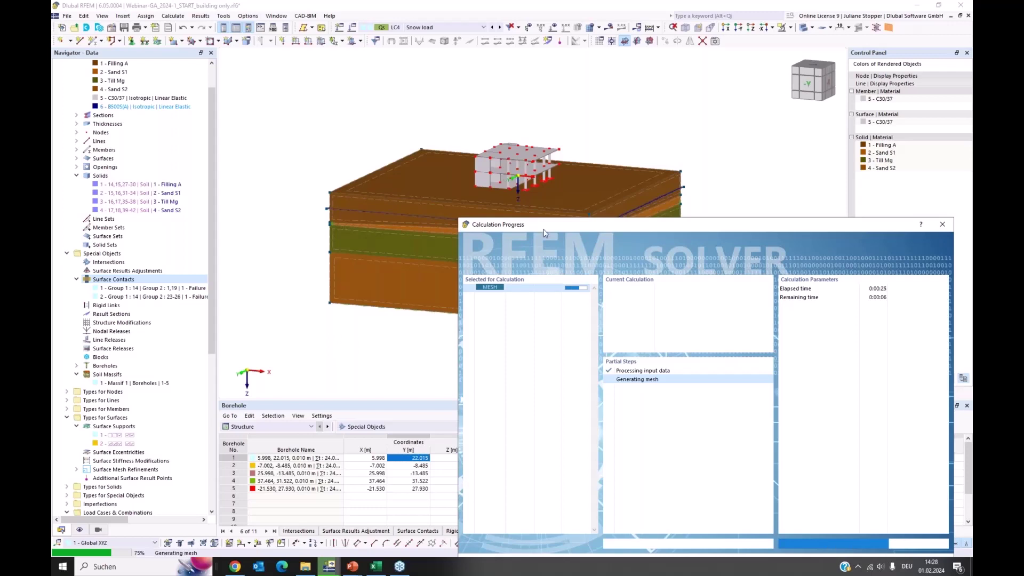
mouse_move(545, 229)
mouse_down()
mouse_move(565, 238)
mouse_move(567, 316)
mouse_move(541, 216)
mouse_up()
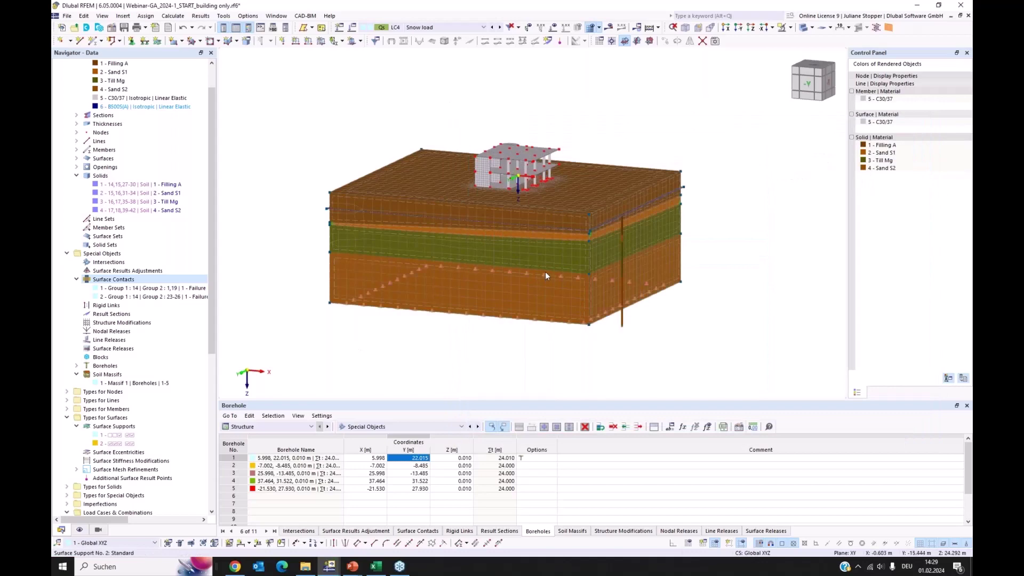
Step: Examine the generated mesh on the building and soil massif and check the mesh statistics
scroll(366, 201, up, 2)
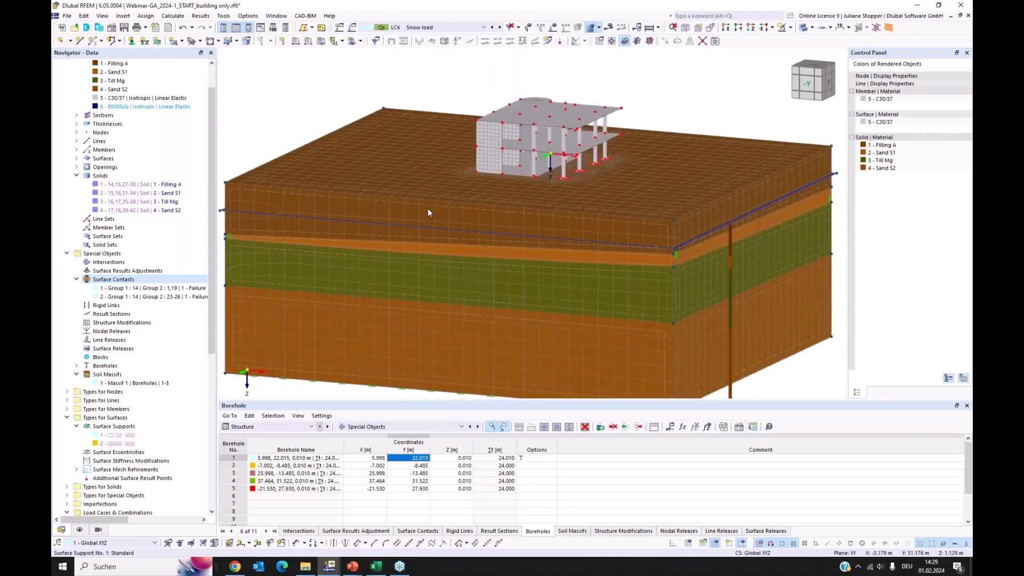
scroll(565, 160, up, 3)
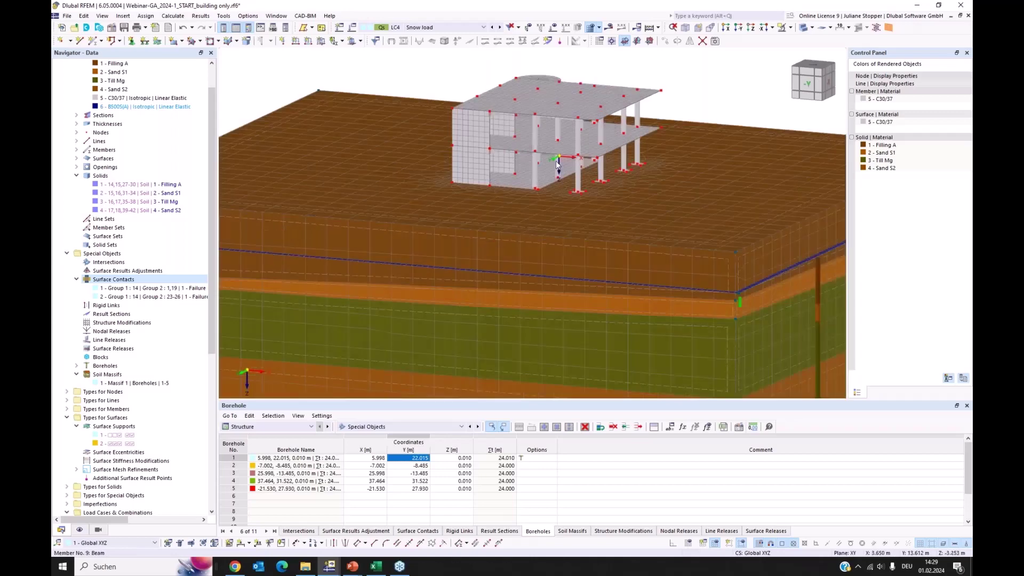
scroll(601, 170, down, 6)
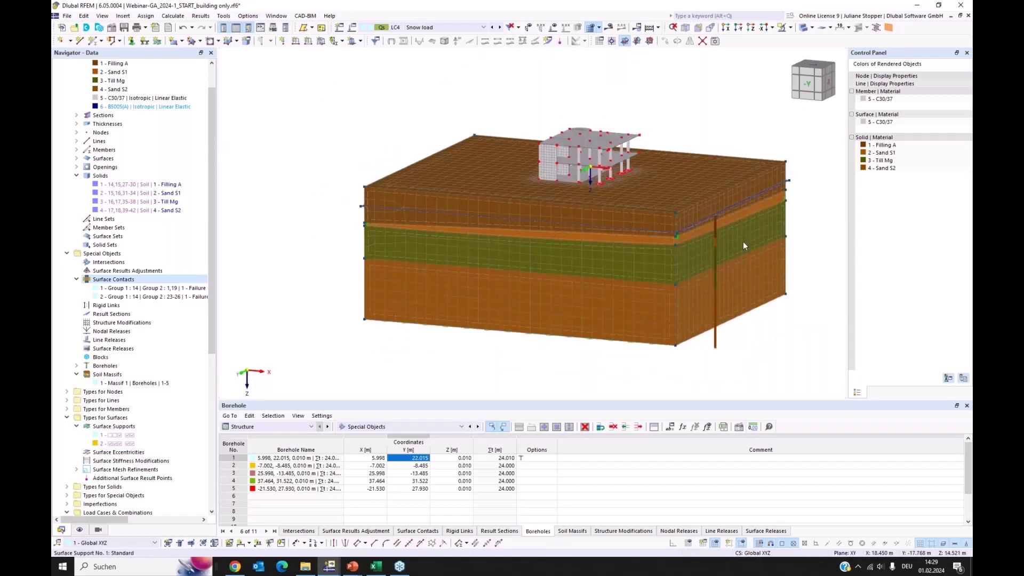
ctrl+middle_drag(744, 244, 715, 245)
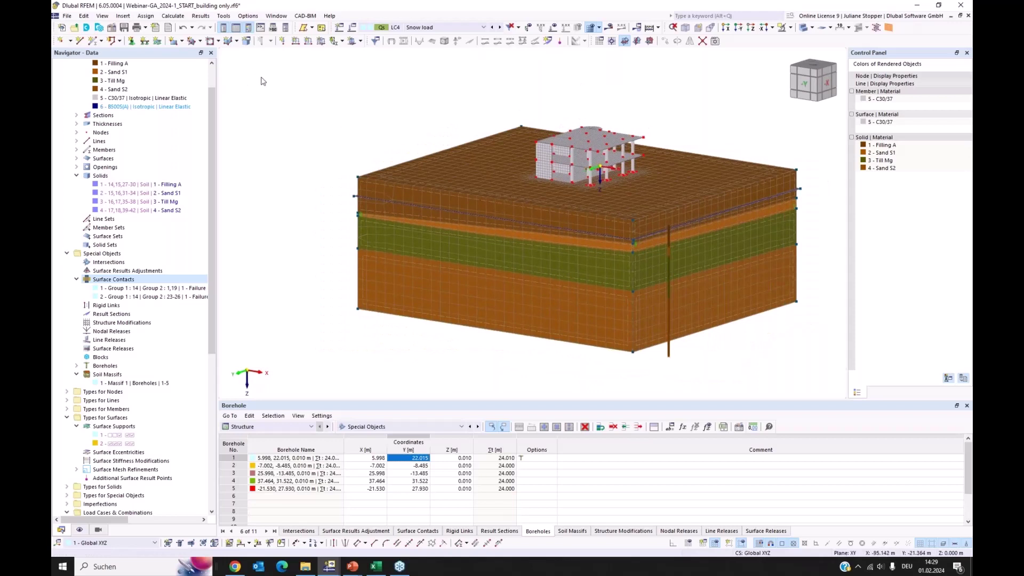
click(173, 15)
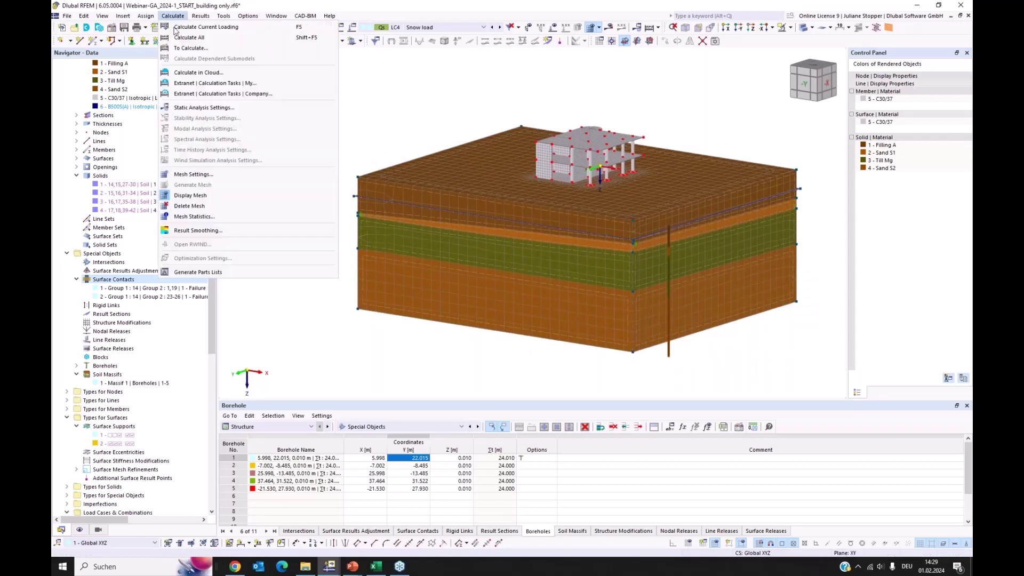
click(193, 217)
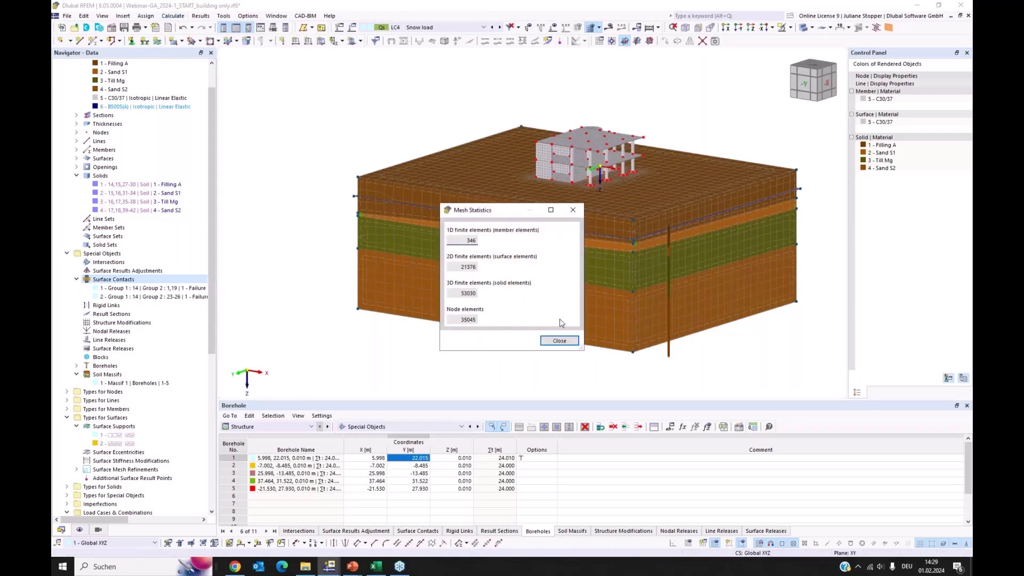
click(573, 212)
middle_drag(799, 165, 723, 166)
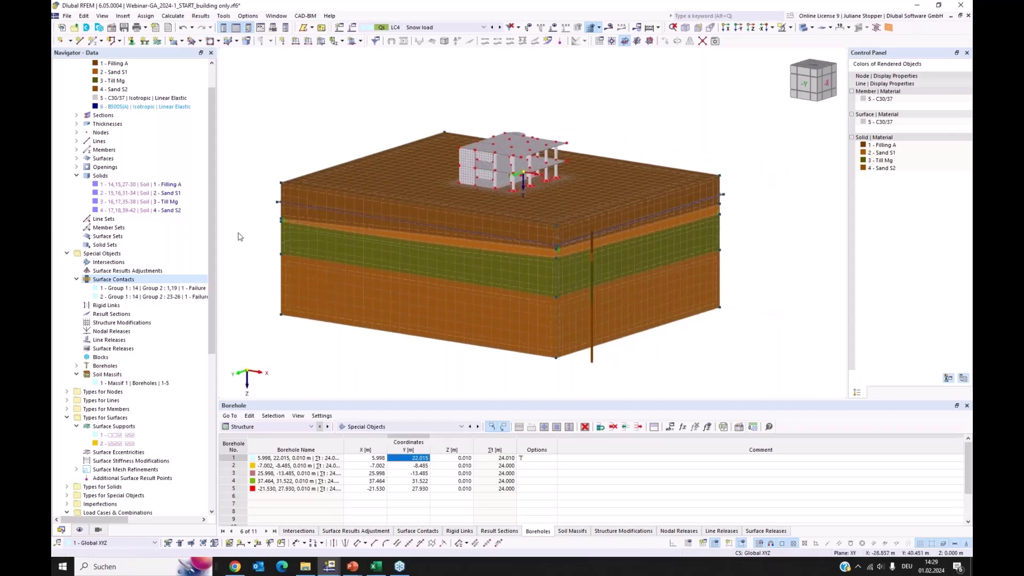
Step: Review load cases LC1 to LC4 with their loads displayed on the building, and hide the loads again
drag(212, 233, 214, 182)
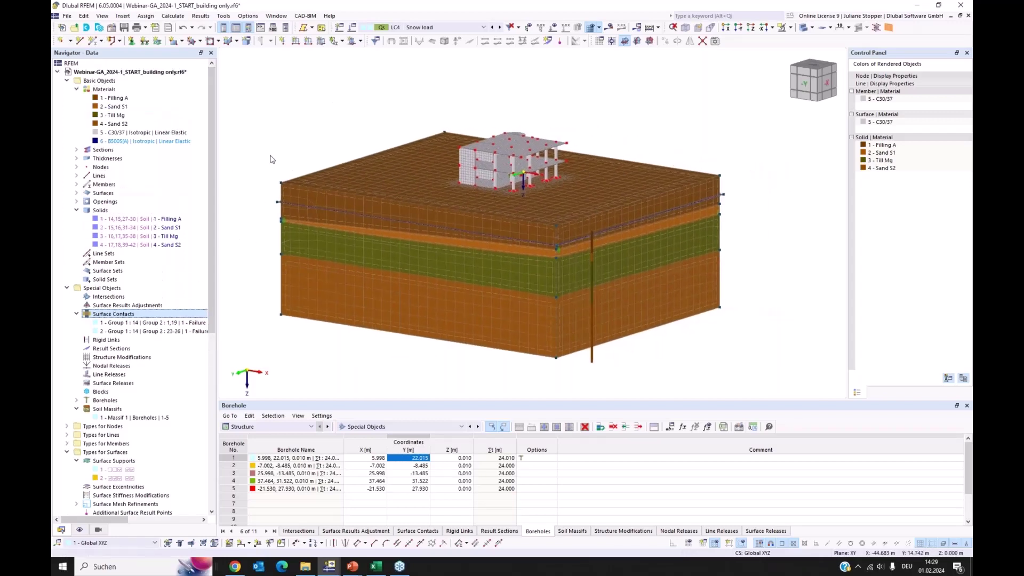
click(457, 28)
click(440, 36)
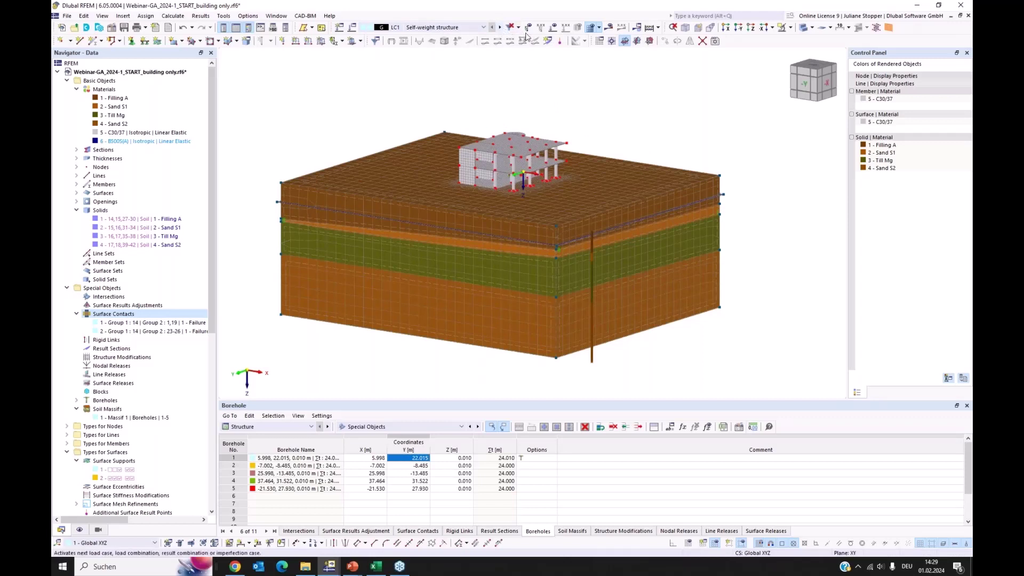
click(501, 27)
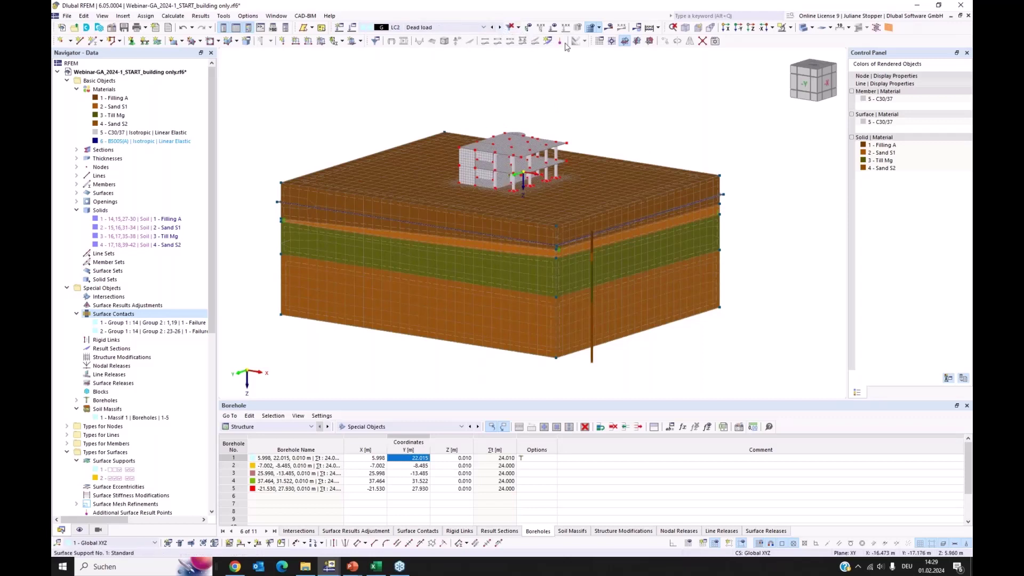
click(553, 30)
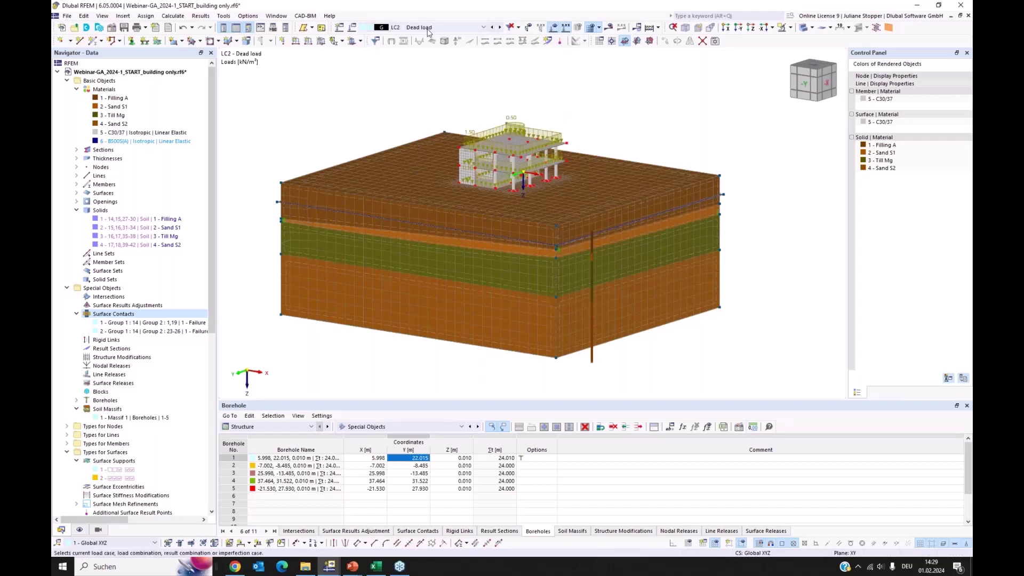
click(500, 28)
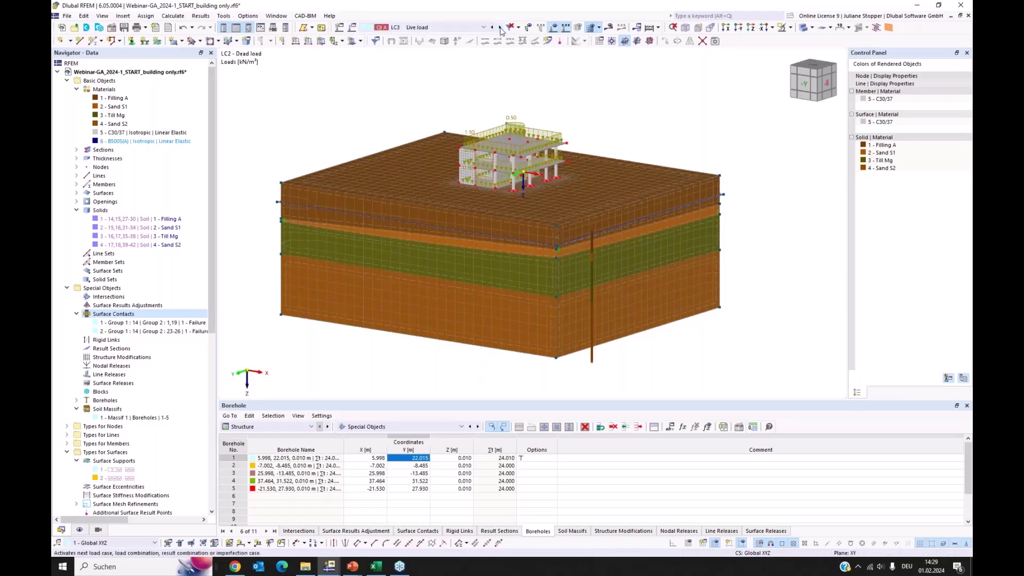
click(500, 27)
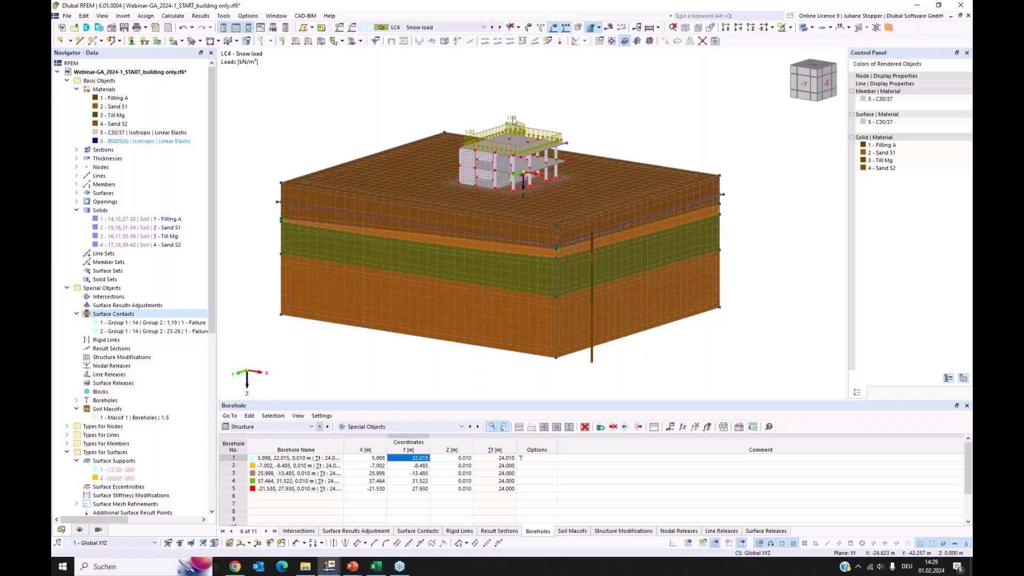
click(554, 28)
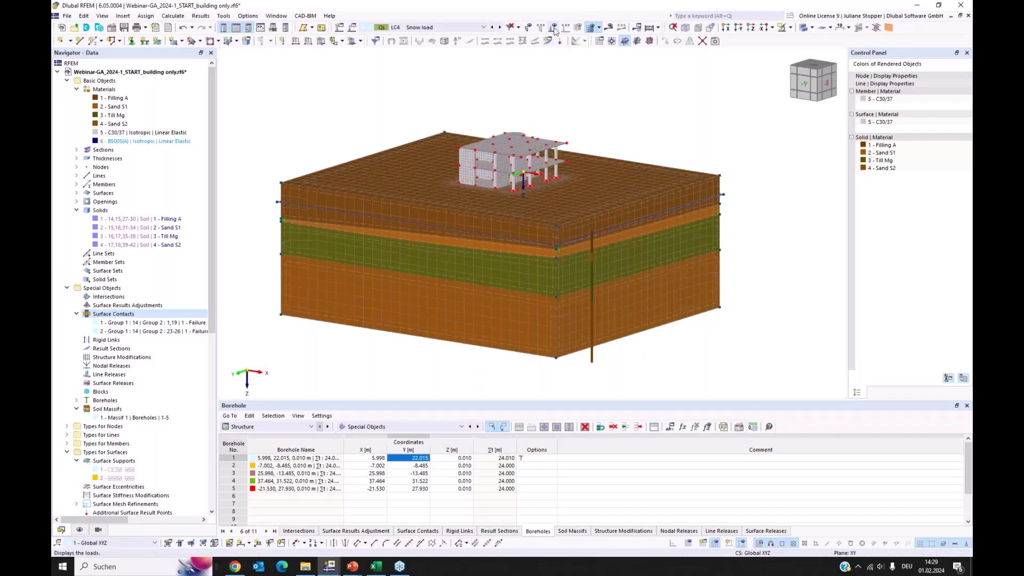
click(554, 27)
click(554, 28)
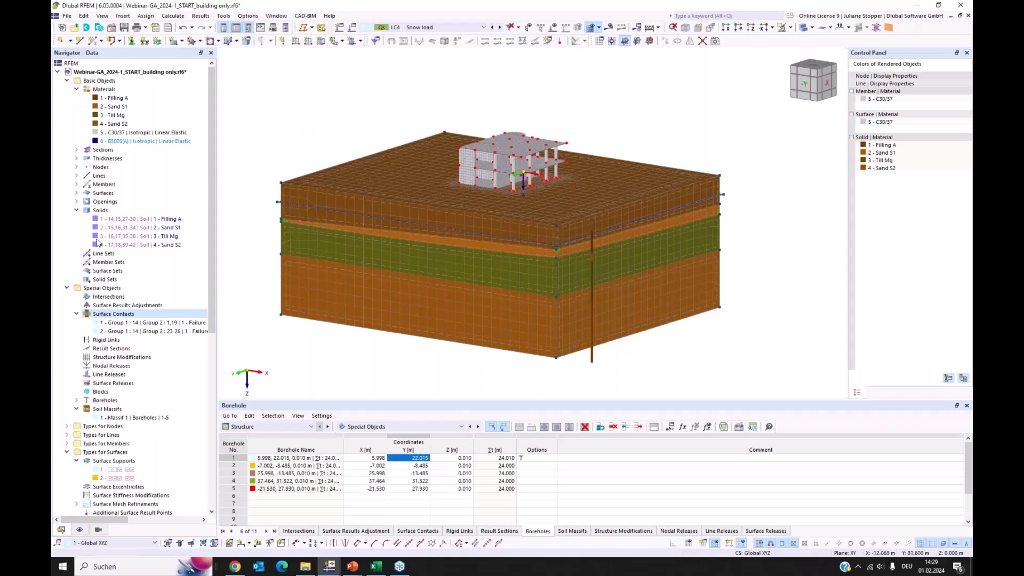
Step: Duplicate the load case LC1 Self-weight structure and rename the copy "Self-weight soil"
scroll(123, 334, down, 8)
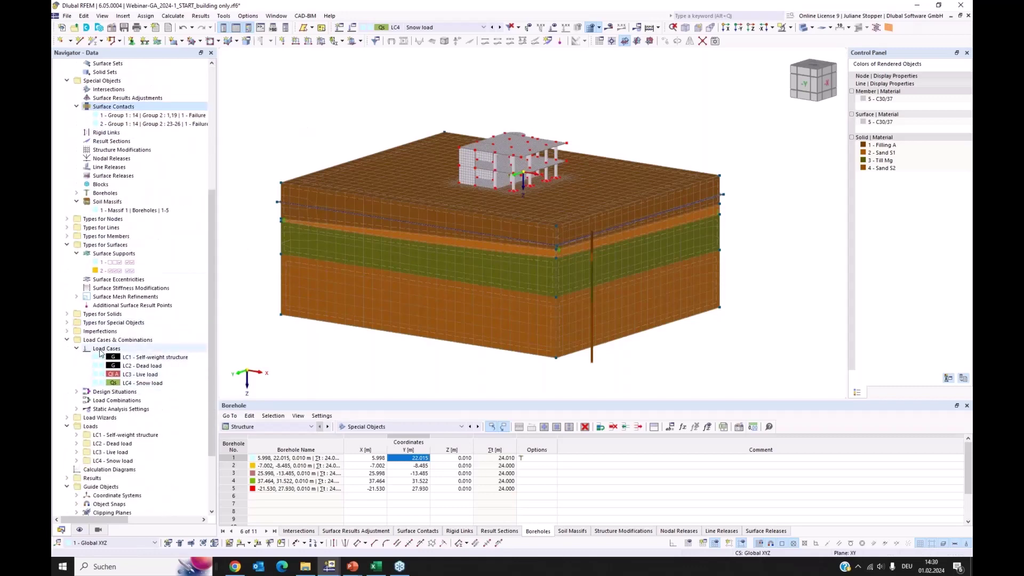
right_click(100, 350)
click(121, 358)
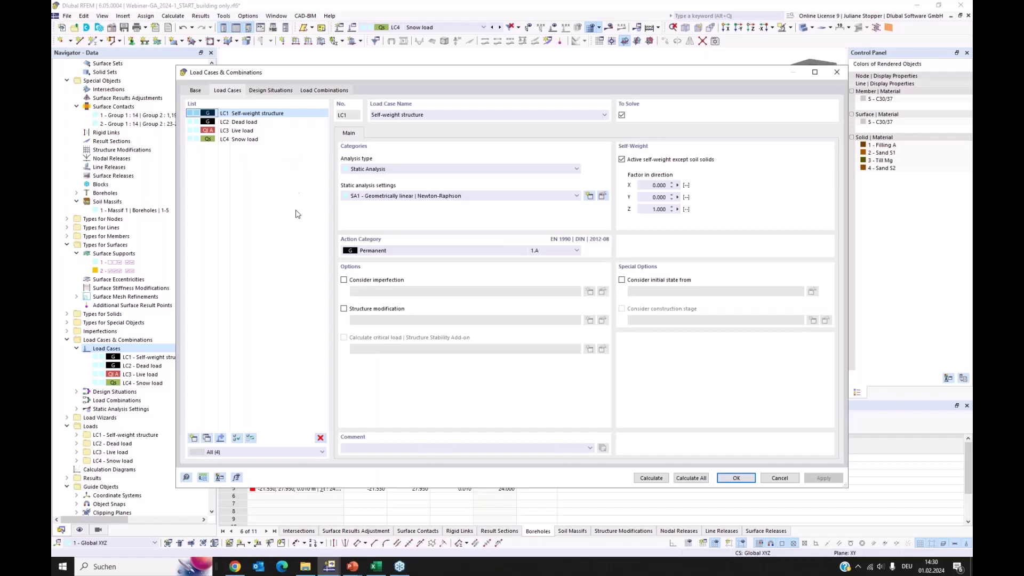
drag(387, 72, 496, 91)
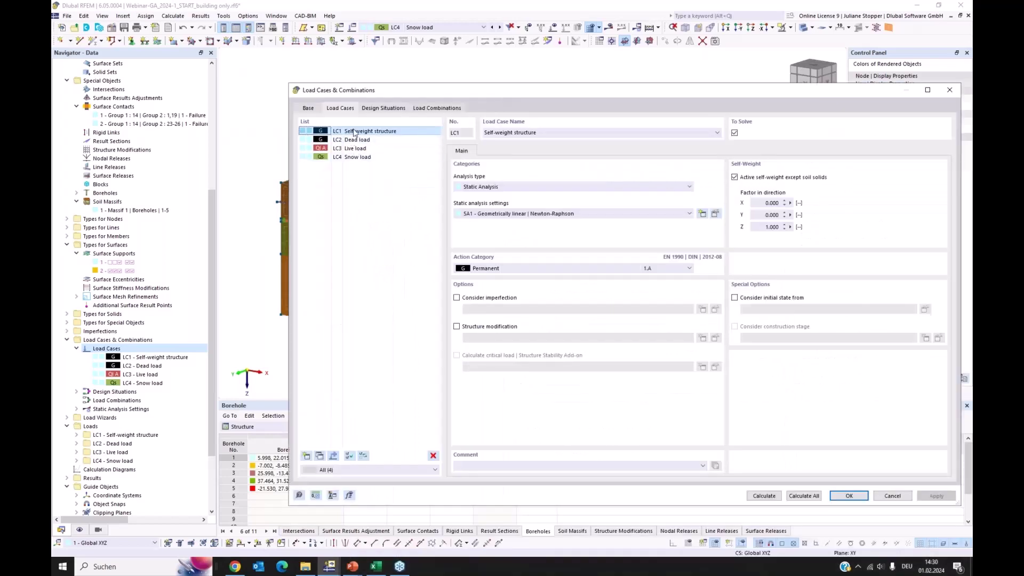
click(319, 456)
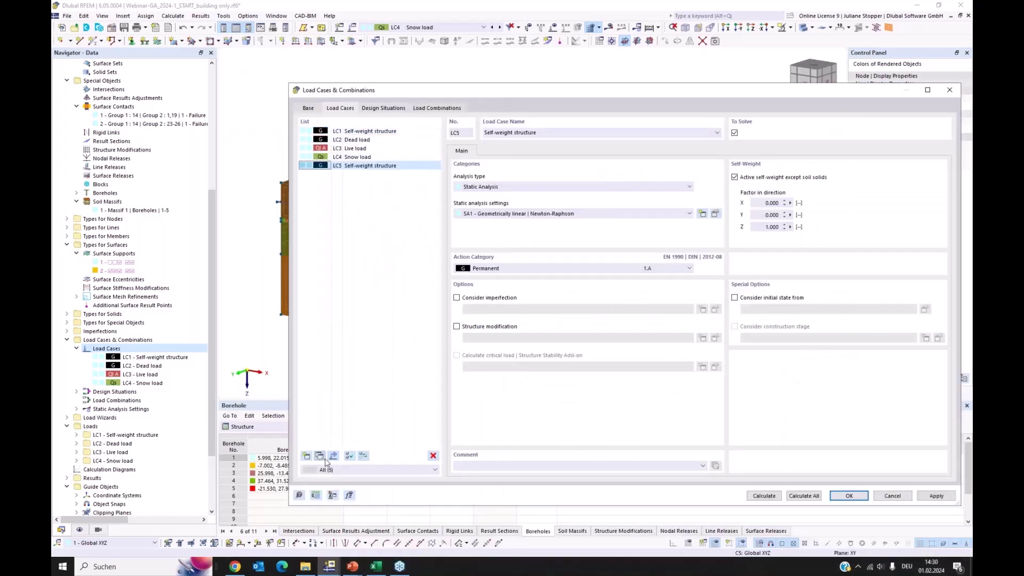
drag(537, 132, 513, 133)
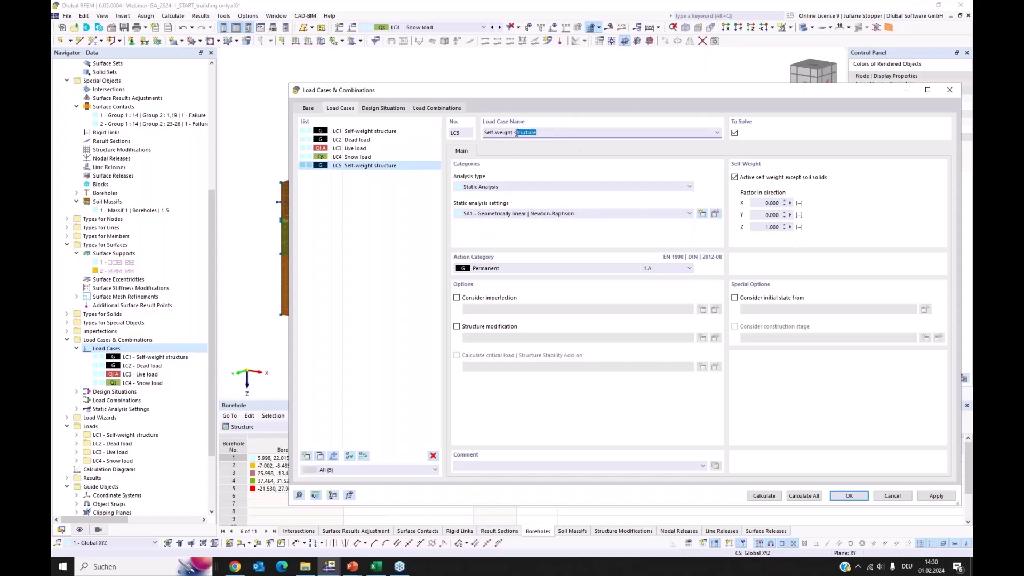
text(soil)
click(403, 245)
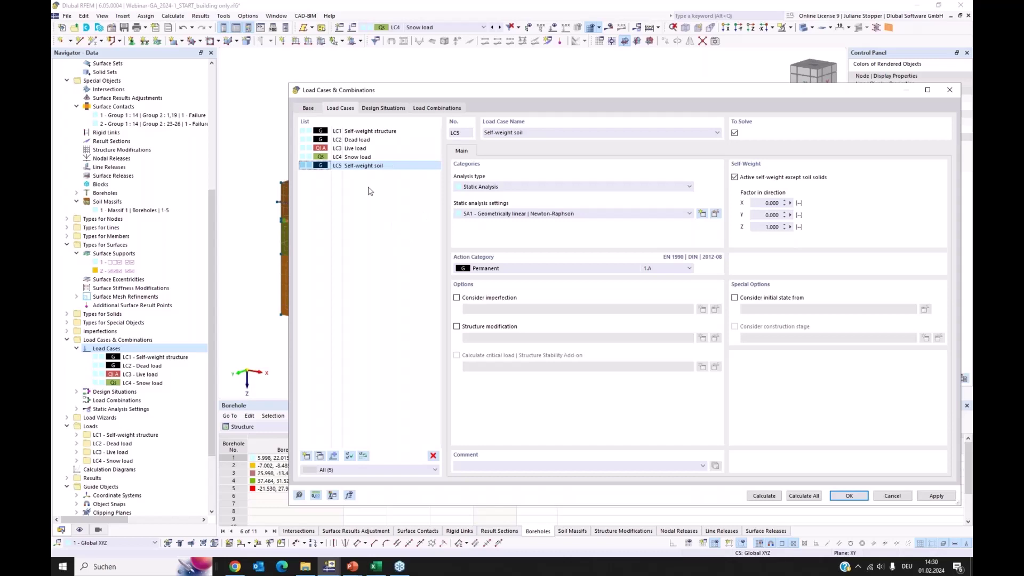
Step: Set the action category of load case LC5 Self-weight soil to Permanent/Soil
click(387, 167)
drag(598, 89, 519, 64)
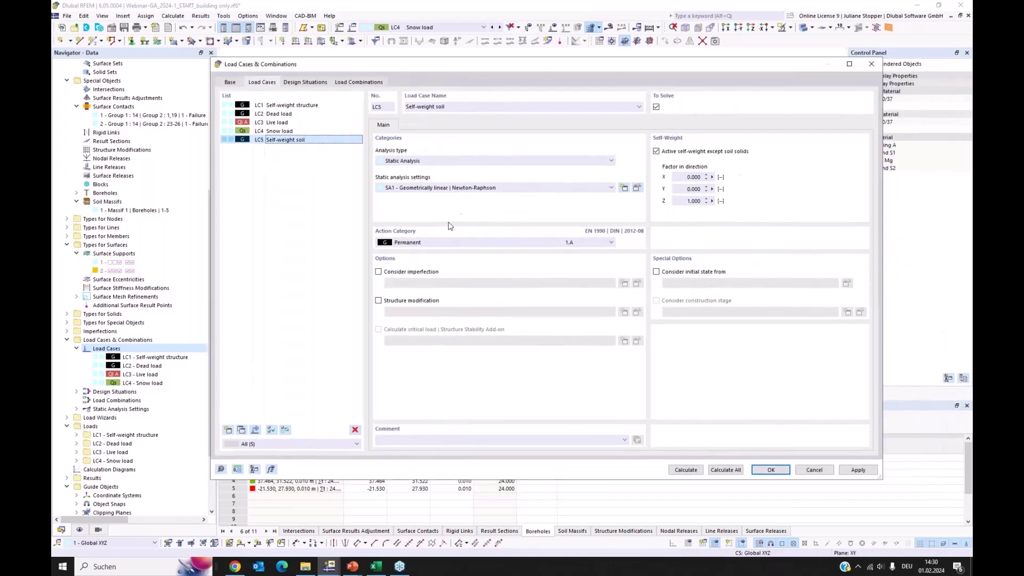
click(441, 244)
scroll(437, 347, down, 1)
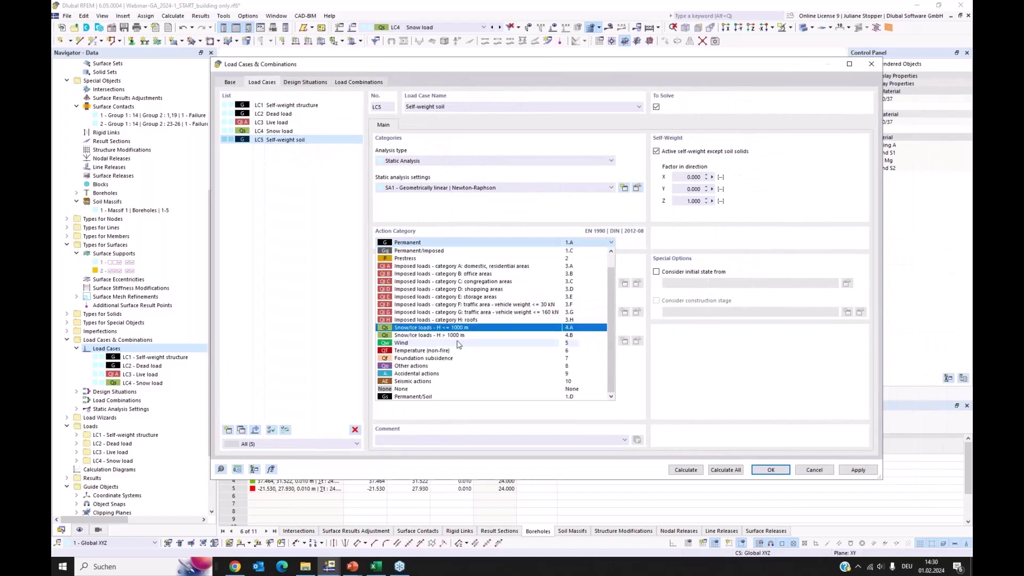
click(427, 397)
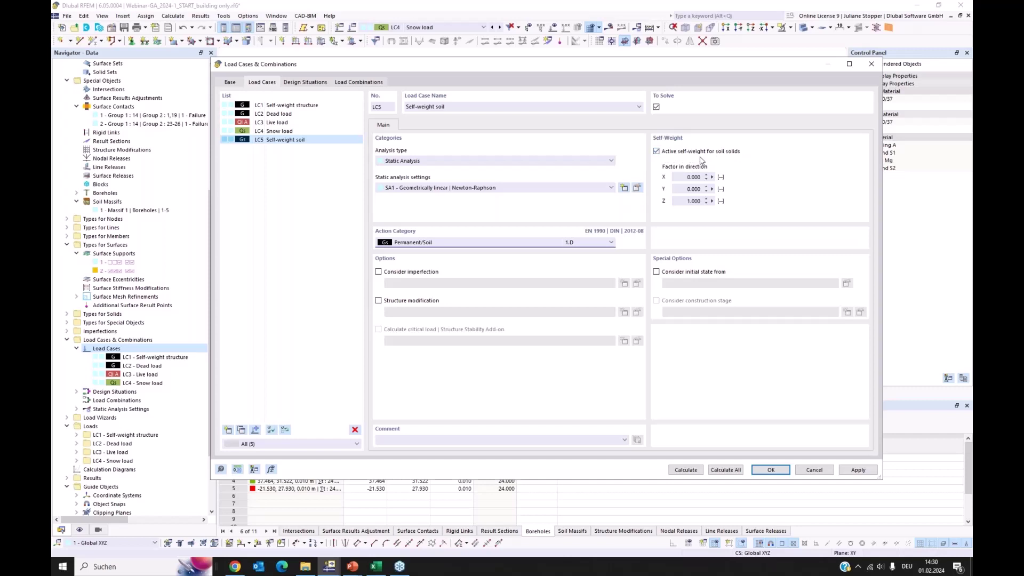
drag(569, 70, 649, 120)
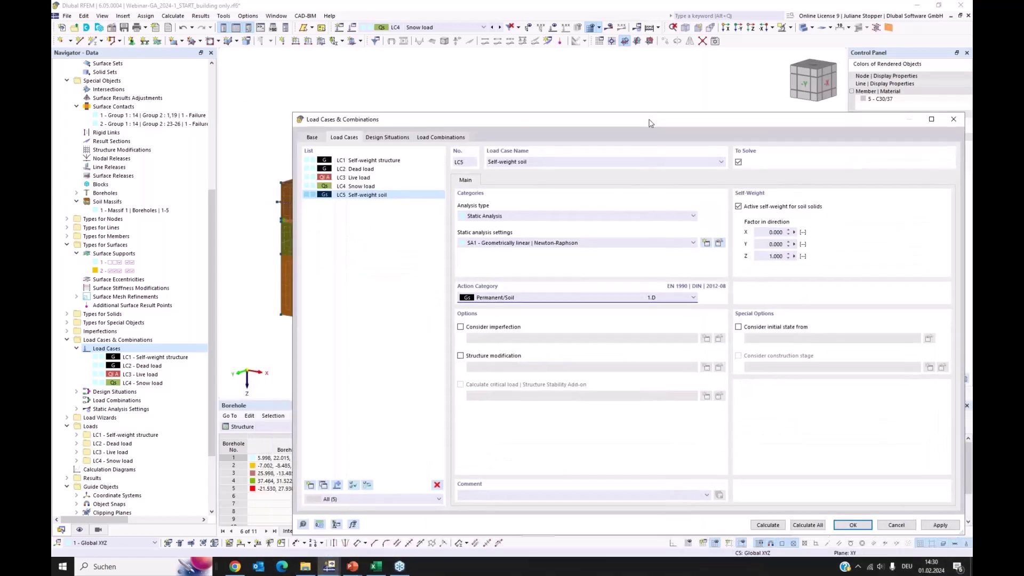
Step: Compare the self-weight options of load cases LC1 Self-weight structure and LC5 Self-weight soil
click(357, 160)
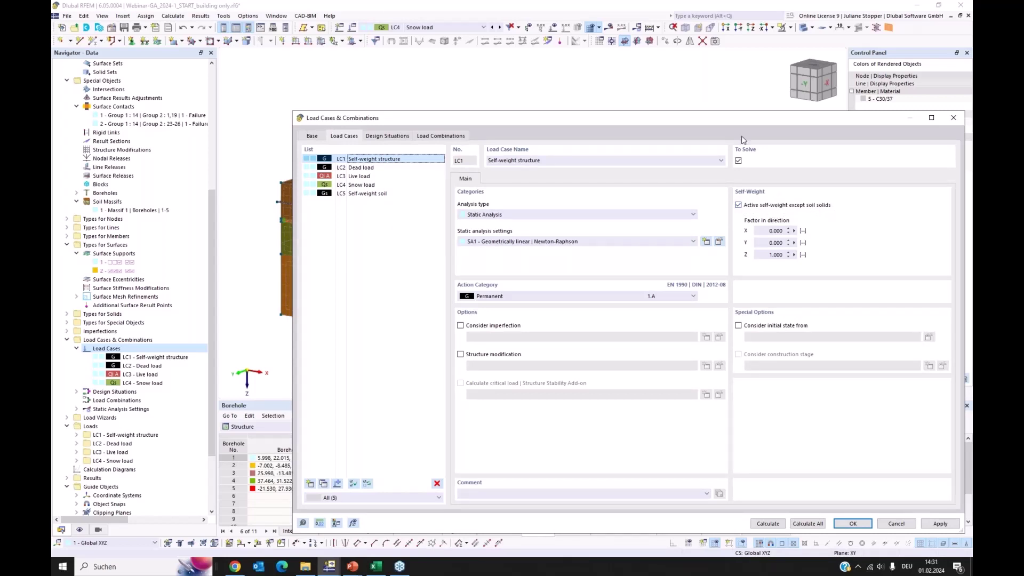
drag(722, 124, 674, 142)
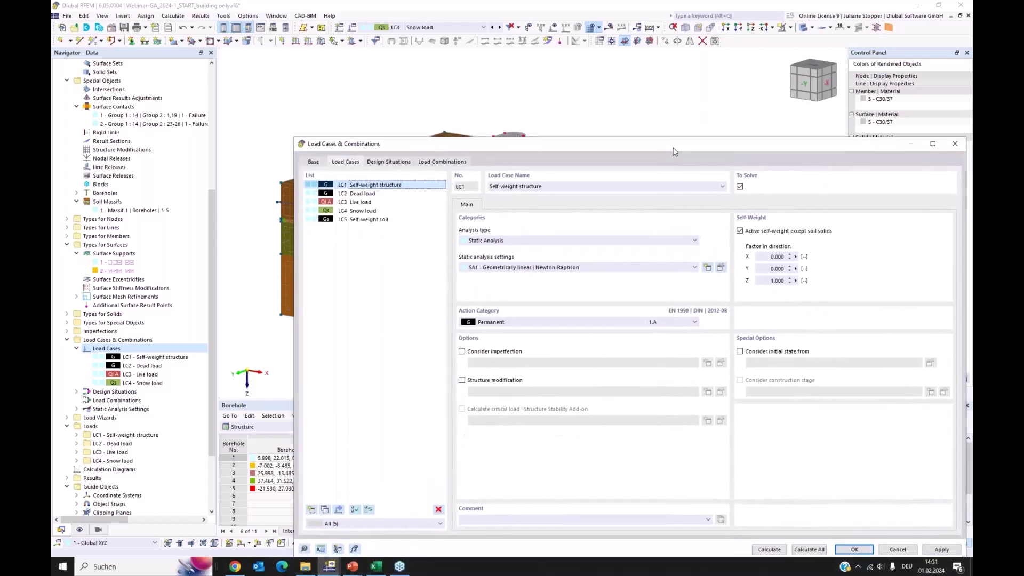
click(380, 221)
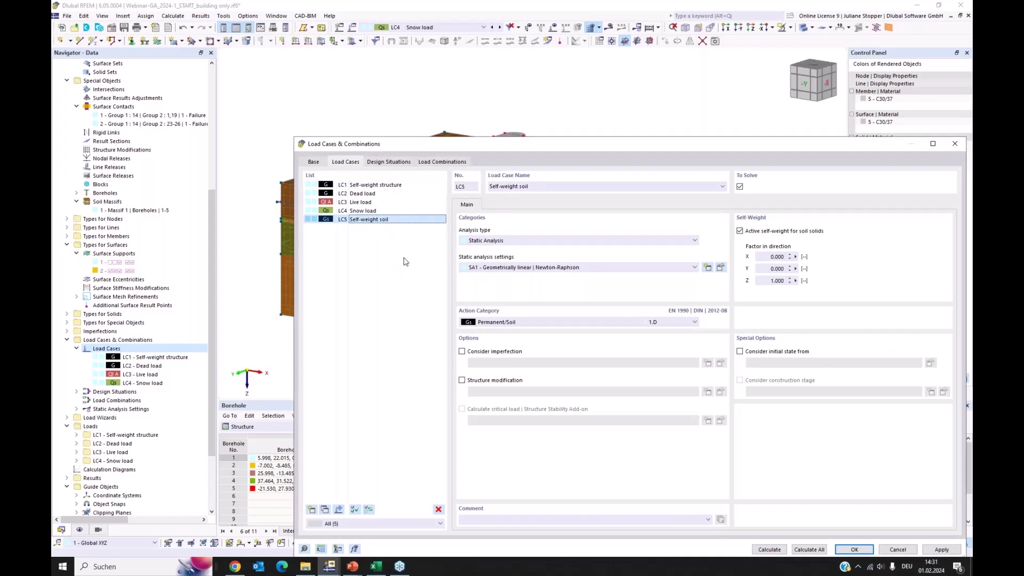
Step: Duplicate the static analysis settings SA1 and activate "Equilibrium for undeformed structure" in the copy
click(721, 268)
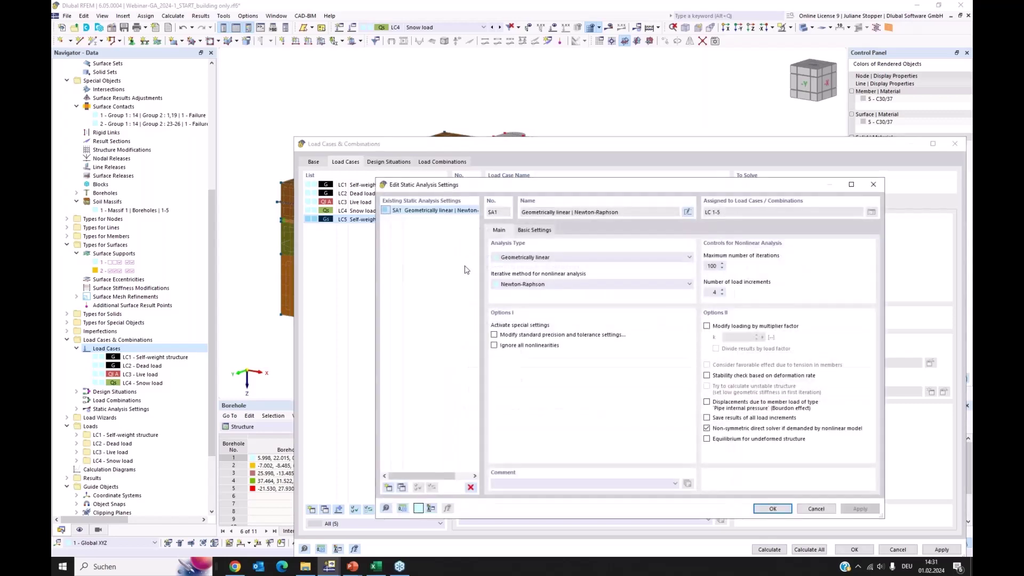
drag(611, 185, 636, 125)
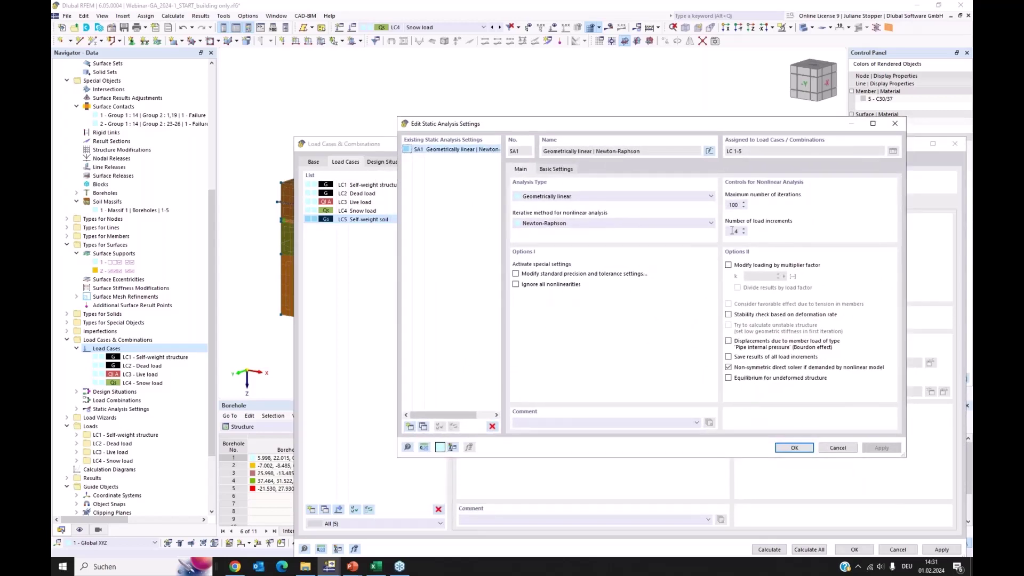
drag(733, 231, 746, 231)
click(450, 150)
click(424, 427)
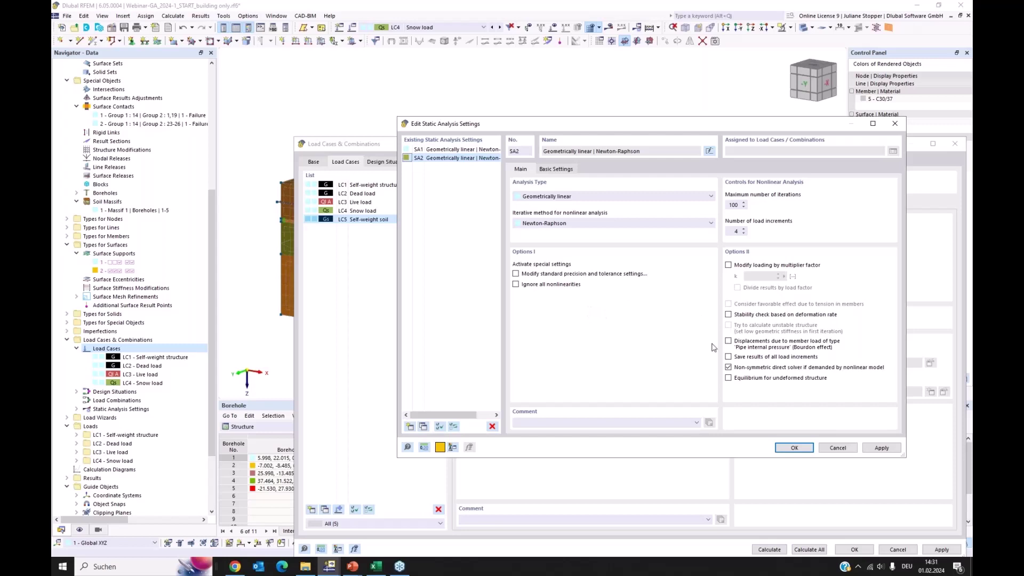
click(728, 378)
Step: Rename the static analysis settings SA2 as "=SA1 for undeformed structure" and save them
drag(685, 128, 665, 129)
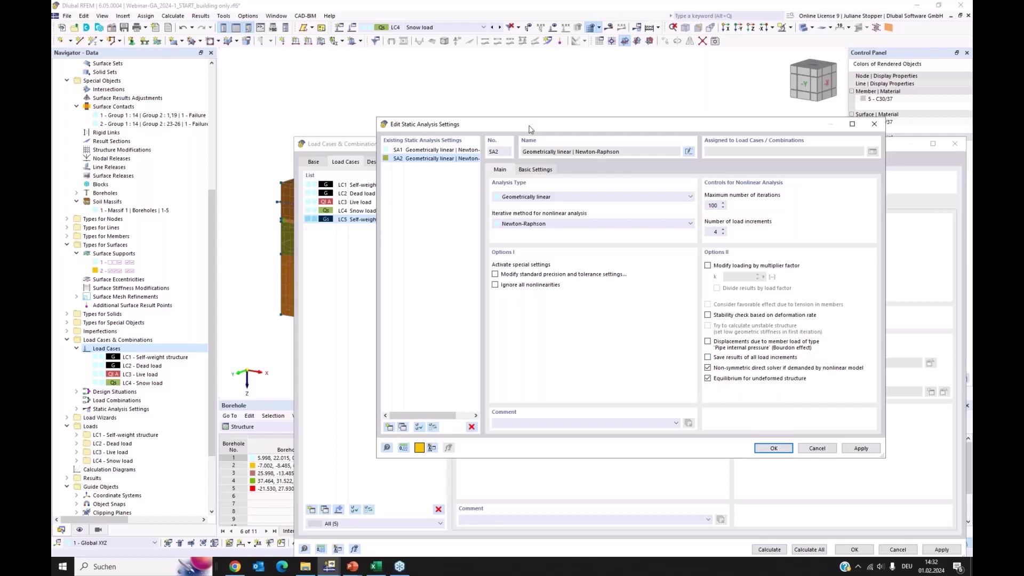
click(689, 151)
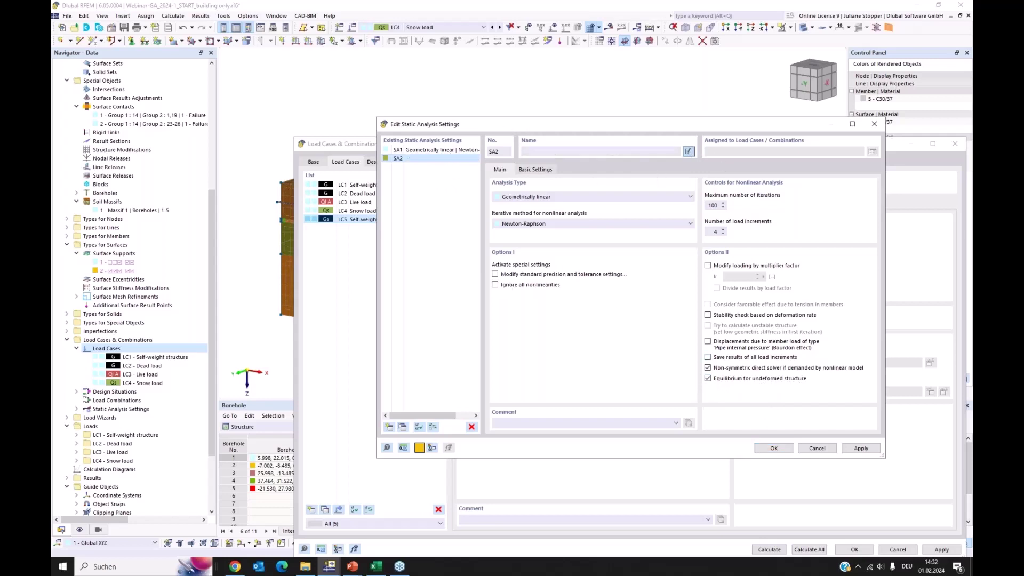
click(551, 153)
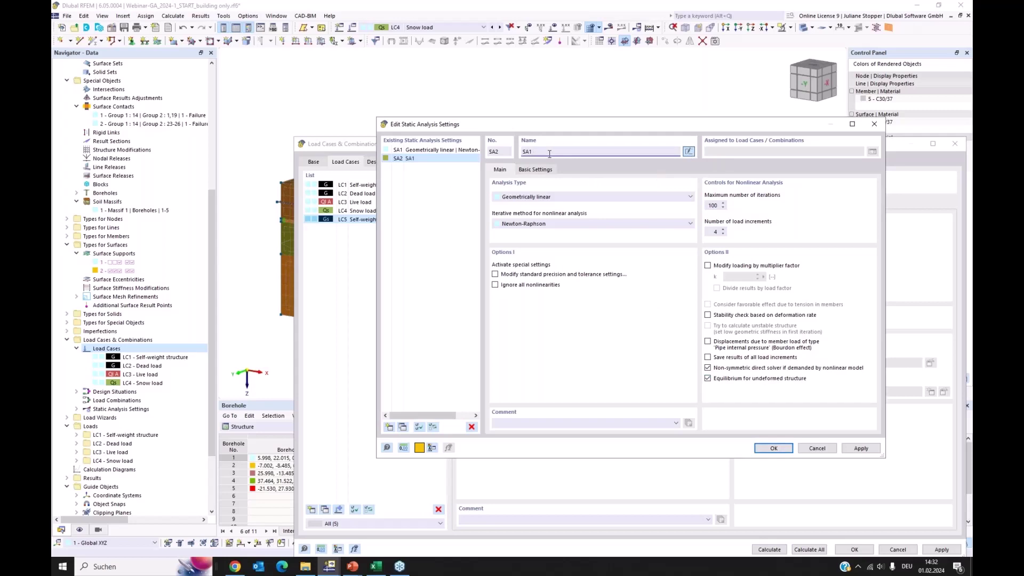
text(SA1 for unde)
text(=)
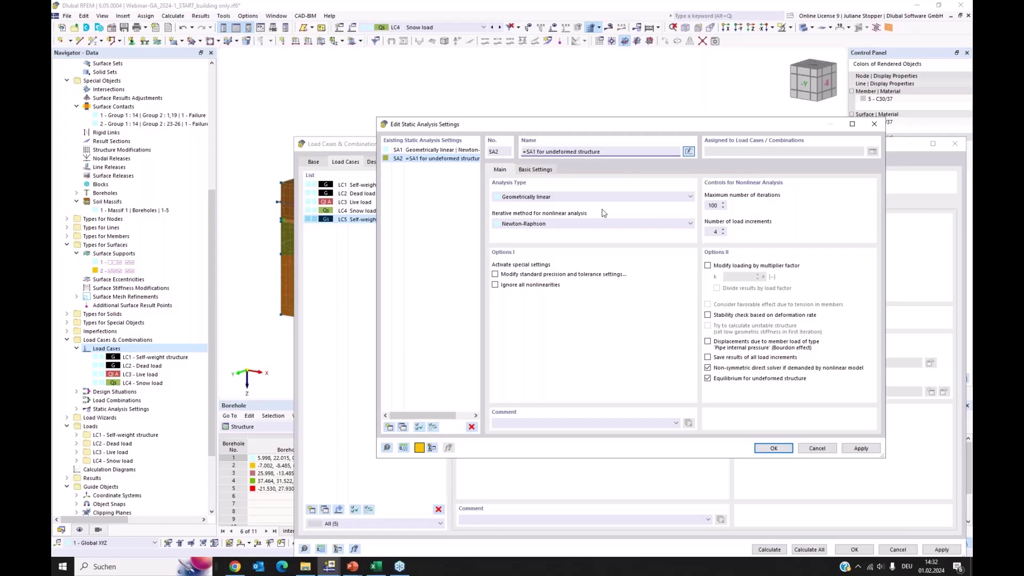
click(781, 451)
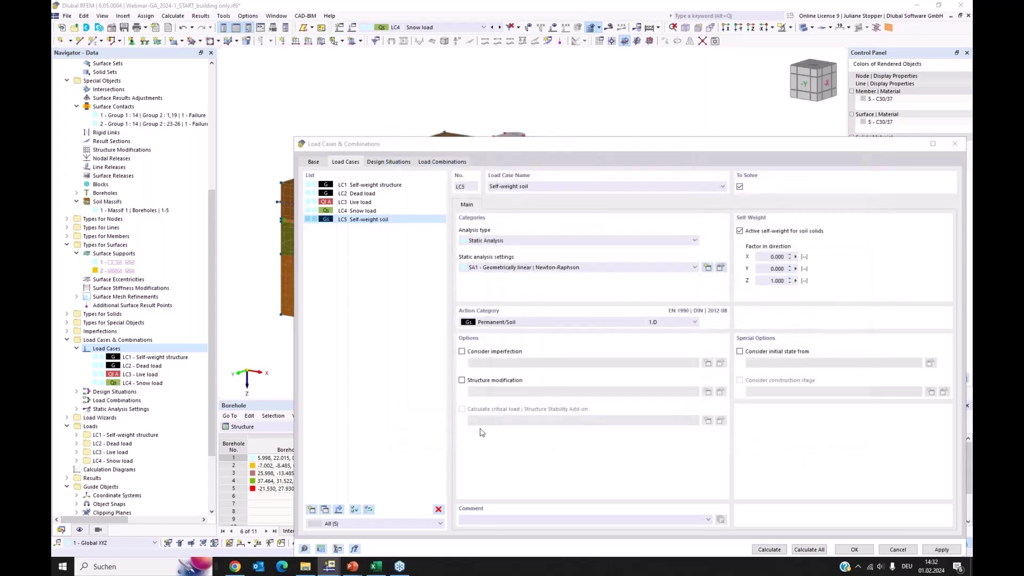
Step: Assign the static analysis settings SA2 to load case LC5 Self-weight soil and apply the load case changes
click(387, 221)
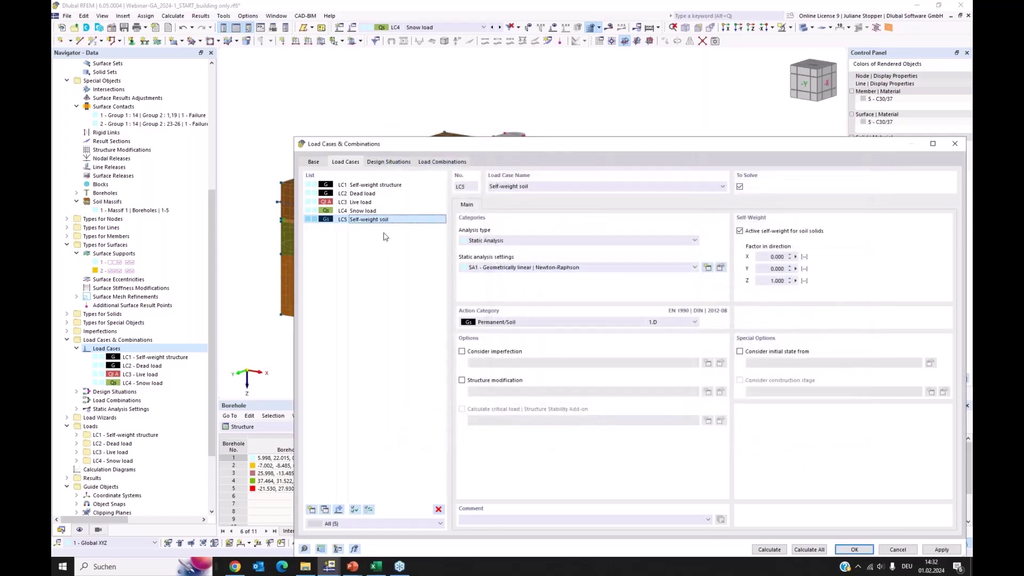
click(544, 269)
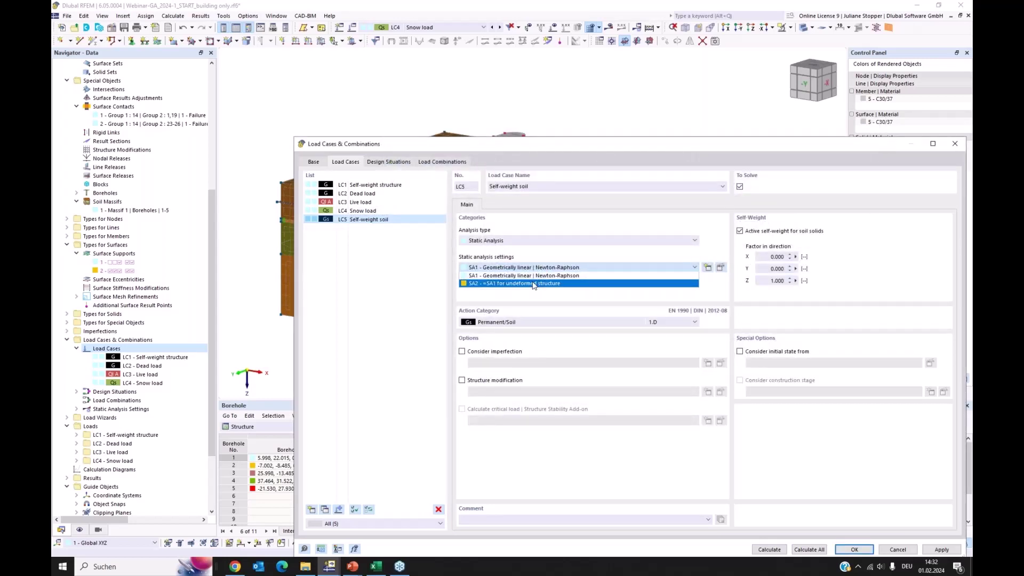
click(538, 281)
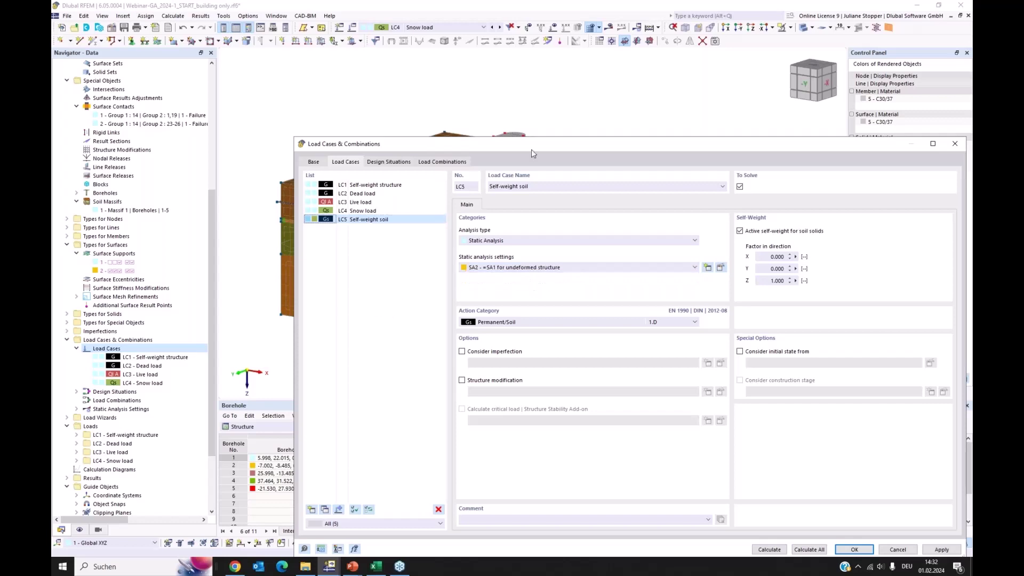
drag(533, 145, 453, 89)
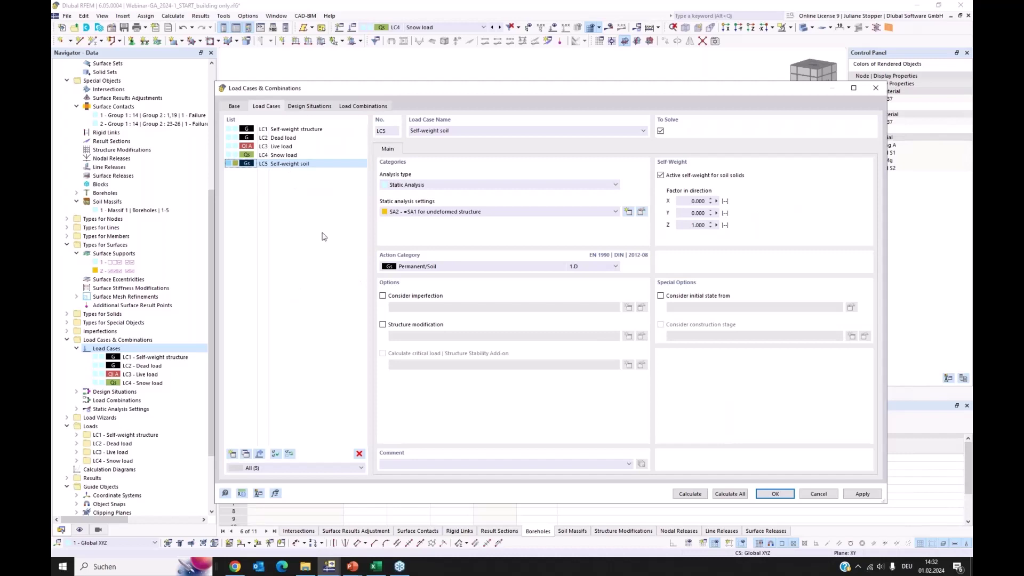
click(854, 494)
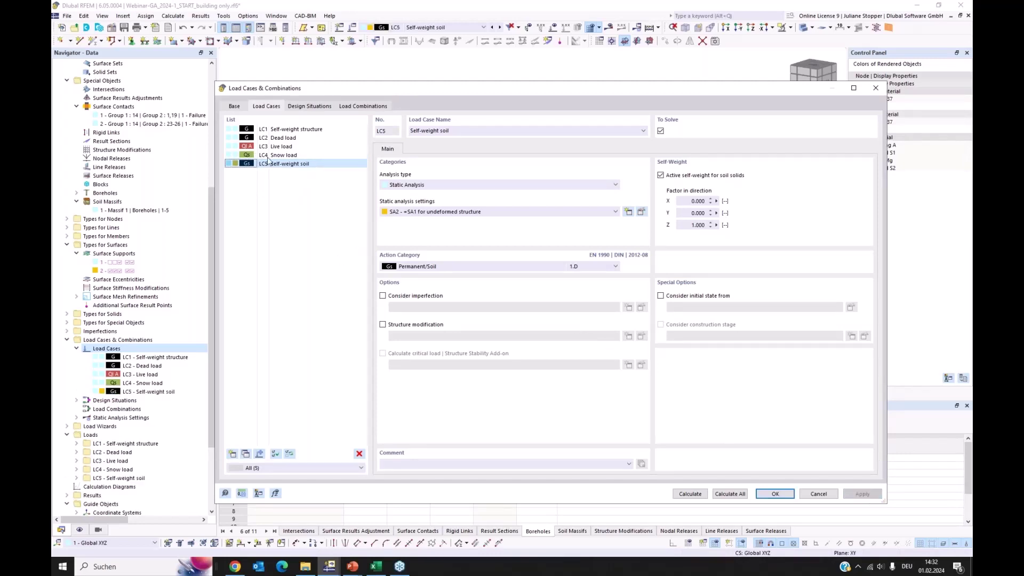
Step: Activate the combination wizard and review the load cases and actions
click(234, 107)
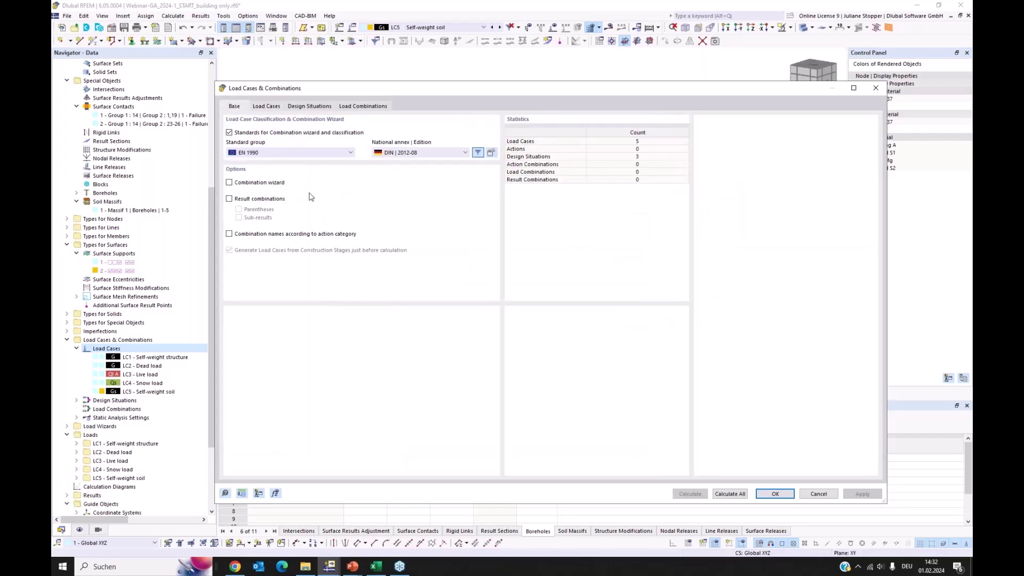
click(230, 183)
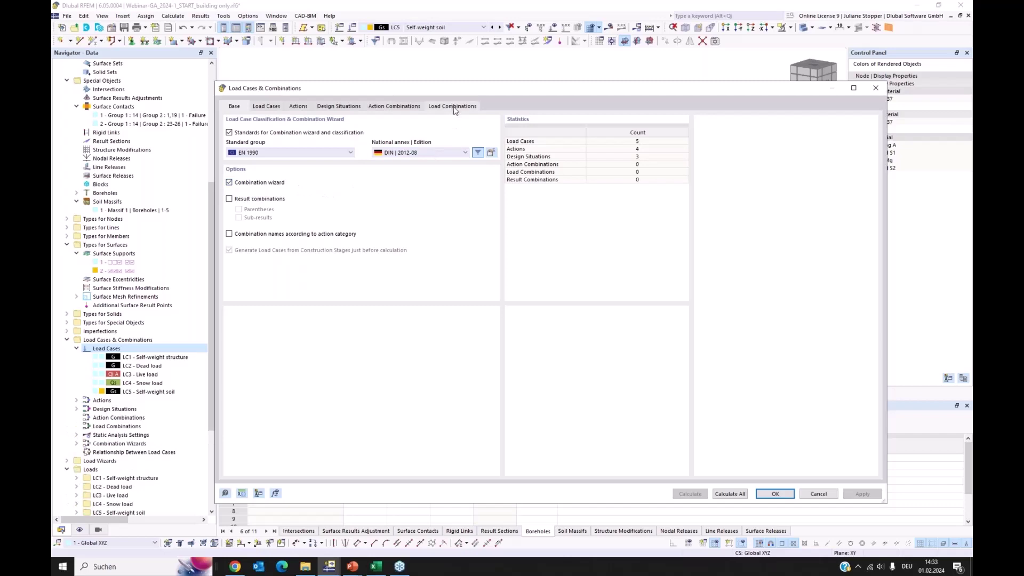
click(266, 106)
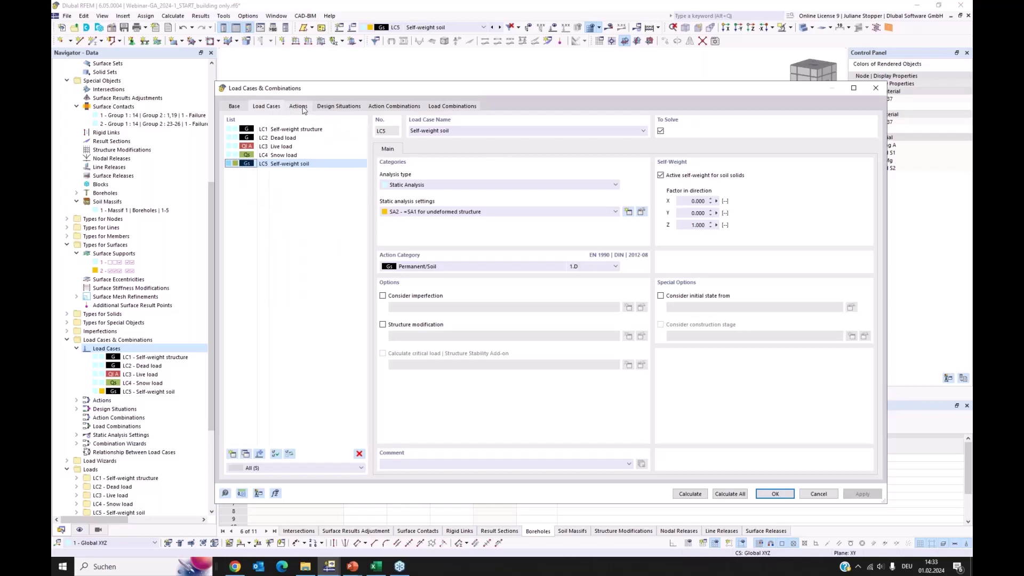
click(302, 107)
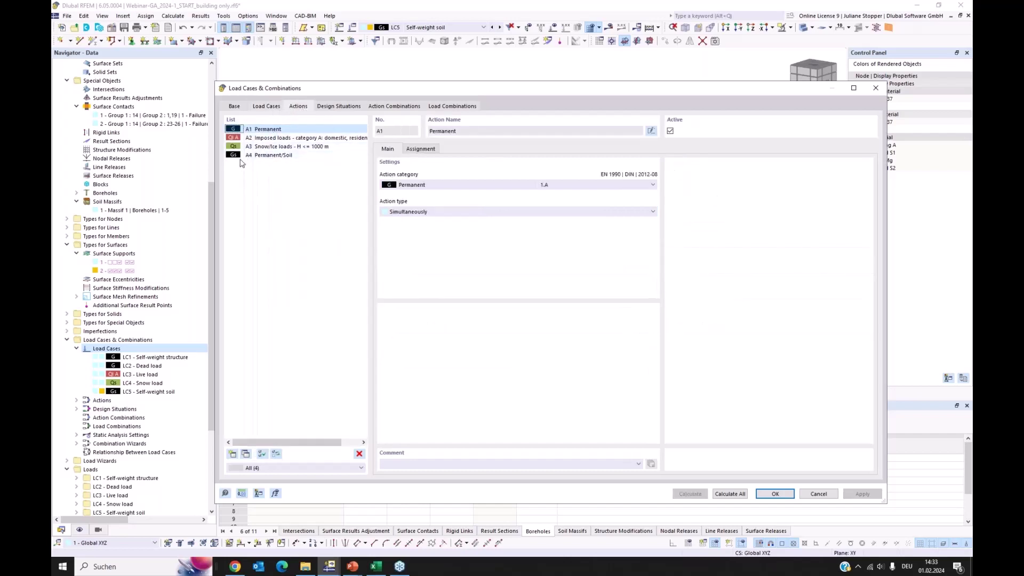
Step: Deactivate the design situations DS1 ULS (STR/GEO) and DS2 SLS - Characteristic
click(338, 106)
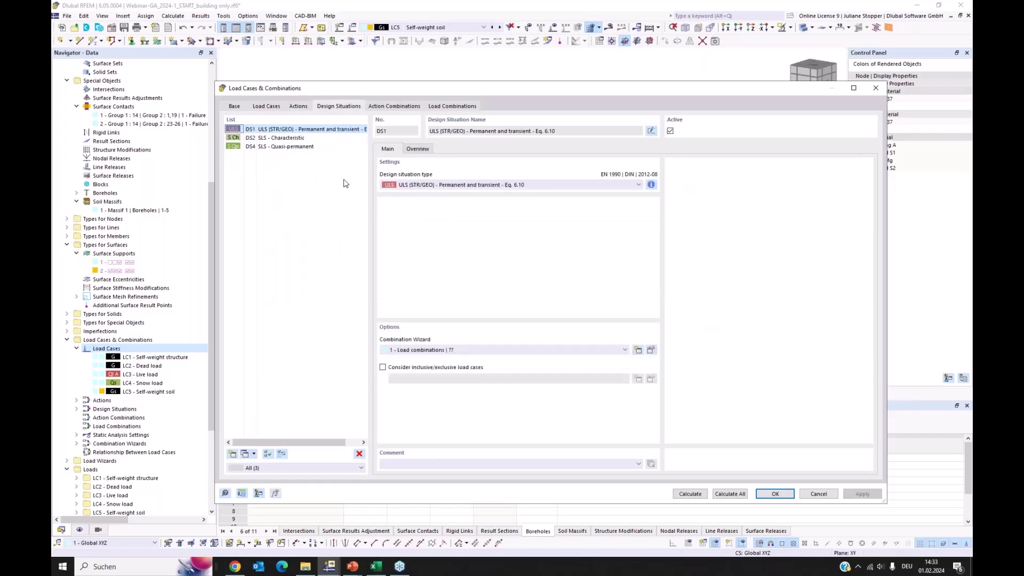
ctrl+click(302, 138)
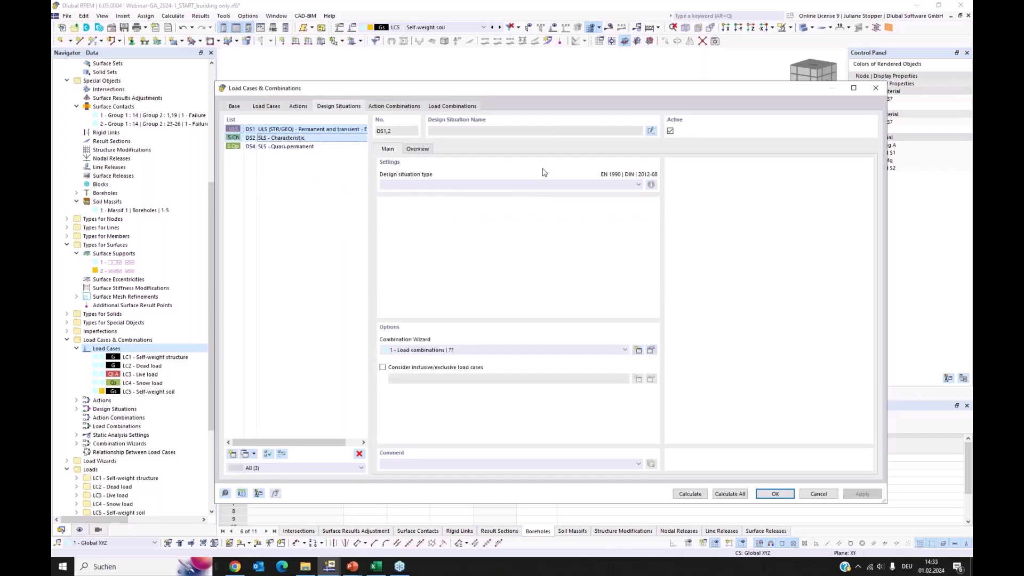
click(671, 132)
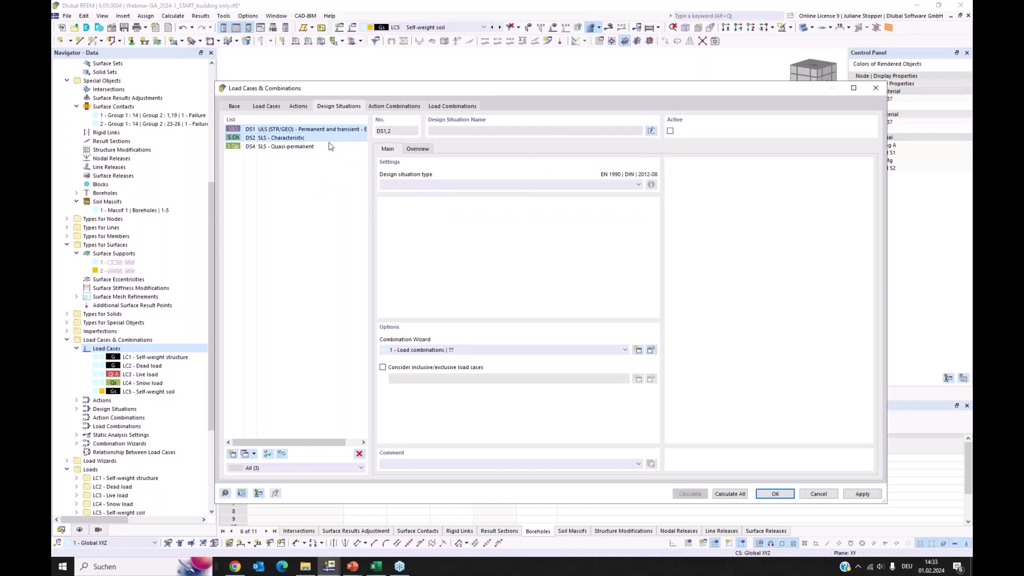
click(282, 132)
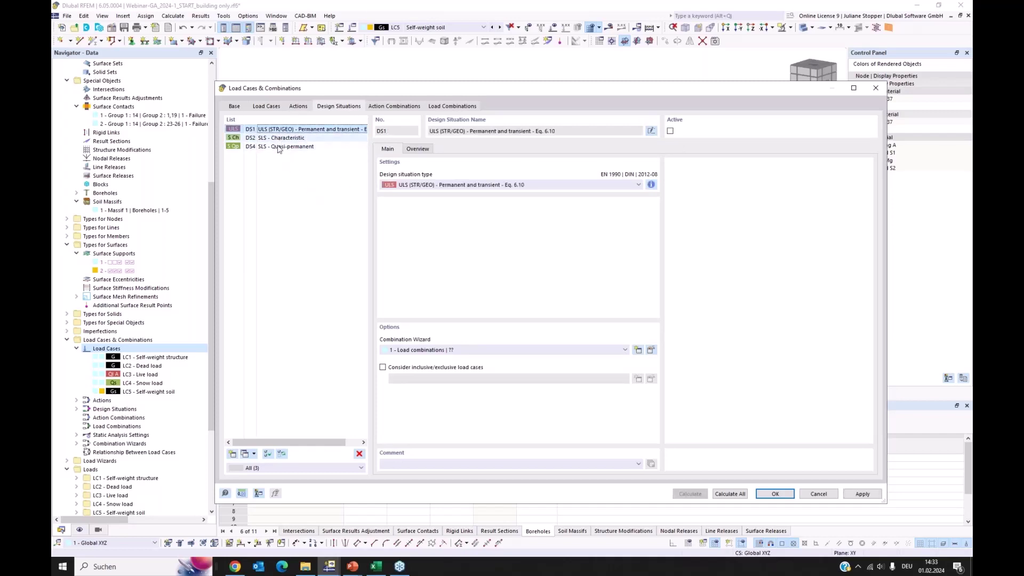
Step: For the DS4 SLS - Quasi-permanent combination wizard, set the static analysis settings to SA1 and disable imperfection cases
click(307, 147)
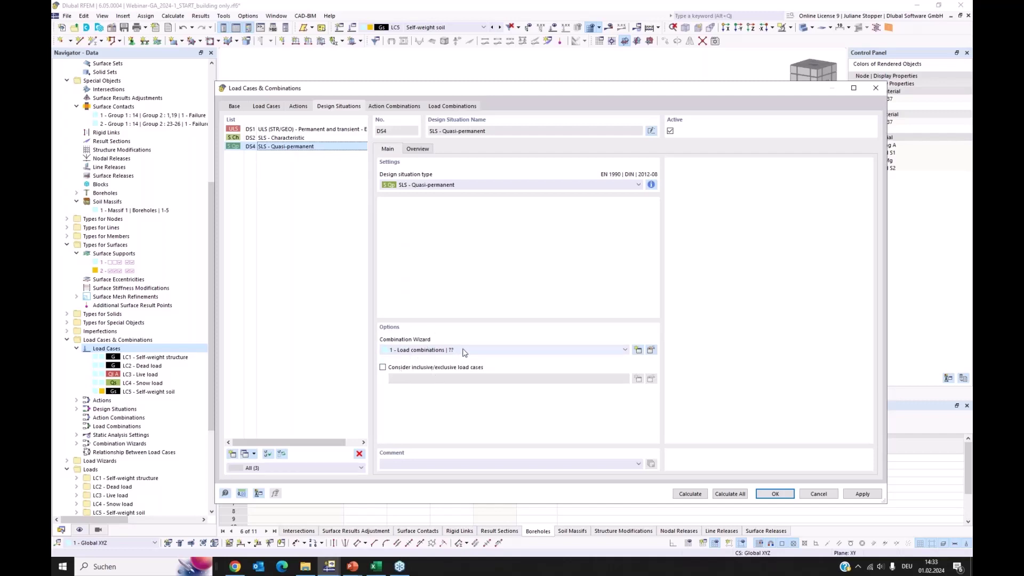
click(652, 351)
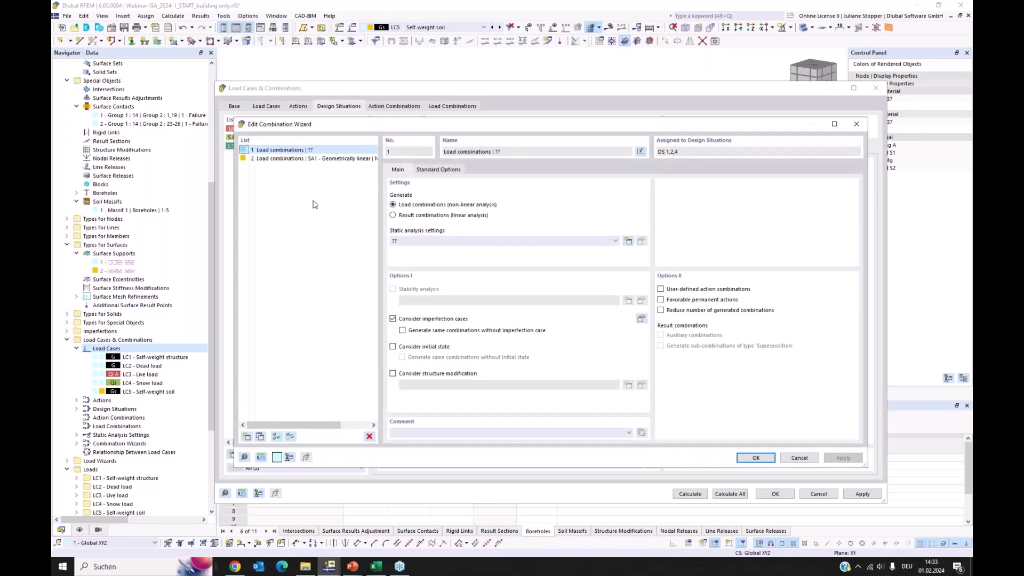
click(443, 242)
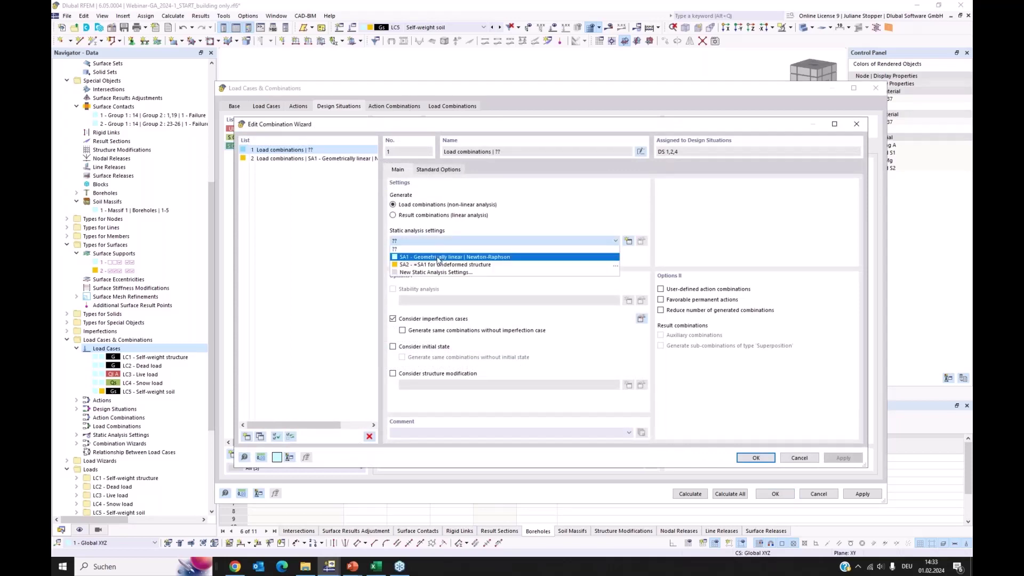
click(439, 257)
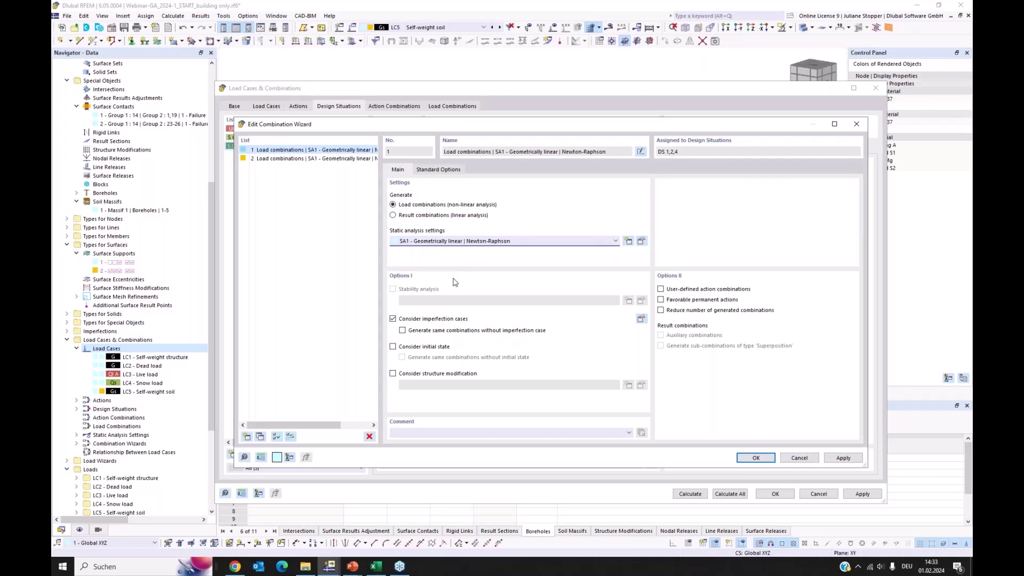
click(392, 320)
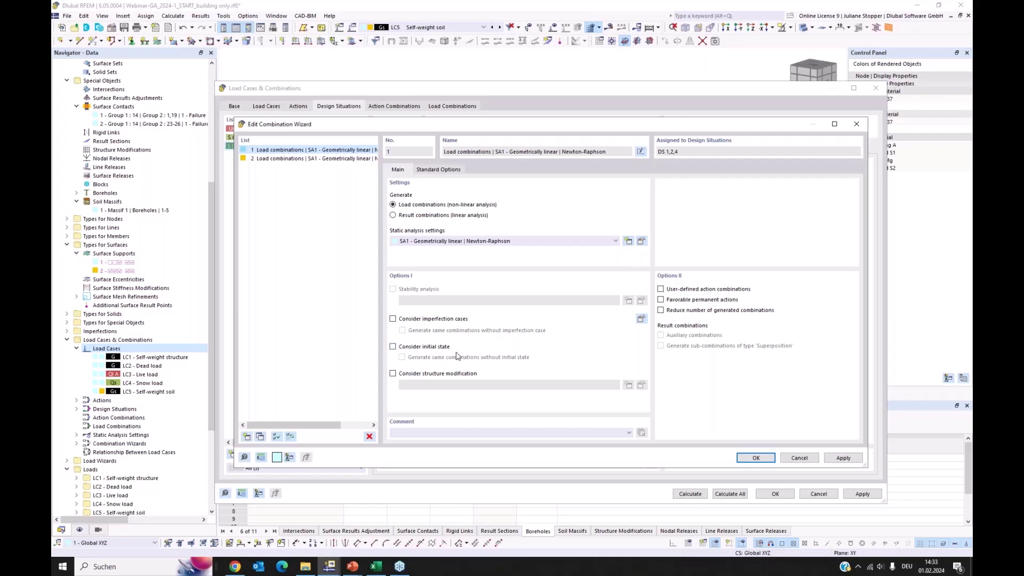
Step: Enable initial state consideration in the DS4 combination wizard, assign LC5 Self-weight soil with Final State as the initial state, and confirm
click(393, 348)
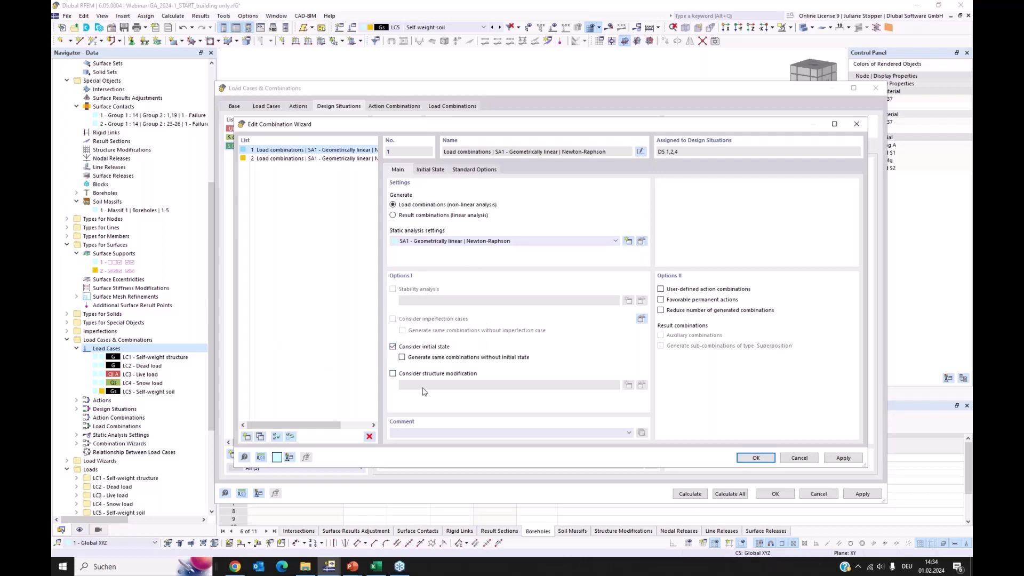
click(434, 172)
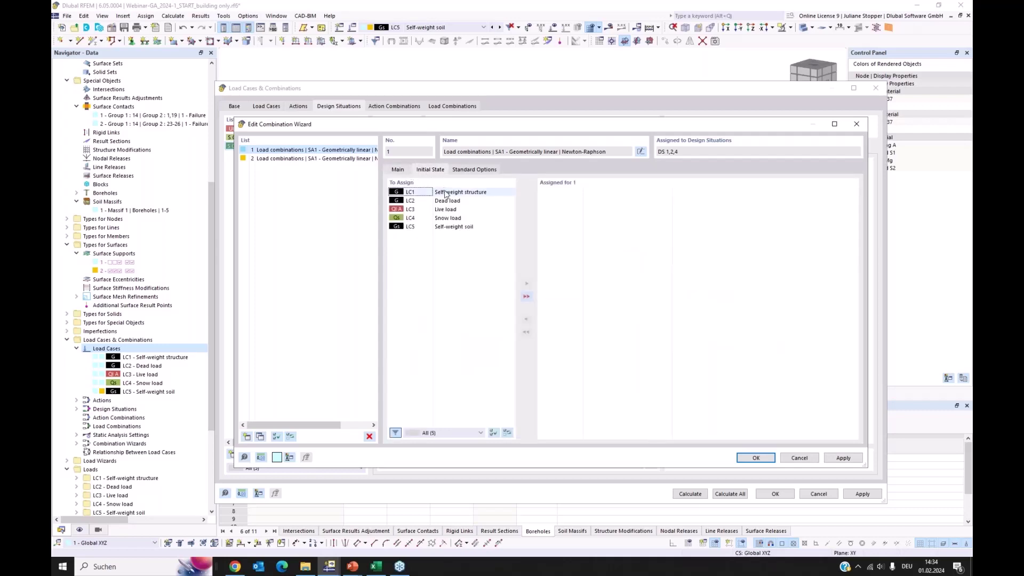
click(446, 228)
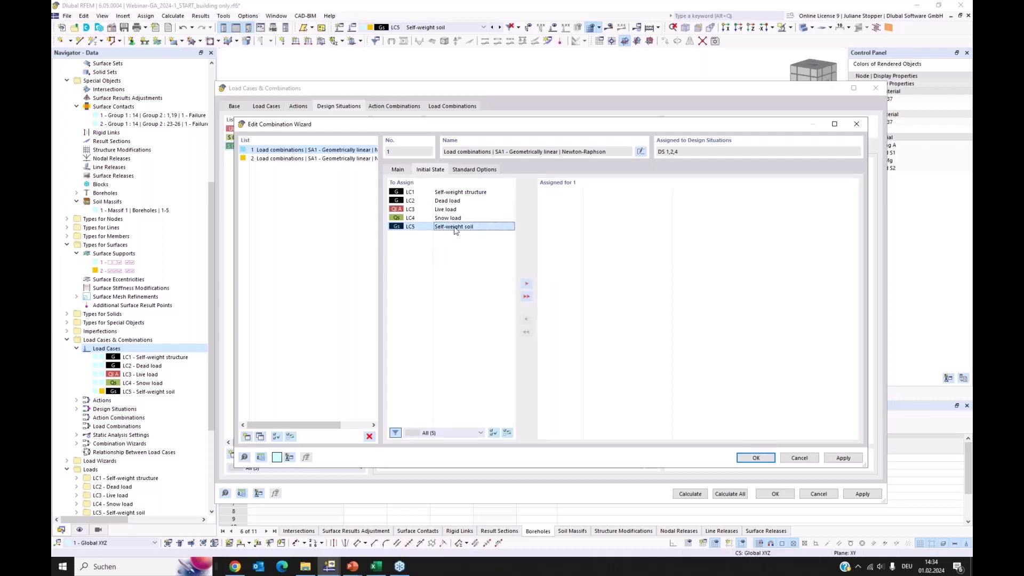
click(527, 285)
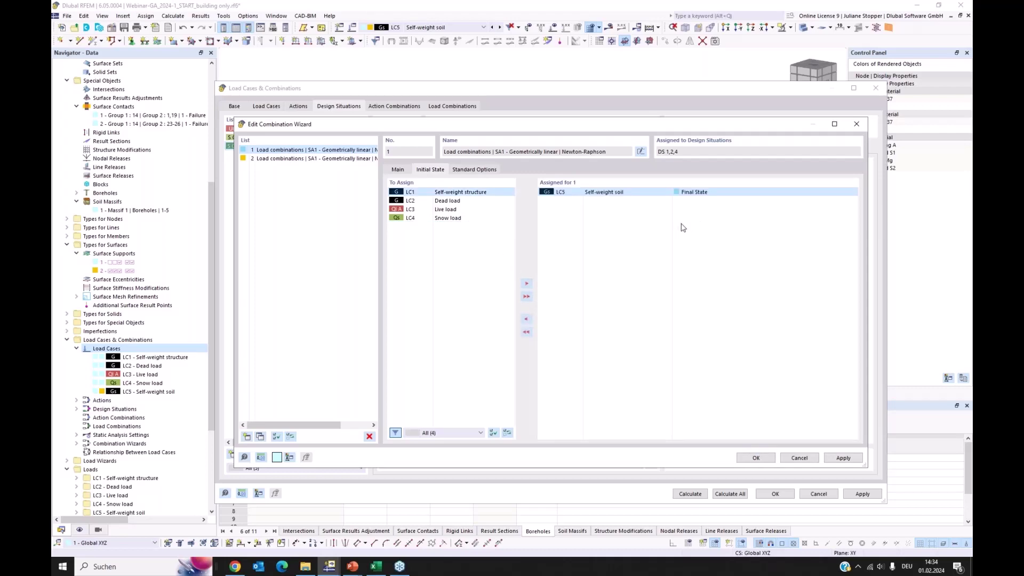
click(729, 196)
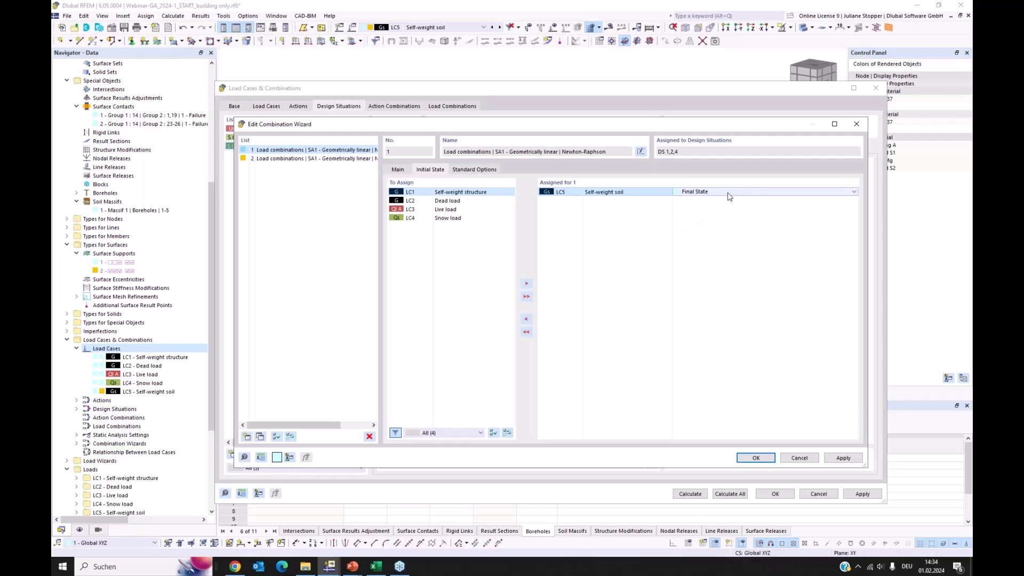
click(757, 192)
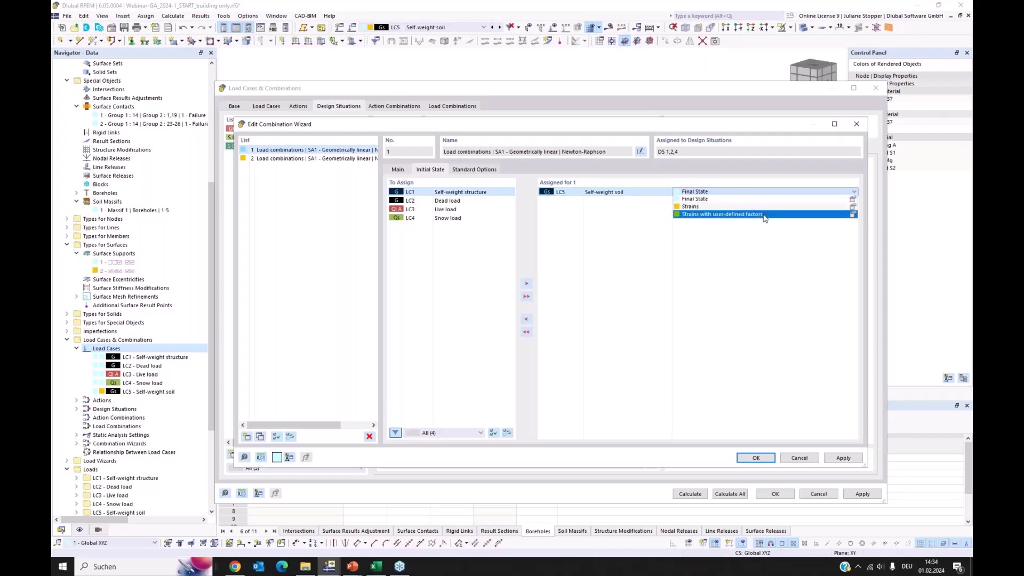
click(705, 203)
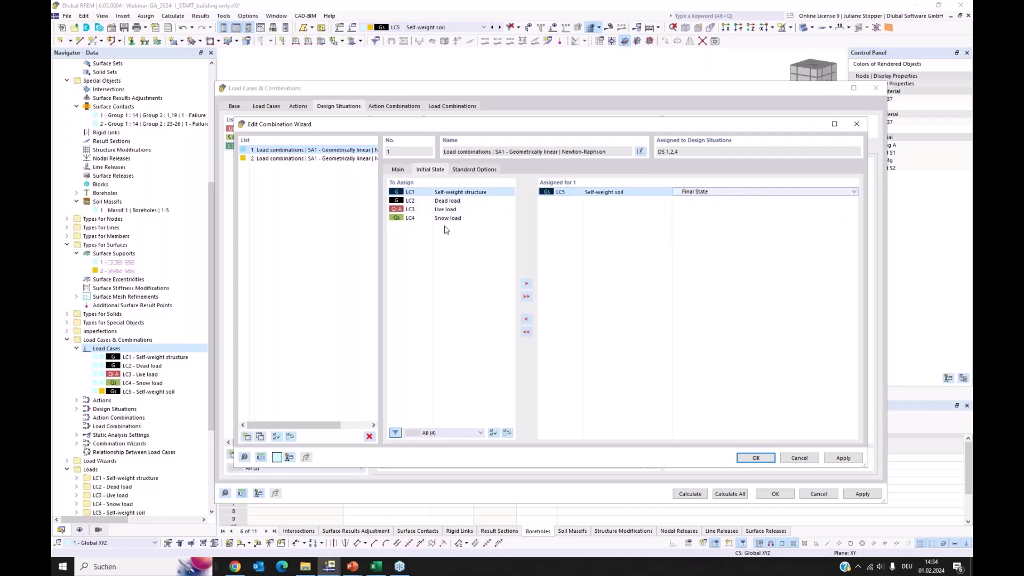
click(398, 169)
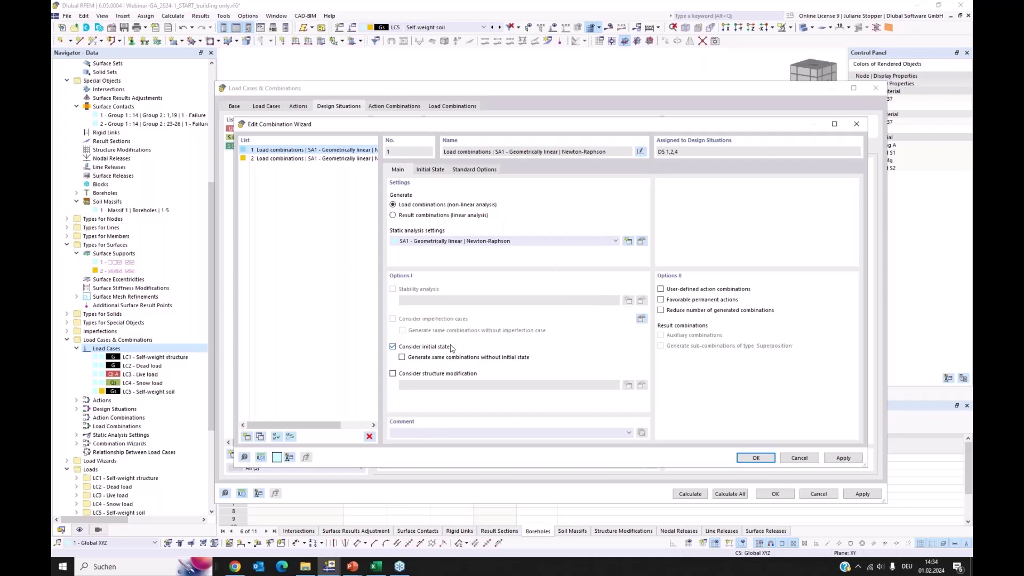
drag(367, 123, 436, 83)
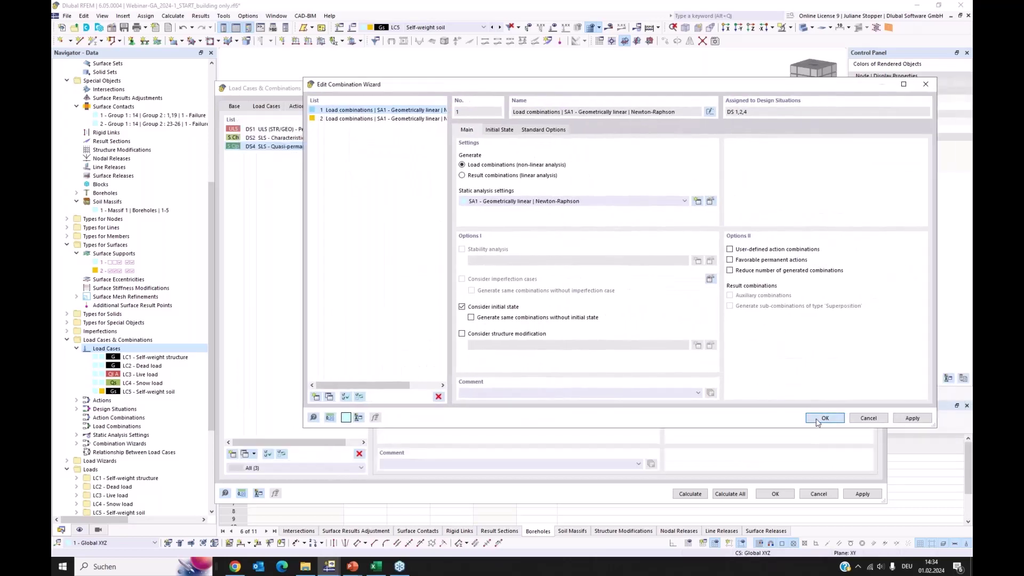
click(825, 418)
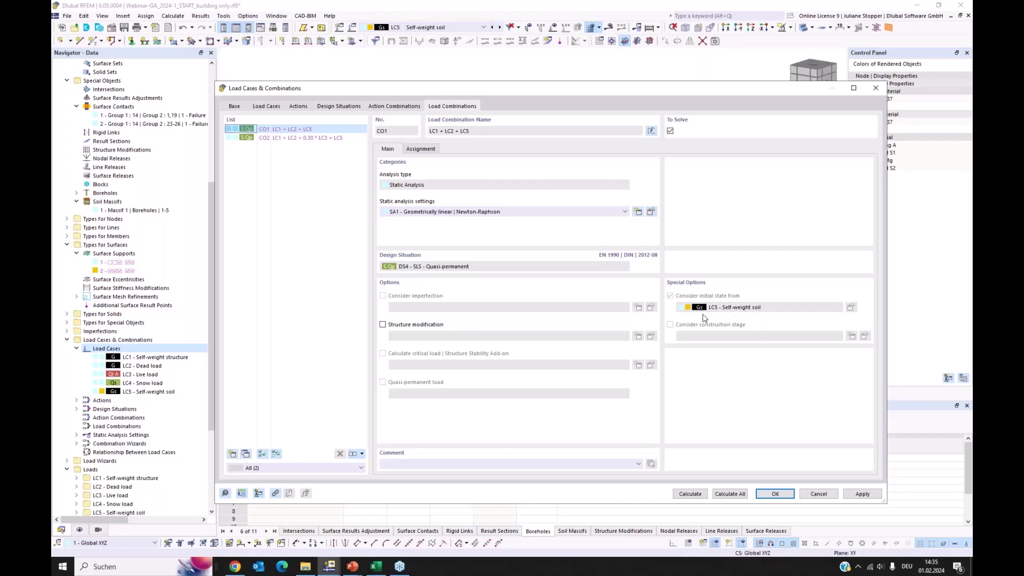
Step: Review the settings of load case LC5 and load combination CO1, and accept the load cases and combinations
click(266, 106)
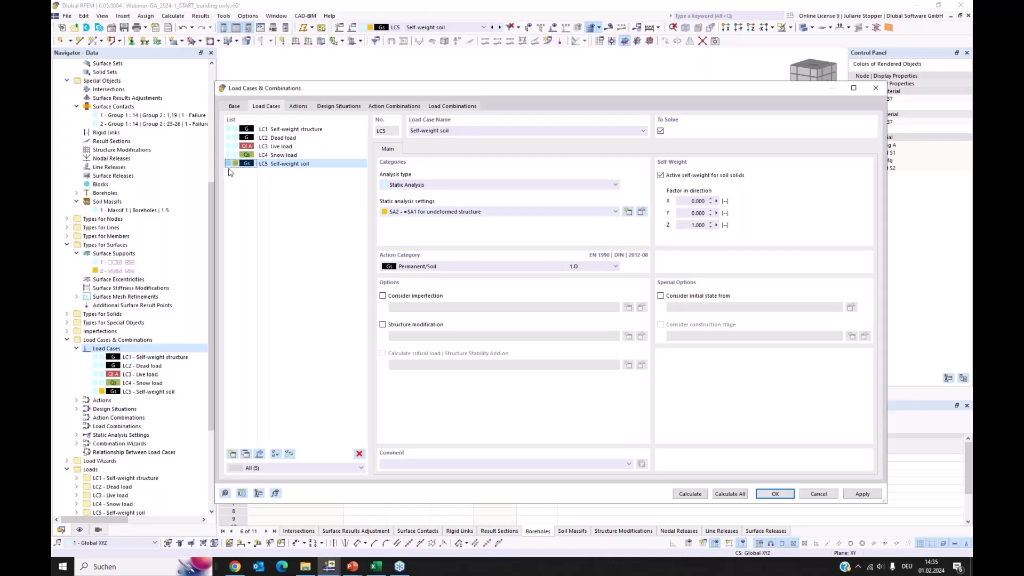
click(440, 107)
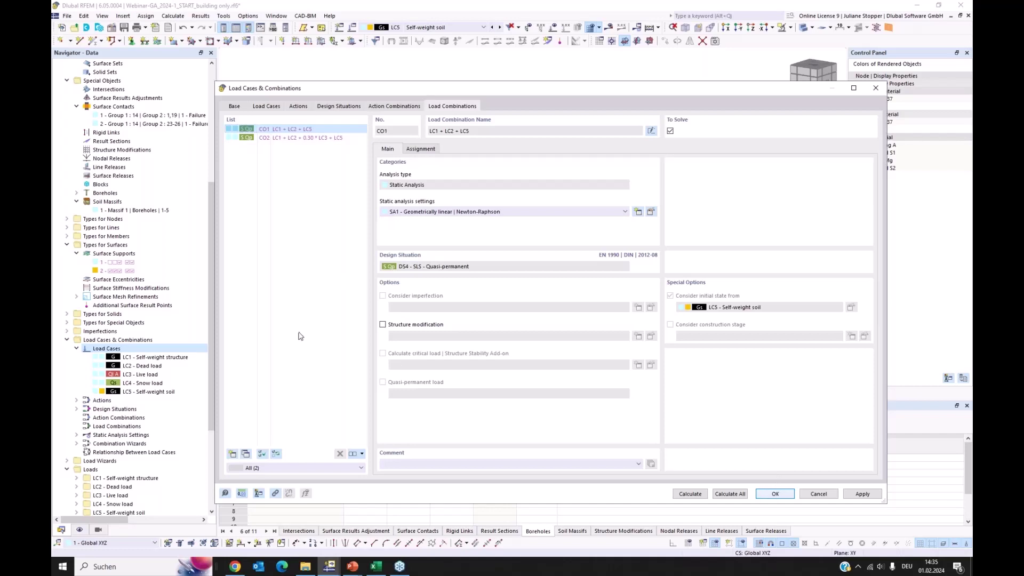
key(Escape)
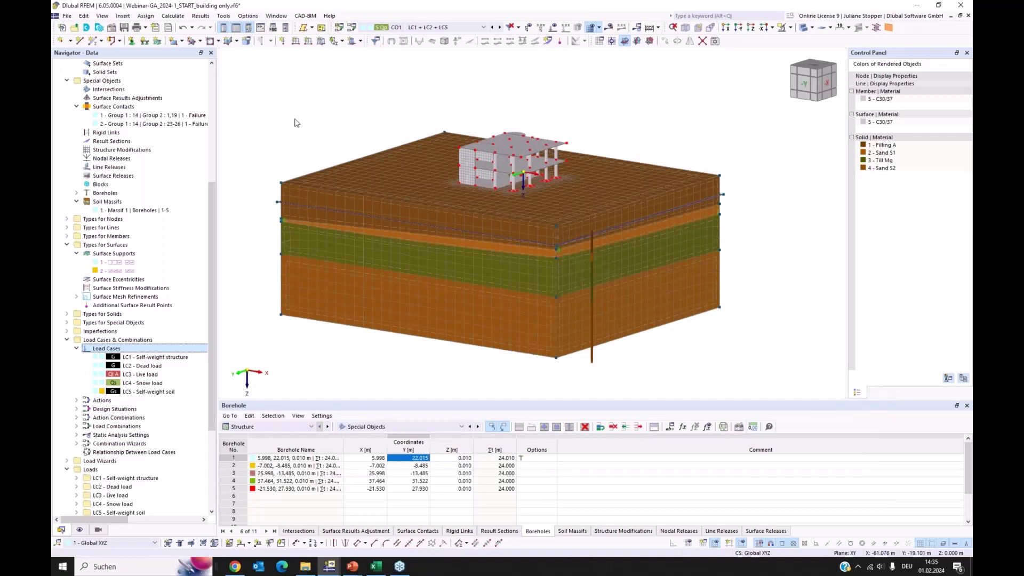
drag(211, 218, 212, 102)
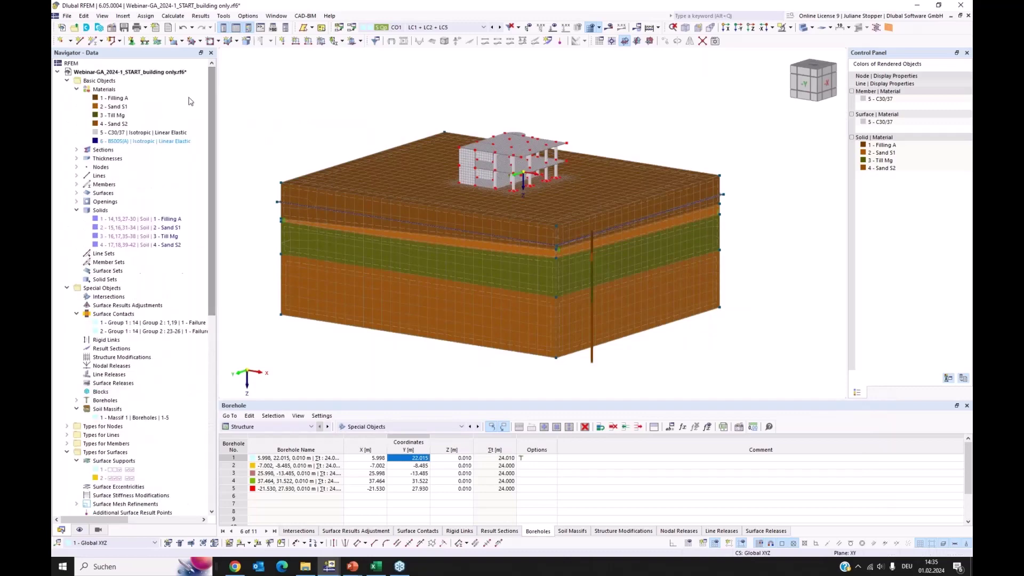
scroll(272, 163, down, 5)
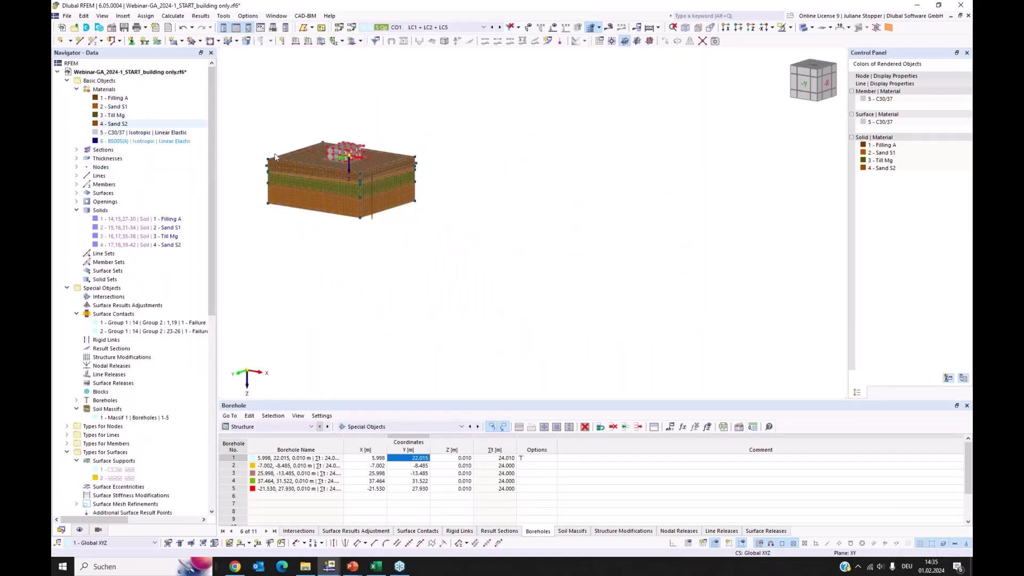
scroll(308, 160, up, 1)
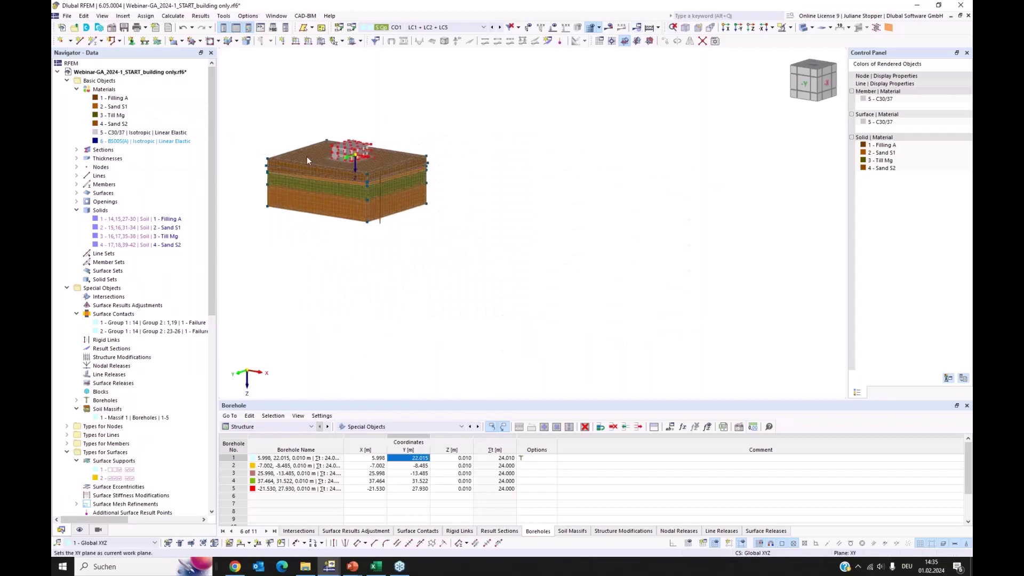
scroll(308, 160, up, 5)
scroll(145, 241, down, 10)
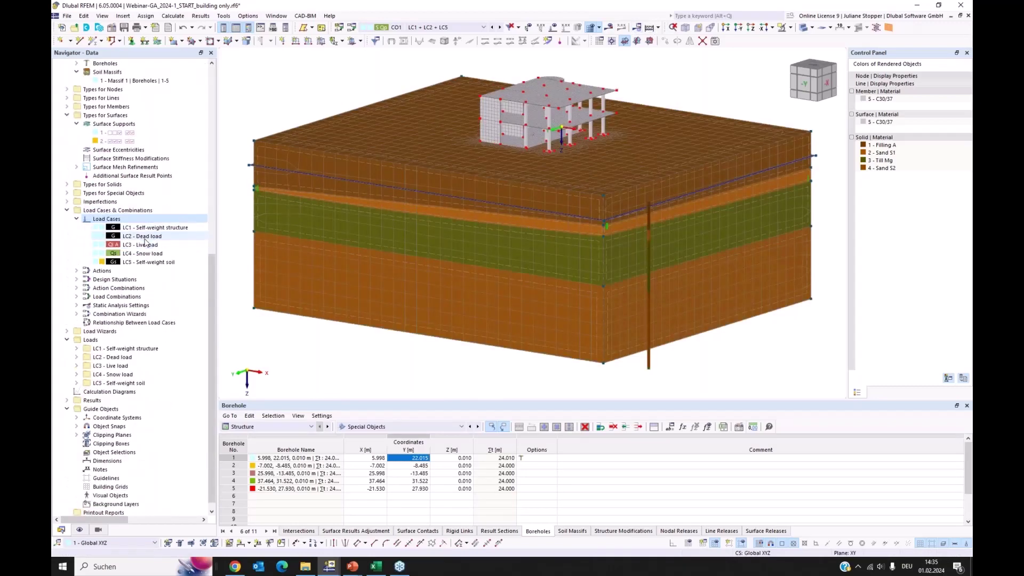
Step: Create a new printout report and deselect all of its report items
scroll(145, 241, down, 1)
right_click(89, 506)
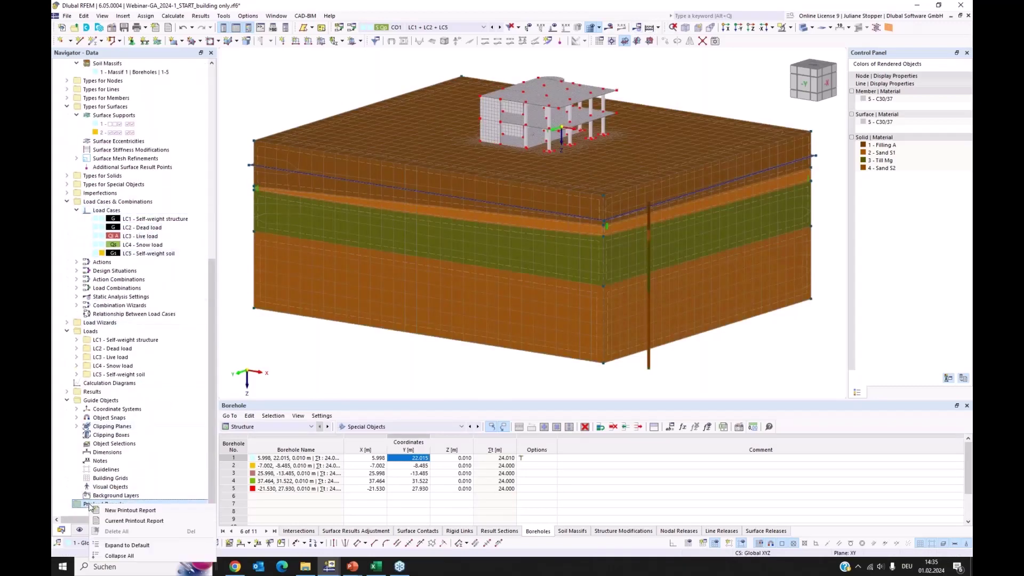
click(131, 511)
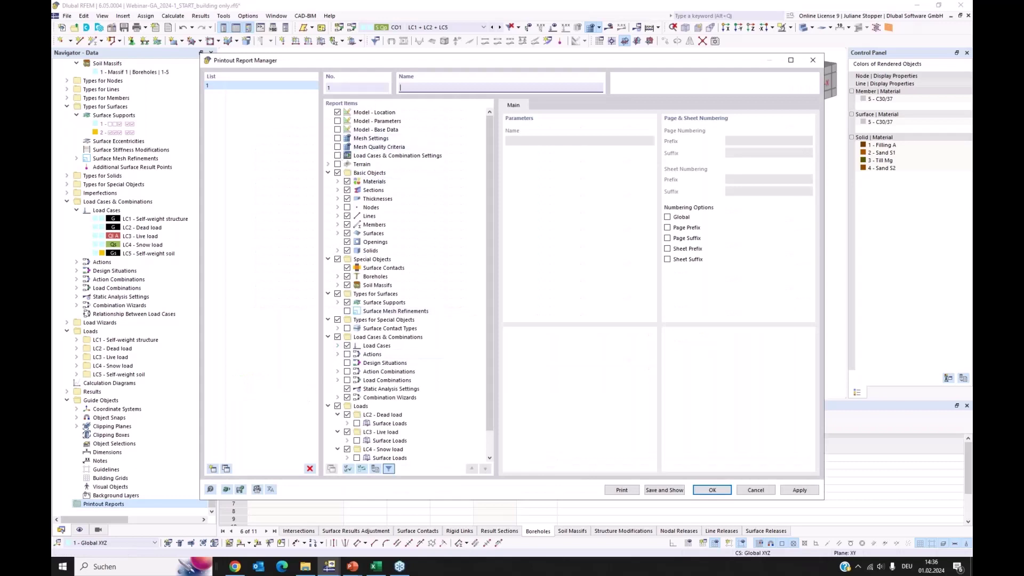
drag(397, 60, 436, 64)
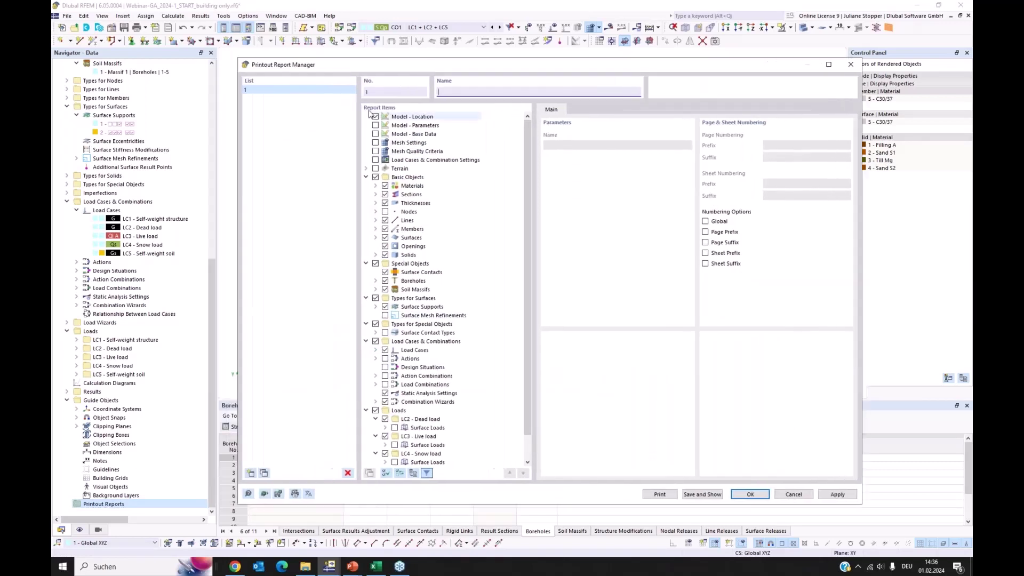
click(387, 474)
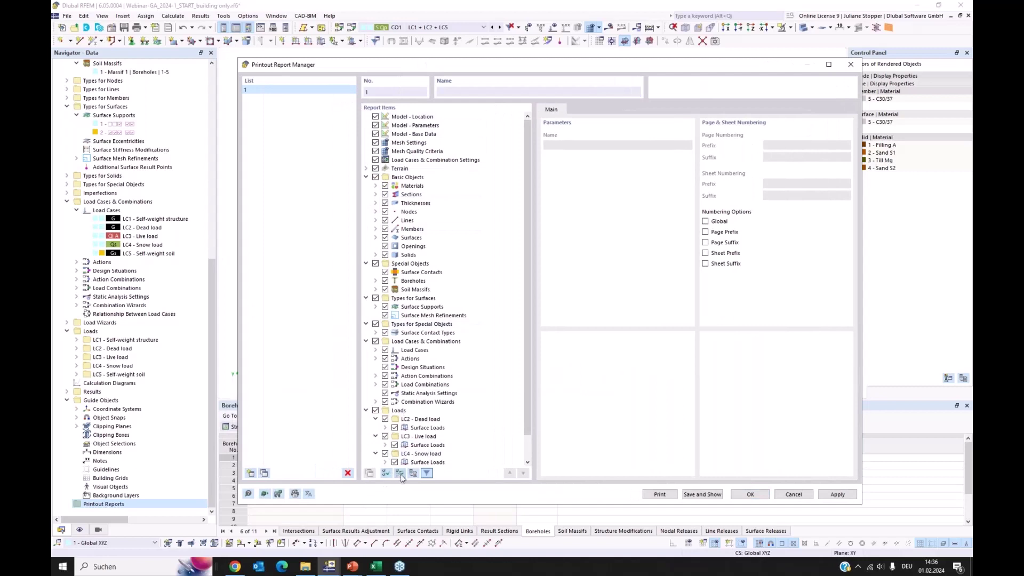
click(400, 474)
Step: Include Model - Base Data, Mesh Settings and the Materials item of Basic Objects in the report
click(376, 134)
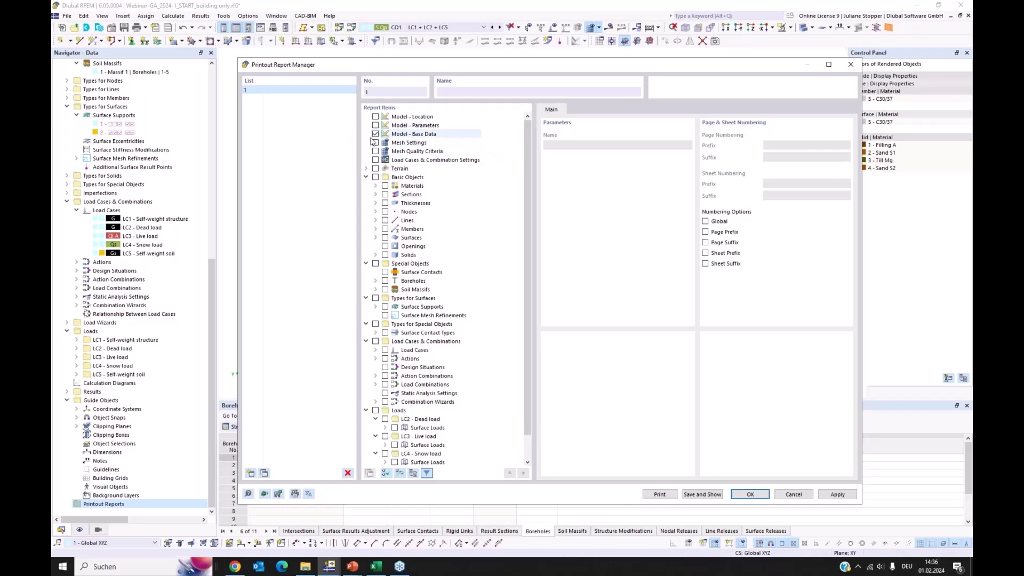
click(375, 142)
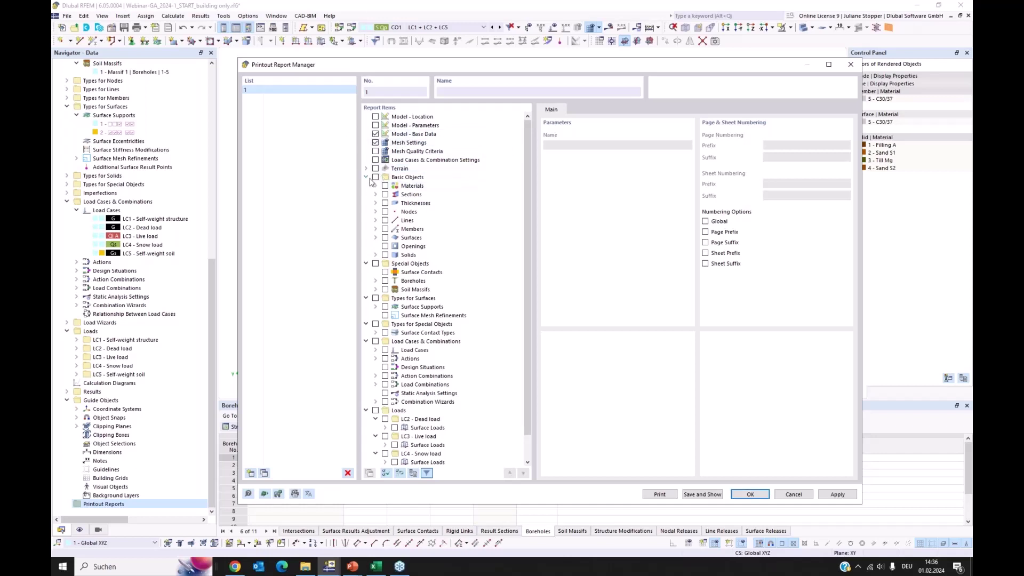
click(375, 177)
click(385, 186)
Step: Include the Isotropic - Soil - Nonlinear Elastic (Solids) material tables in the report
click(376, 187)
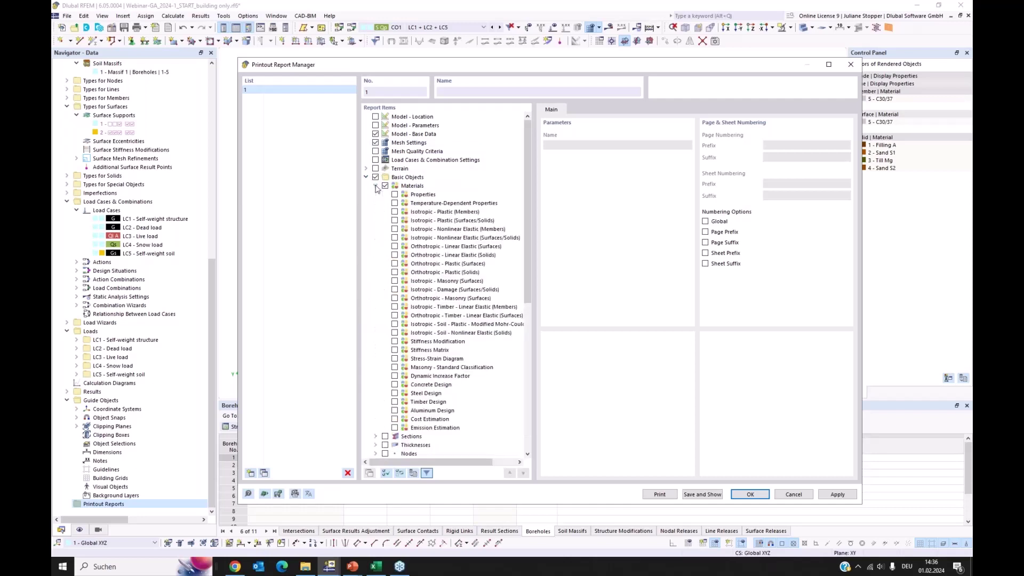
click(376, 186)
click(376, 186)
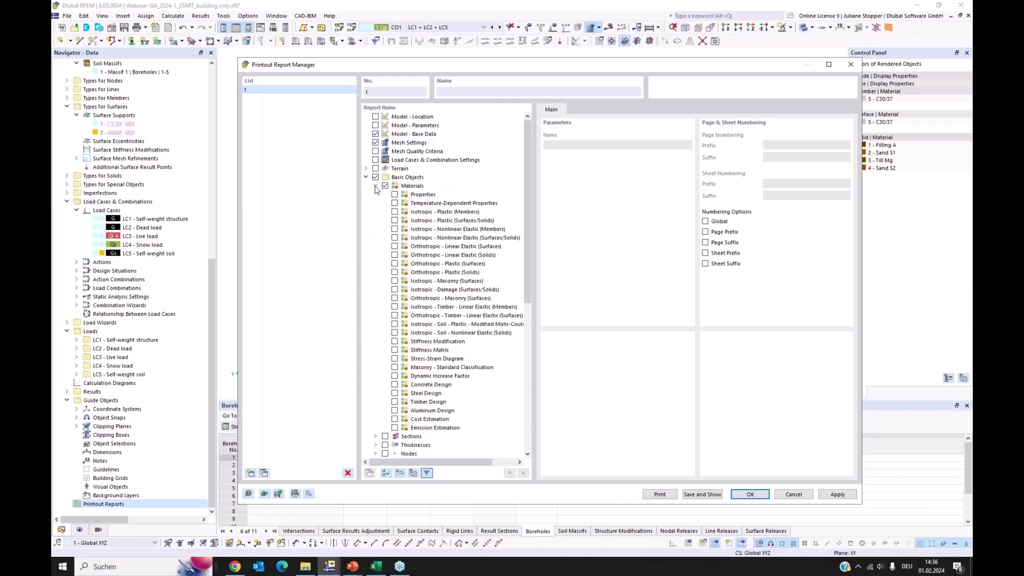
click(395, 334)
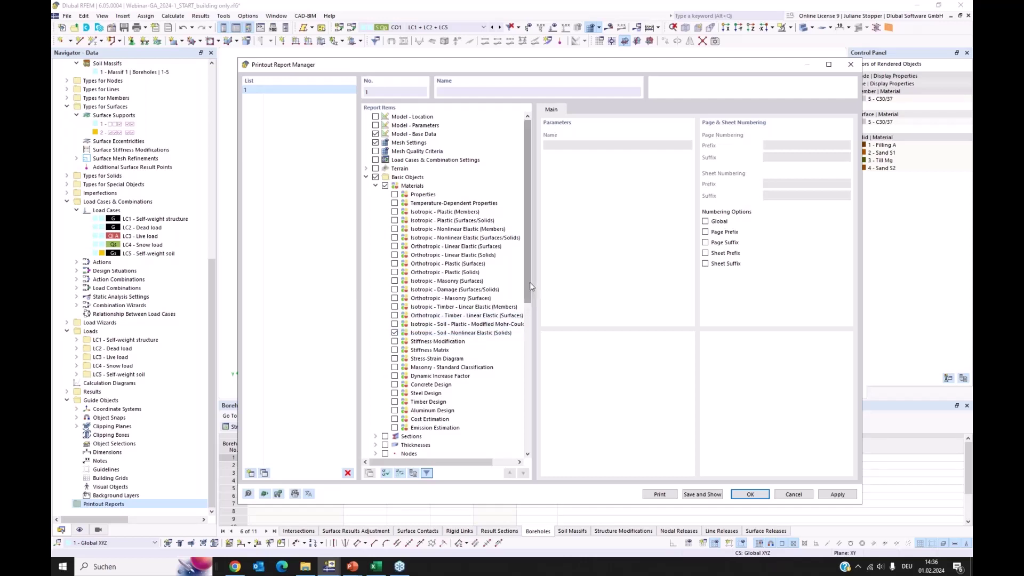
click(376, 186)
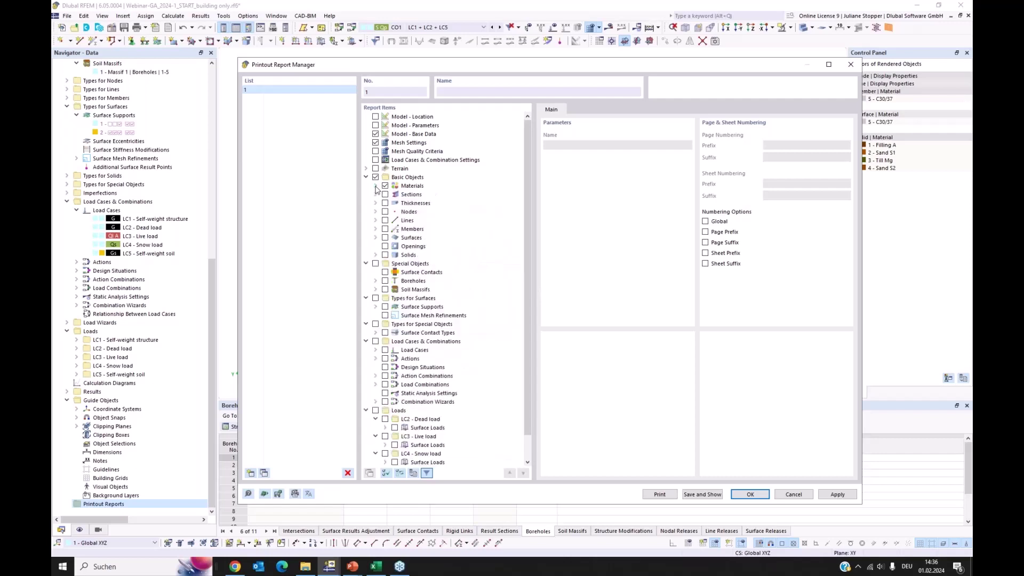
Step: Include Surface Contacts, Boreholes with their Layers, and Soil Massifs from the special objects in the report
click(385, 272)
click(376, 281)
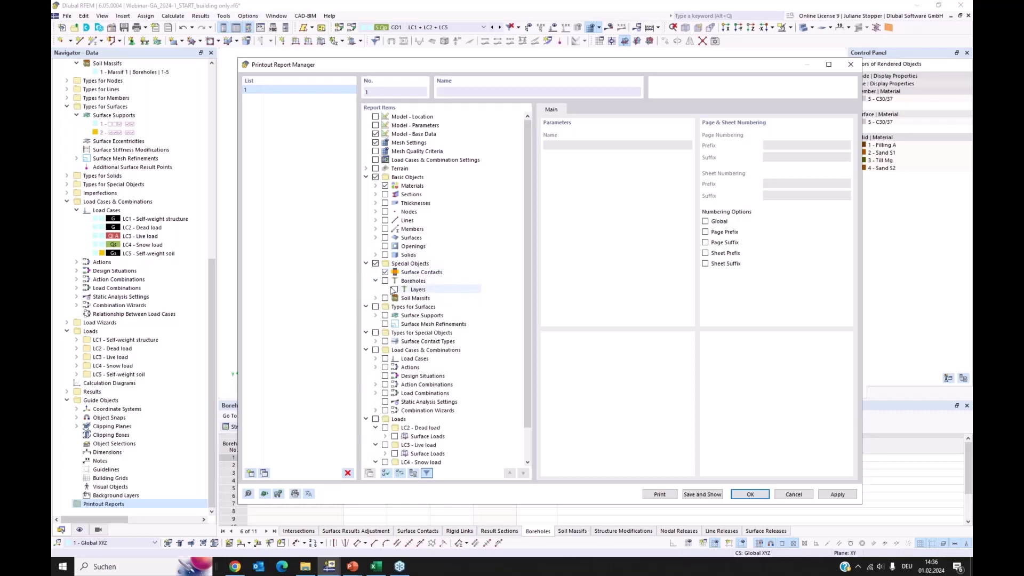
click(386, 281)
click(395, 290)
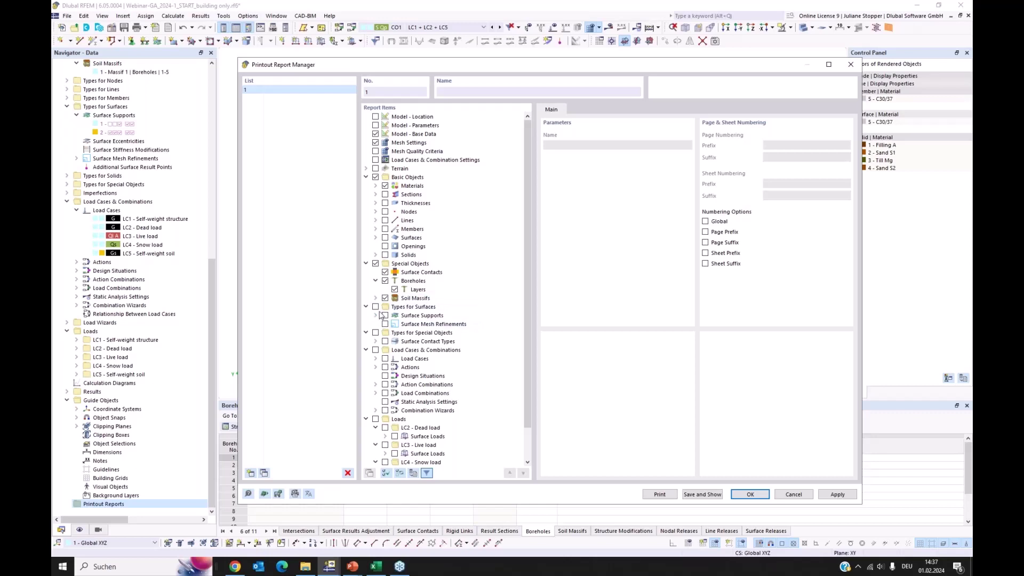
Step: Include Surface Supports and Load Cases in the report, then save and show it
click(385, 315)
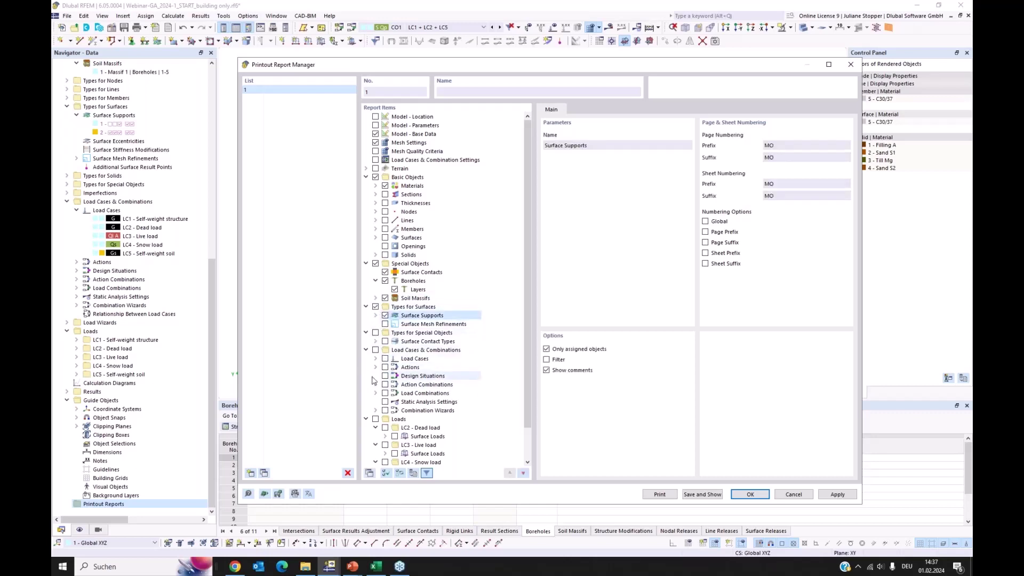
click(385, 358)
scroll(386, 361, down, 2)
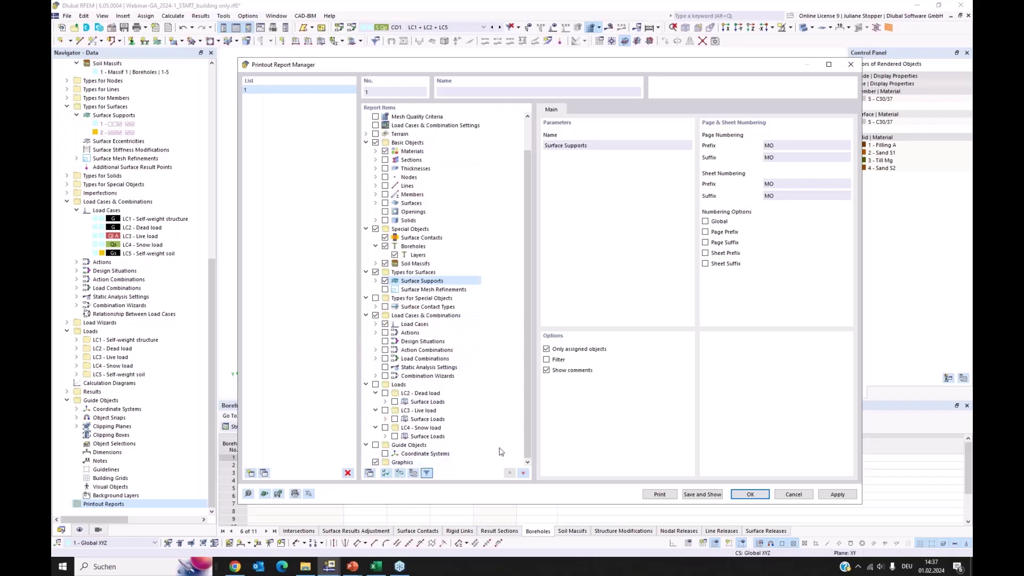
click(713, 495)
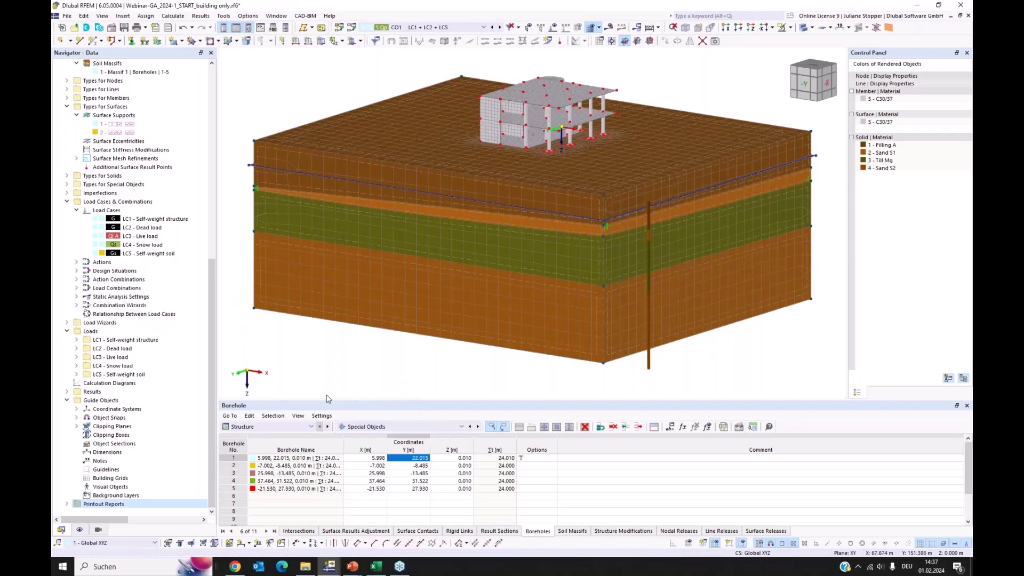
Step: Select printout report 1 in the model data and bring up its report window
click(67, 504)
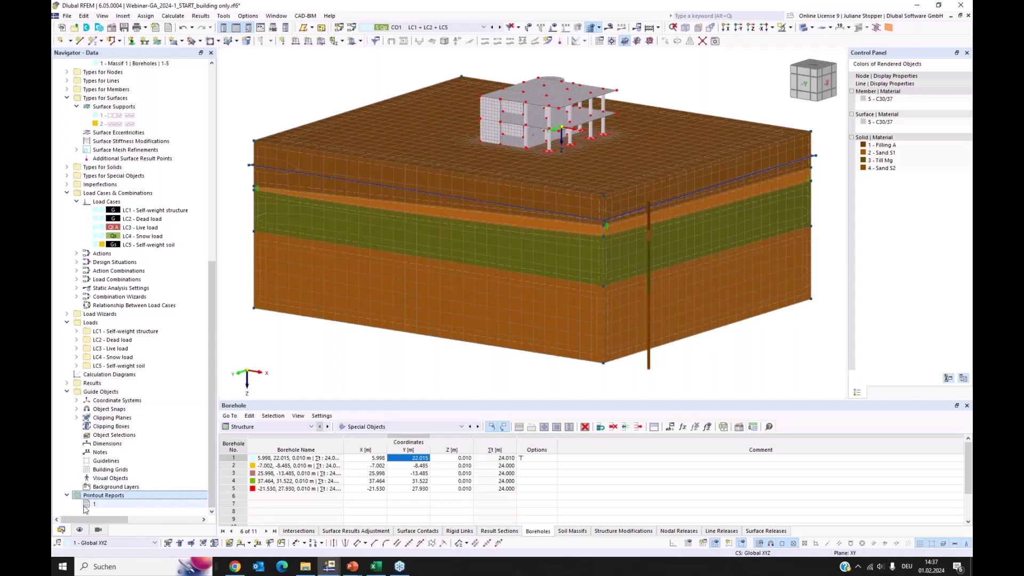
click(91, 504)
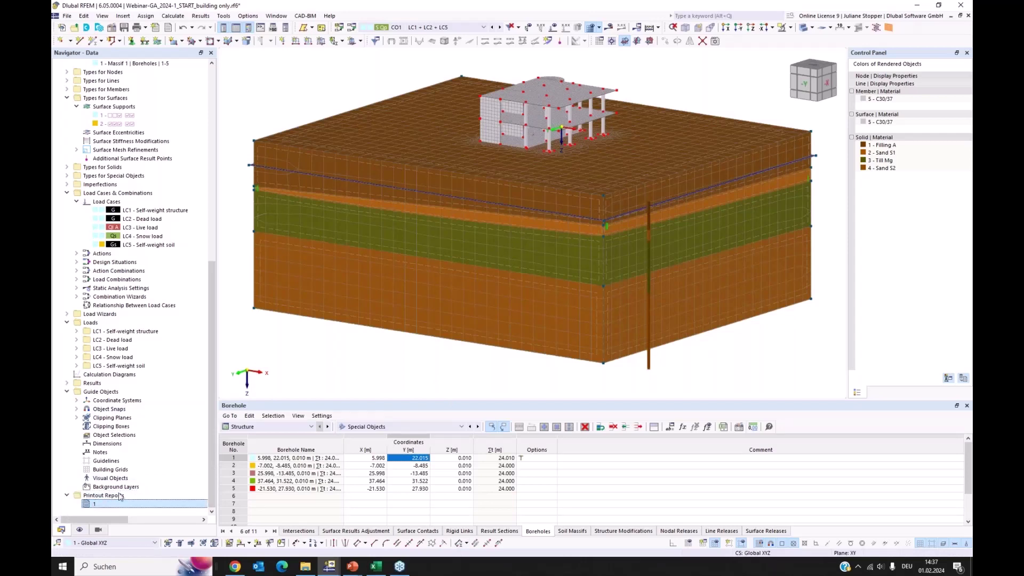
click(400, 567)
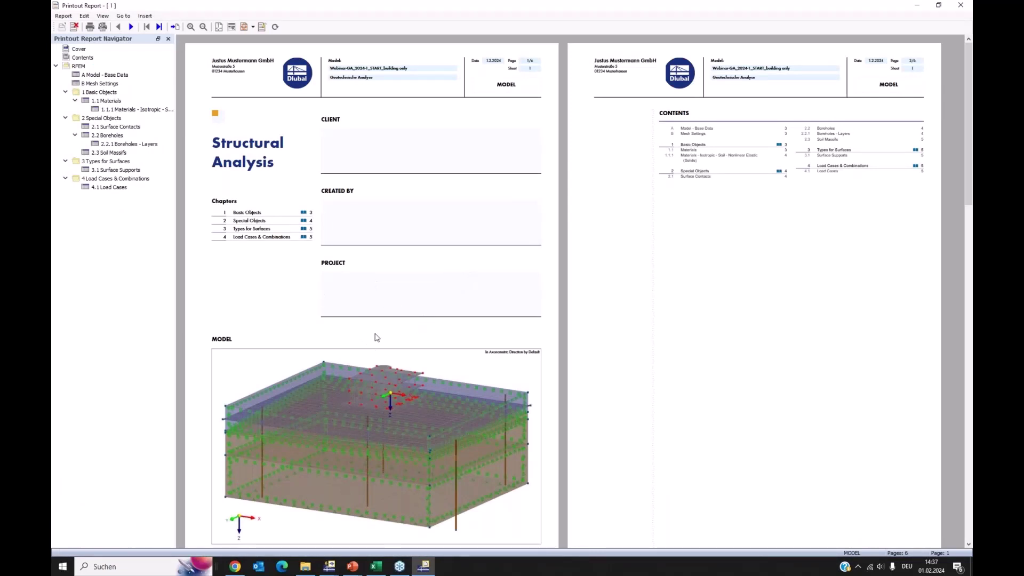
Step: Examine the report's cover page with its model graphic, the contents page and the base data
right_click(228, 370)
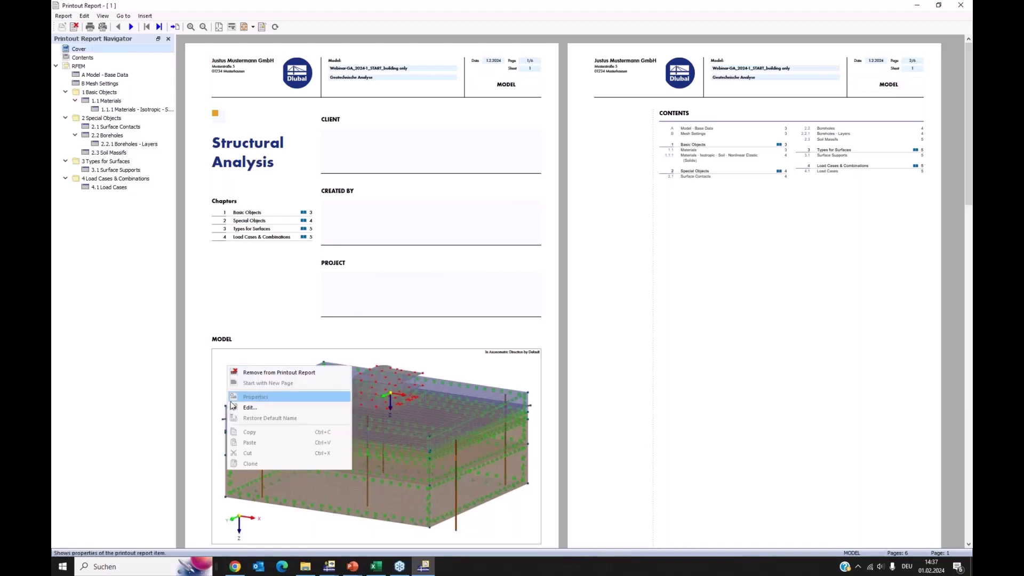
click(261, 302)
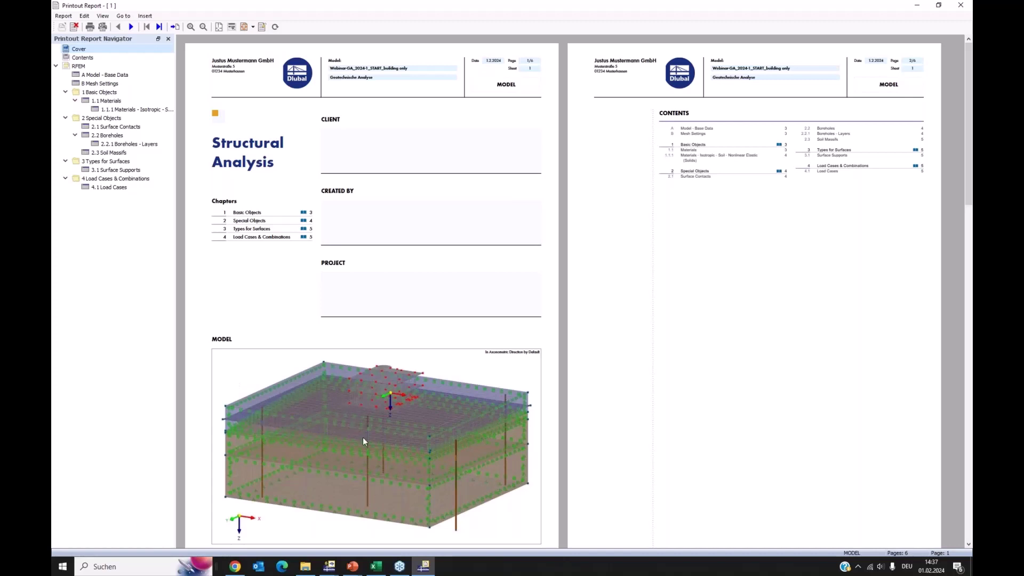
scroll(379, 373, down, 1)
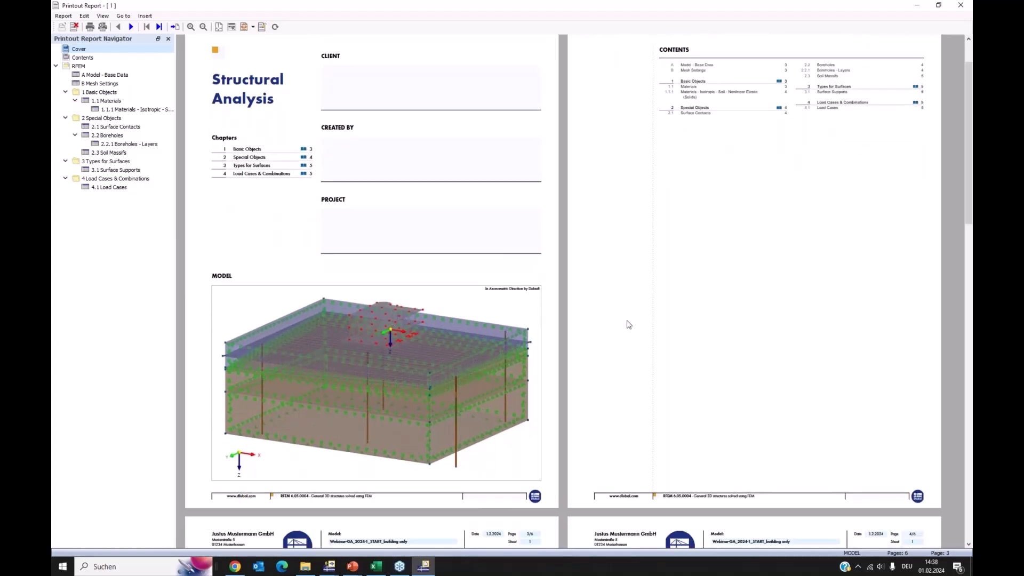
scroll(624, 320, down, 2)
scroll(509, 319, down, 5)
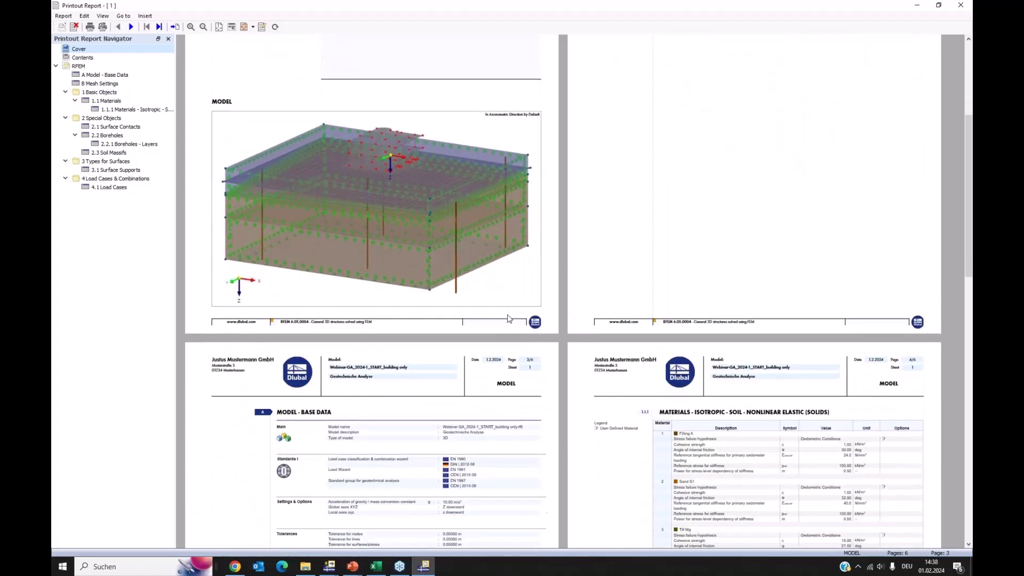
scroll(457, 418, down, 1)
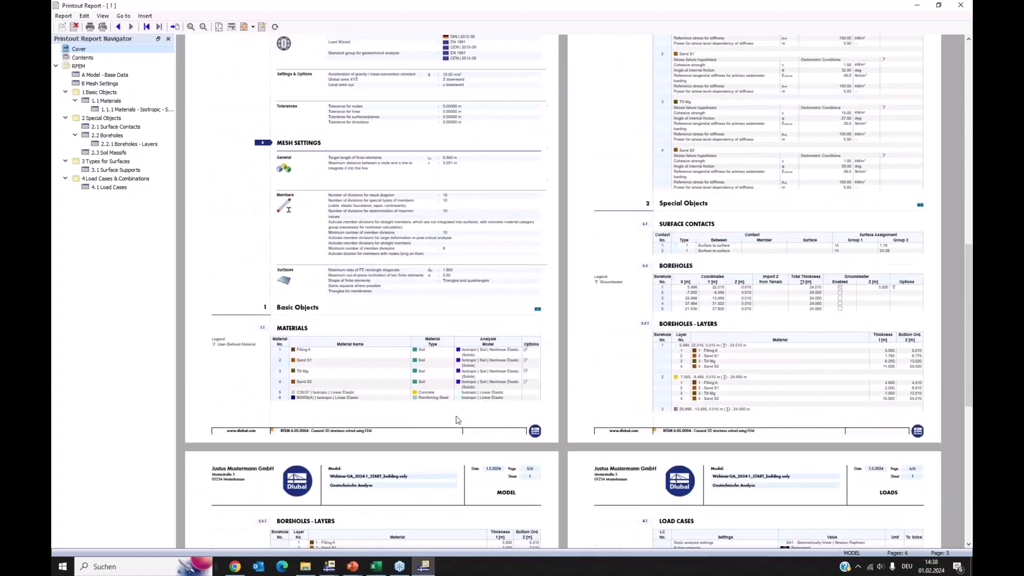
Step: Examine the report's tables for soil materials, boreholes and layers, soil massifs, surface supports and load cases
ctrl+scroll(473, 425, up, 2)
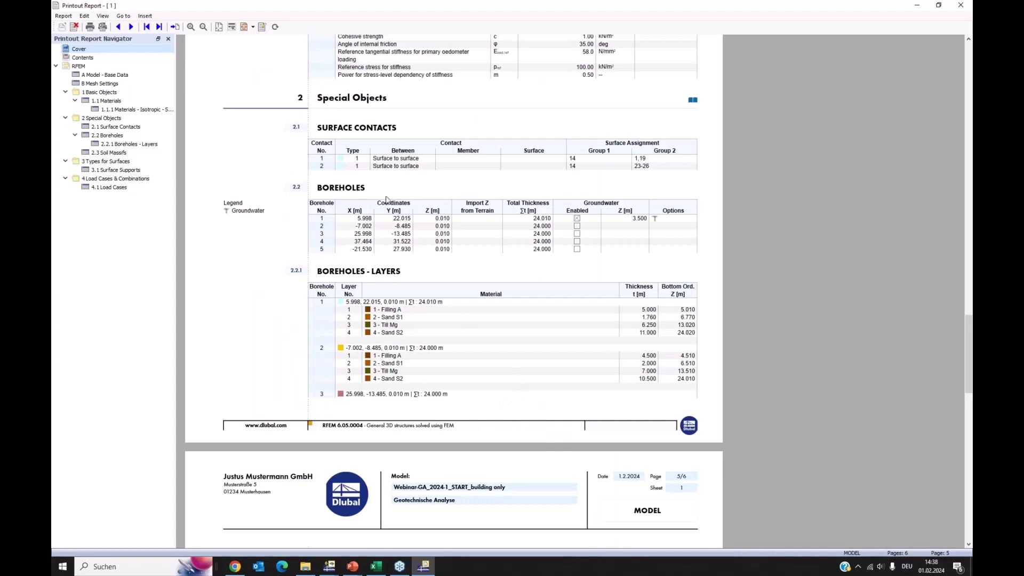
scroll(409, 342, down, 1)
scroll(411, 336, down, 5)
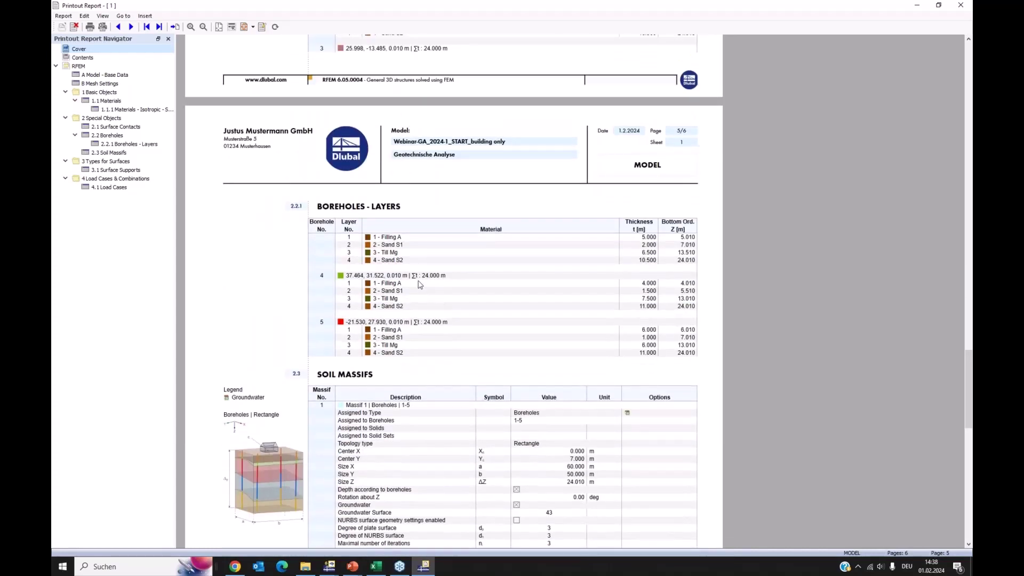
scroll(427, 278, up, 9)
scroll(411, 213, up, 1)
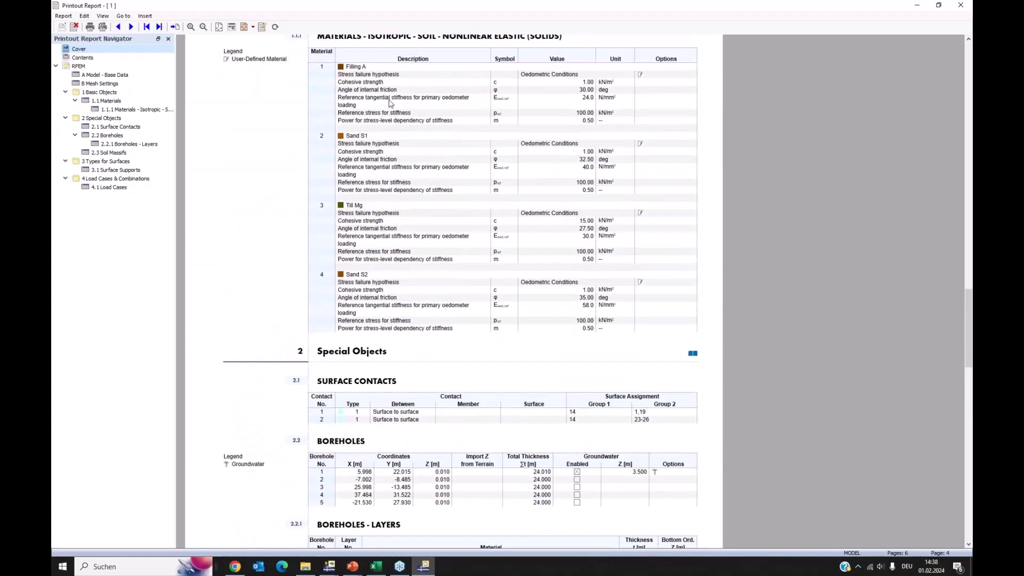
scroll(544, 240, down, 5)
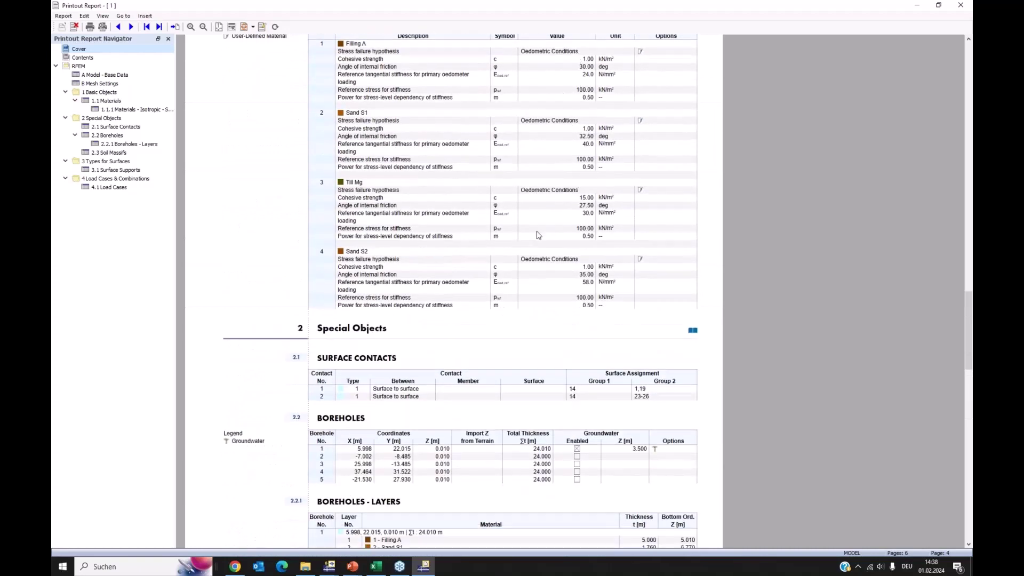
scroll(555, 265, down, 10)
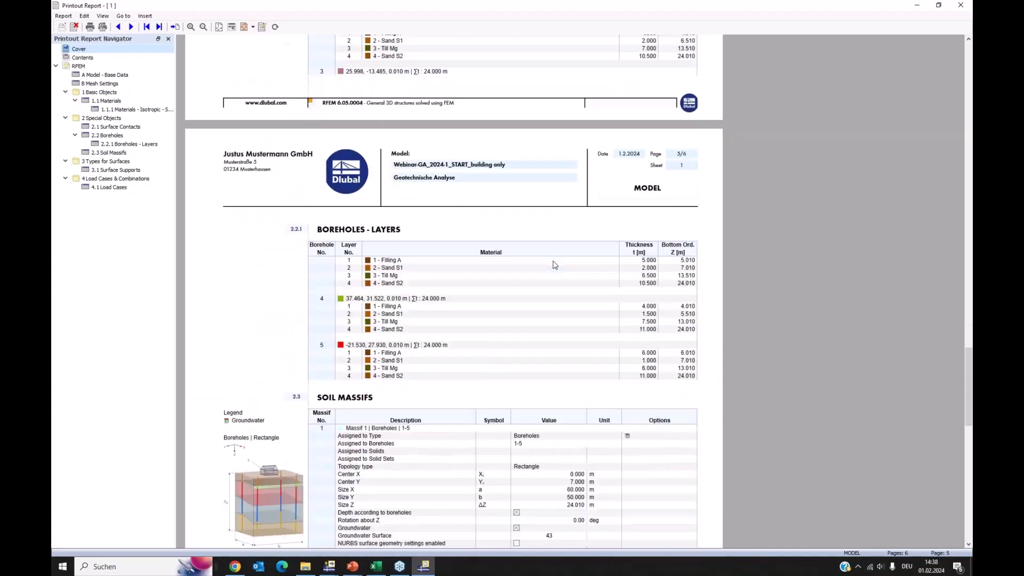
scroll(555, 273, down, 5)
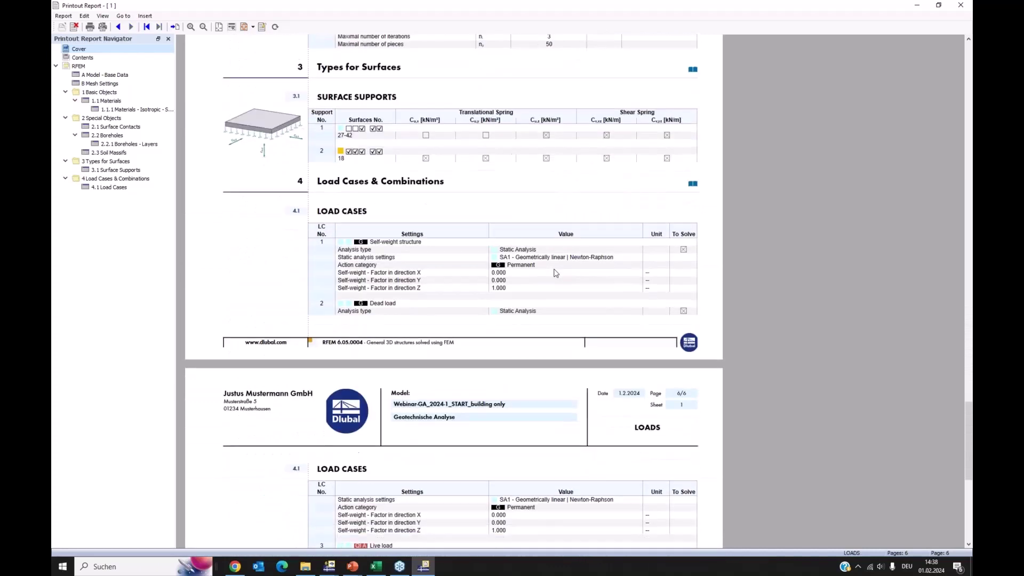
ctrl+scroll(557, 275, down, 2)
scroll(555, 275, down, 3)
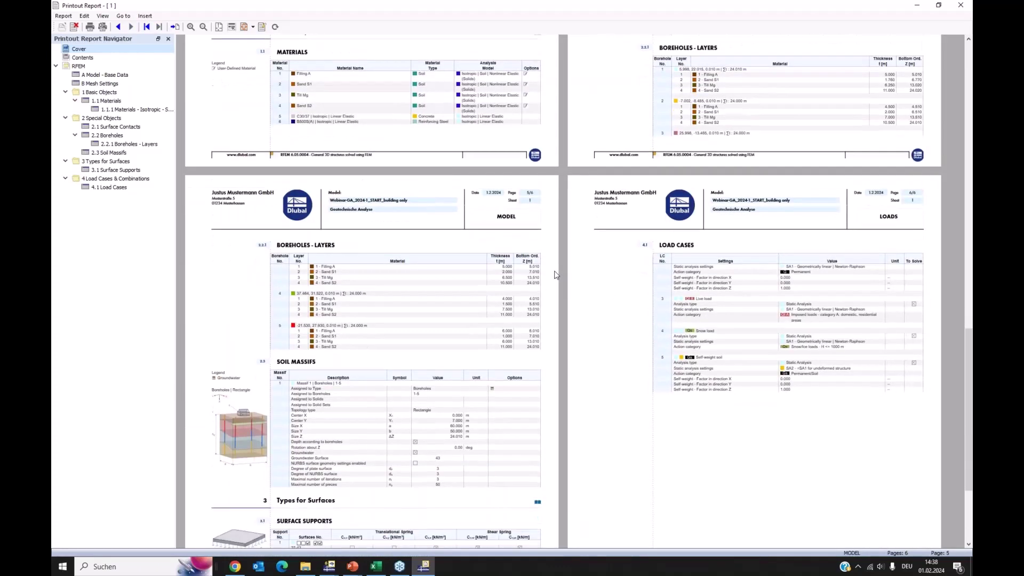
Step: Open borehole 1 in the building-only model for editing and send its graphic to printout report 1
click(329, 566)
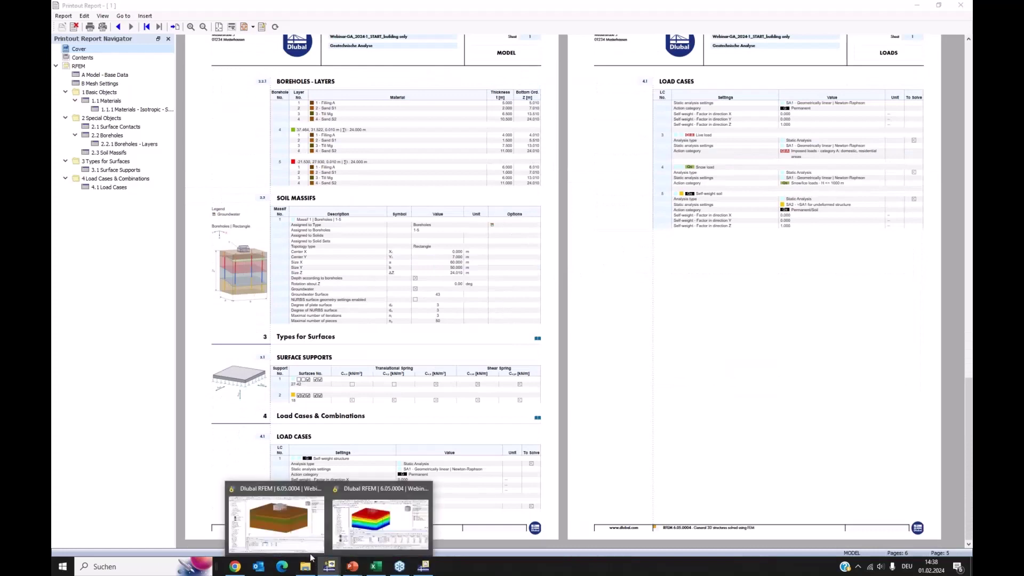
click(303, 528)
scroll(138, 275, up, 10)
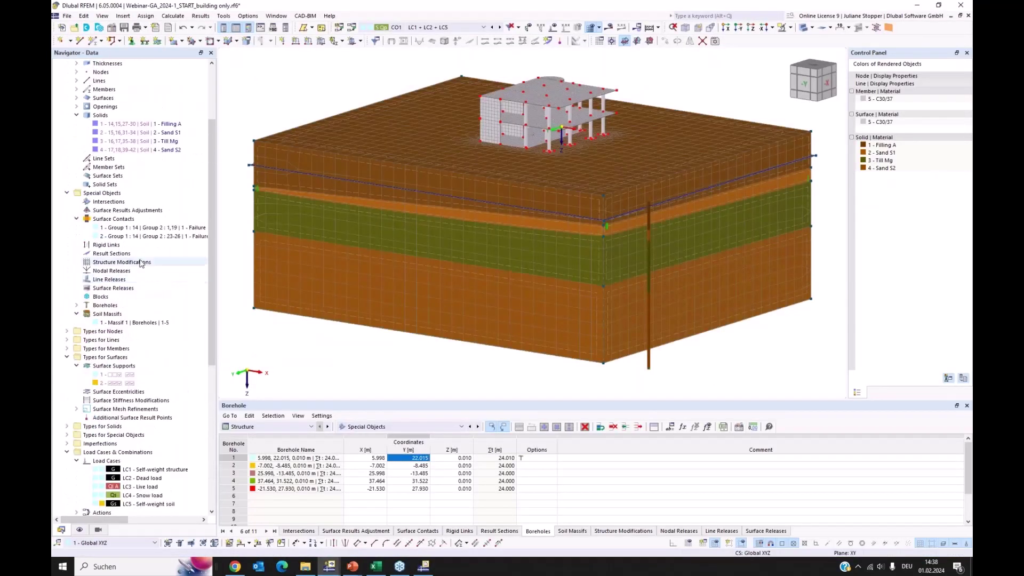
click(76, 306)
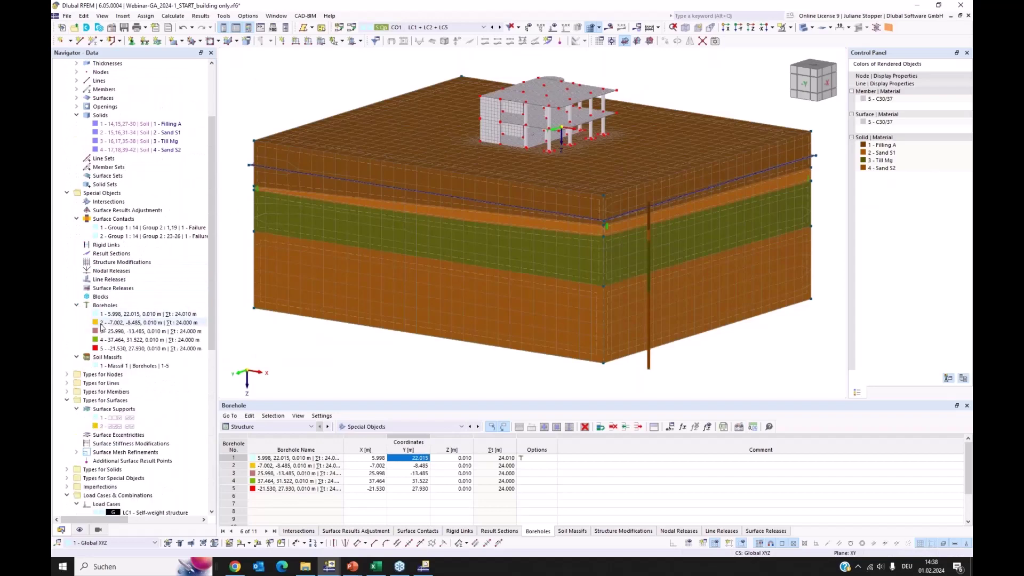
double_click(157, 315)
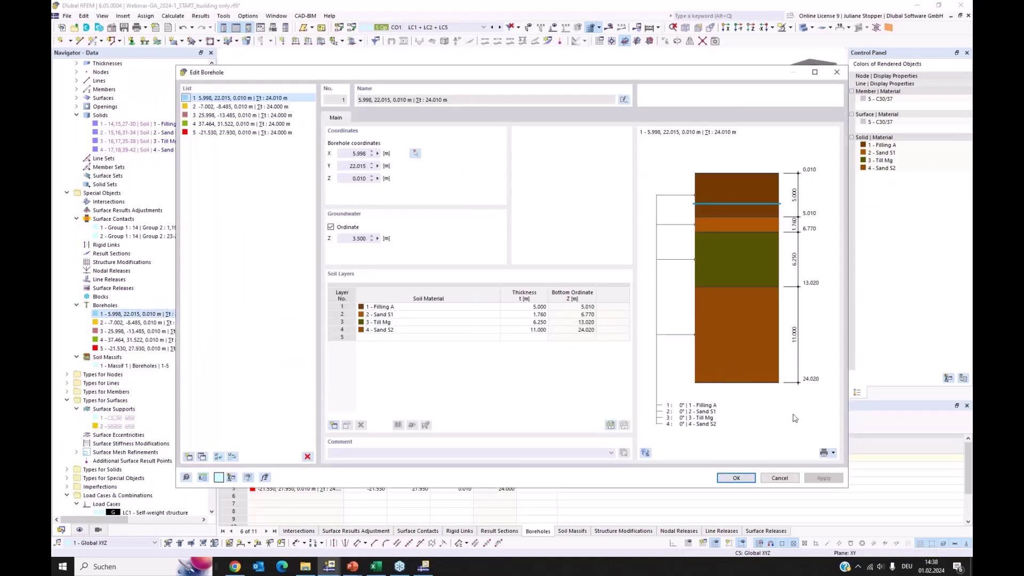
click(834, 454)
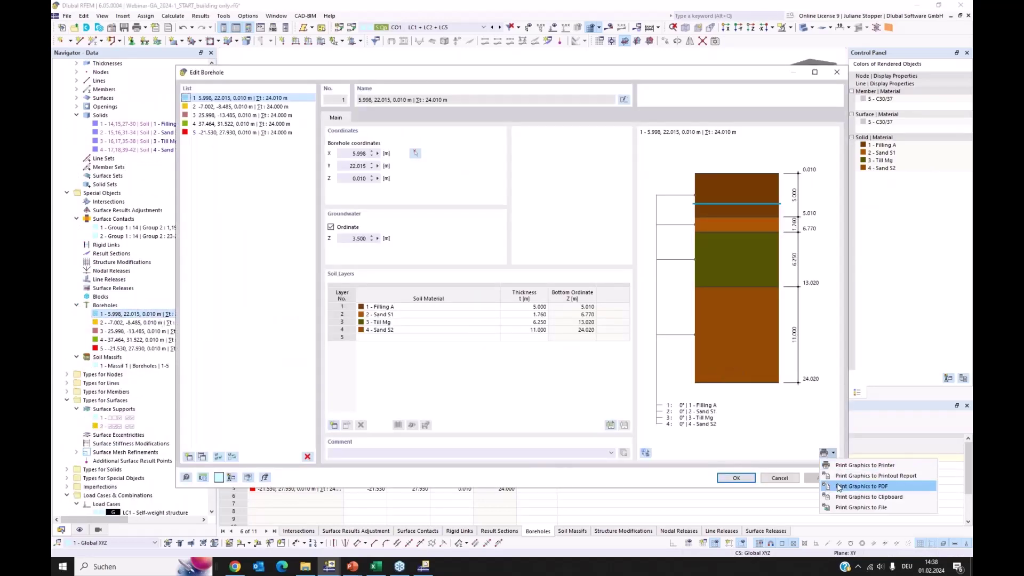
click(843, 476)
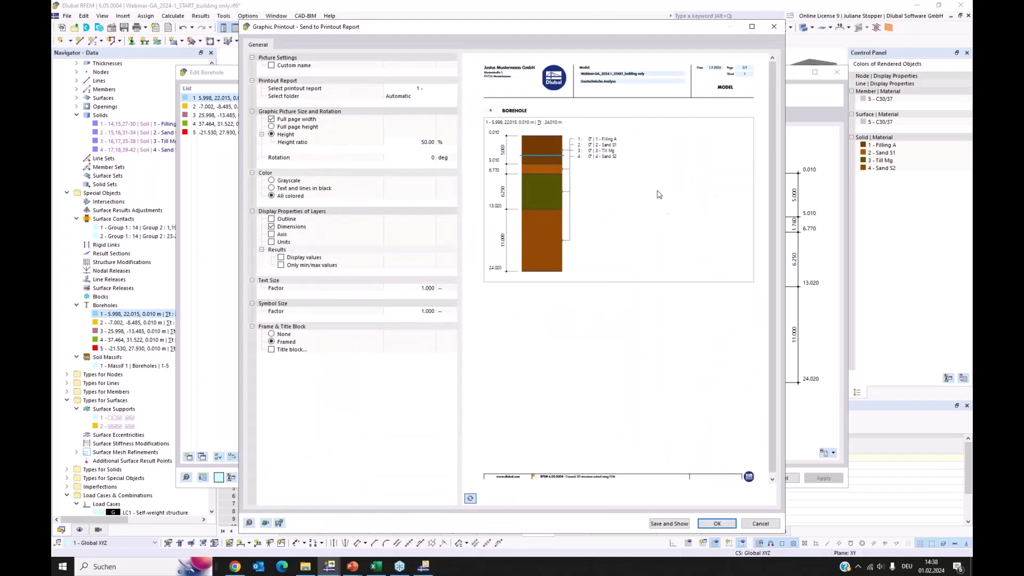
click(717, 523)
Step: In the printout report, move the borehole graphic into section 2.2 Boreholes, ahead of the Boreholes - Layers table
click(424, 567)
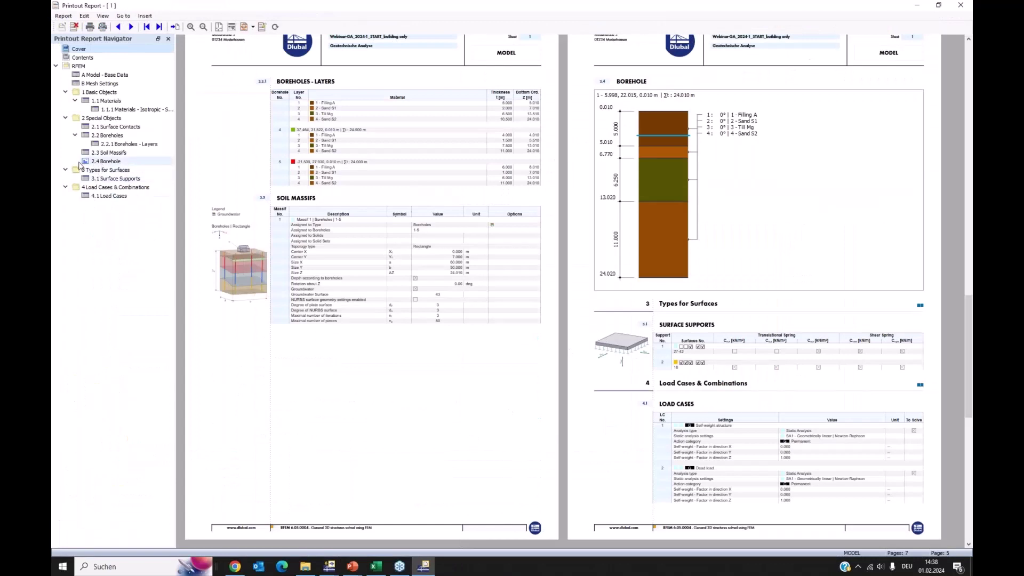
click(85, 162)
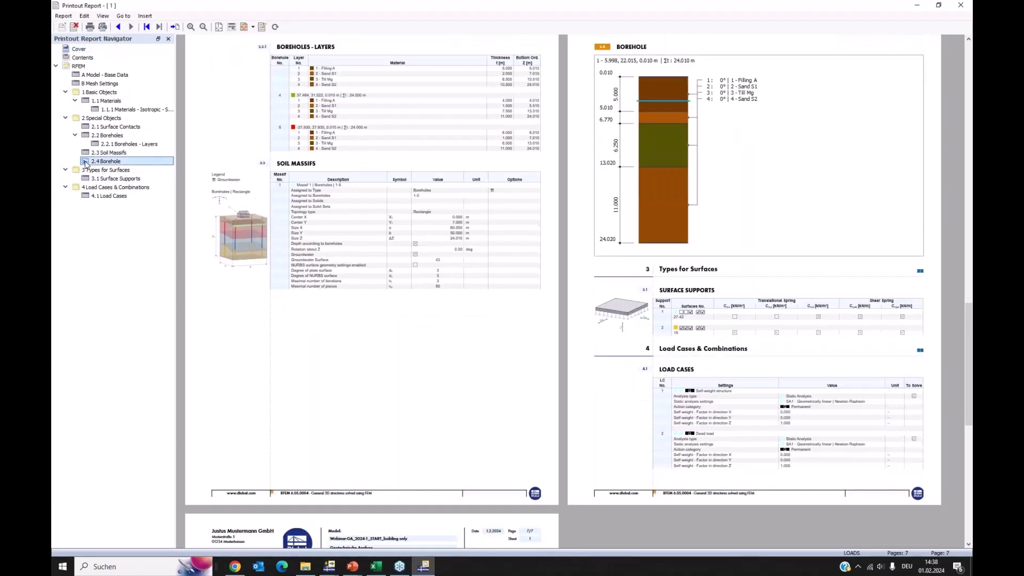
drag(86, 161, 107, 143)
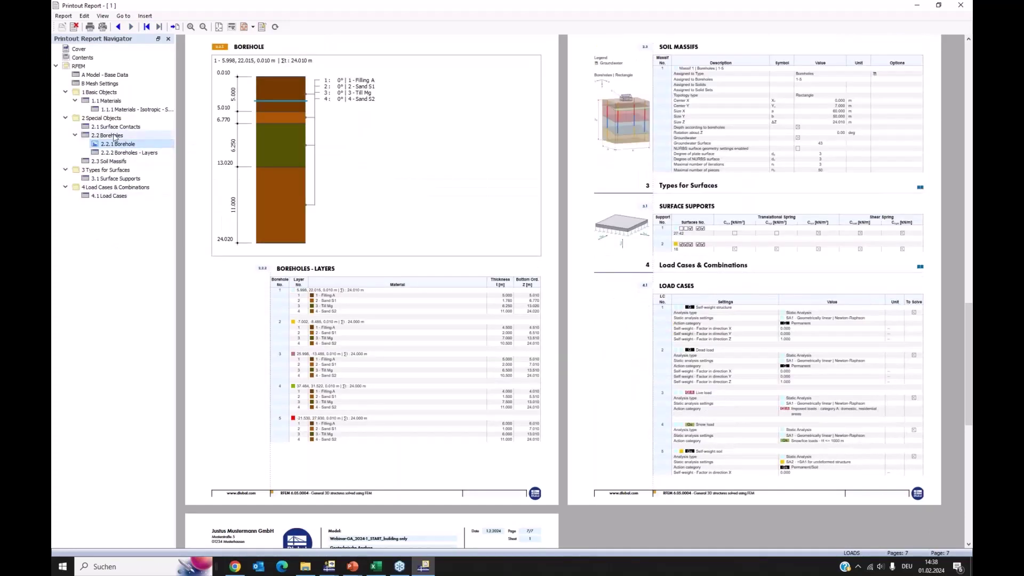
click(117, 153)
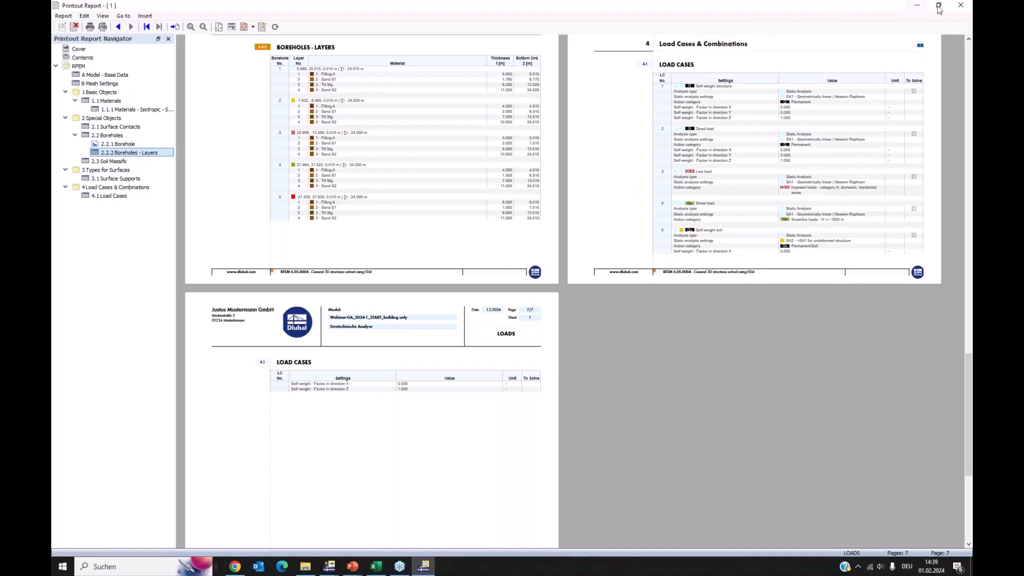
Step: Leave the report and the borehole dialog, and bring up the solved model Webinarmodell_2024-1_FINAL_solved.rf6 at full size
click(917, 8)
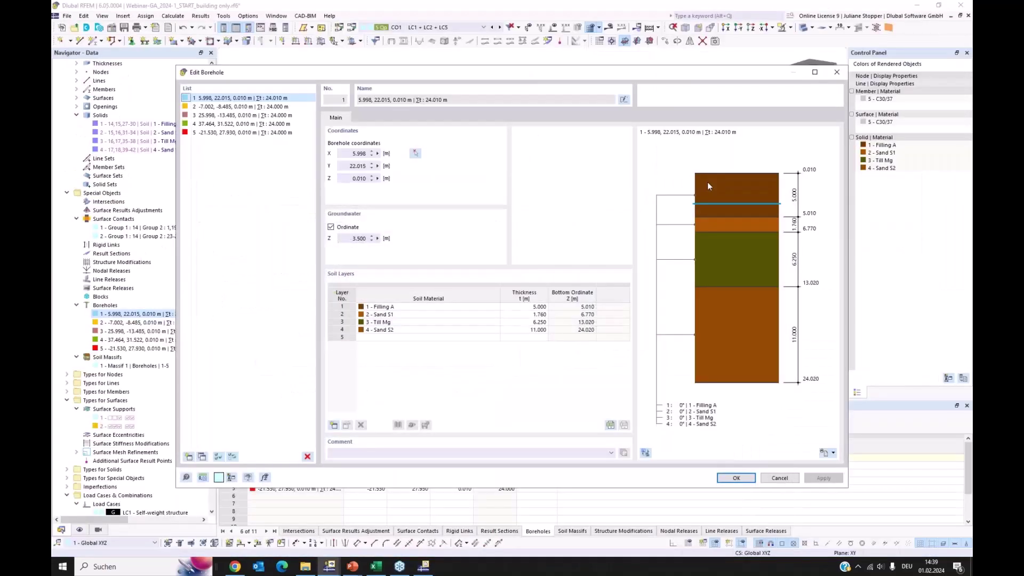
click(780, 478)
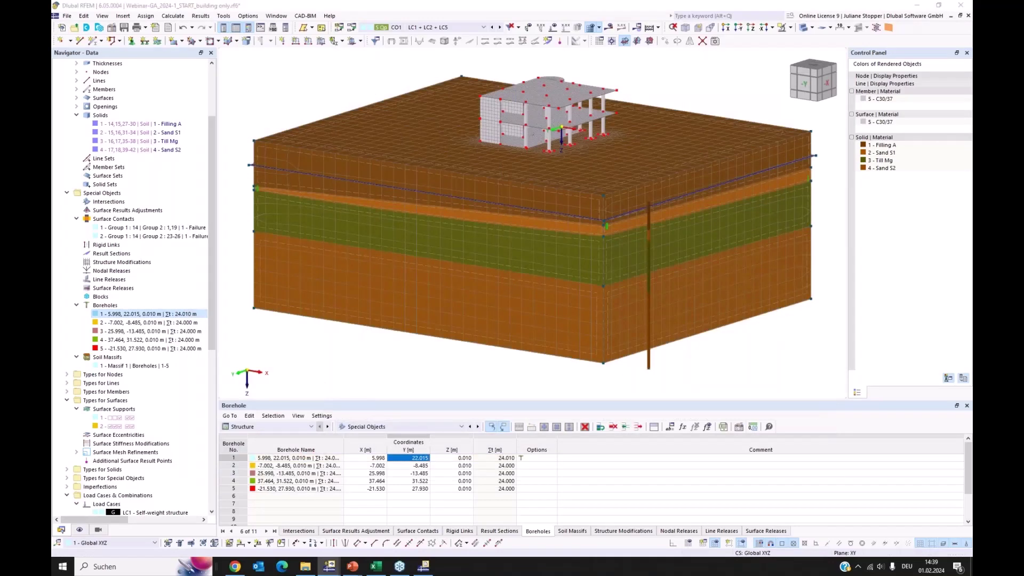
drag(51, 131, 839, 105)
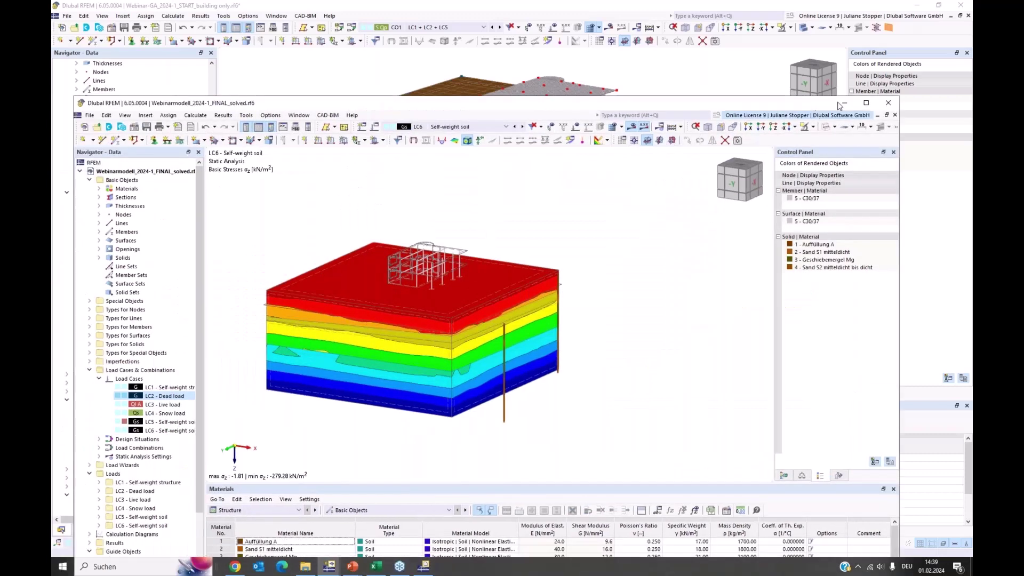
click(867, 104)
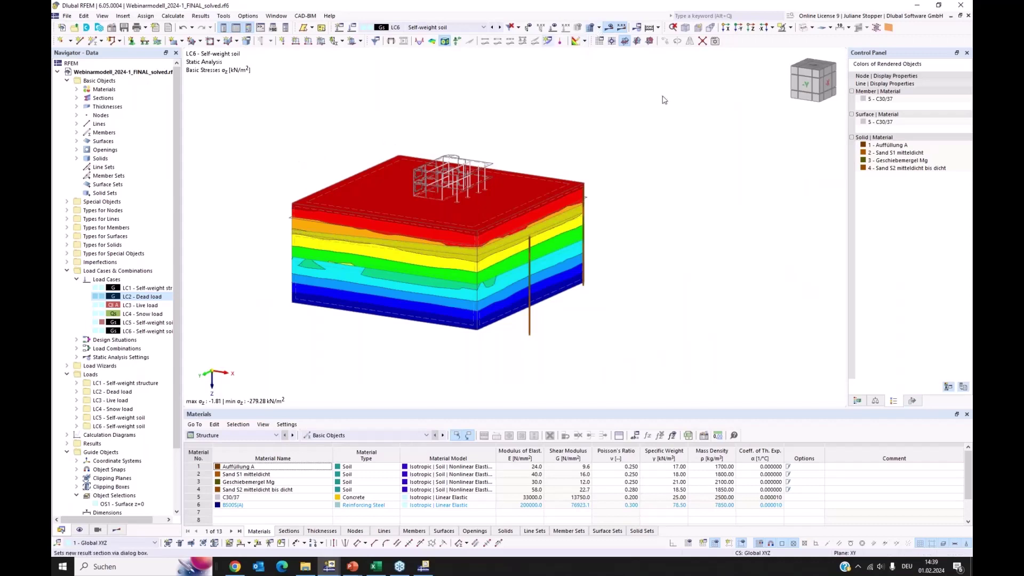
click(201, 16)
click(201, 16)
click(174, 17)
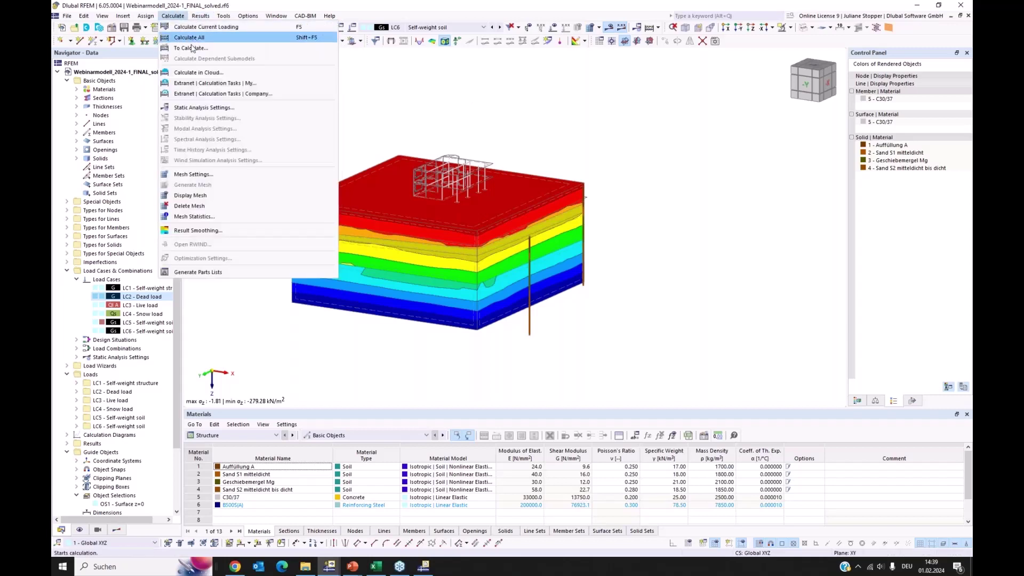
click(274, 299)
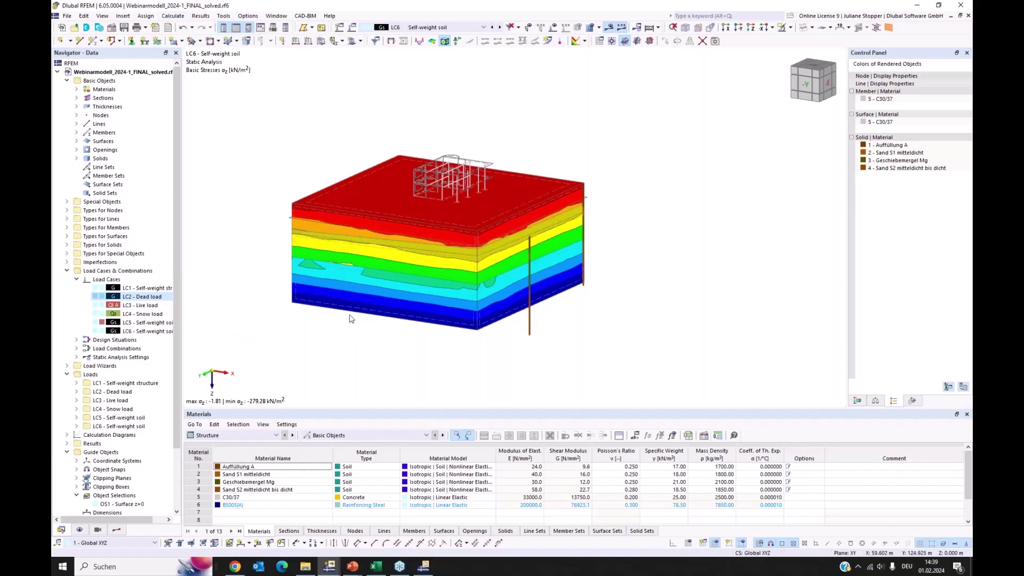
Step: Open load case LC1 for editing and examine the settings of load cases LC1, LC3, LC4 and LC6
click(96, 288)
right_click(97, 290)
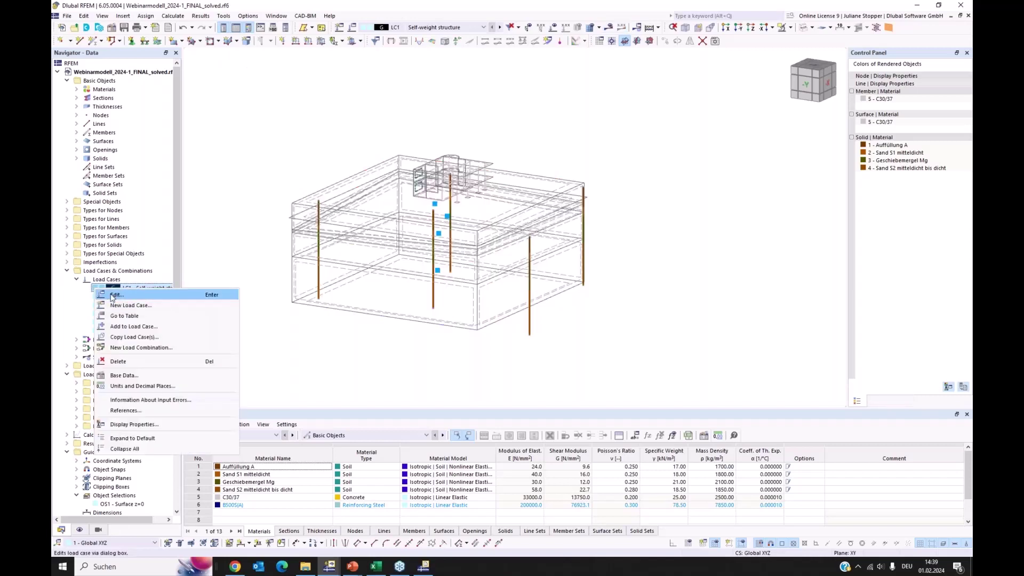
click(113, 296)
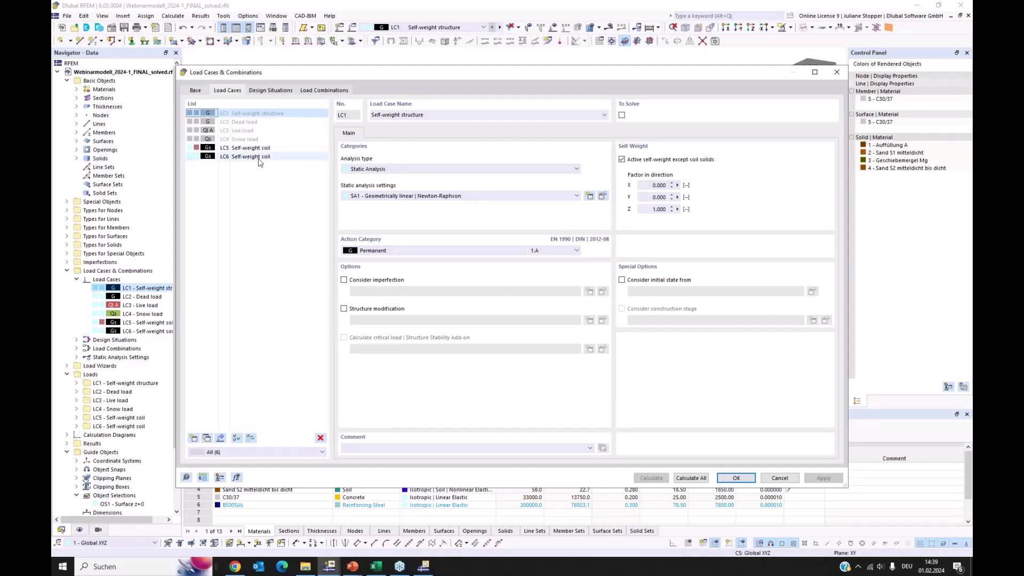
click(224, 157)
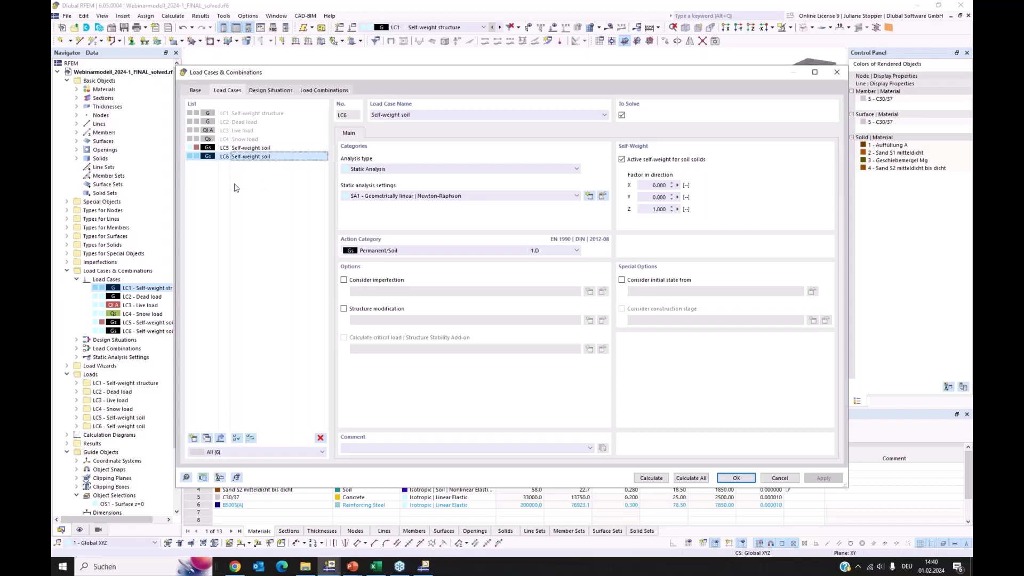
click(233, 140)
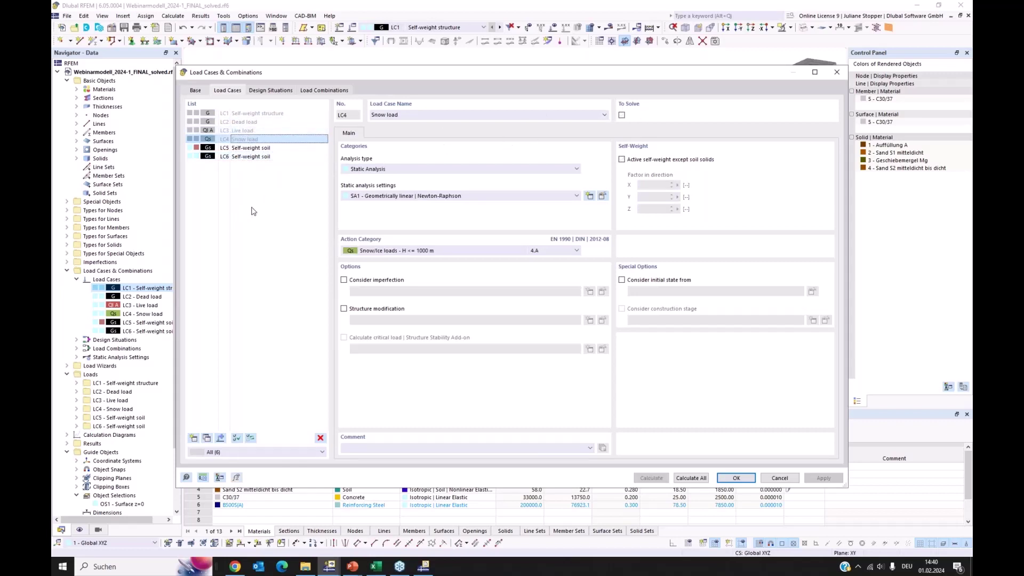
drag(298, 75, 352, 79)
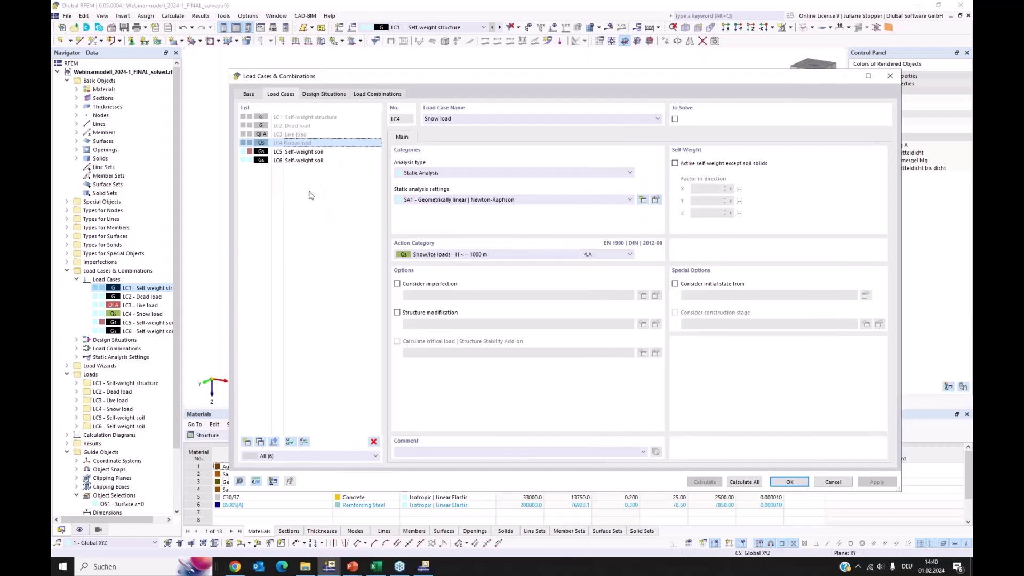
click(294, 118)
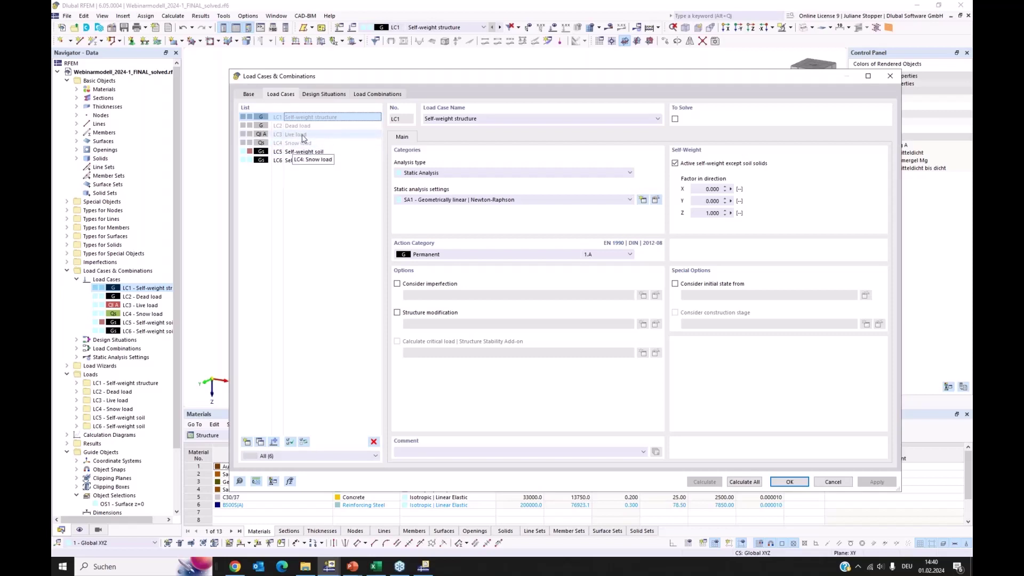
click(297, 135)
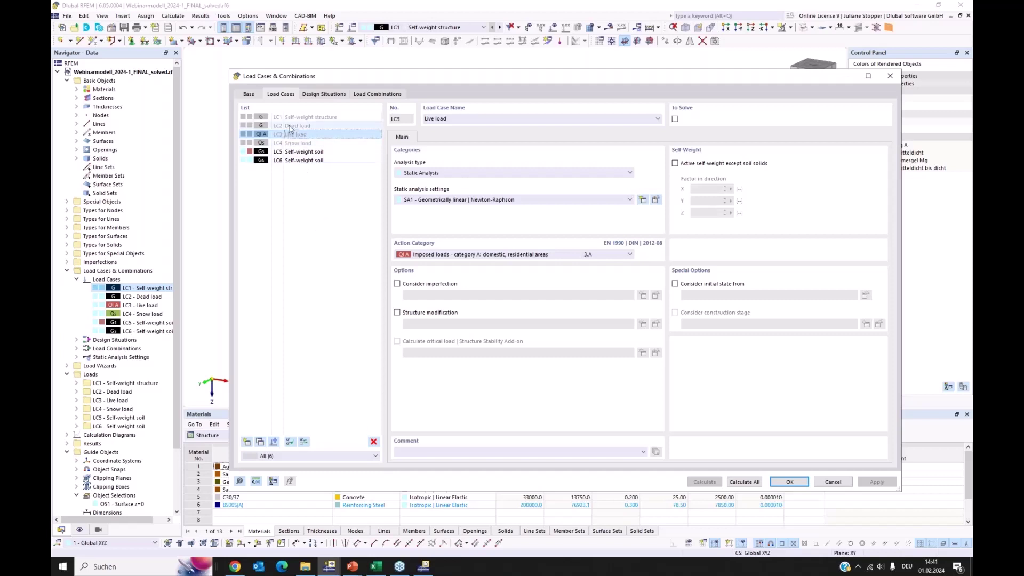
Step: Compare the settings of load cases LC1 to LC4 and load combination CO1, and leave the dialog without saving
click(295, 118)
click(294, 126)
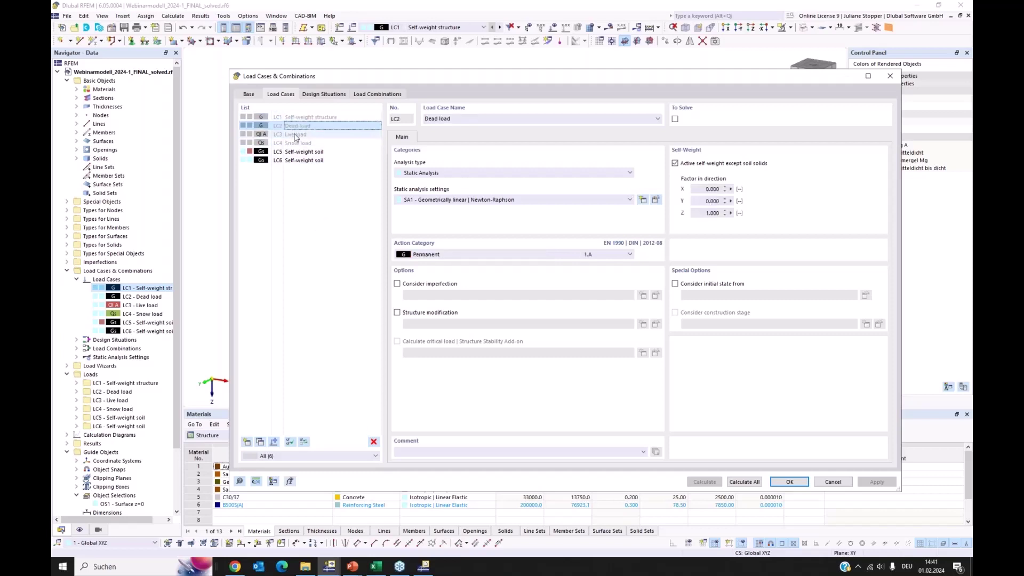
click(294, 134)
click(293, 142)
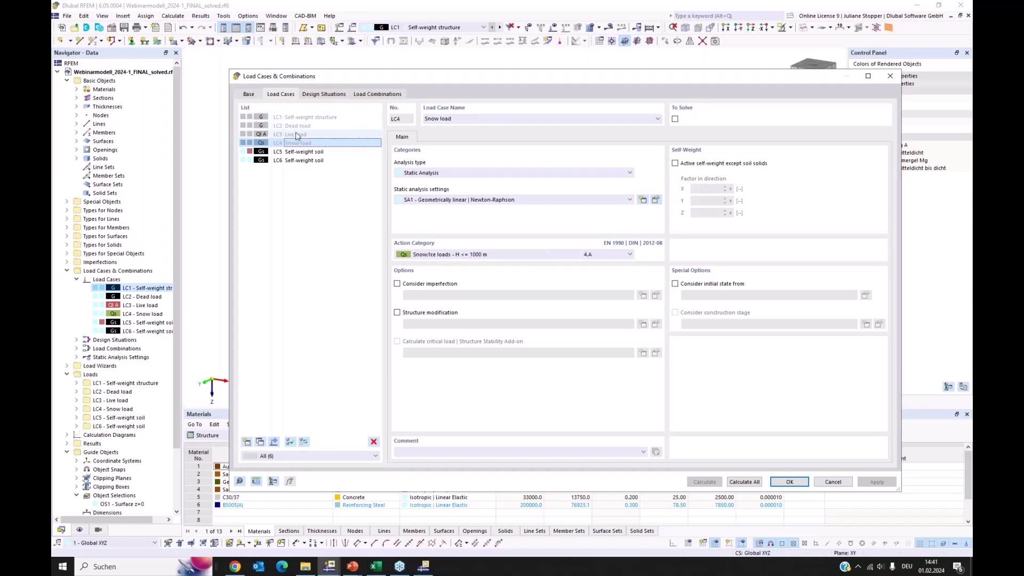
drag(374, 75, 714, 142)
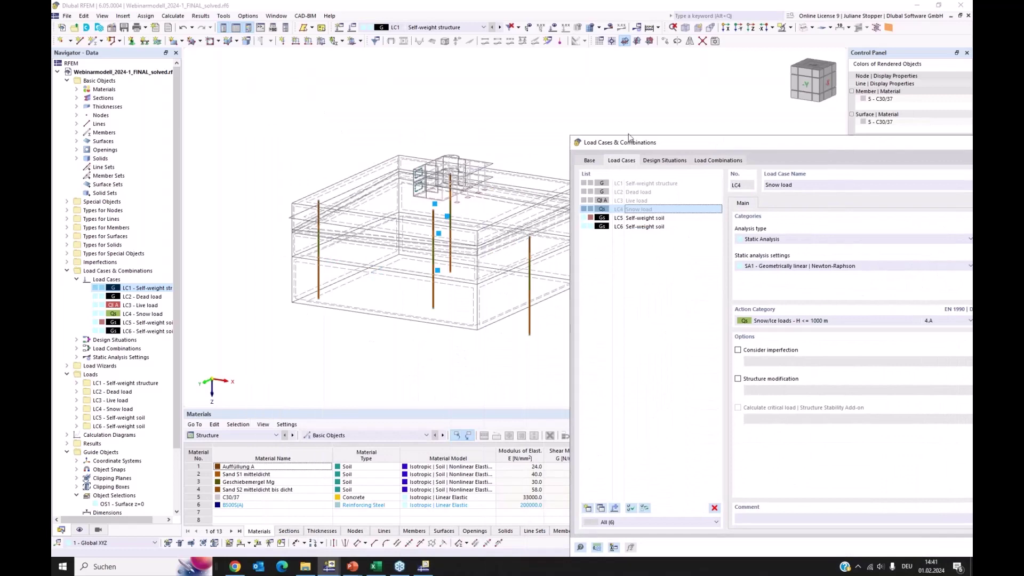
drag(696, 144, 329, 66)
click(278, 106)
click(272, 114)
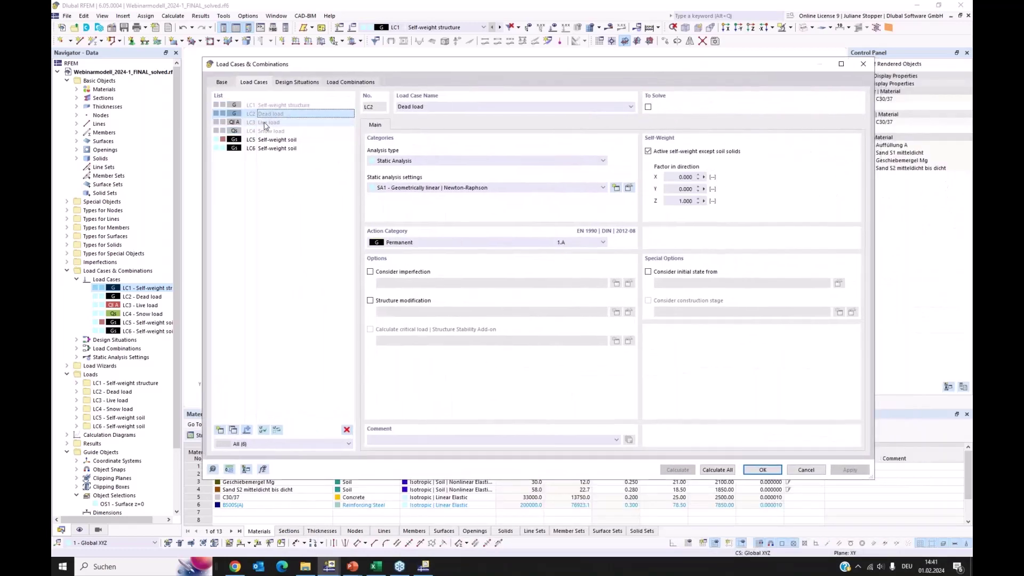
click(269, 122)
click(268, 132)
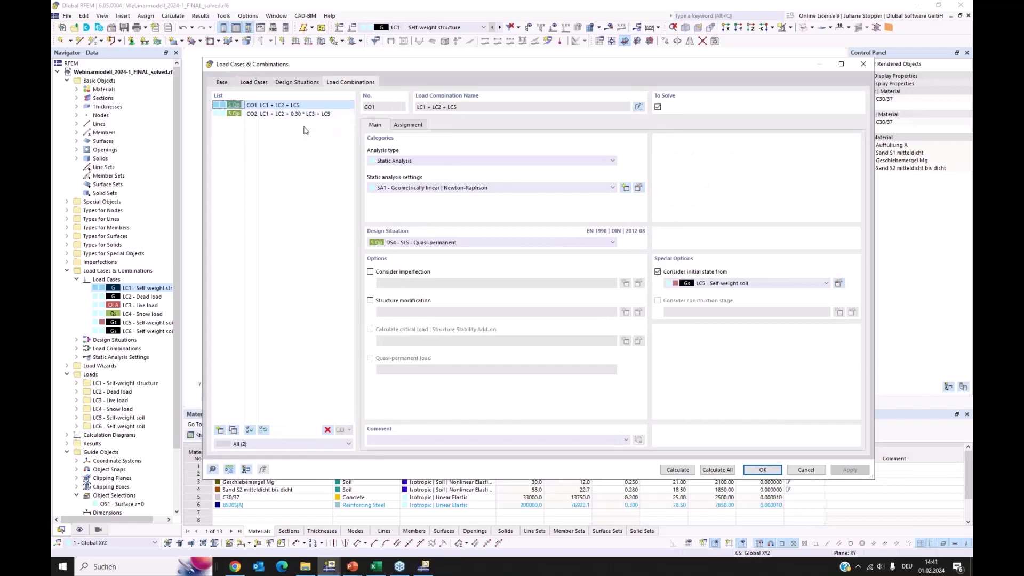
click(805, 470)
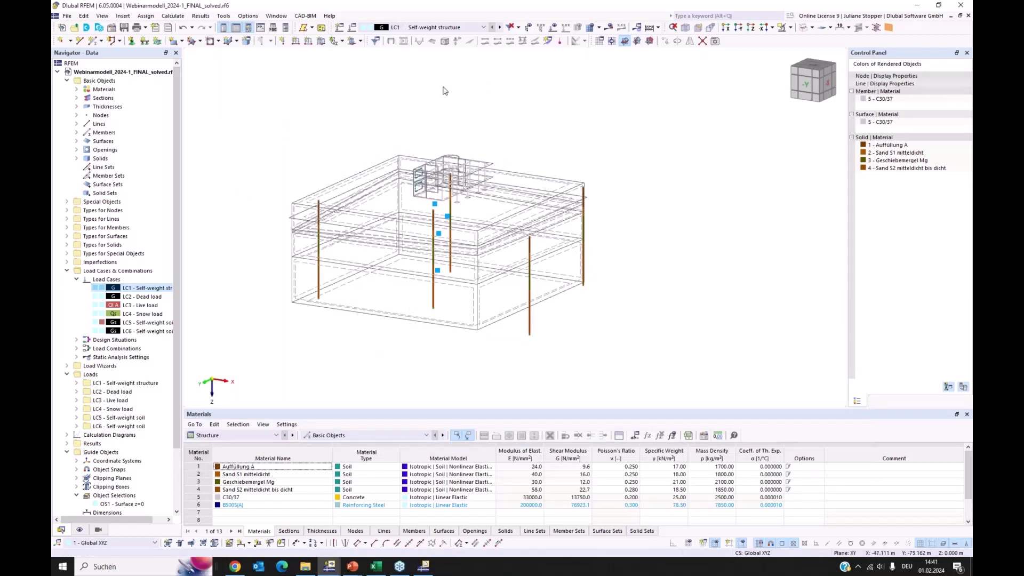
Step: Display the results of load case LC6 - Self-weight soil and turn off the separation lines between the isobands
click(468, 27)
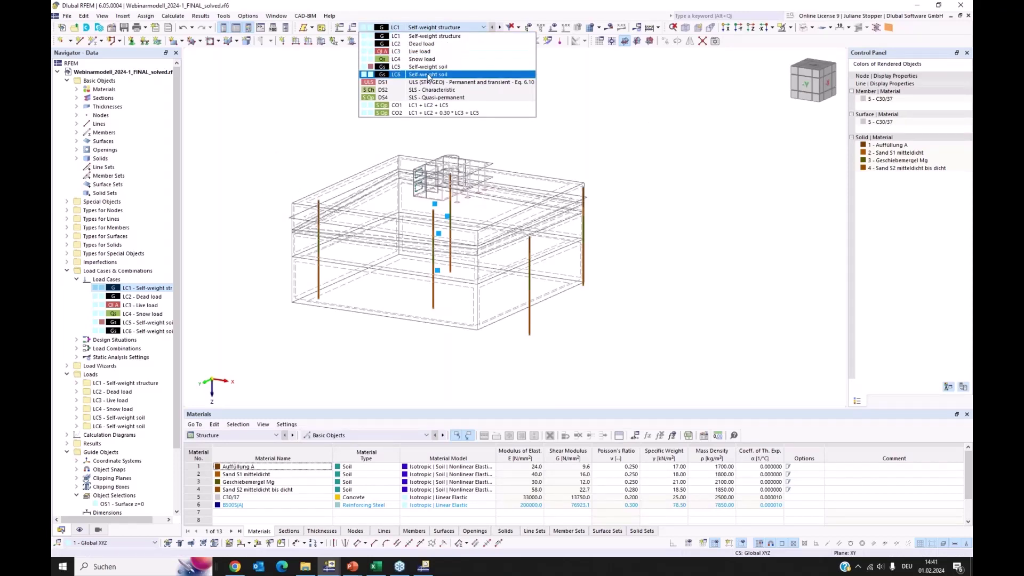
key(Escape)
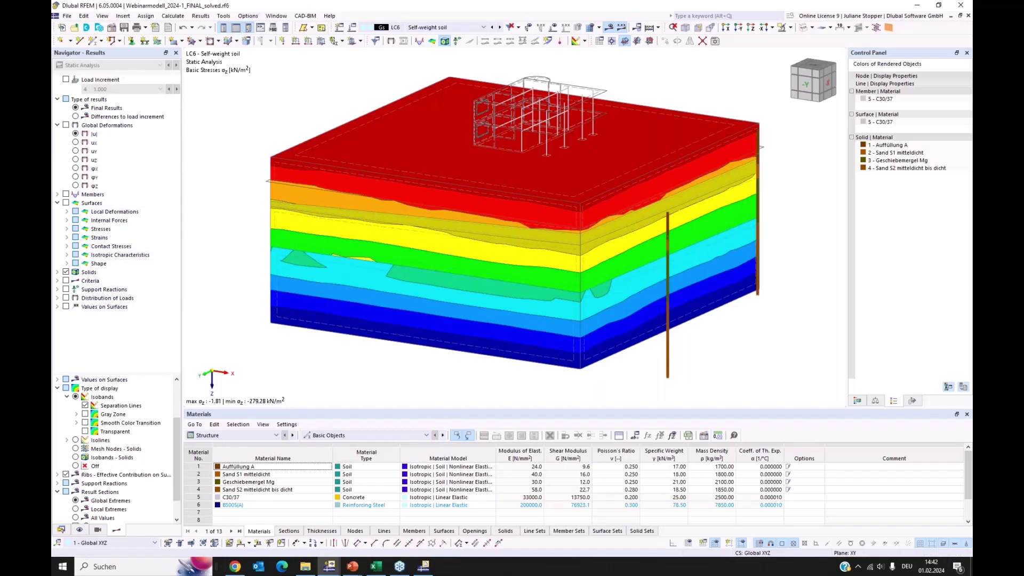
scroll(132, 435, down, 1)
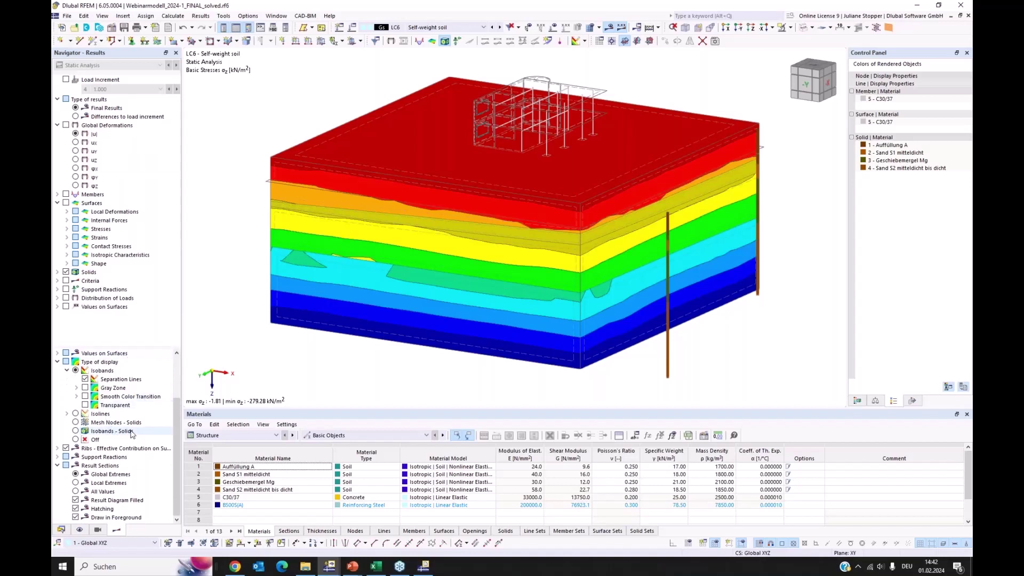
drag(177, 418, 181, 388)
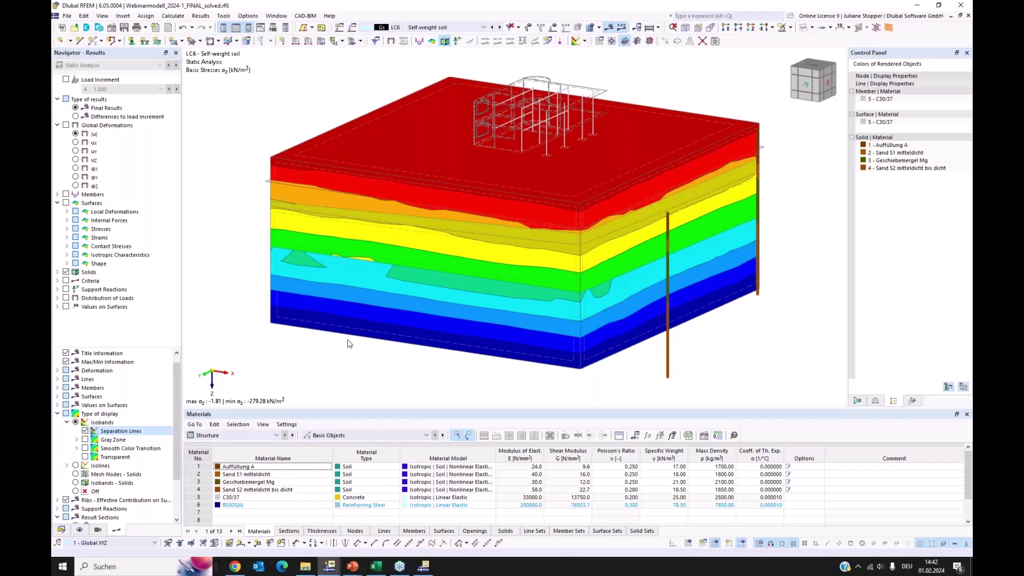
key(space)
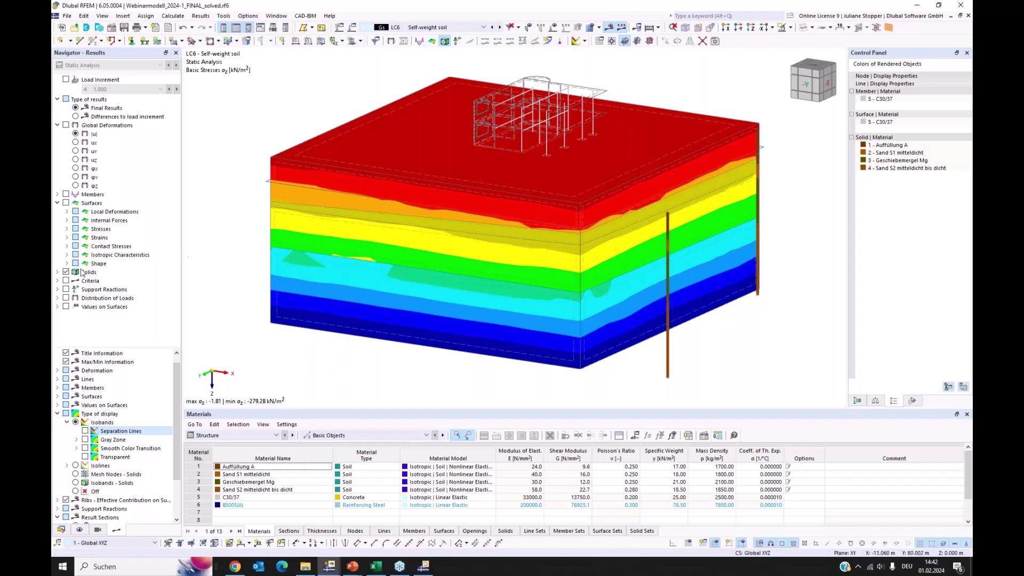
Step: Expand the stress results of the solids and show the colour scale for the basic stresses σz
click(58, 272)
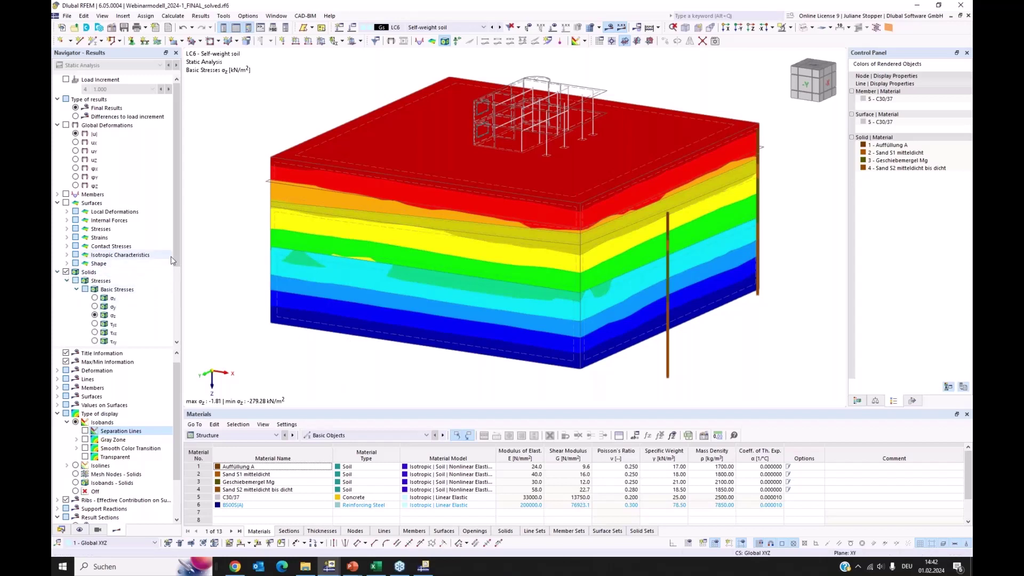
scroll(175, 261, down, 2)
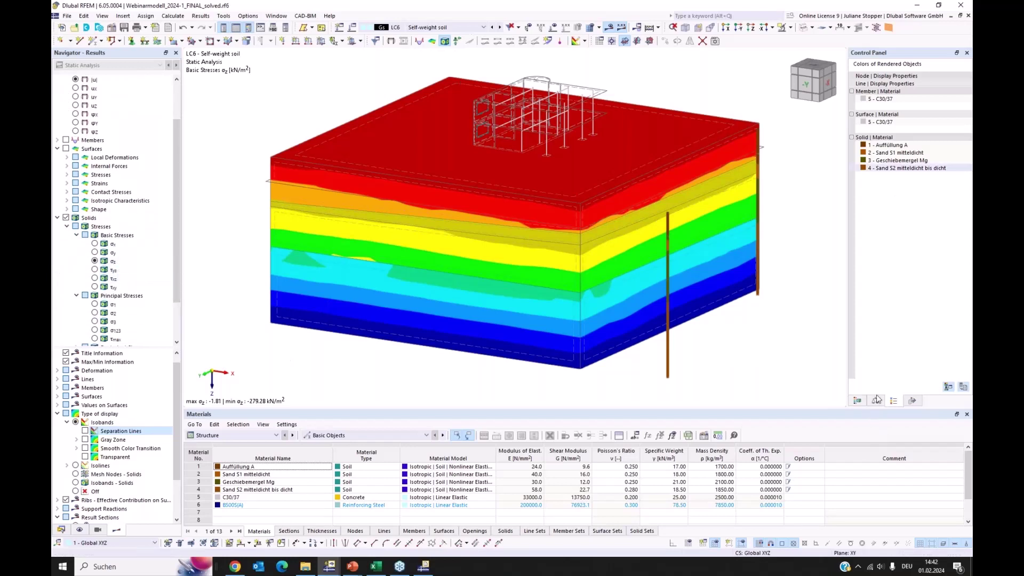
click(858, 401)
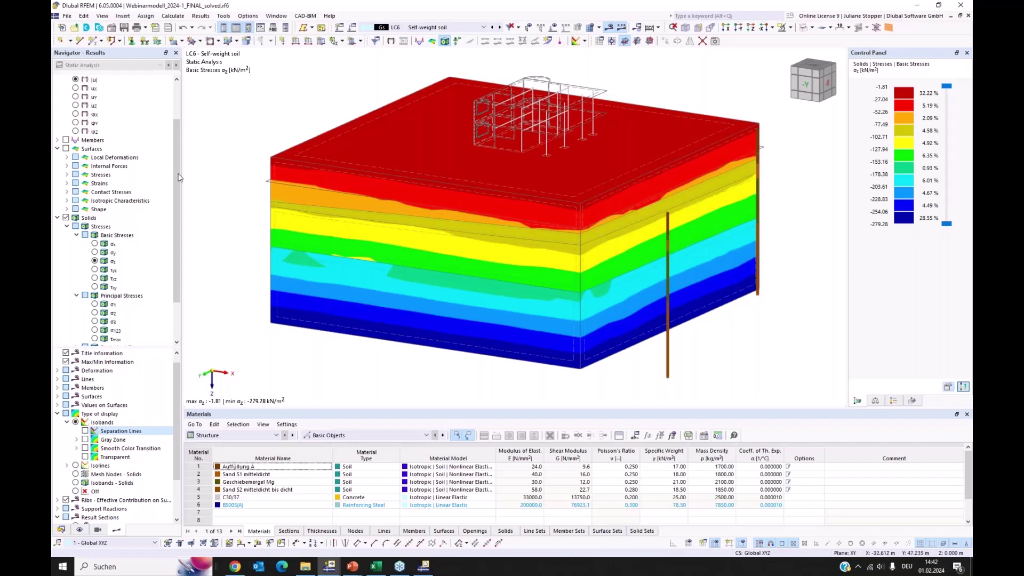
Step: Compare the basic stresses σz of the solids between self-weight soil load cases LC5 and LC6
click(456, 28)
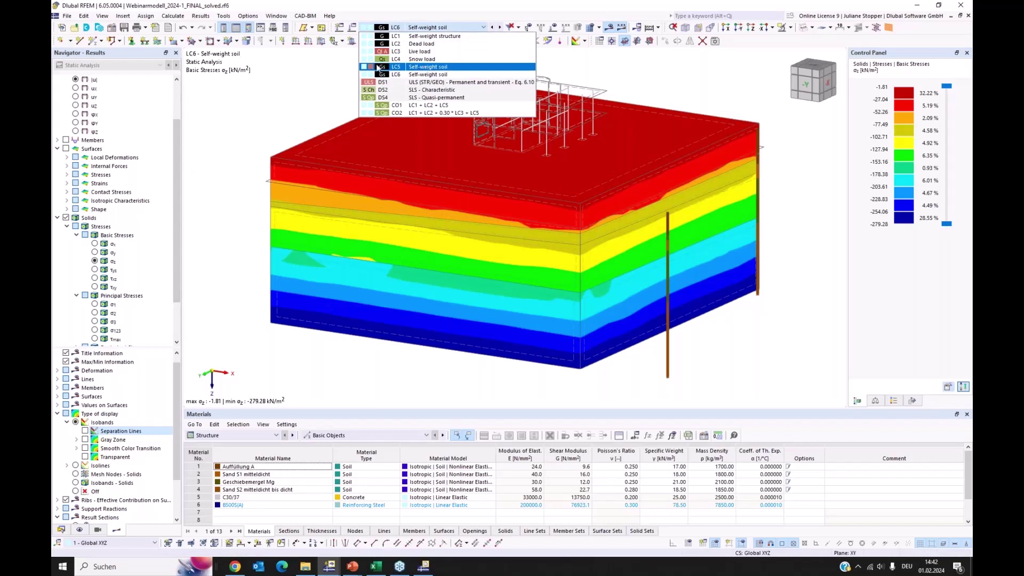
click(431, 74)
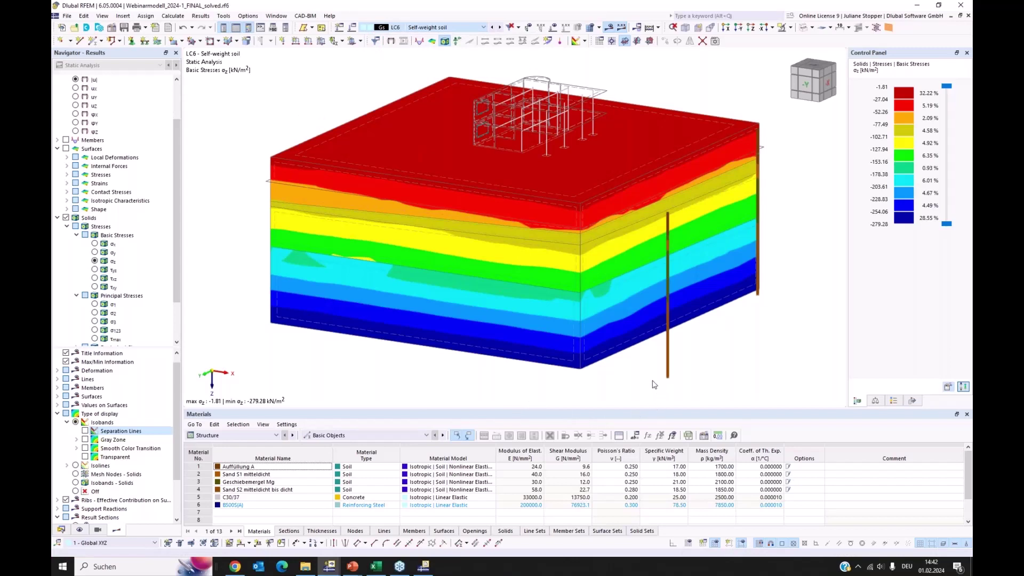
key(Up)
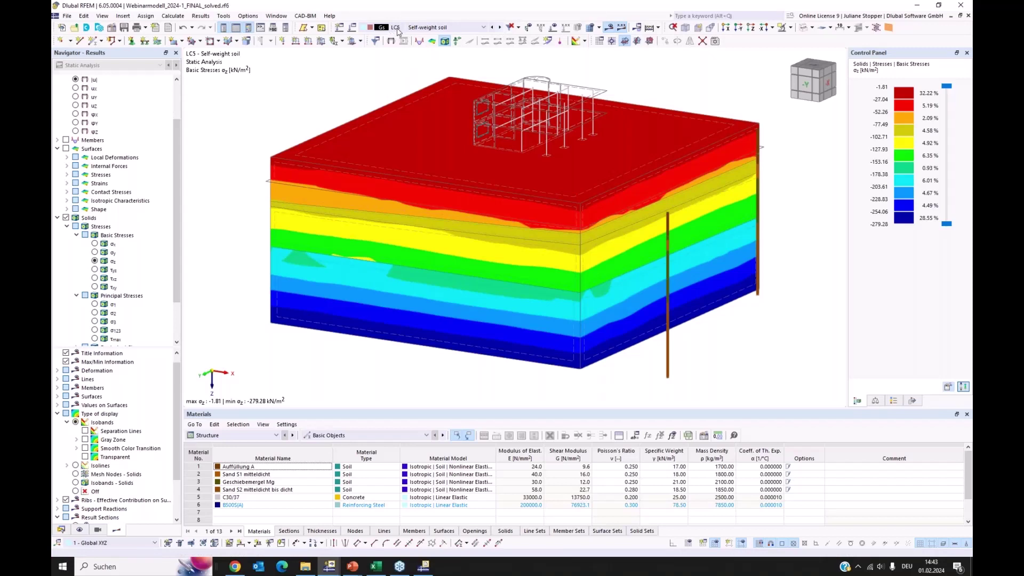
scroll(397, 30, down, 1)
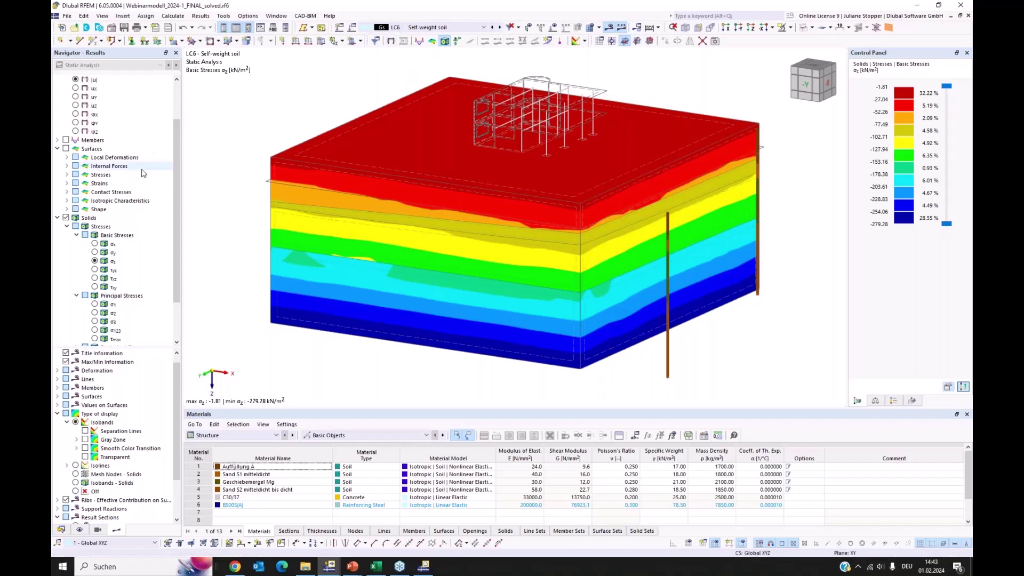
Step: View the global deformations |u| of load case LC5, and return to the solid stresses σz
scroll(143, 173, up, 2)
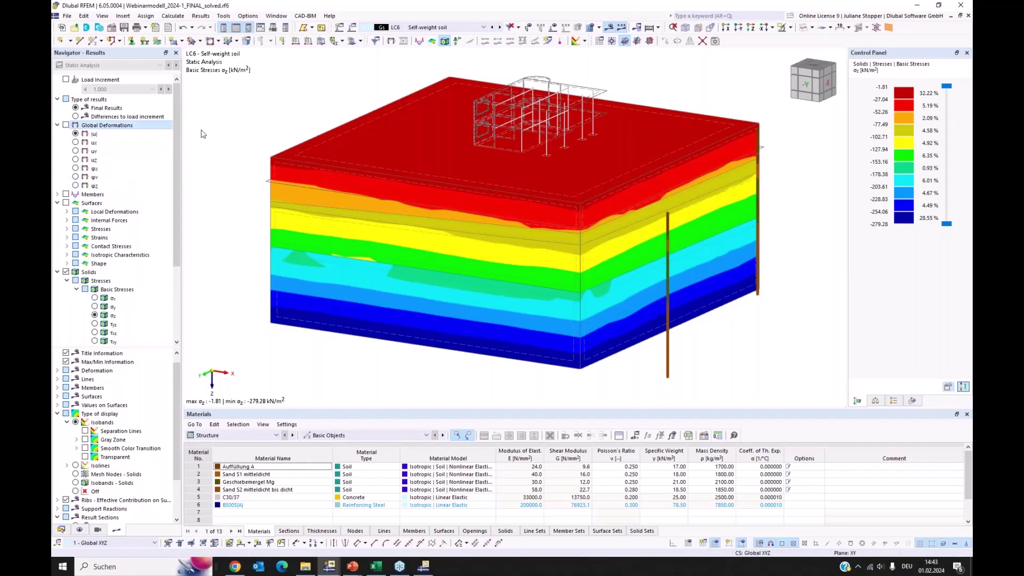
key(space)
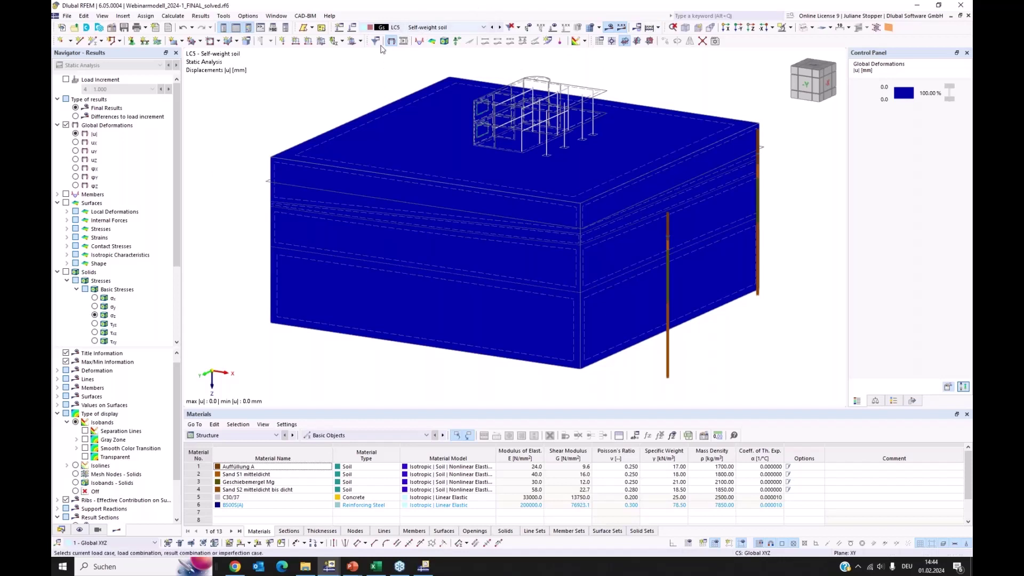
click(80, 272)
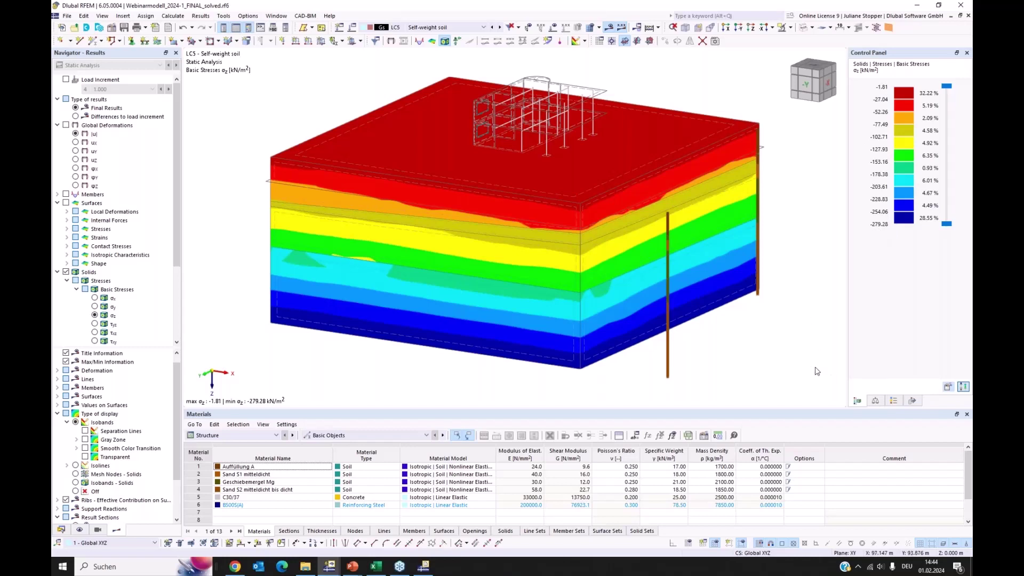
Step: Display the solid stresses σz of load combination CO2 and examine their distribution in the soil block from several sides
click(459, 28)
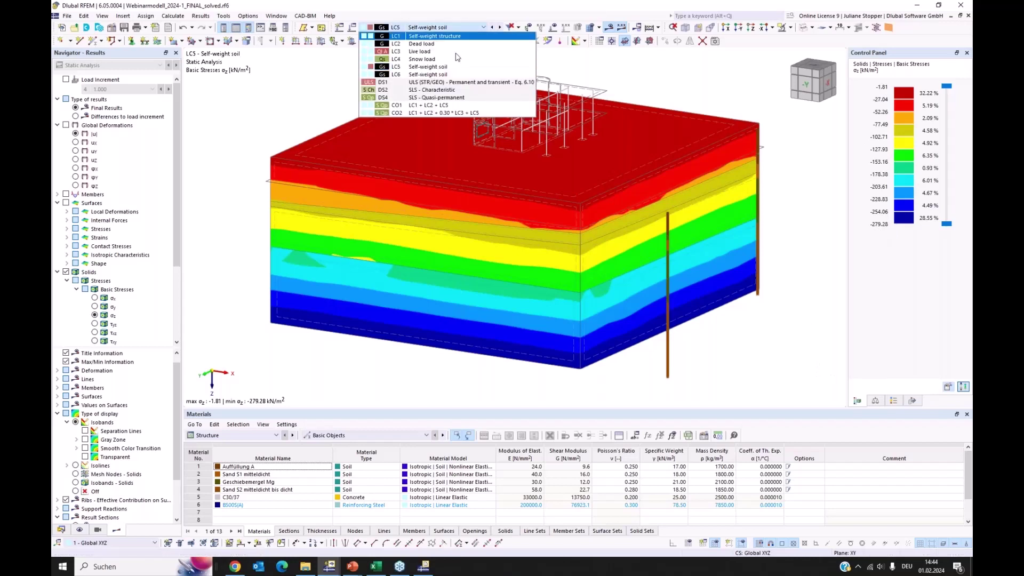
click(427, 113)
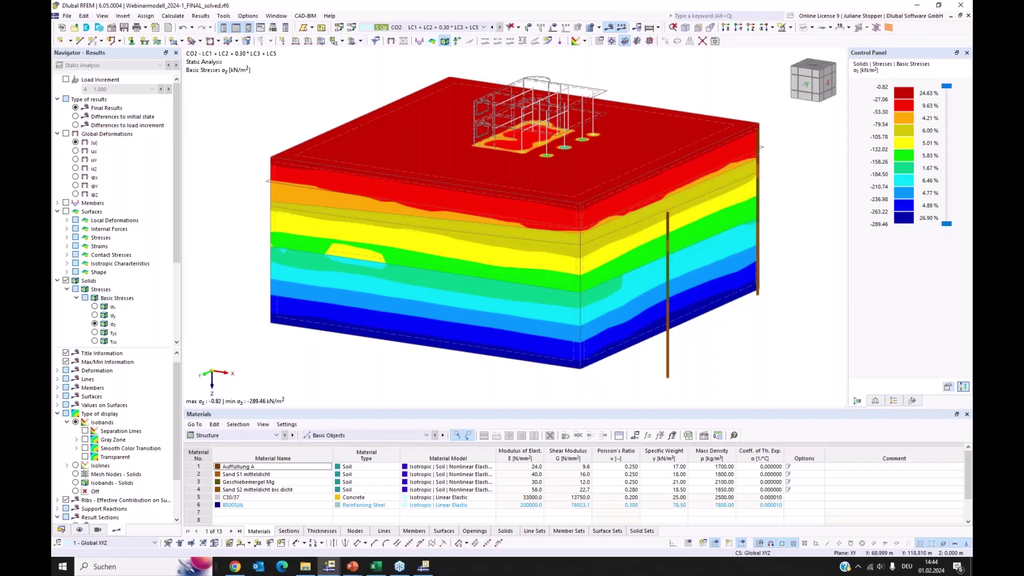
key(F3)
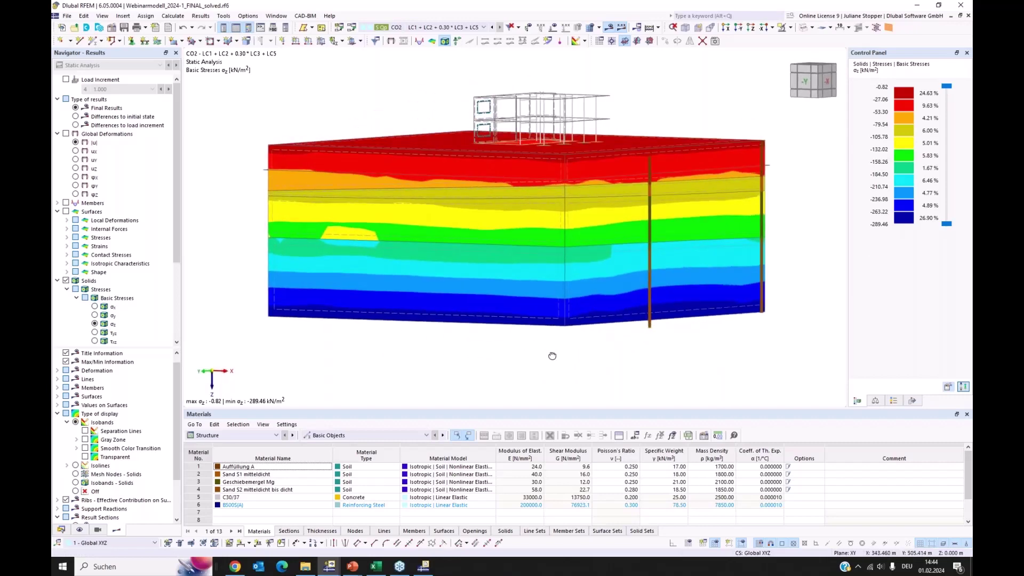
ctrl+middle_drag(552, 356, 619, 321)
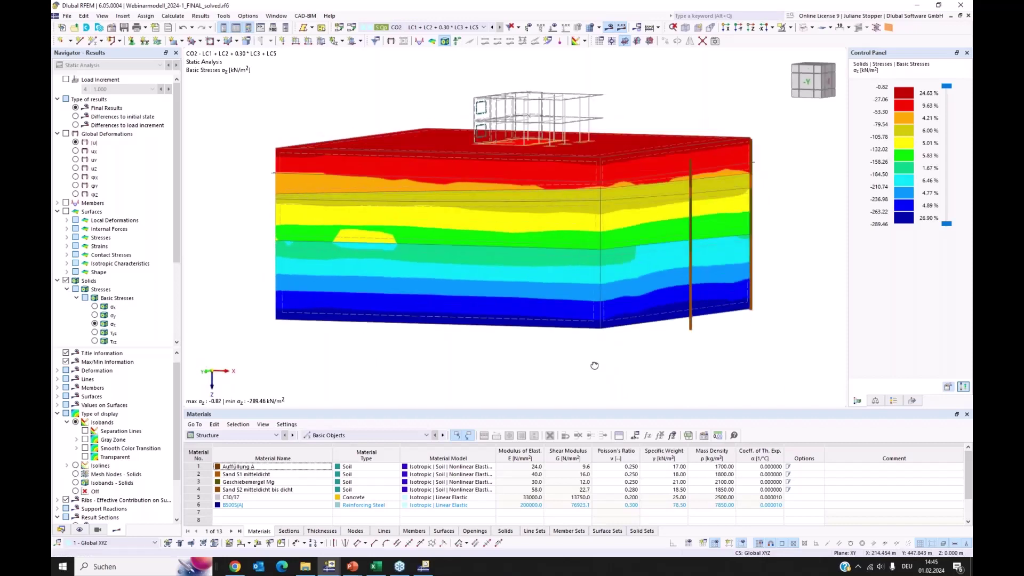
ctrl+middle_drag(594, 365, 605, 174)
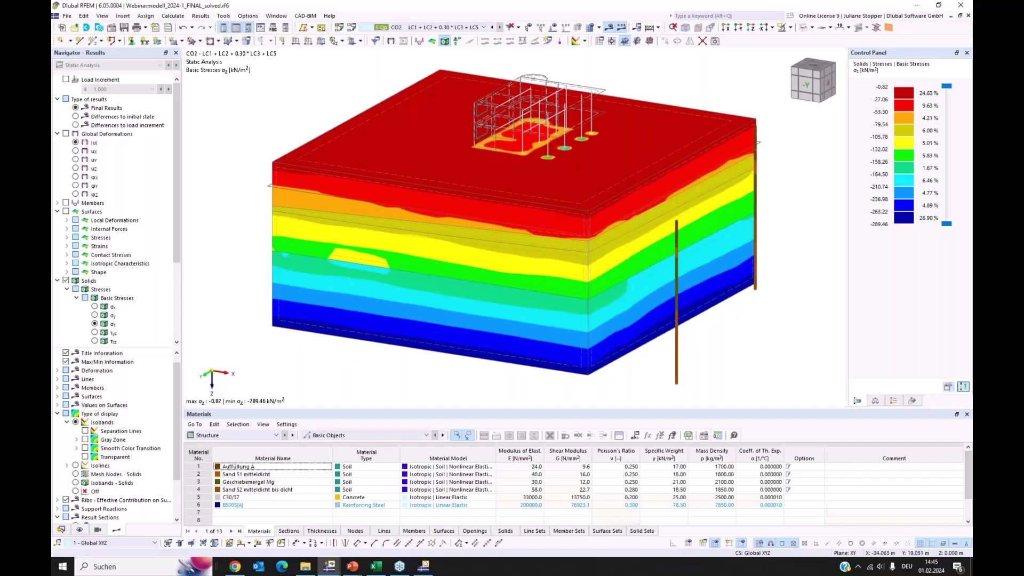
ctrl+middle_drag(405, 202, 308, 201)
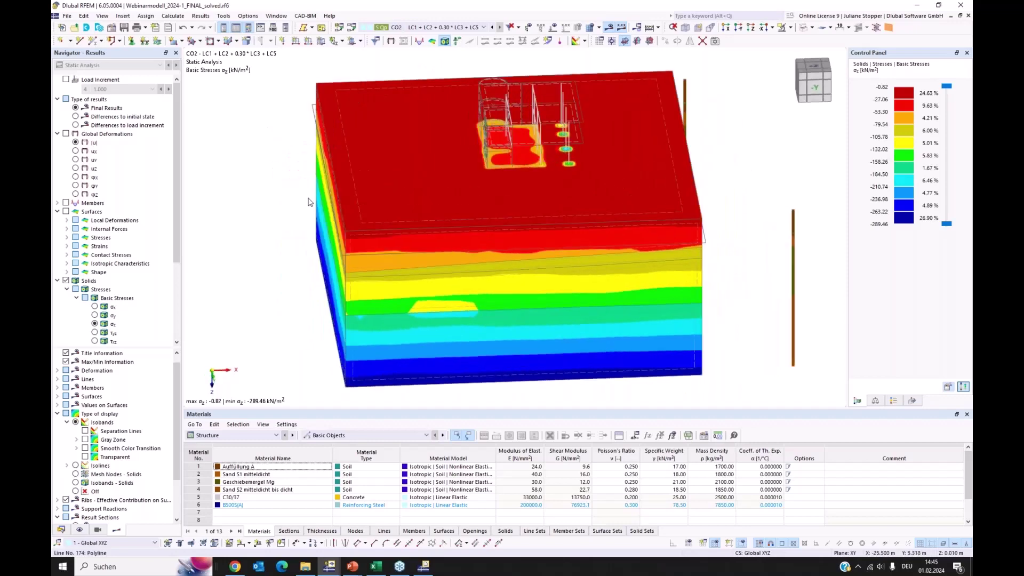
ctrl+middle_drag(817, 286, 613, 218)
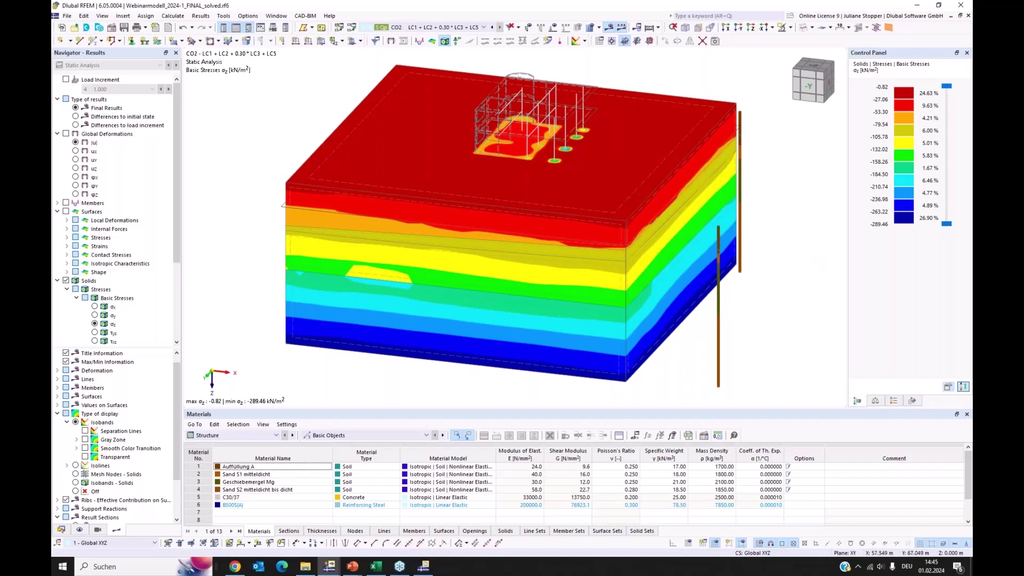
ctrl+middle_drag(817, 208, 817, 167)
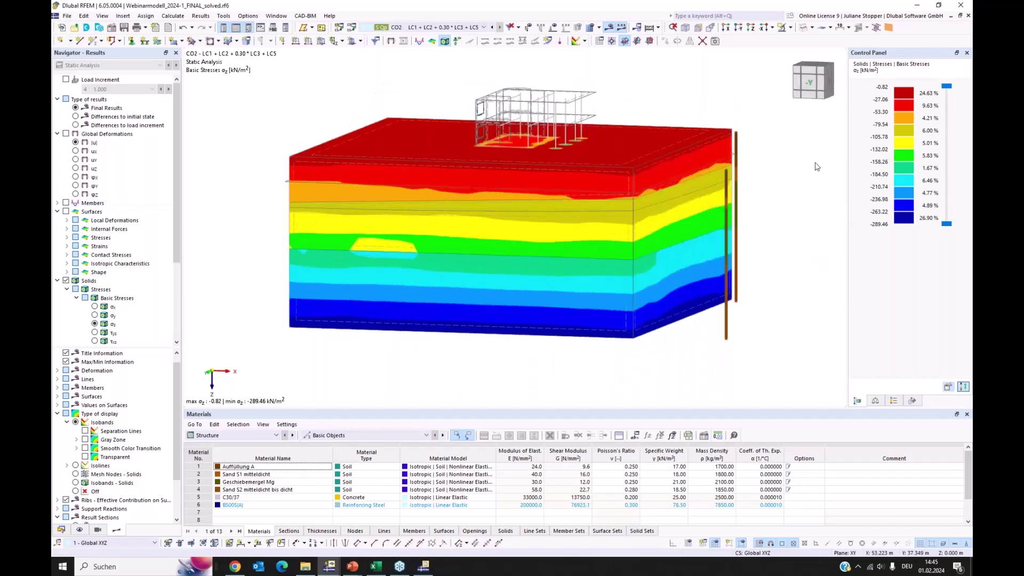
ctrl+middle_drag(817, 167, 812, 223)
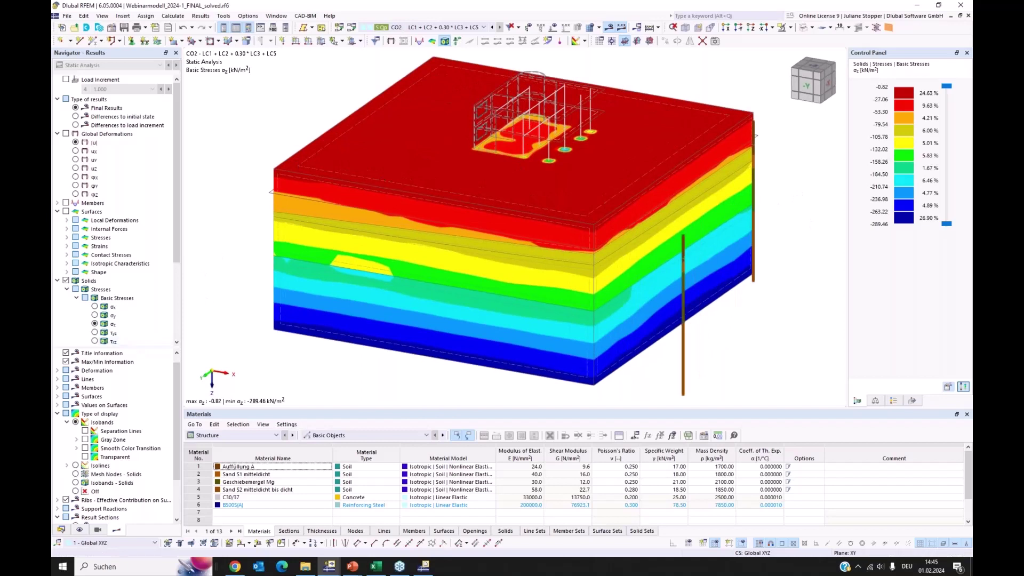
Step: Display the principal stresses σ3 of the solids, using Isobands - Solids as the type of display
drag(139, 349, 136, 395)
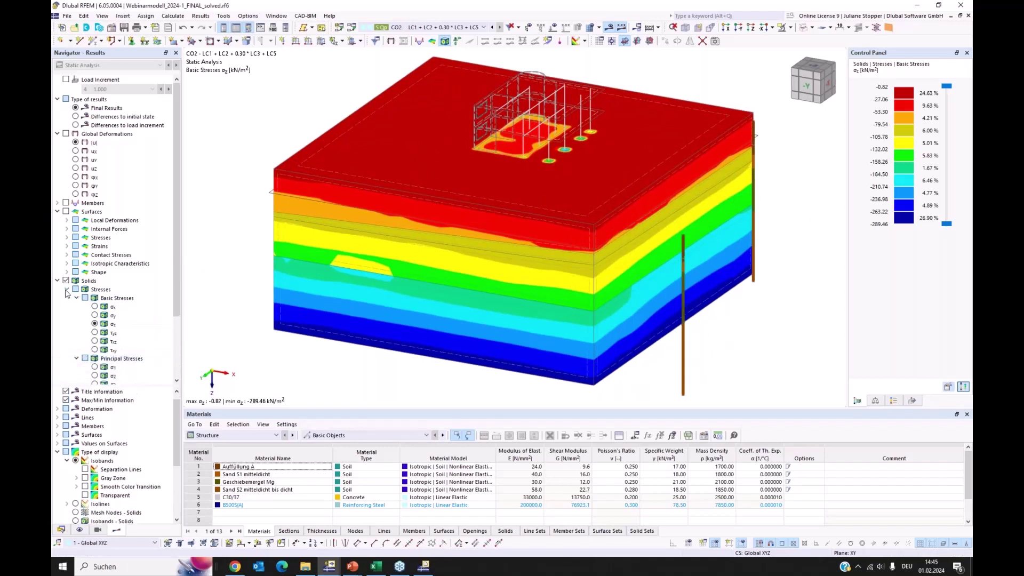
click(67, 289)
click(67, 289)
click(77, 298)
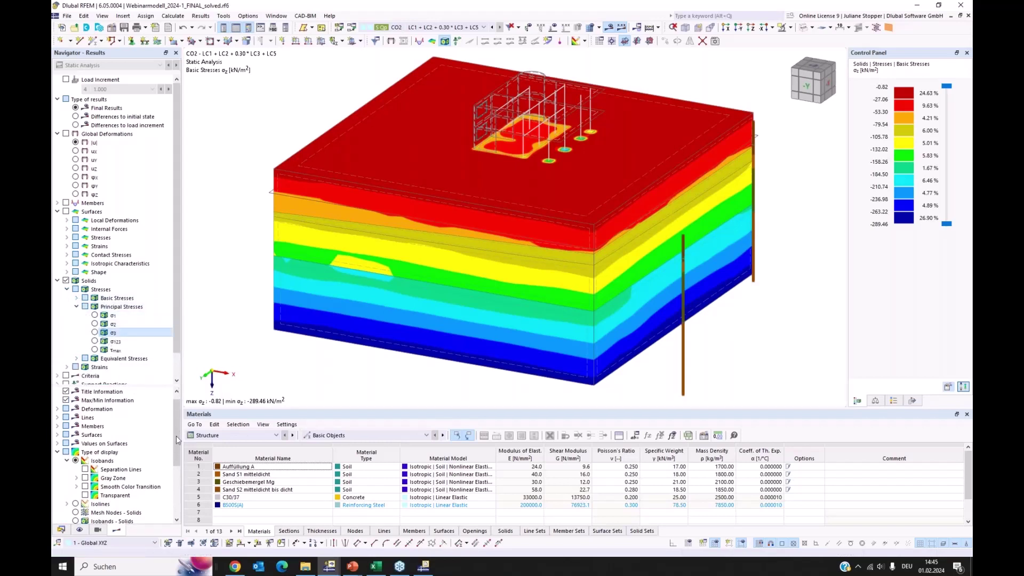
scroll(176, 437, down, 3)
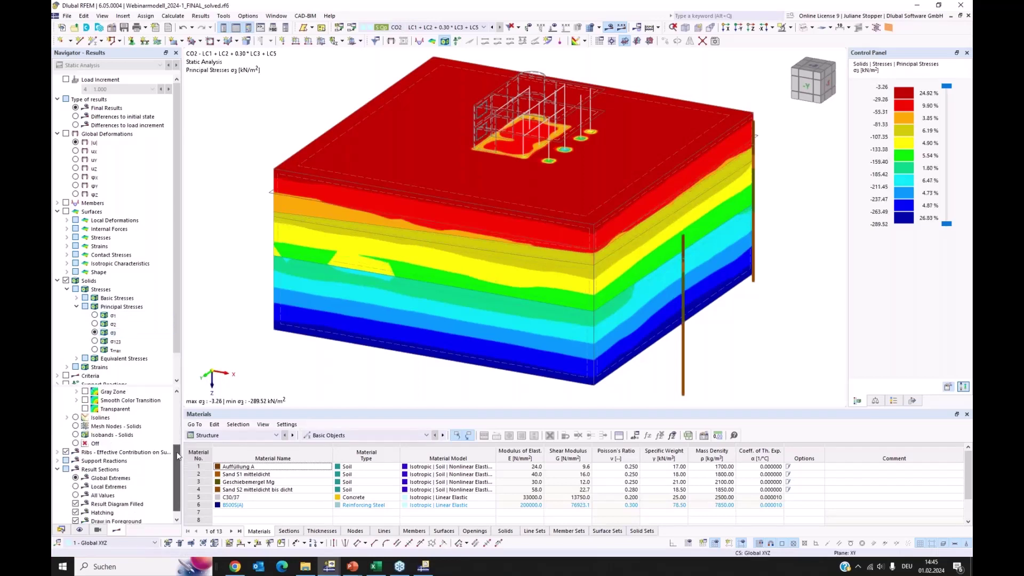
click(75, 435)
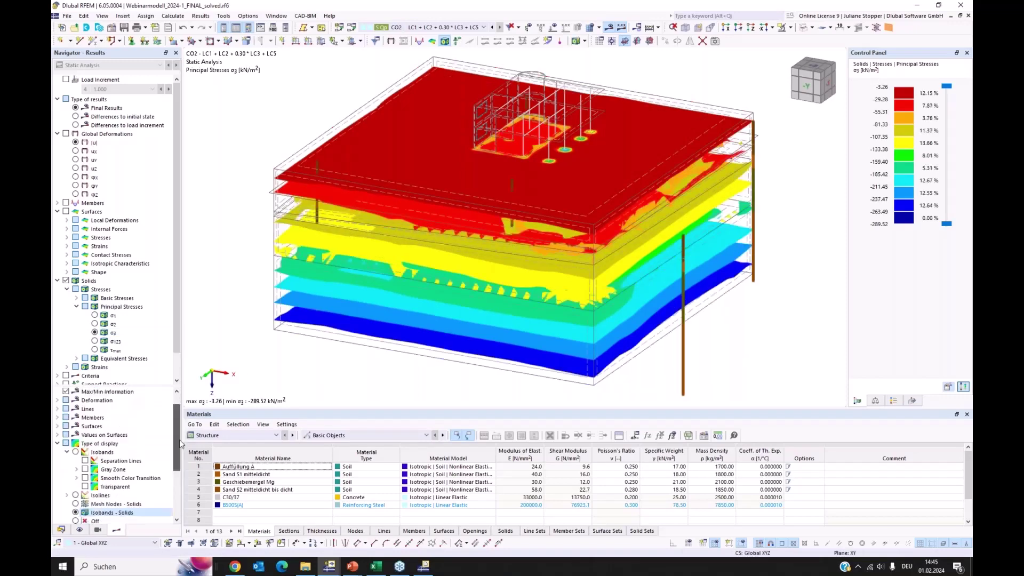
Step: Show the σ3 results as differences to the initial state and examine the stress zone beneath the building
scroll(161, 406, up, 4)
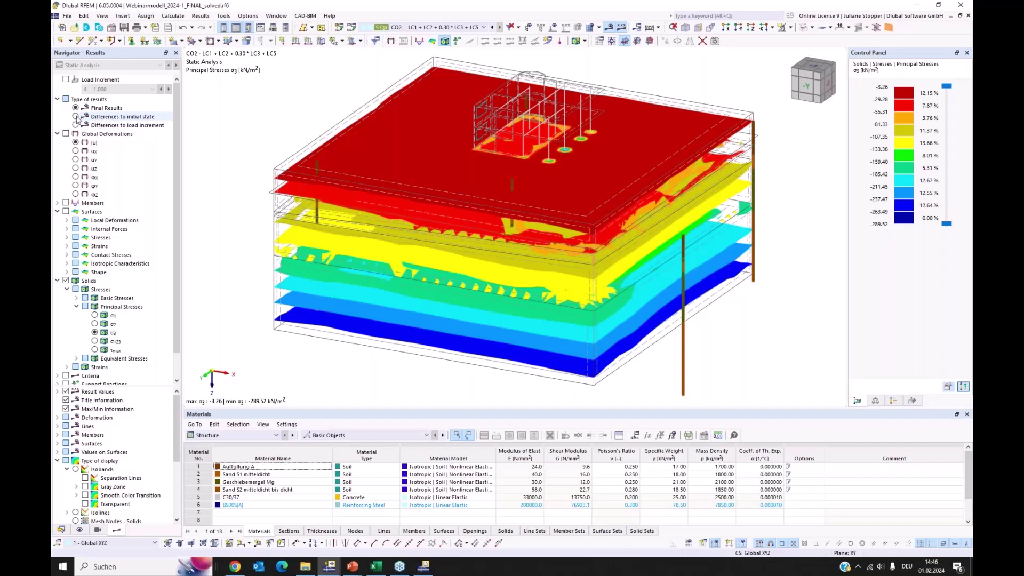
click(75, 117)
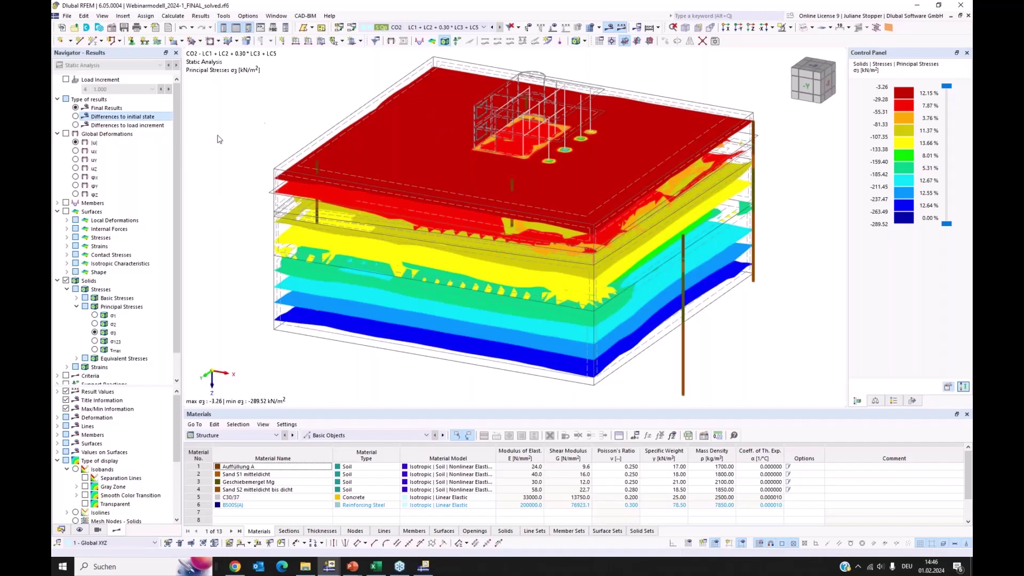
click(122, 116)
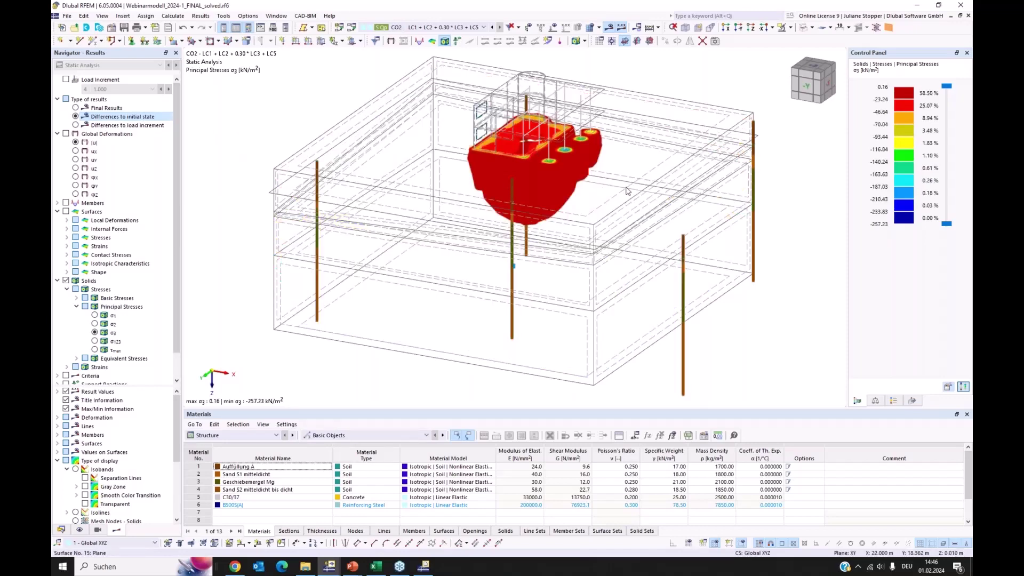
ctrl+middle_drag(790, 263, 478, 126)
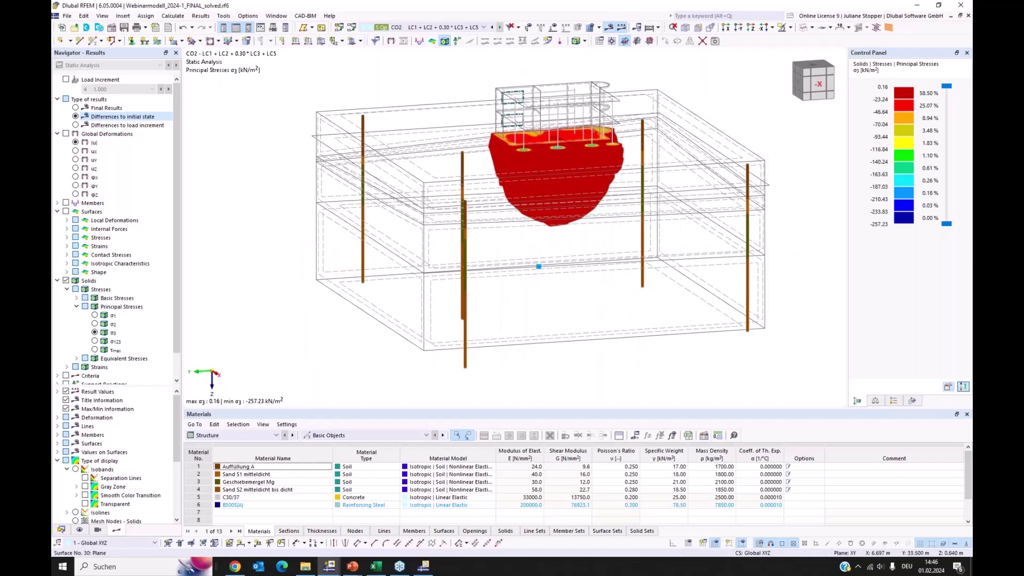
ctrl+middle_drag(479, 192, 352, 179)
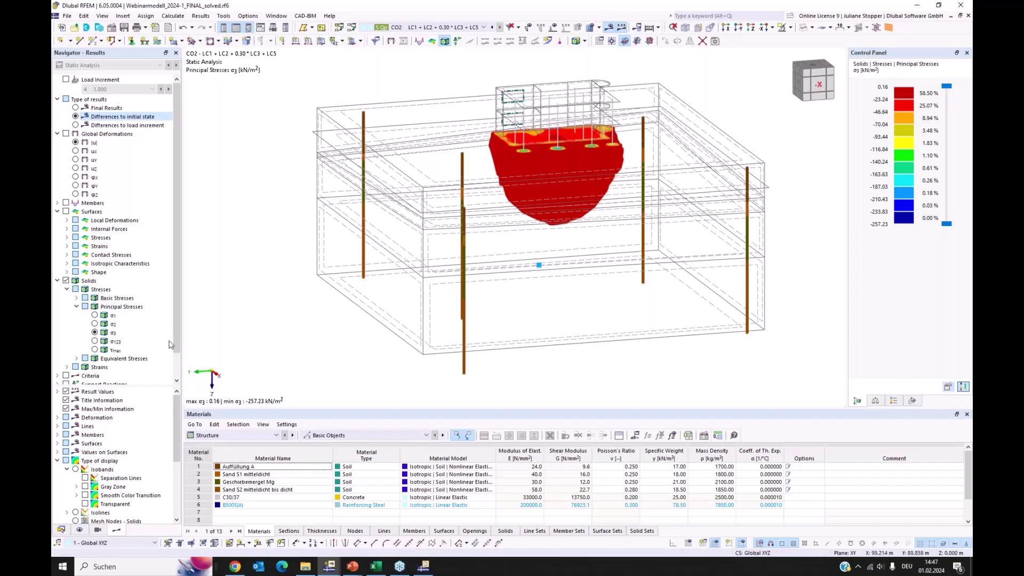
Step: Switch the solid results back to the basic stresses σz and display them as regular isobands
scroll(176, 372, down, 1)
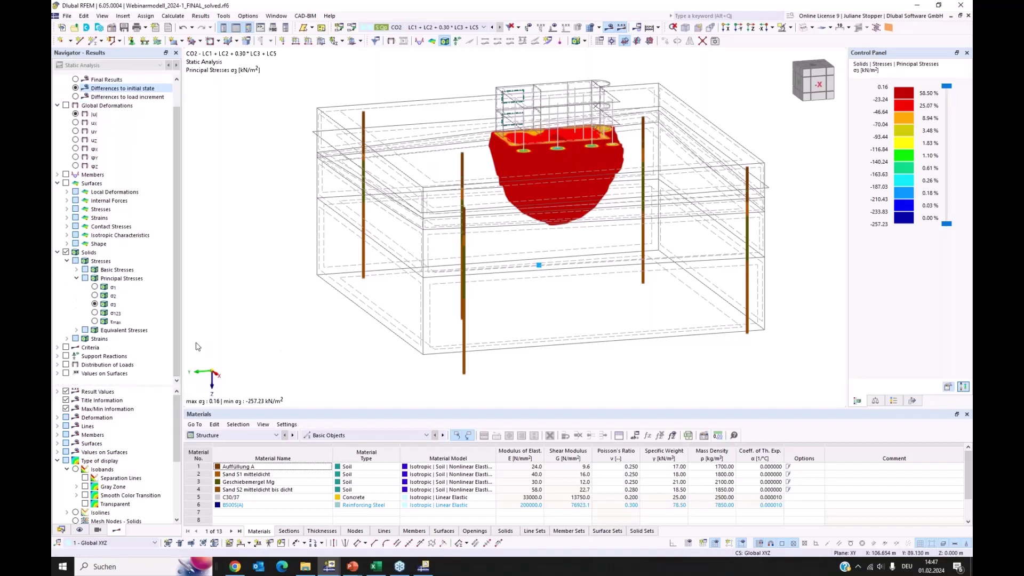
click(77, 279)
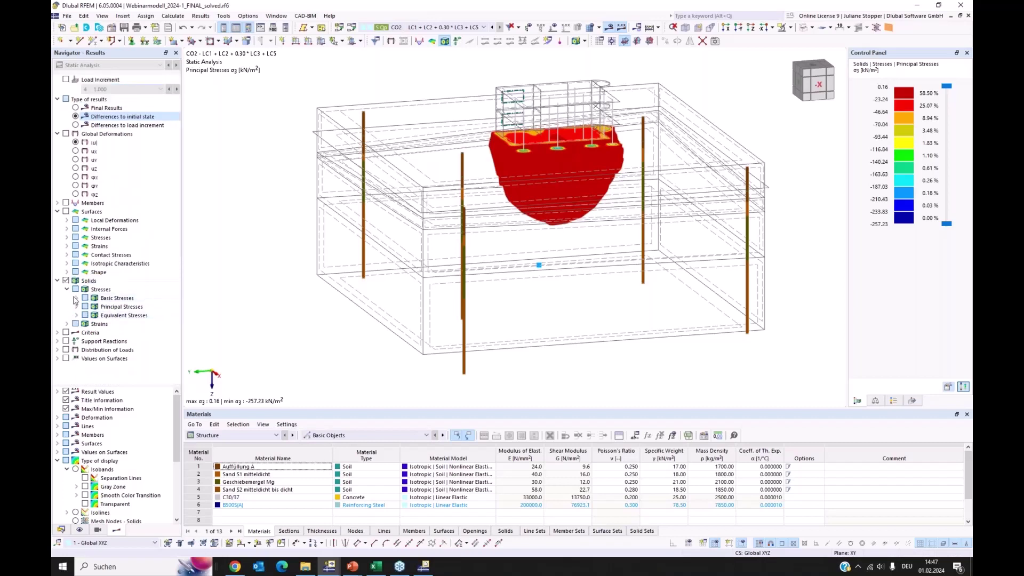
click(77, 299)
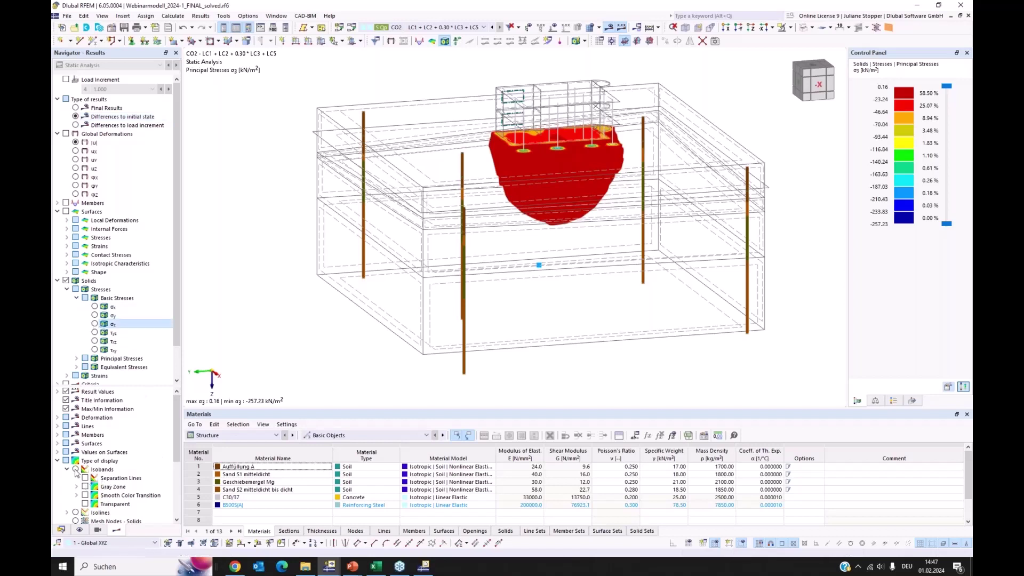
key(space)
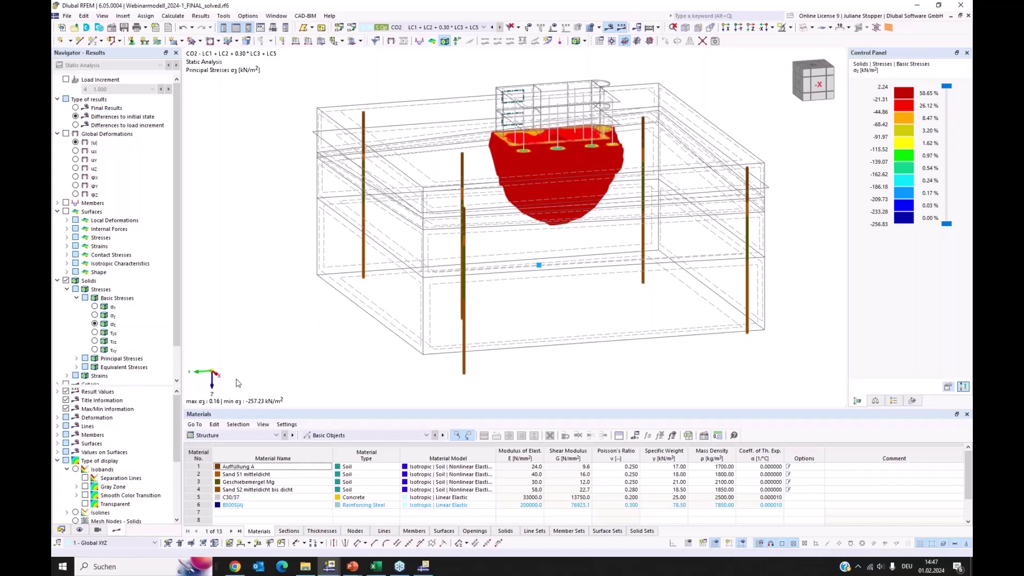
Step: Turn off the separation lines in plan view and display the global deformations |u| of CO2
click(752, 28)
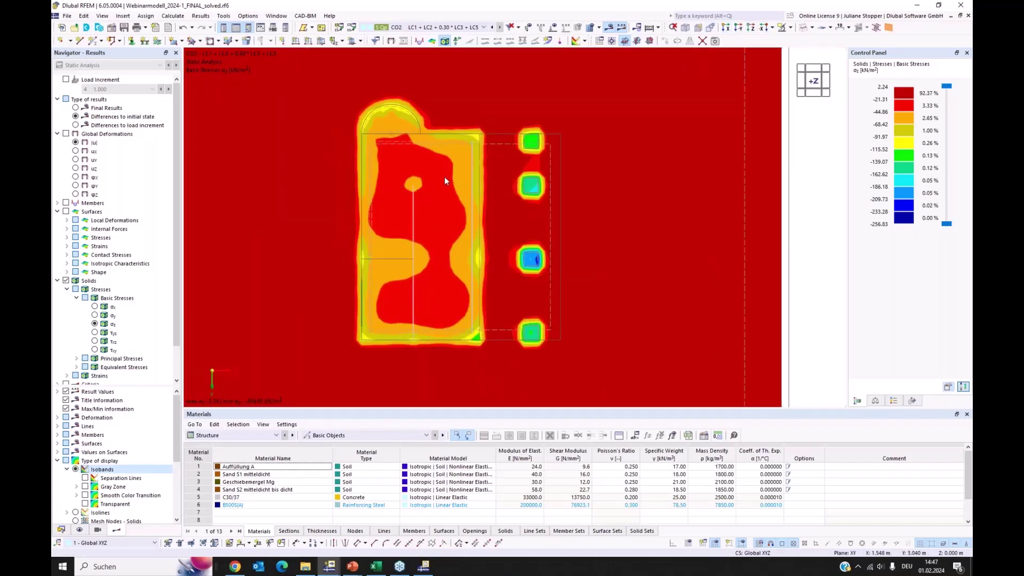
click(85, 479)
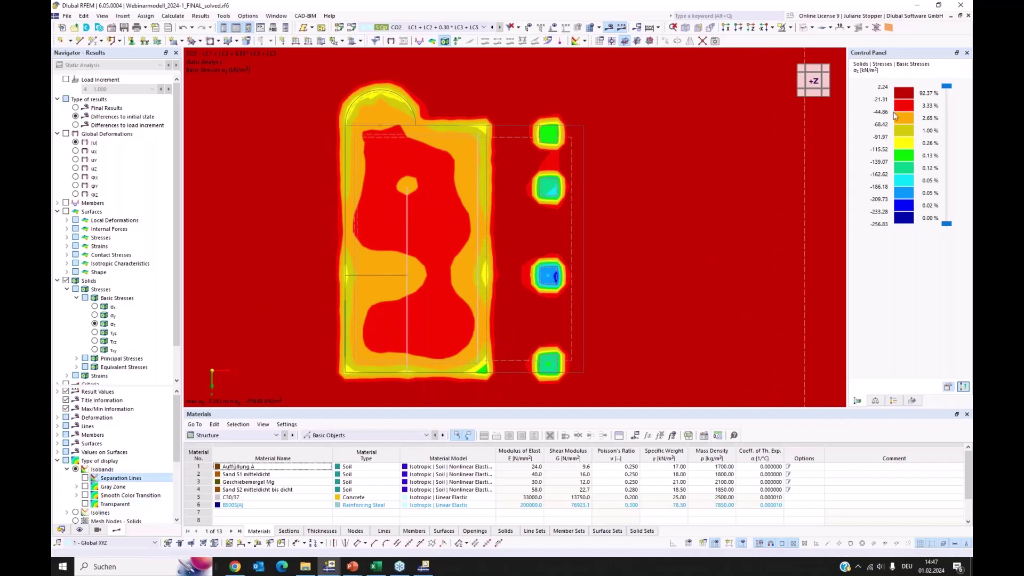
key(space)
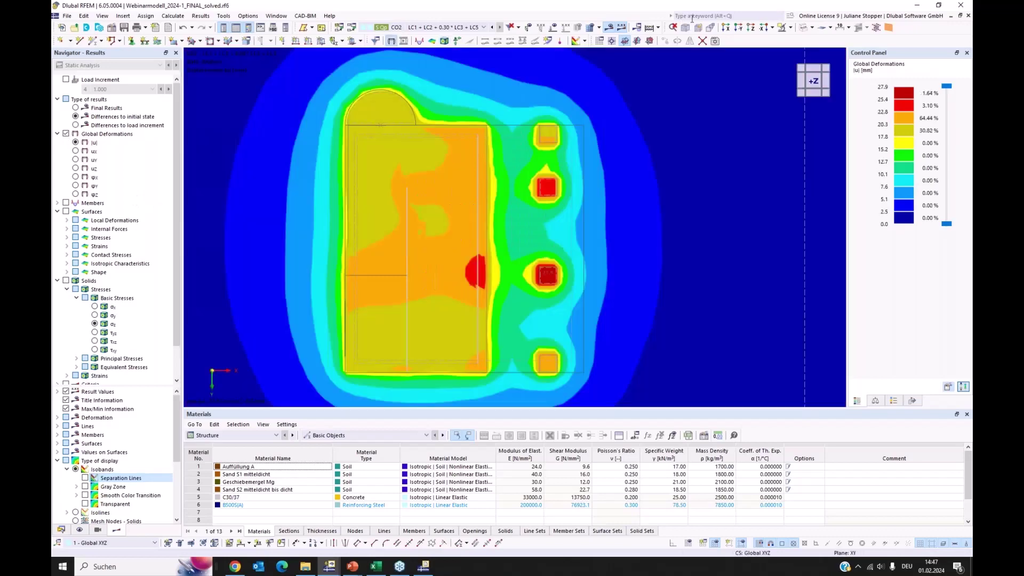
Step: Show the model in isometric view and display the global deformations on all surfaces and all members
click(685, 27)
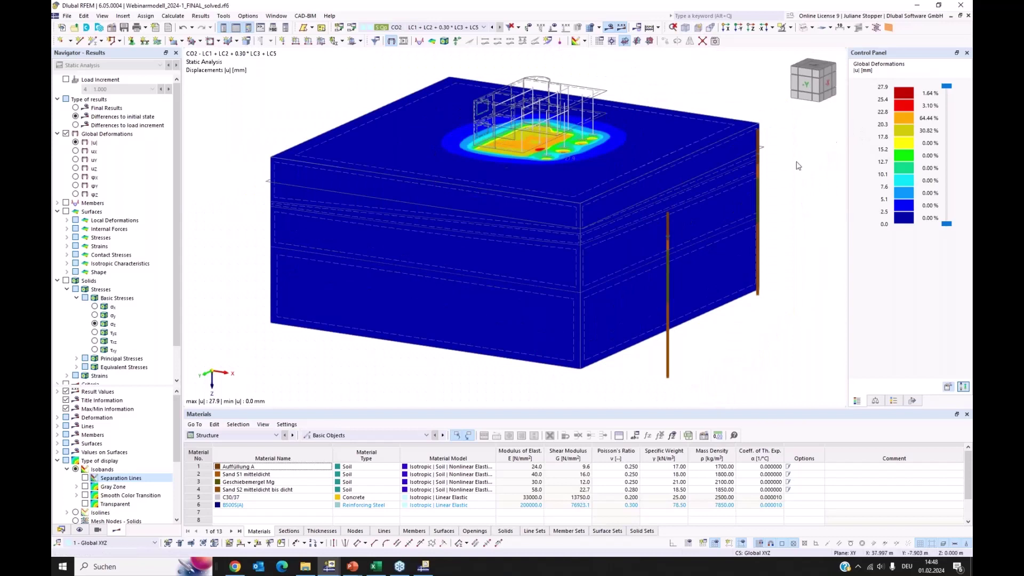
click(913, 401)
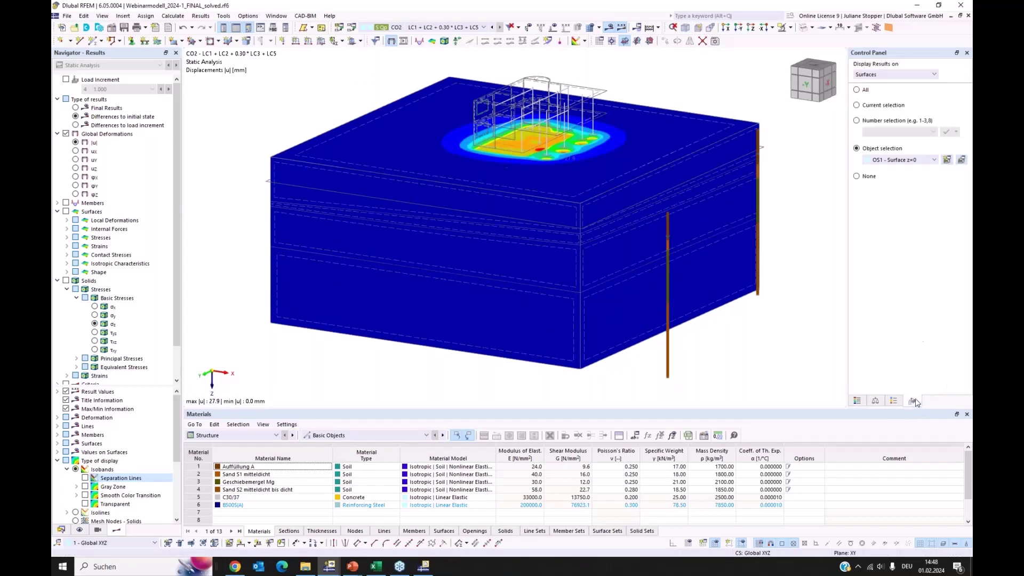
click(858, 90)
click(888, 75)
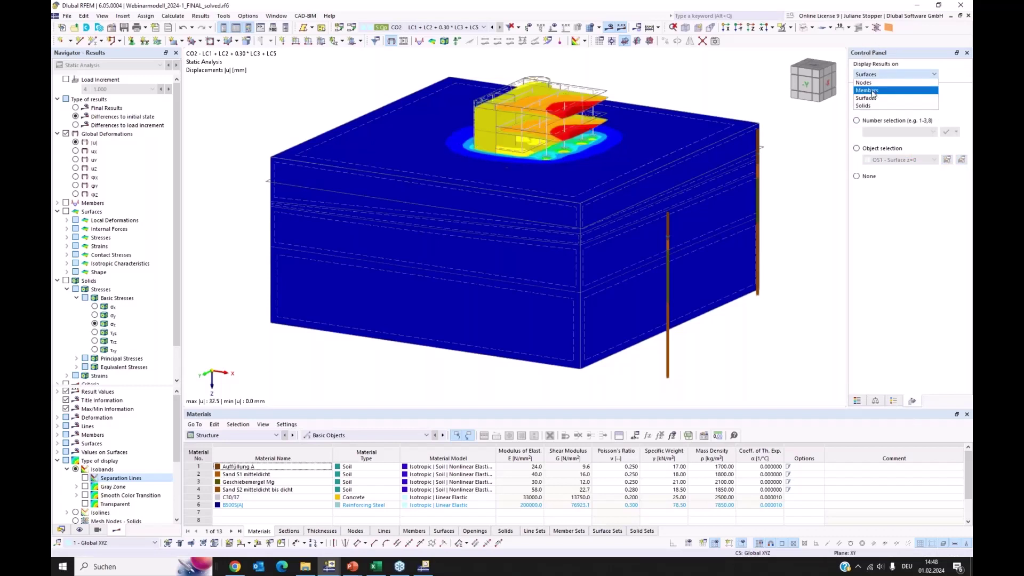
click(872, 91)
click(857, 90)
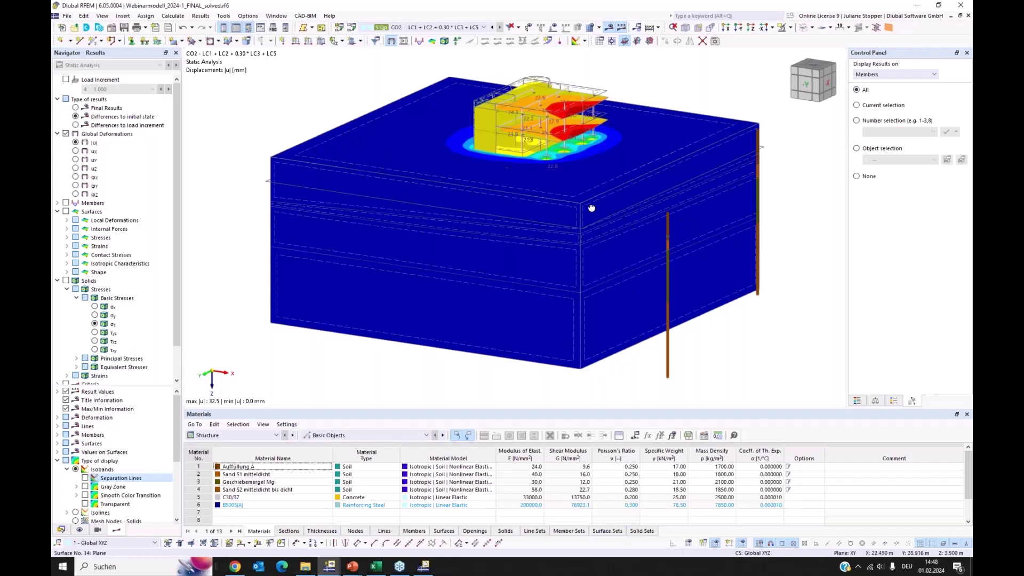
ctrl+middle_drag(592, 208, 585, 206)
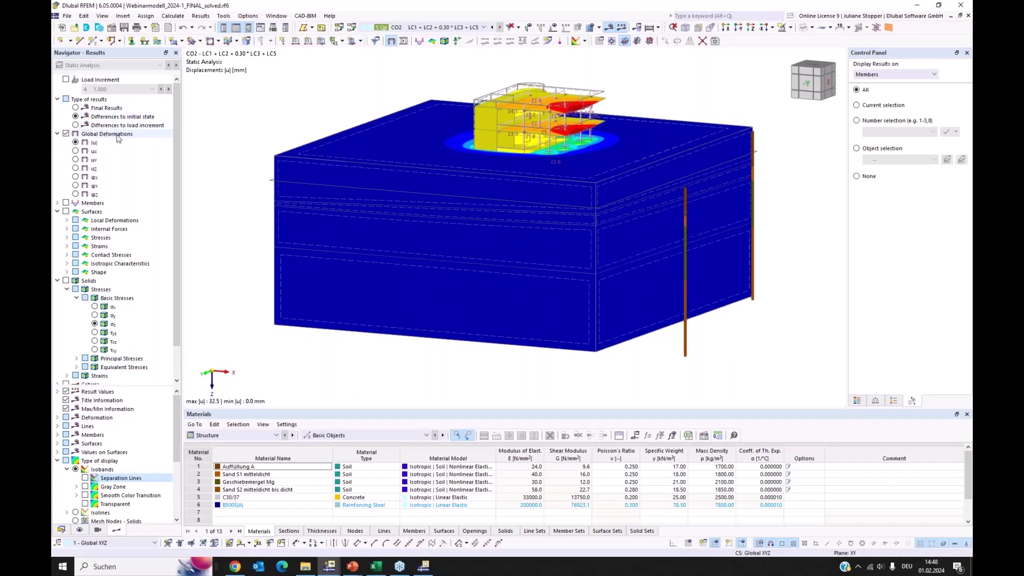
Step: Switch the type of results to Final Results and examine the deformations of the building and the soil around it
click(76, 109)
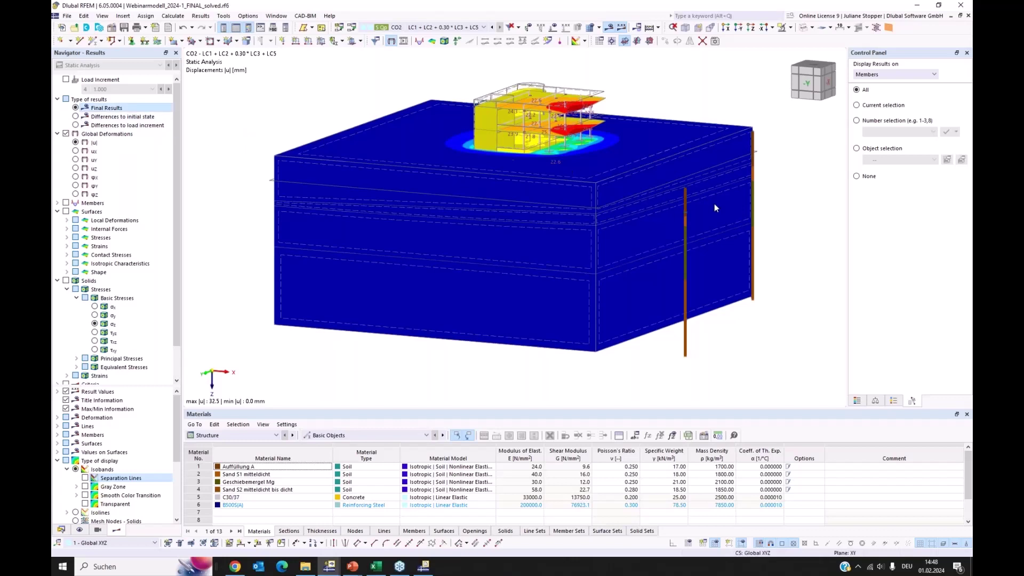
ctrl+middle_drag(793, 217, 762, 229)
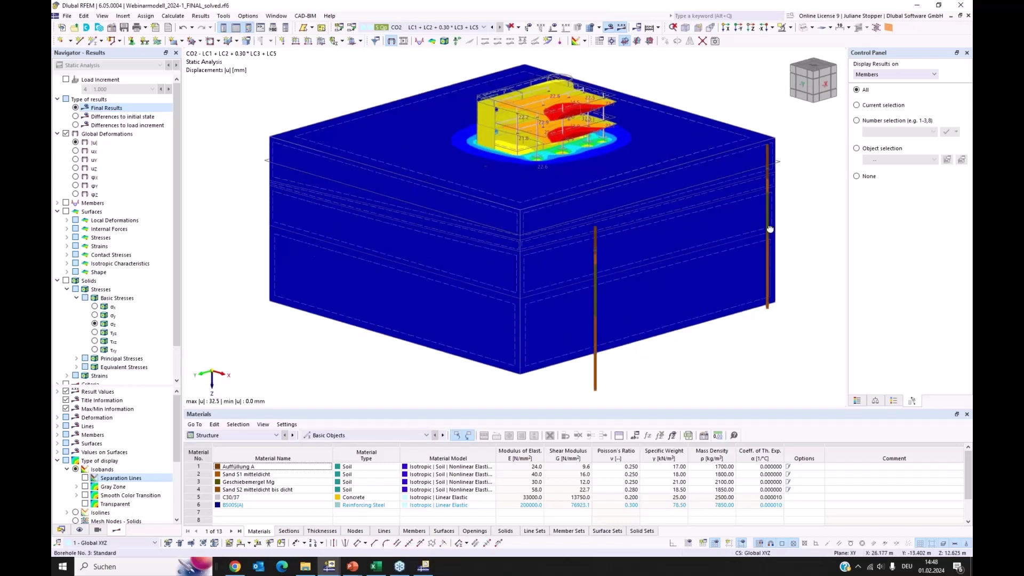
scroll(711, 213, up, 5)
ctrl+middle_drag(433, 187, 499, 194)
scroll(498, 193, up, 5)
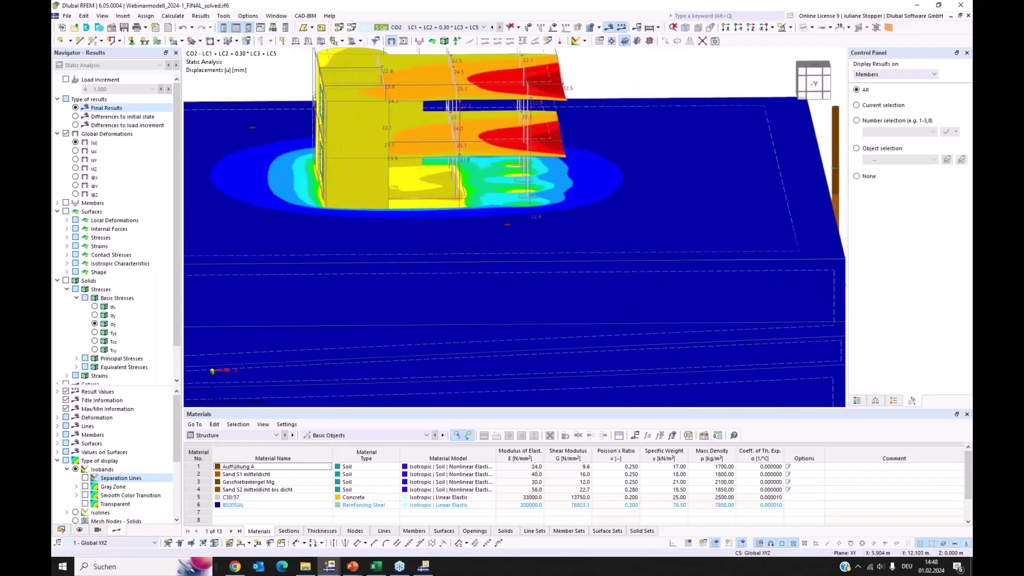
scroll(414, 212, down, 6)
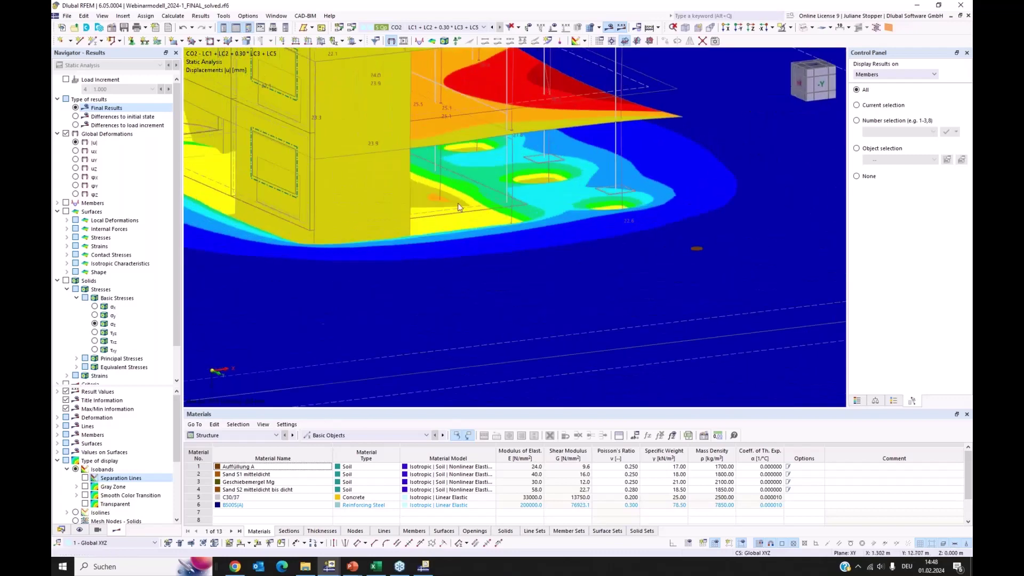
ctrl+middle_drag(571, 208, 838, 162)
scroll(556, 229, down, 4)
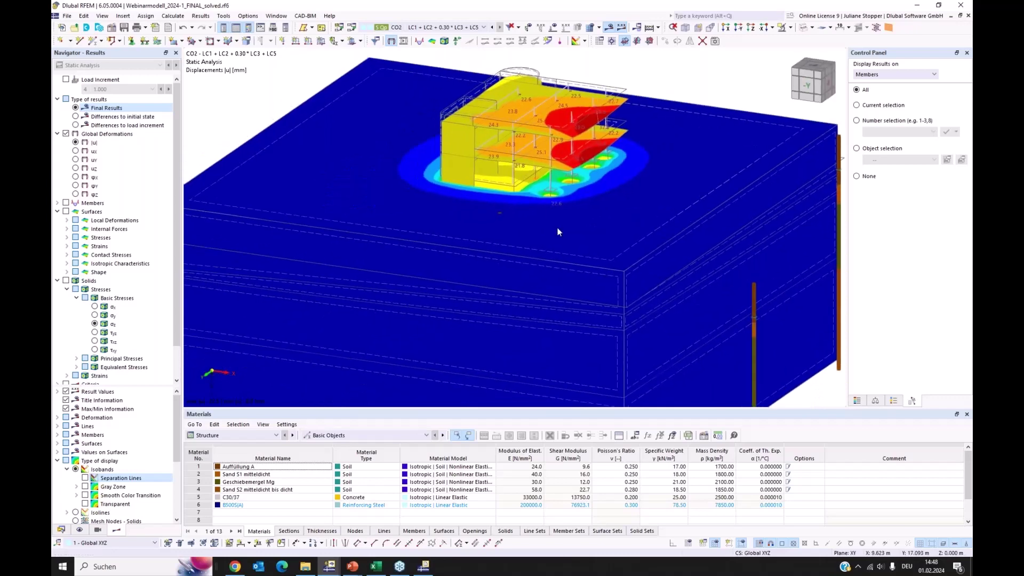
Step: Section the model with the YZ clipping plane, move it to about X = 8.081 m through the footings, and check its settings
ctrl+middle_drag(553, 258, 476, 295)
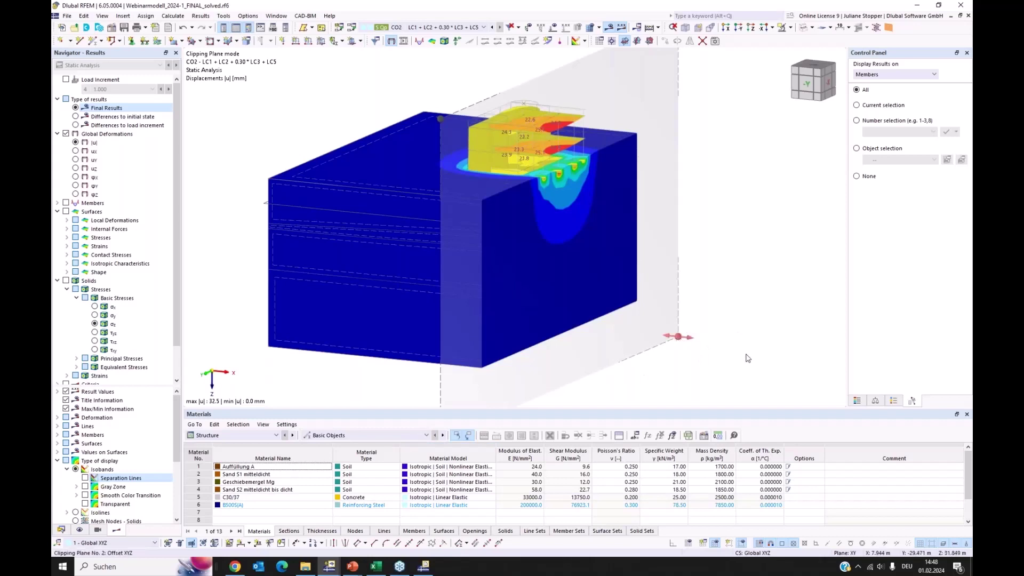
drag(686, 341, 704, 353)
ctrl+middle_drag(704, 353, 702, 347)
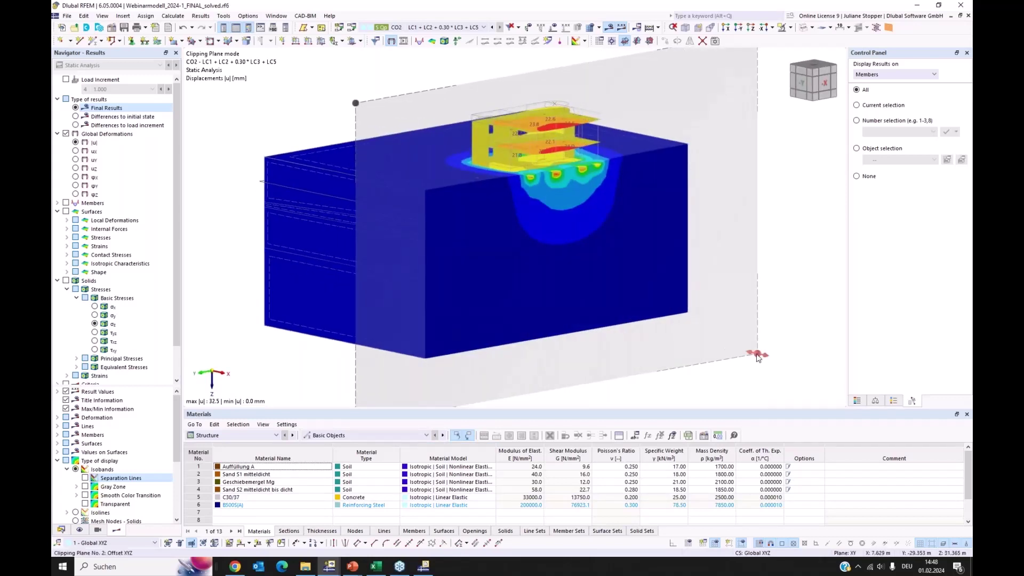
mouse_move(747, 355)
mouse_down()
mouse_move(776, 368)
mouse_move(736, 362)
mouse_move(749, 362)
mouse_up()
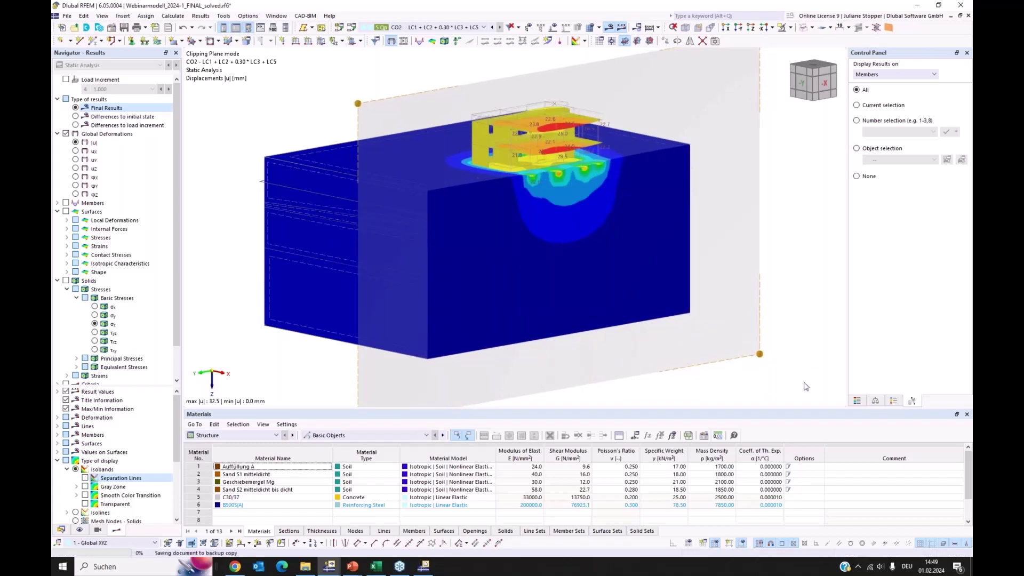
double_click(767, 338)
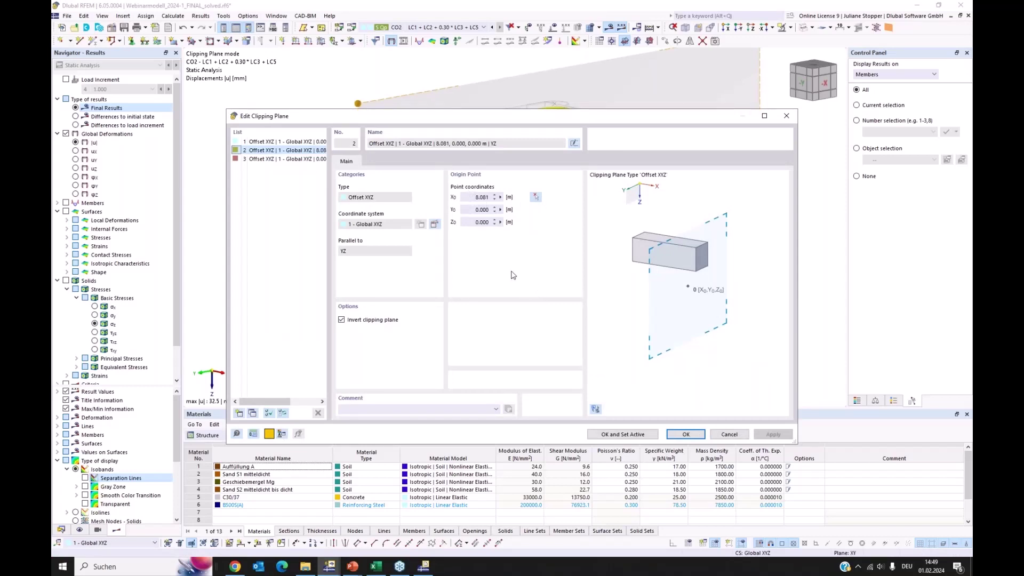
click(729, 434)
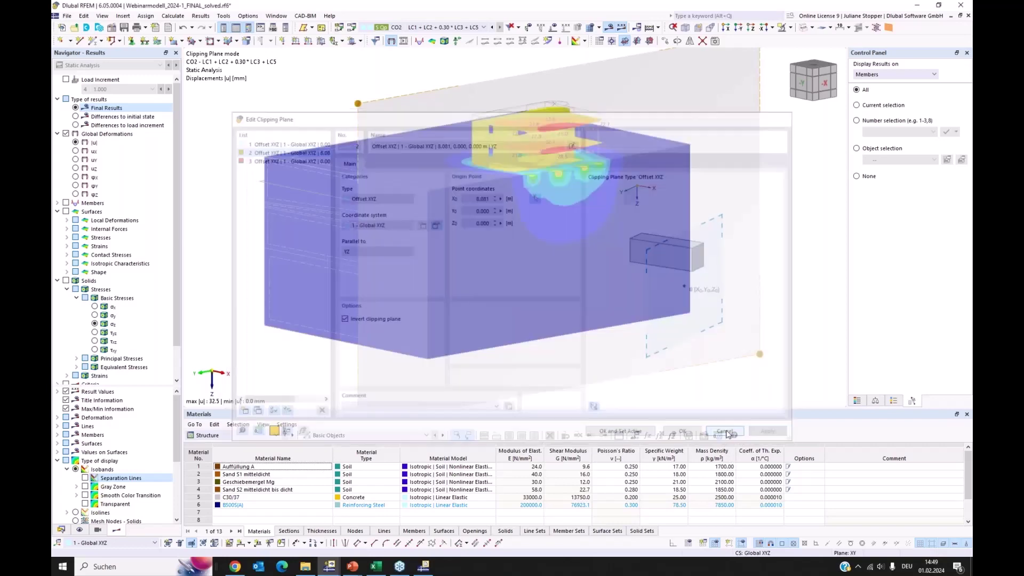
Step: Examine the deformations of the building, its foundations and the cut soil body from several directions
scroll(574, 121, up, 3)
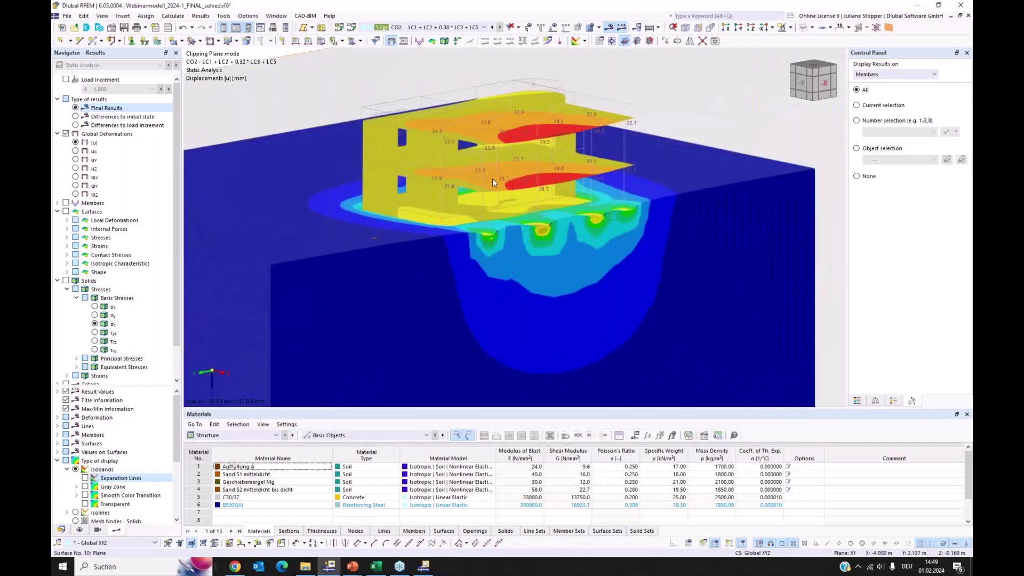
ctrl+middle_drag(440, 174, 431, 231)
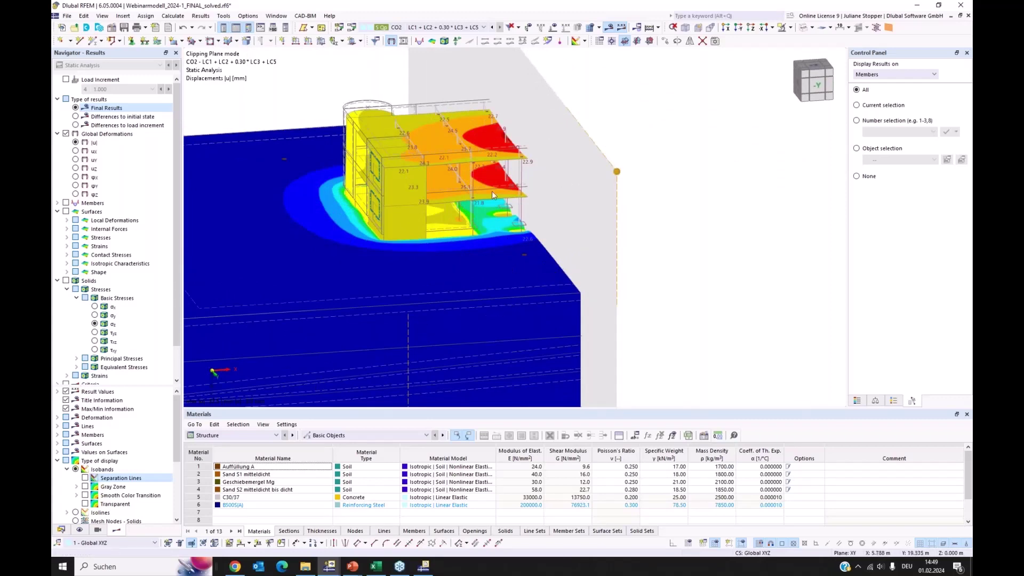
scroll(483, 203, up, 5)
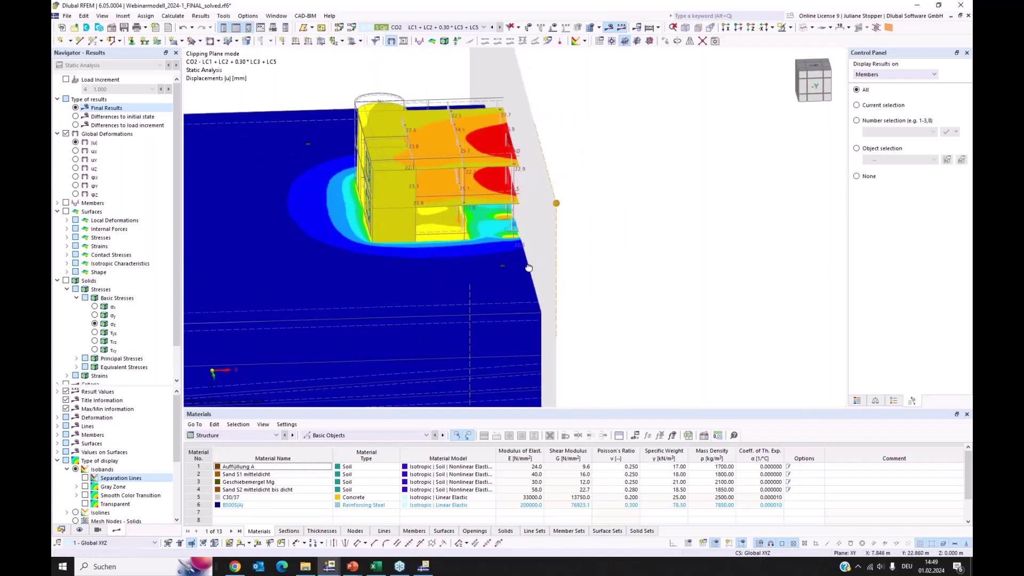
scroll(491, 213, up, 1)
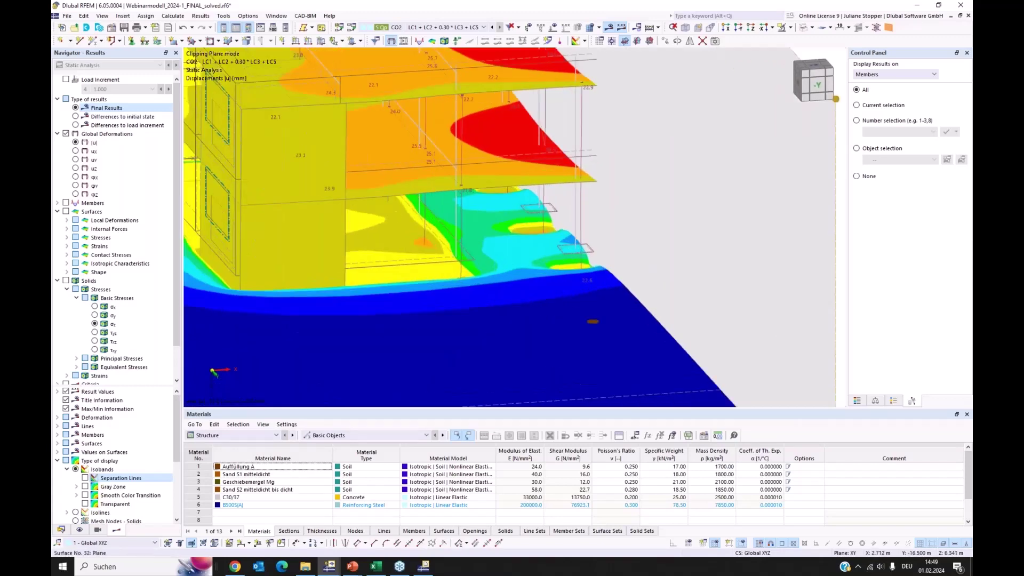
middle_drag(491, 214, 597, 235)
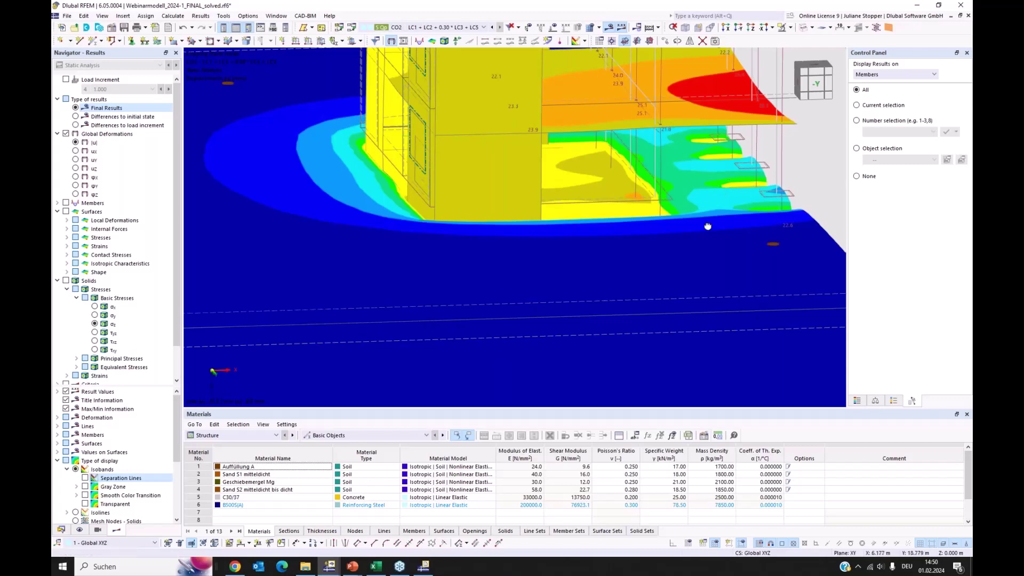
ctrl+middle_drag(709, 226, 594, 232)
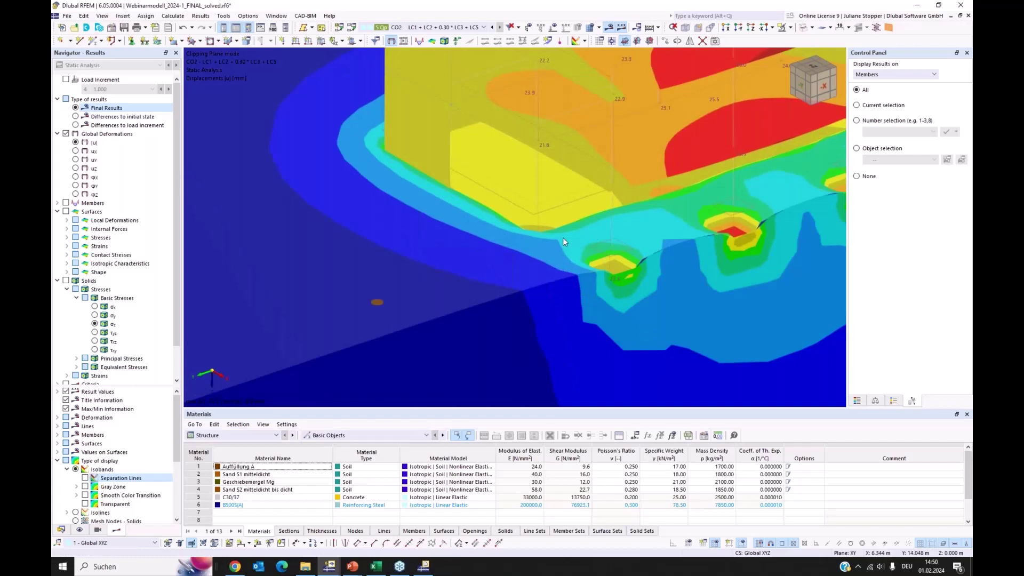
scroll(562, 229, down, 5)
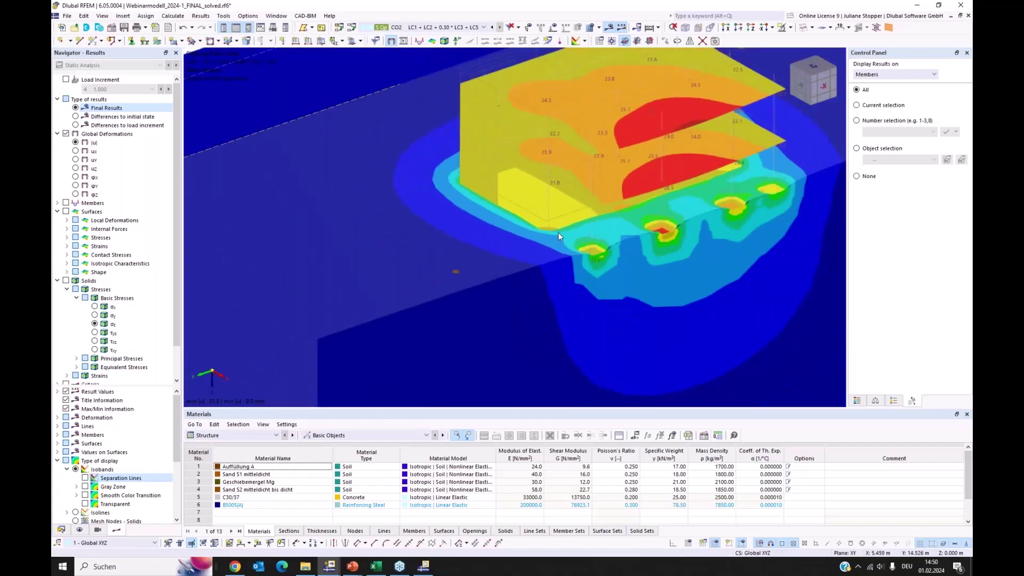
scroll(483, 233, up, 1)
ctrl+middle_drag(534, 229, 582, 225)
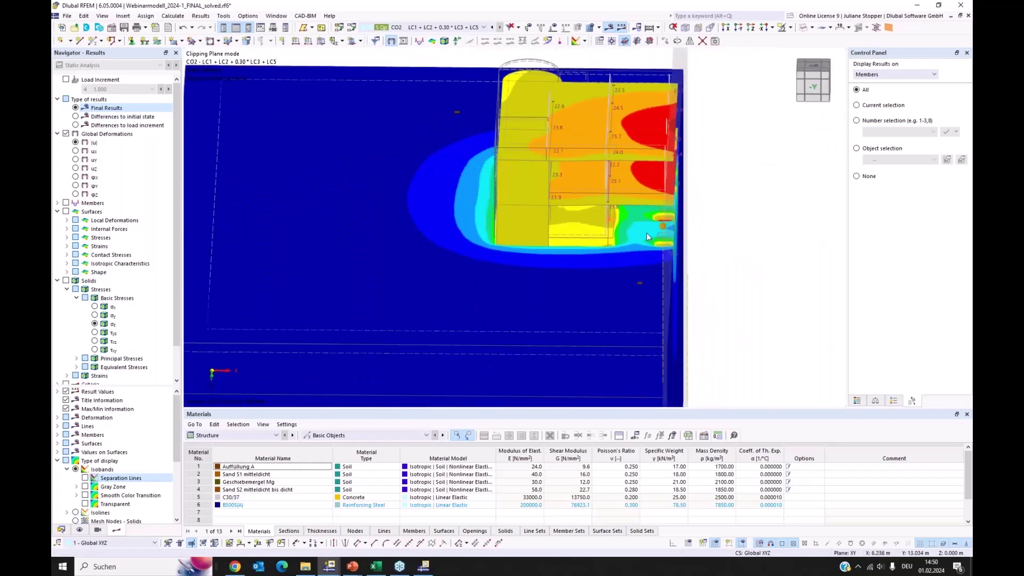
scroll(647, 233, up, 3)
scroll(665, 245, down, 2)
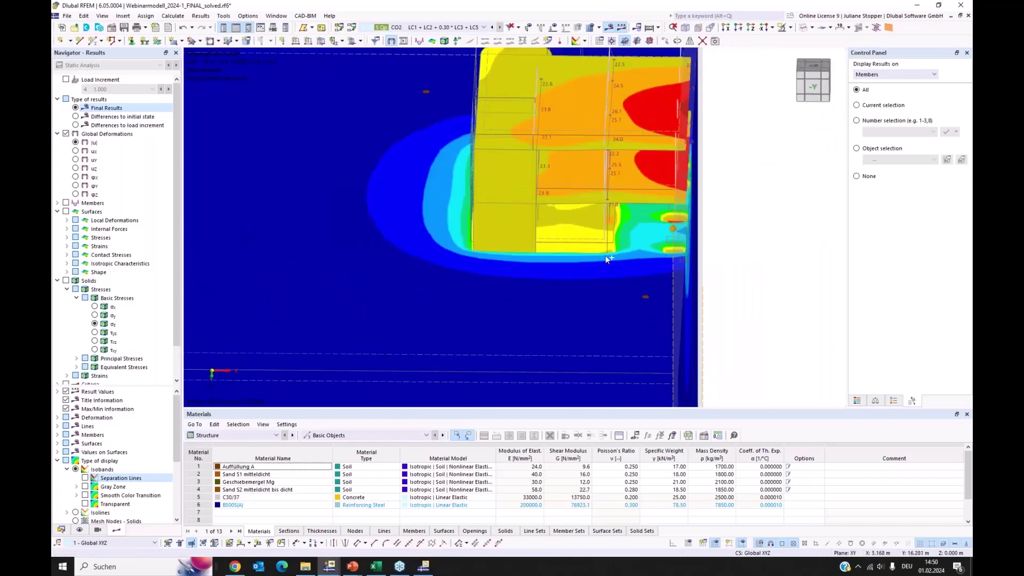
scroll(535, 247, down, 1)
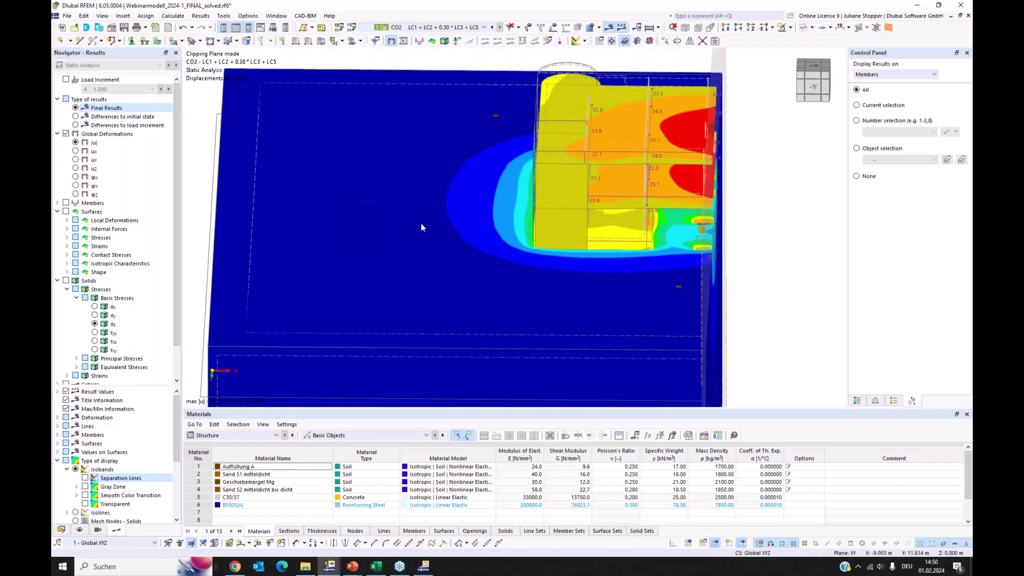
mouse_move(406, 220)
ctrl+middle_down()
mouse_move(395, 222)
mouse_move(406, 213)
ctrl+middle_up()
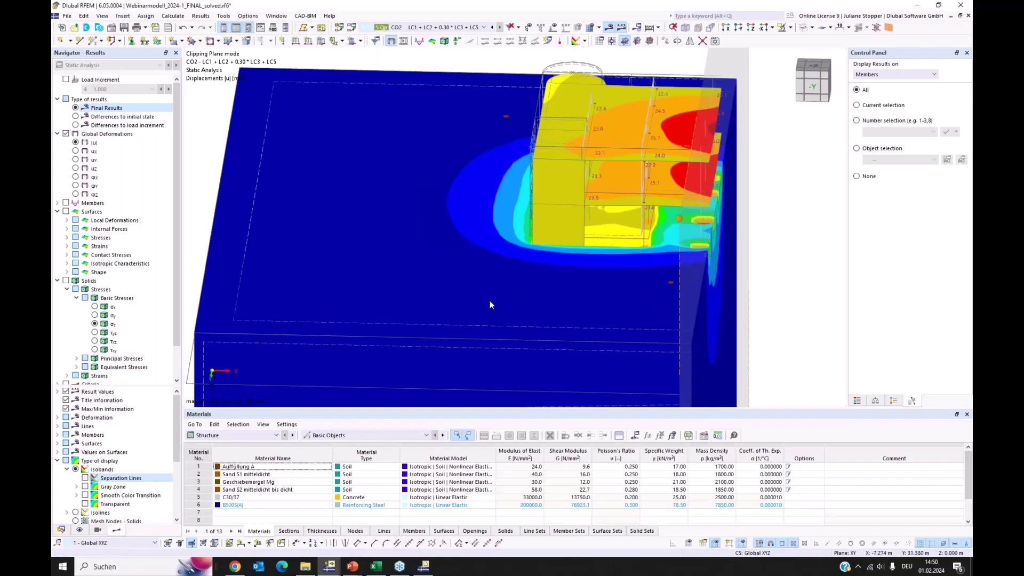
ctrl+middle_drag(459, 288, 575, 136)
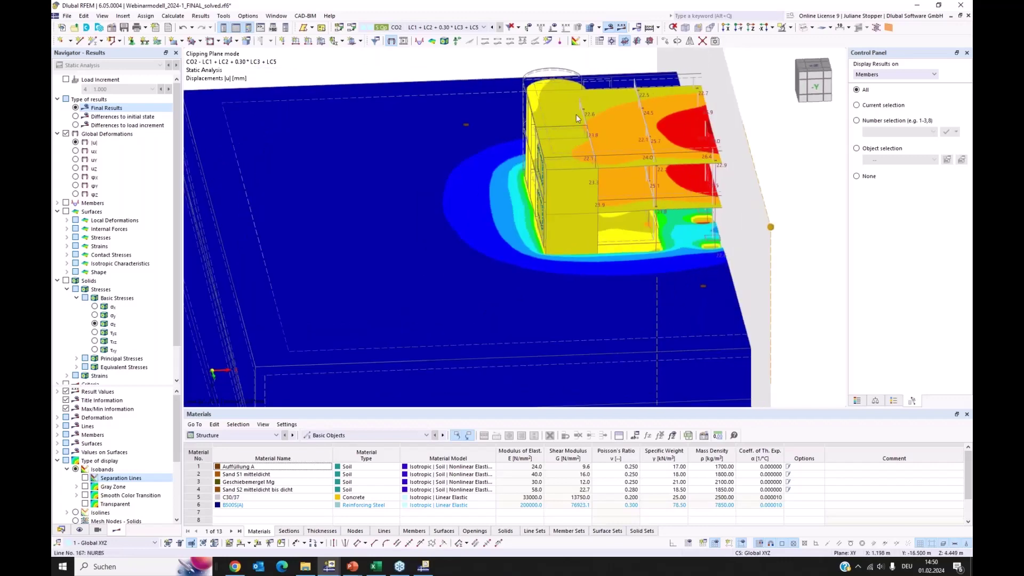
ctrl+middle_drag(647, 248, 613, 213)
scroll(614, 214, down, 3)
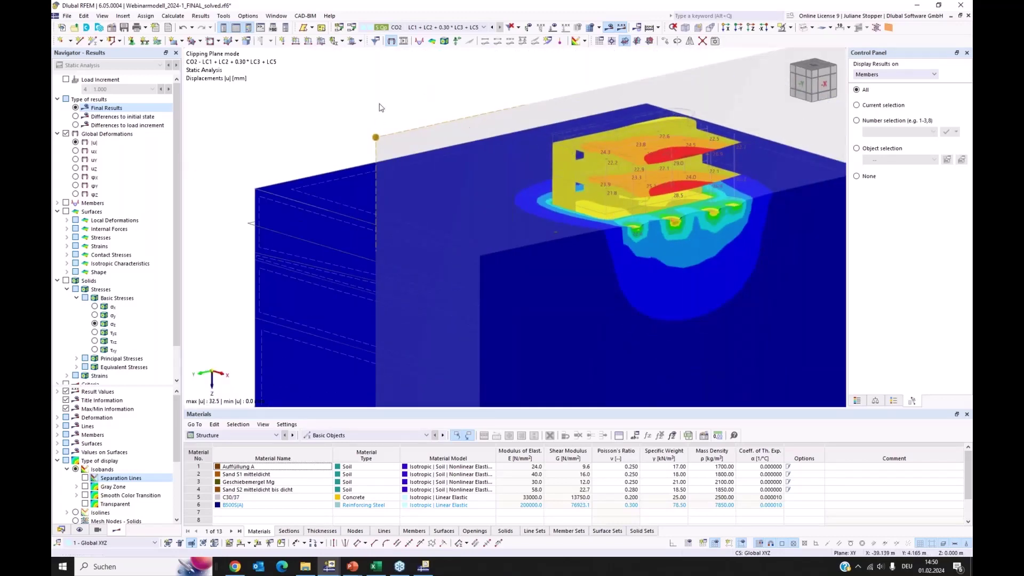
scroll(344, 109, down, 2)
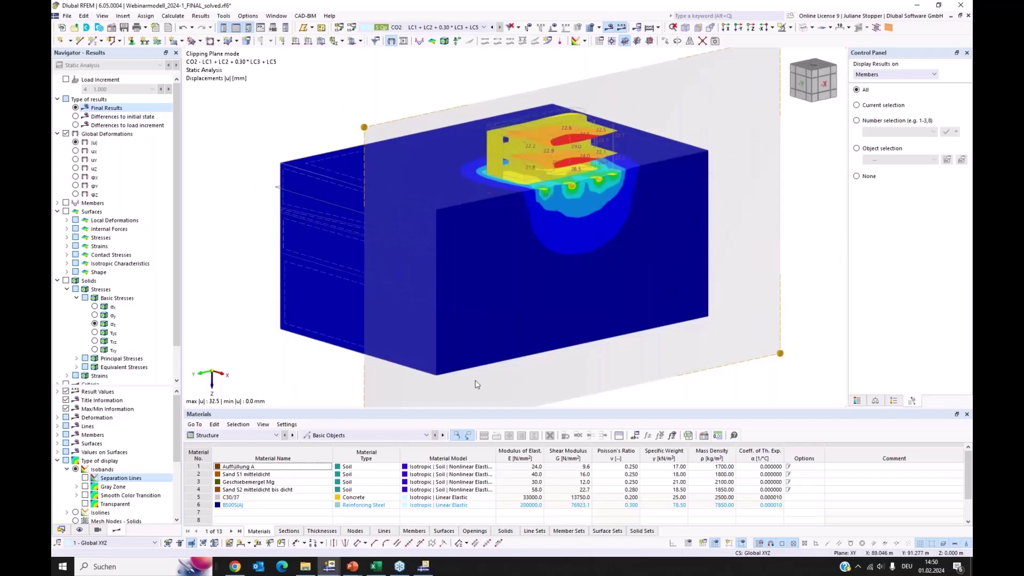
Step: Turn off the clipping plane and set the results display to None for both members and surfaces
click(191, 545)
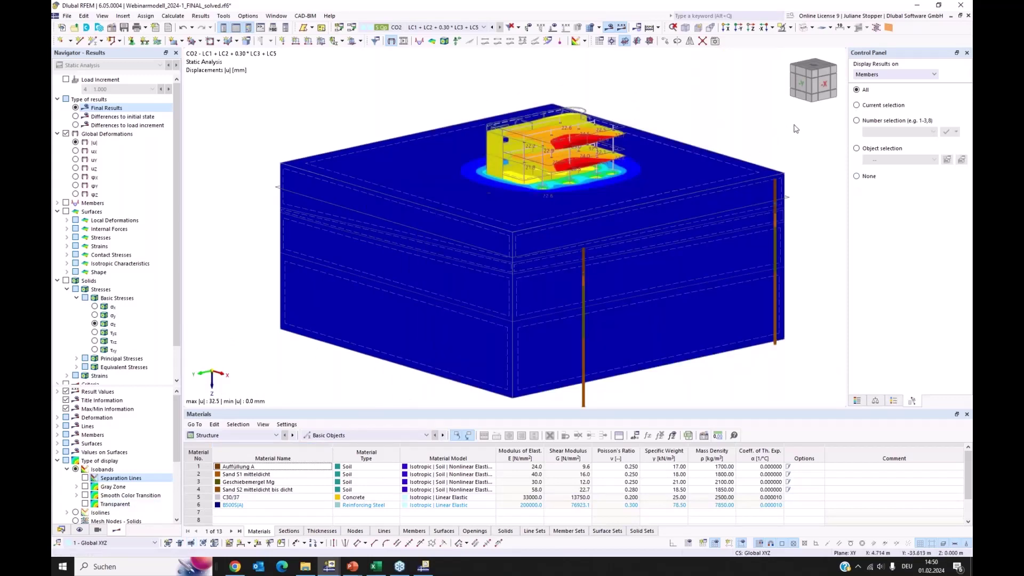
click(857, 177)
click(895, 77)
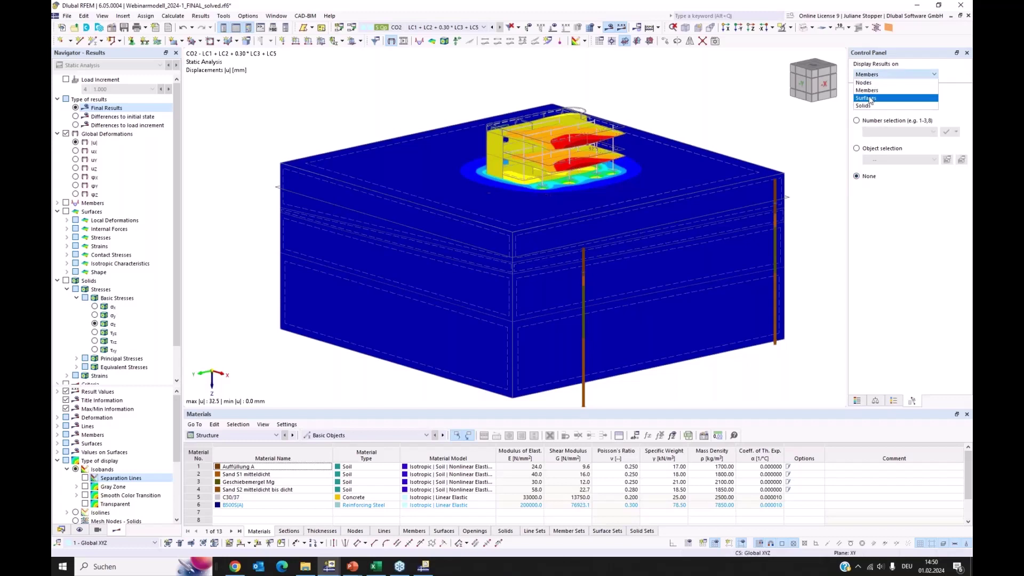
click(872, 94)
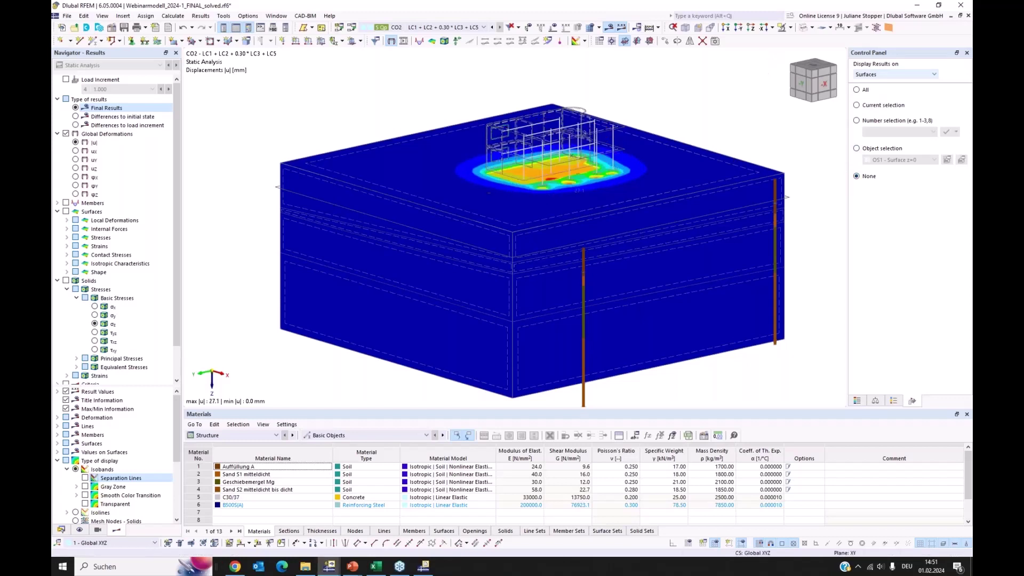
Step: Examine the soil deformations beneath the floor slab and the single footings in plan view
click(751, 27)
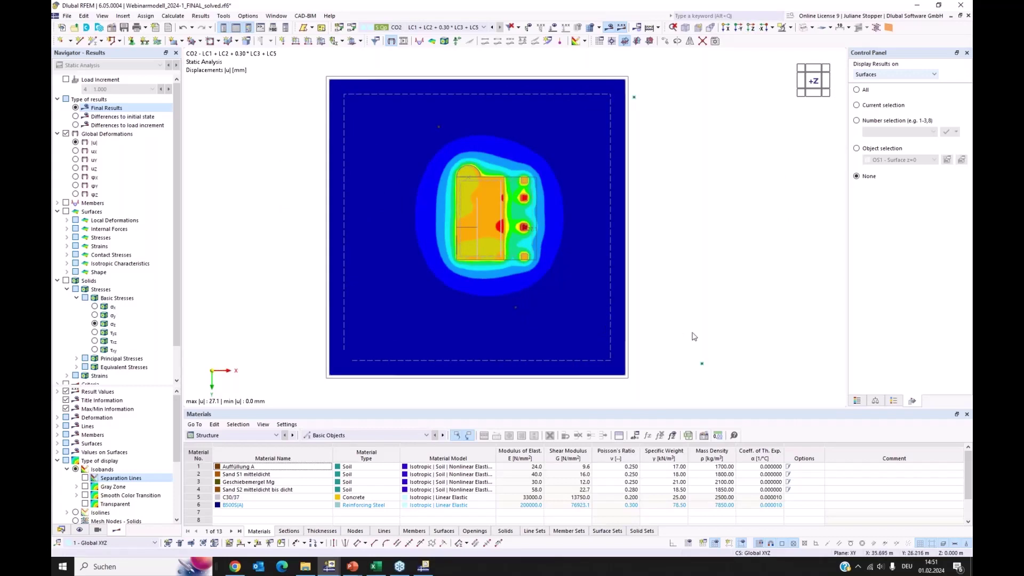
scroll(434, 216, up, 3)
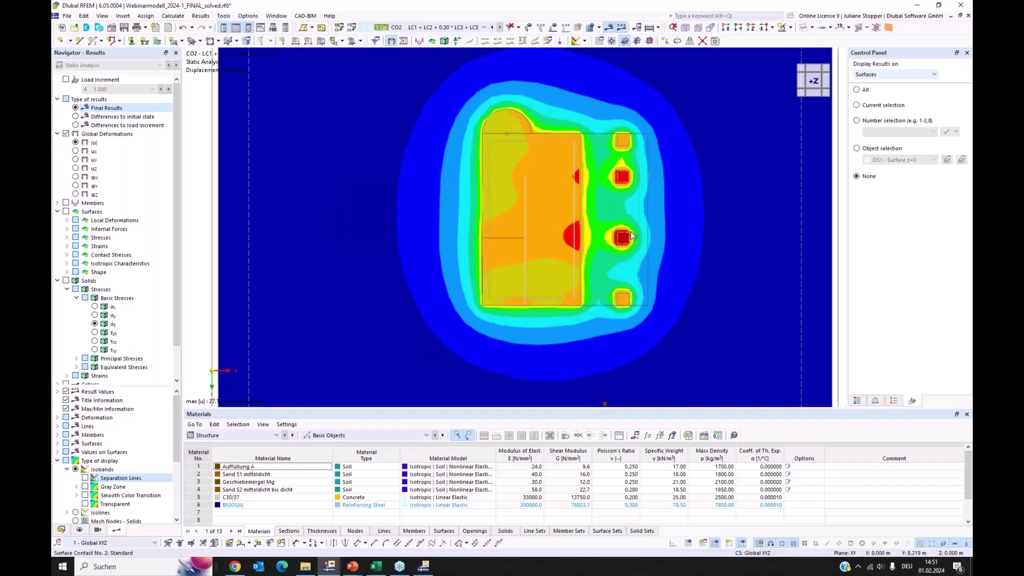
scroll(621, 229, up, 2)
middle_drag(627, 224, 615, 235)
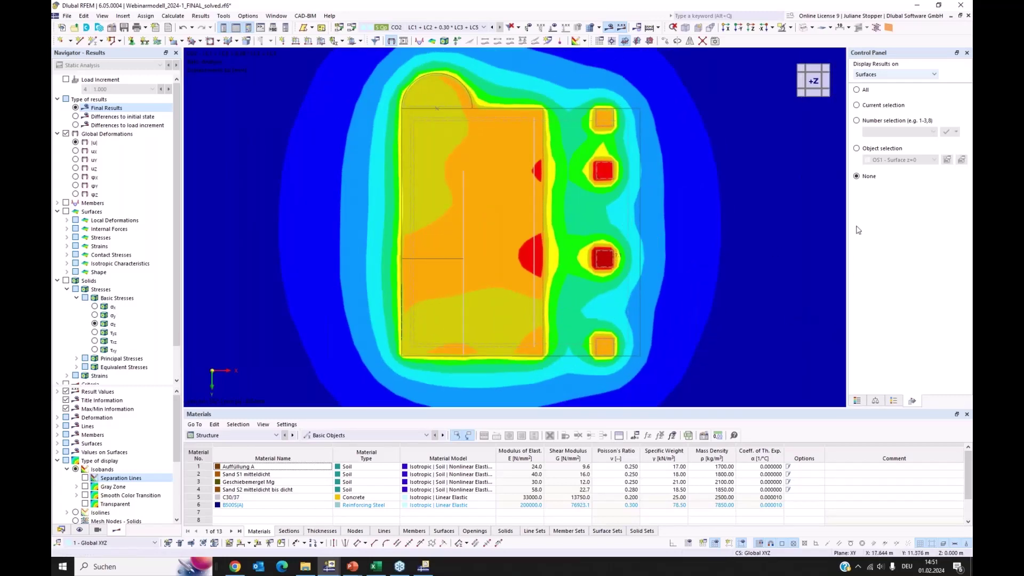
Step: Set the results display to None for solids and to object selection OS1 - Surface z=0 for surfaces, and locate that selection among the guide objects
click(881, 77)
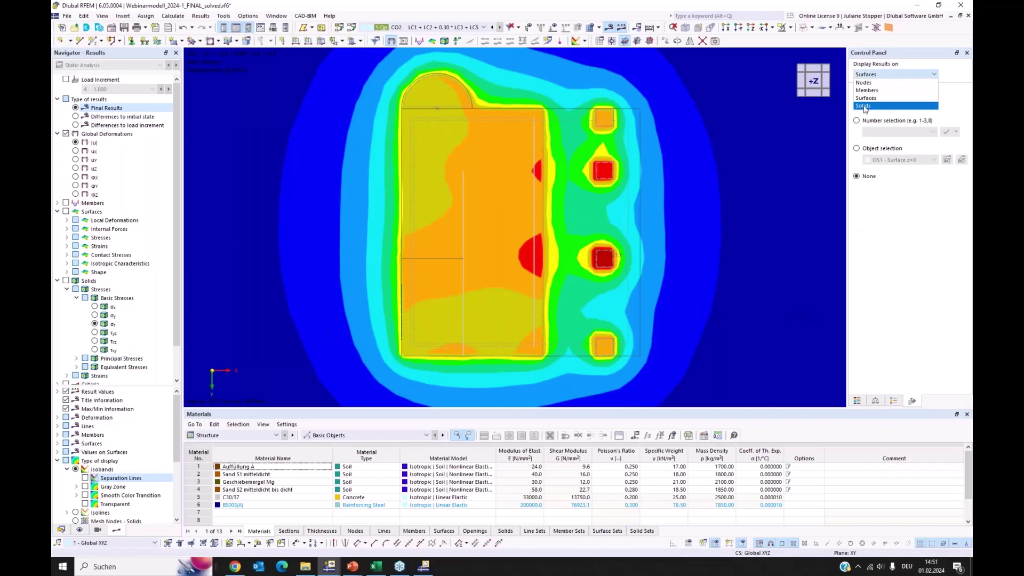
click(864, 106)
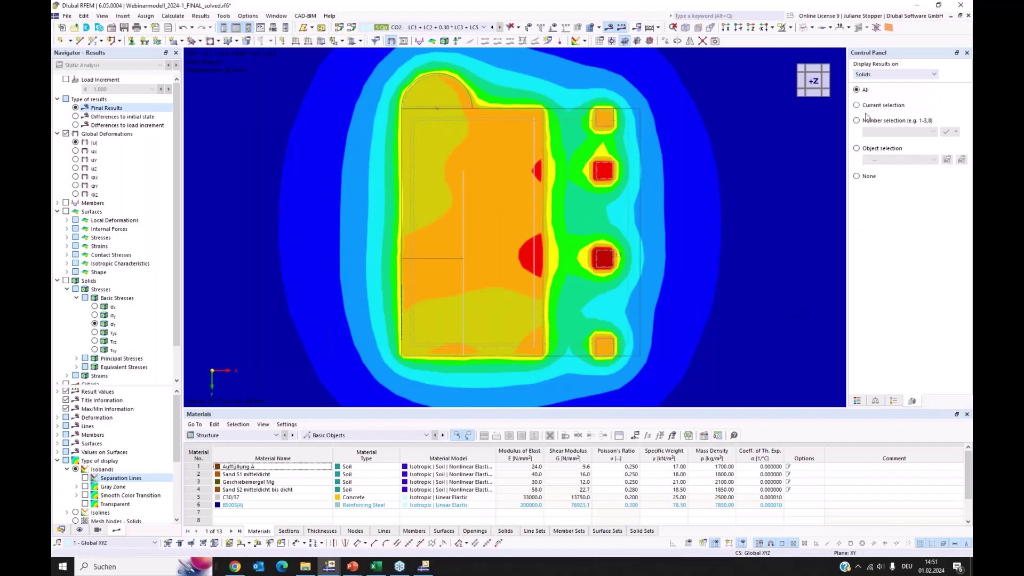
click(857, 177)
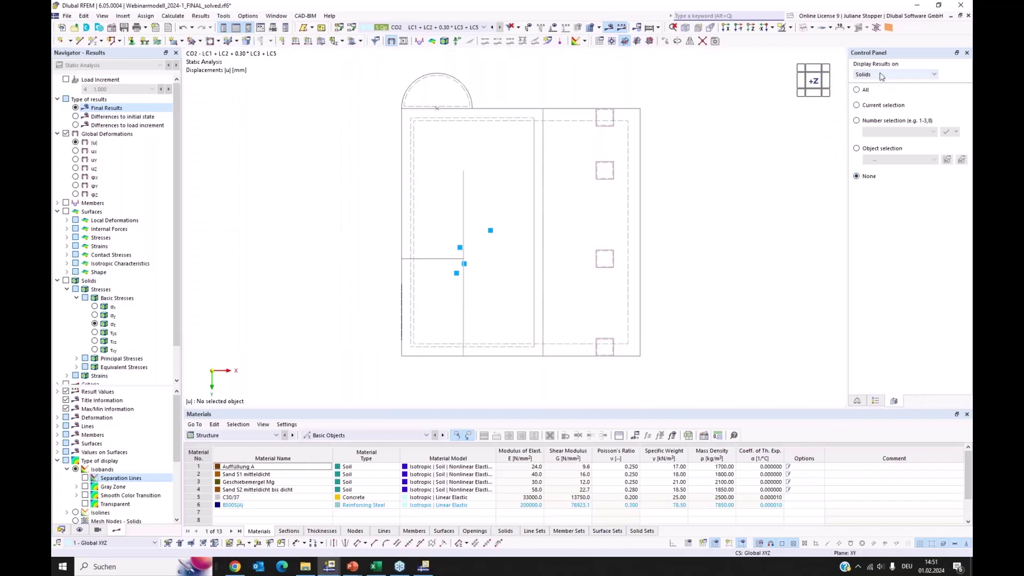
click(883, 77)
click(876, 99)
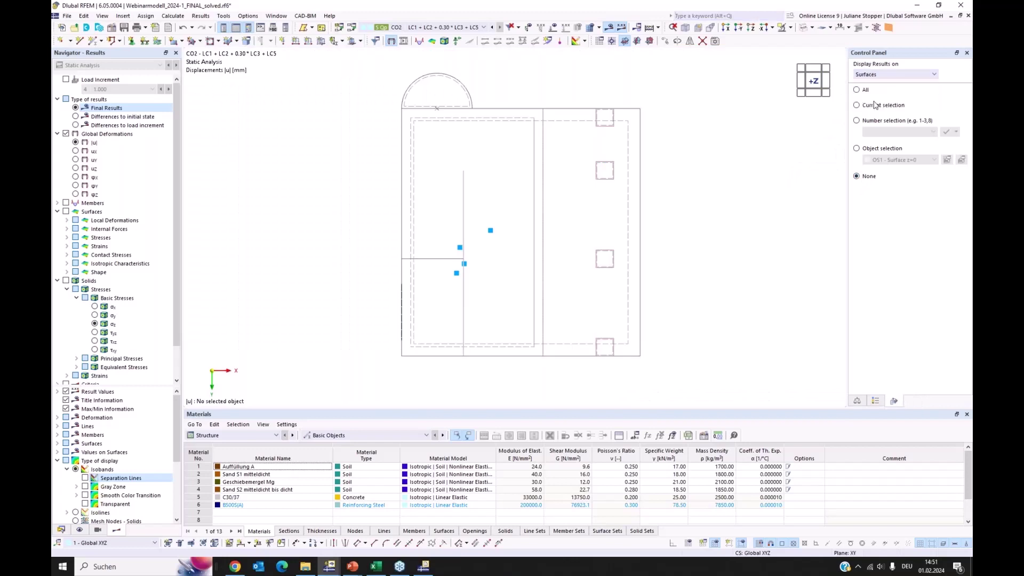
click(858, 150)
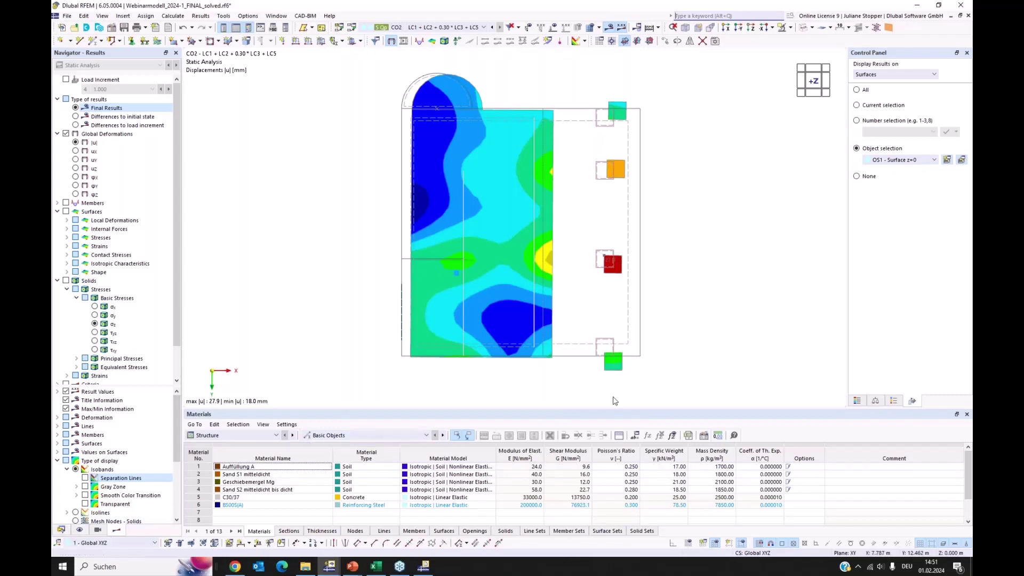
click(62, 530)
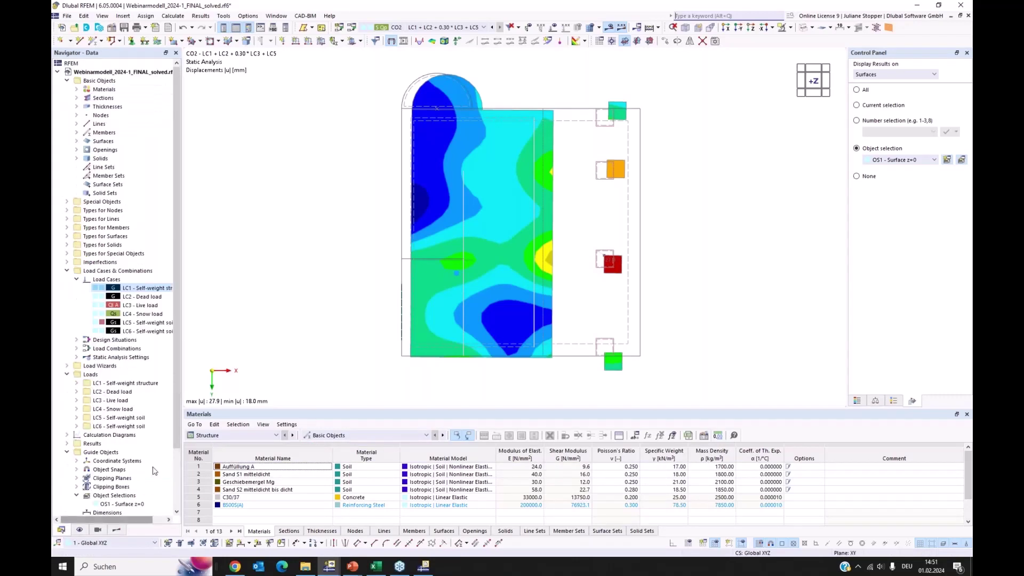
scroll(136, 395, down, 3)
scroll(136, 395, down, 2)
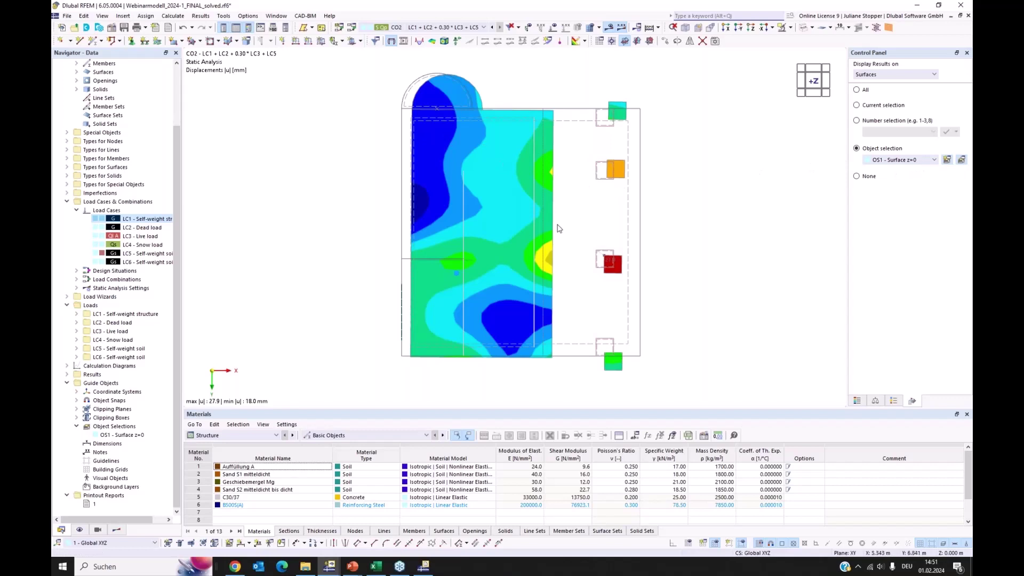
click(119, 531)
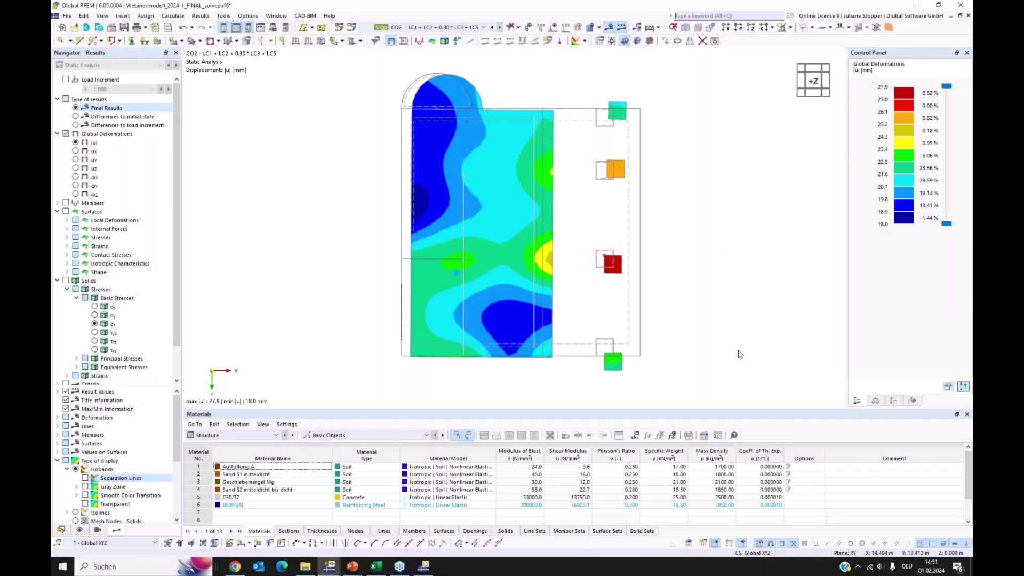
Step: Start a two-point result section through the single footings from X 7.500, Y 14.000 to X 7.500, Y 0.000 m at Z 0.000
ctrl+middle_drag(722, 356, 694, 112)
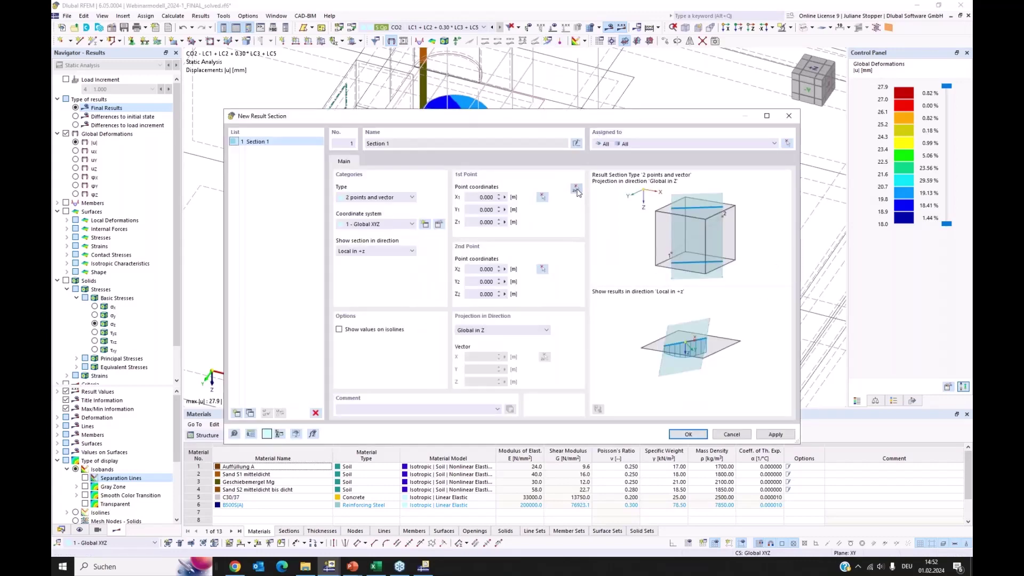
click(576, 189)
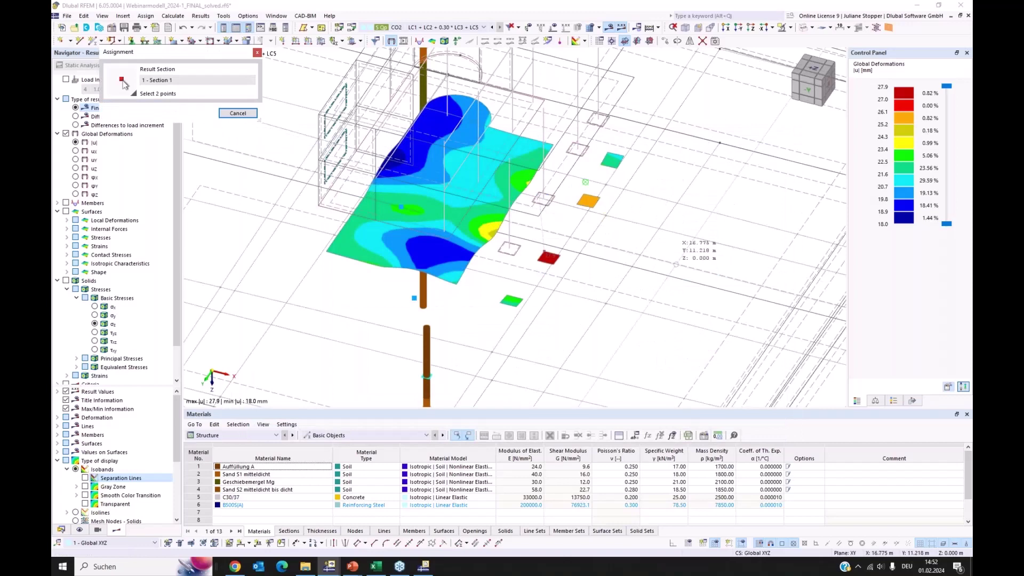
ctrl+middle_drag(640, 238, 470, 280)
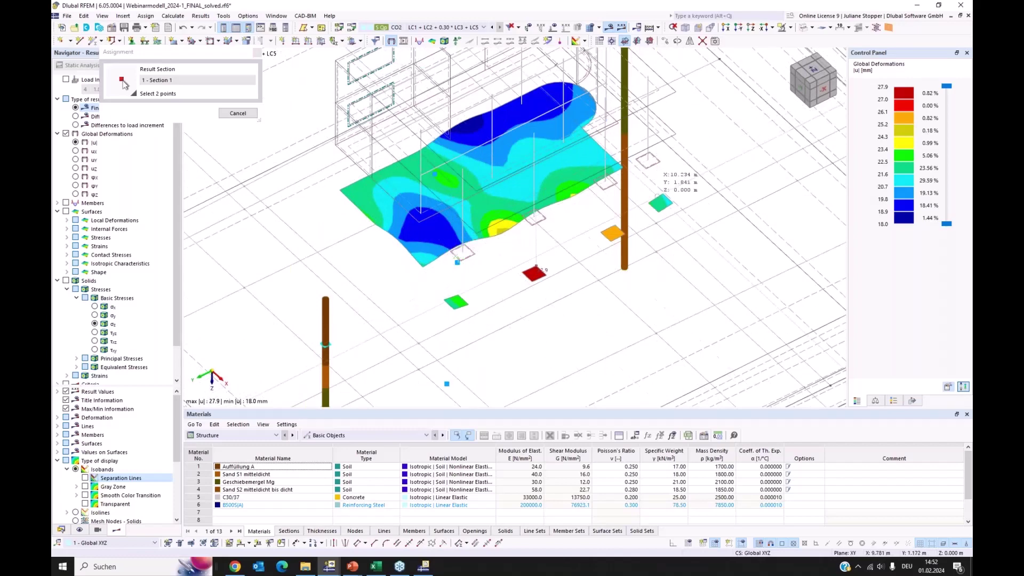
click(664, 151)
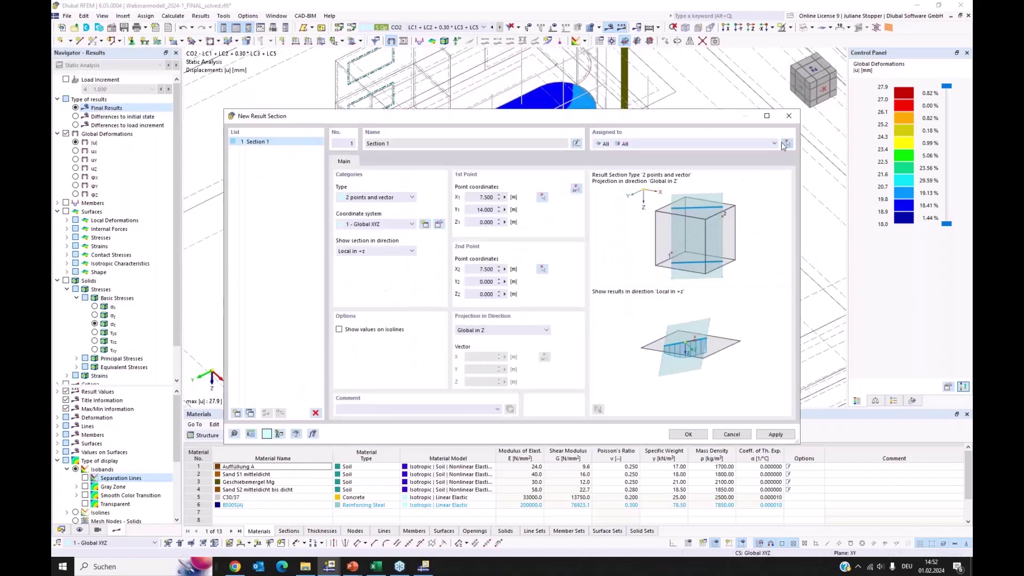
Step: Assign the footing result section only to the surfaces of object selection OS1 - Surface z=0, with no solids, and create the section
click(787, 144)
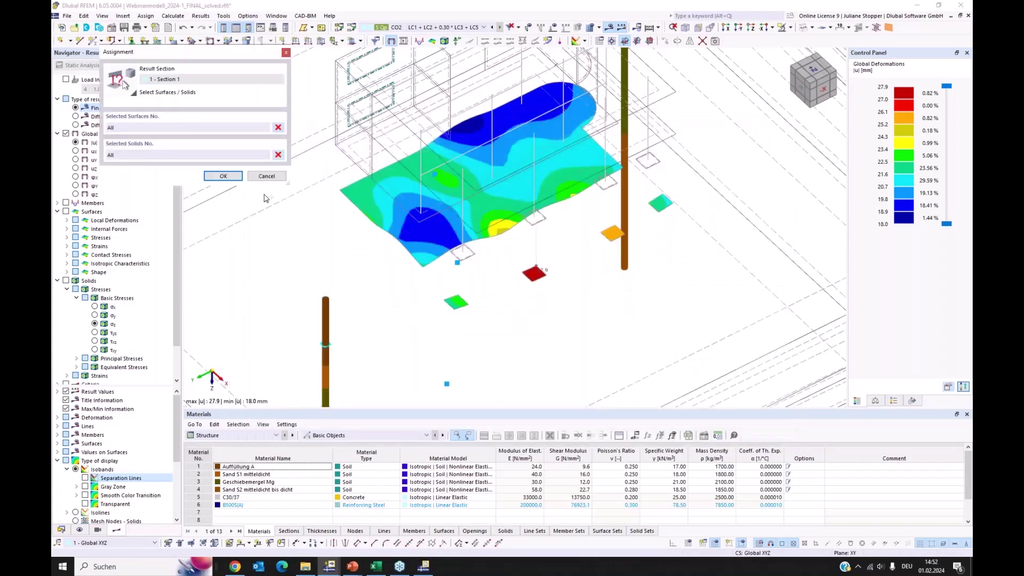
click(278, 155)
click(128, 128)
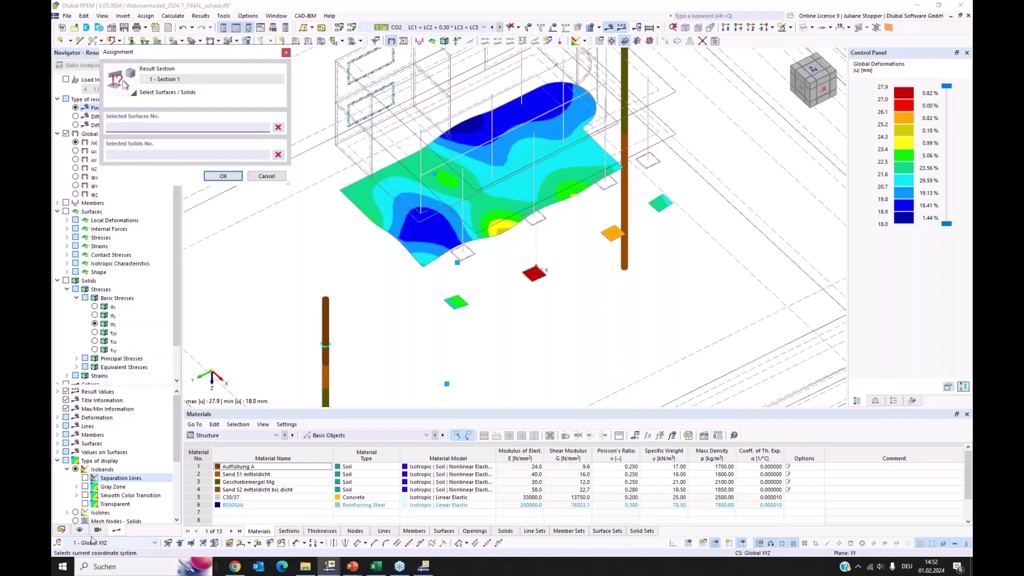
click(61, 531)
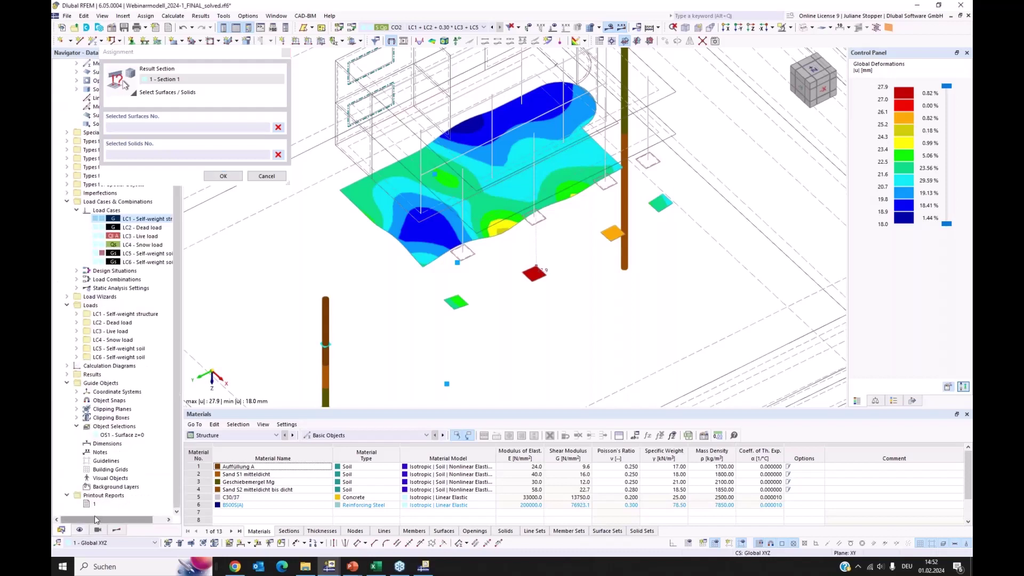
click(97, 436)
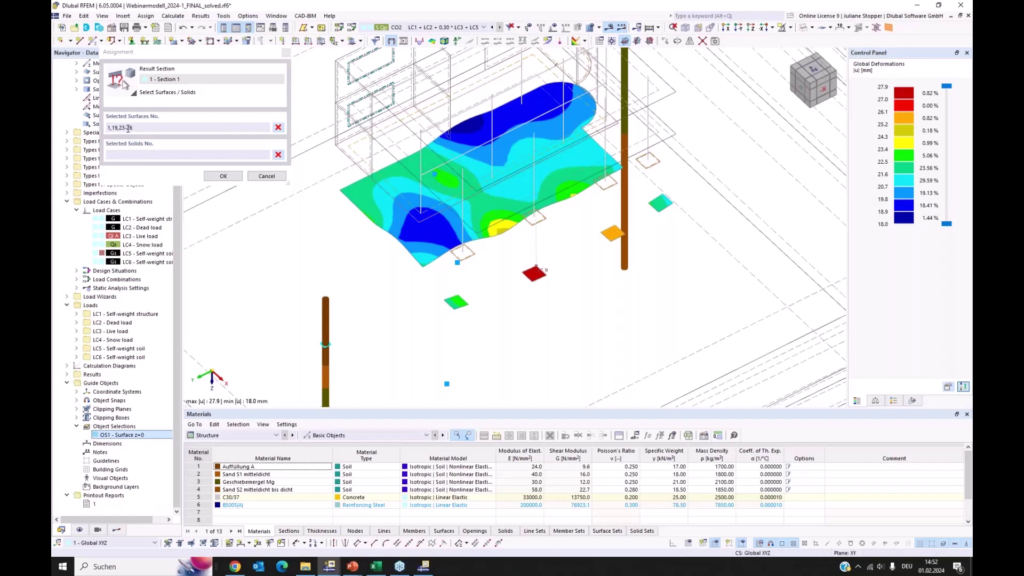
click(224, 177)
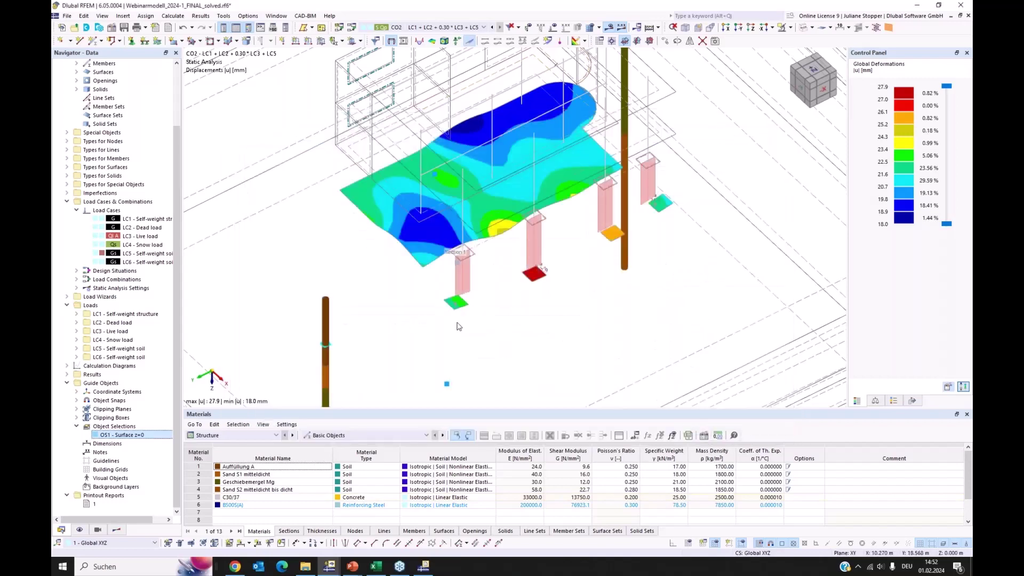
Step: Set the general display factor for deformations to 32
middle_drag(458, 288, 488, 284)
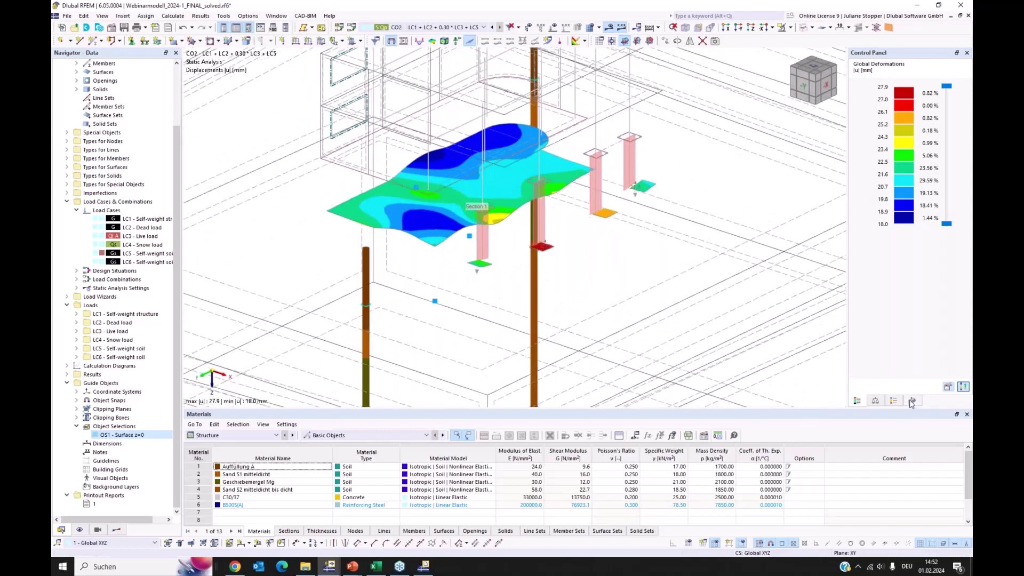
click(912, 402)
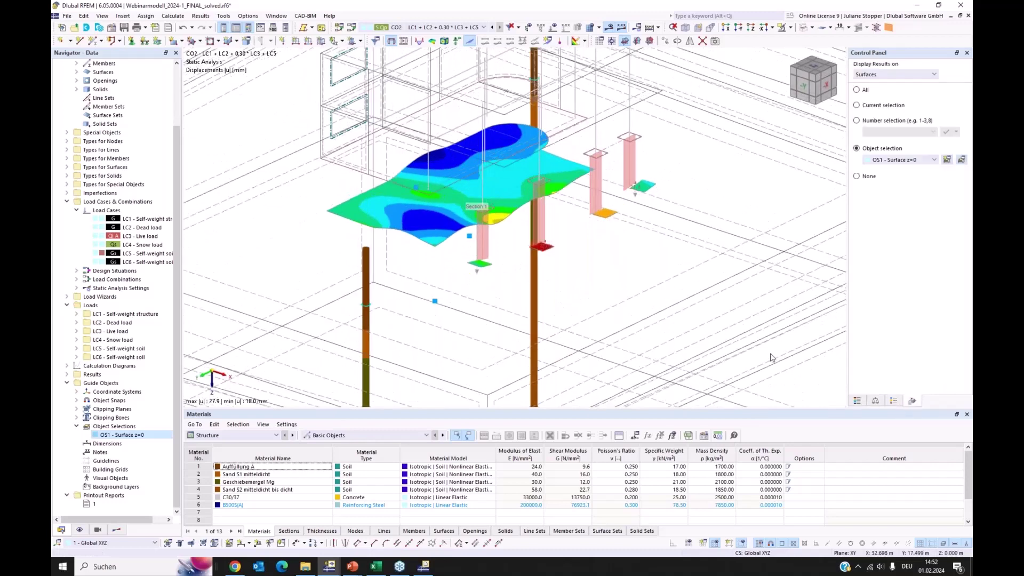
click(876, 401)
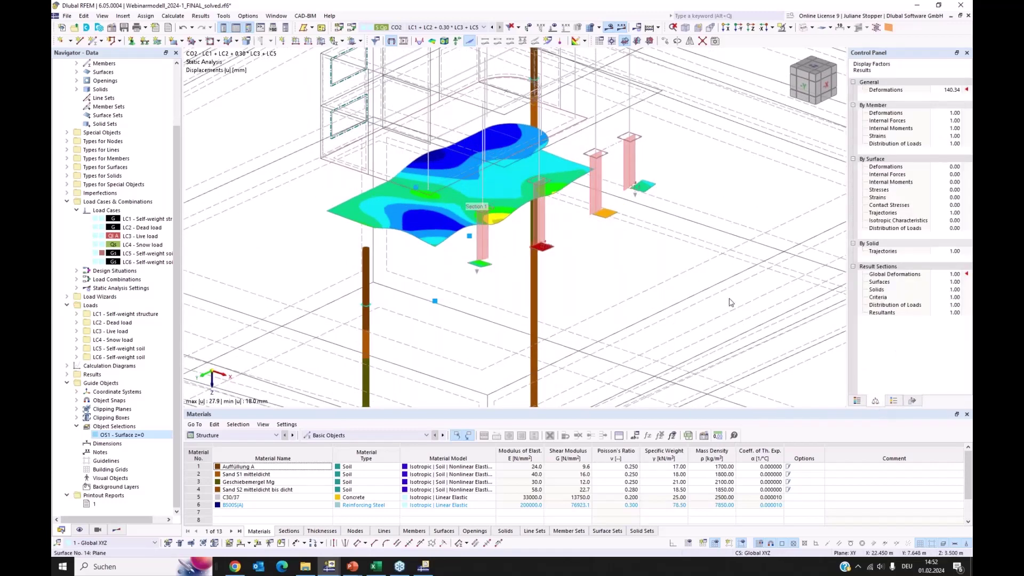
middle_drag(729, 297, 677, 295)
click(953, 90)
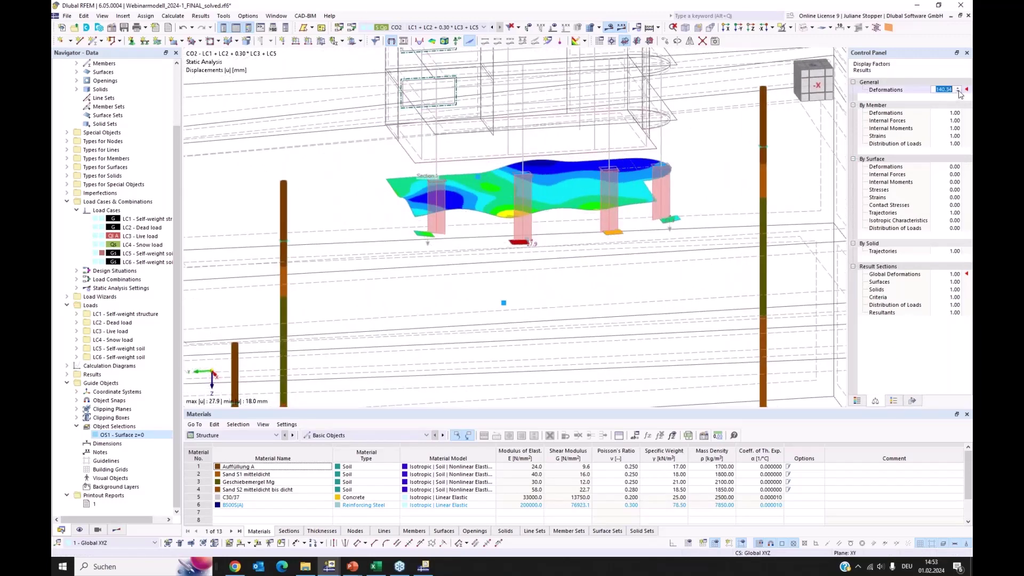
text(32)
key(Return)
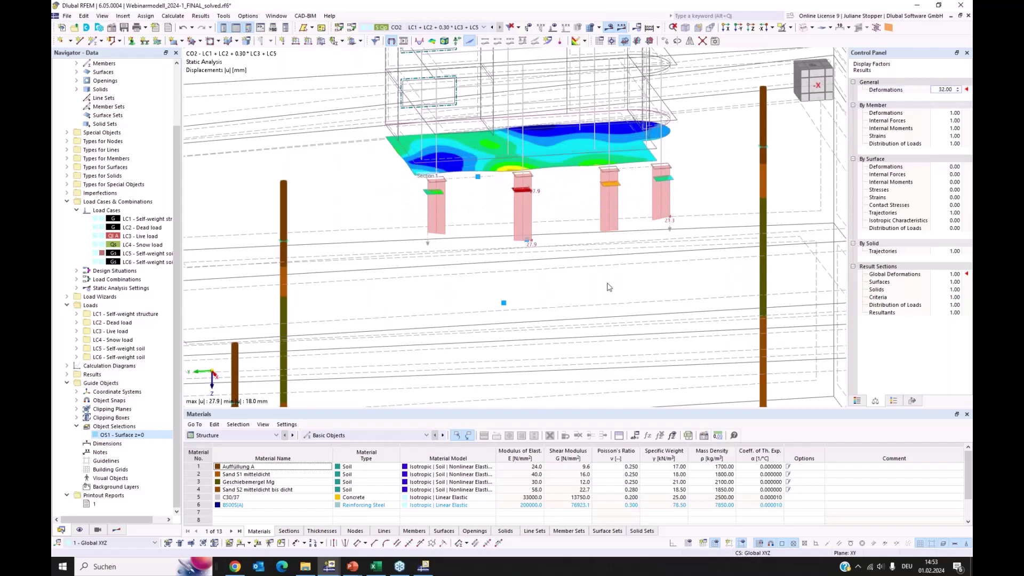
Step: Display all values on the result sections and inspect the footing displacements along the section from several directions
middle_drag(591, 283, 581, 276)
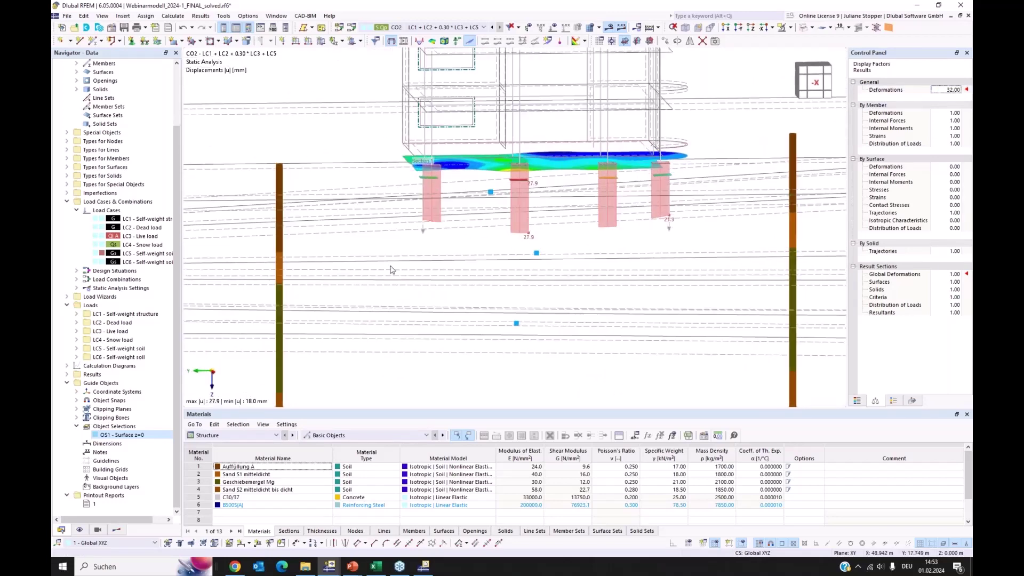
click(117, 530)
scroll(97, 480, down, 5)
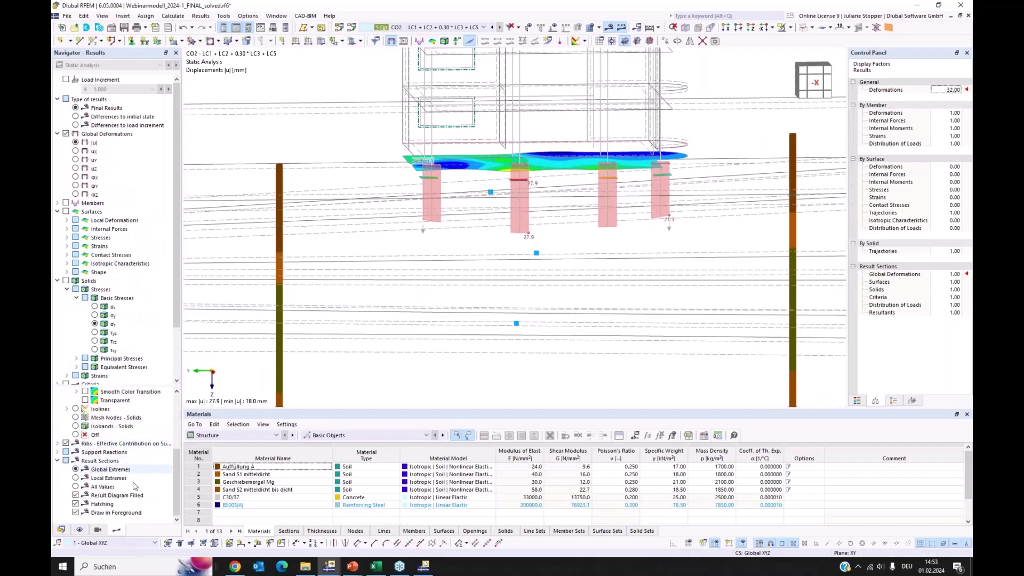
click(76, 486)
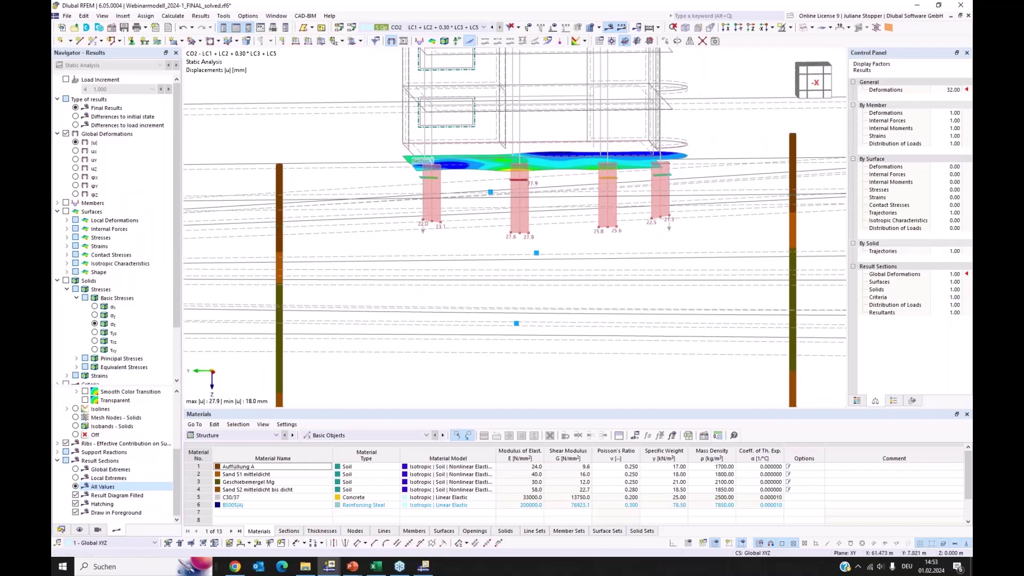
mouse_move(607, 296)
middle_down()
mouse_move(610, 320)
mouse_move(614, 312)
middle_up()
scroll(440, 287, up, 2)
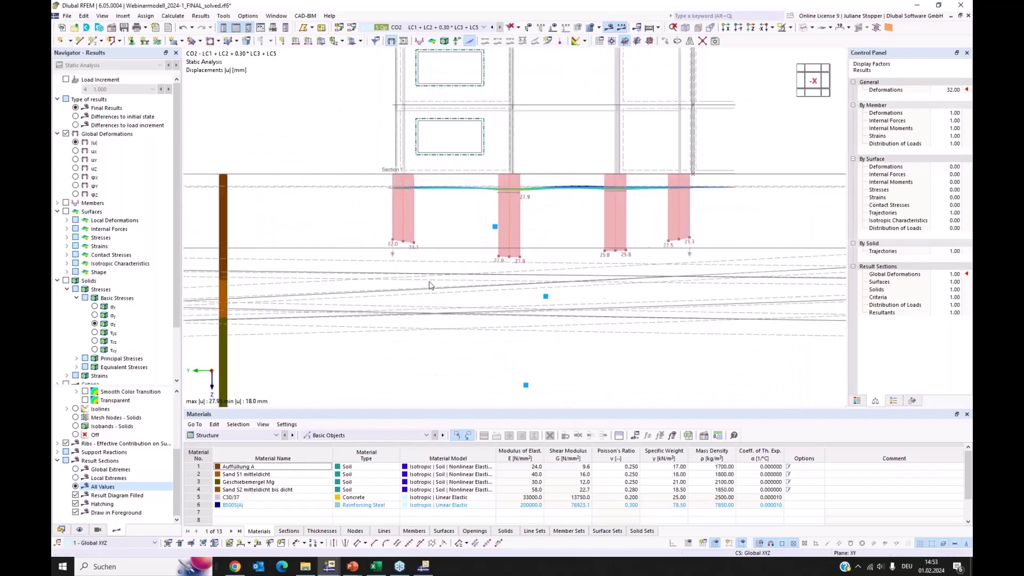
ctrl+middle_drag(440, 286, 497, 278)
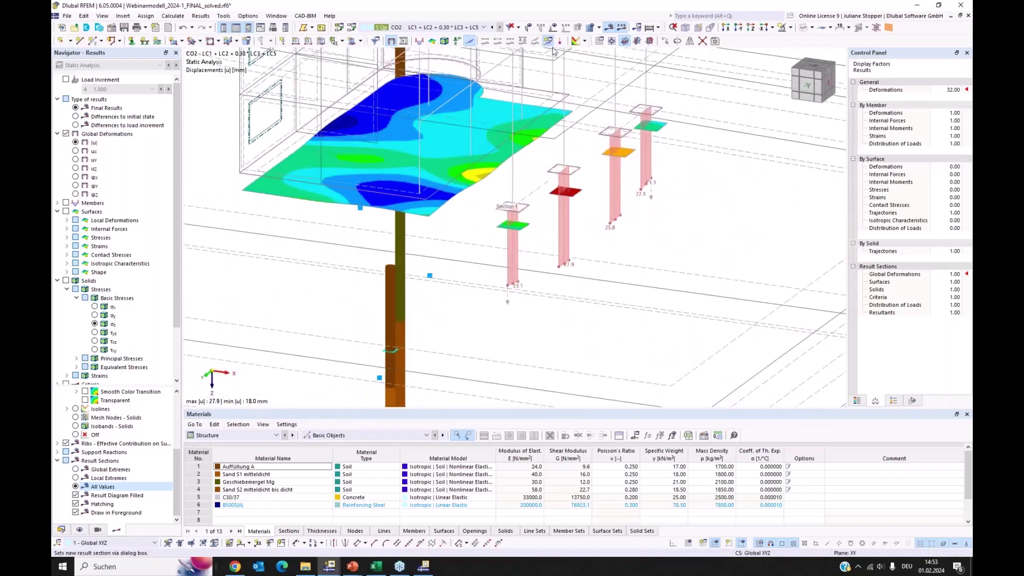
Step: Start a second two-point result section from X -4.000, Y 8.500 to X 8.000, Y 8.500 m at Z 0.000 through slab and footing
click(548, 41)
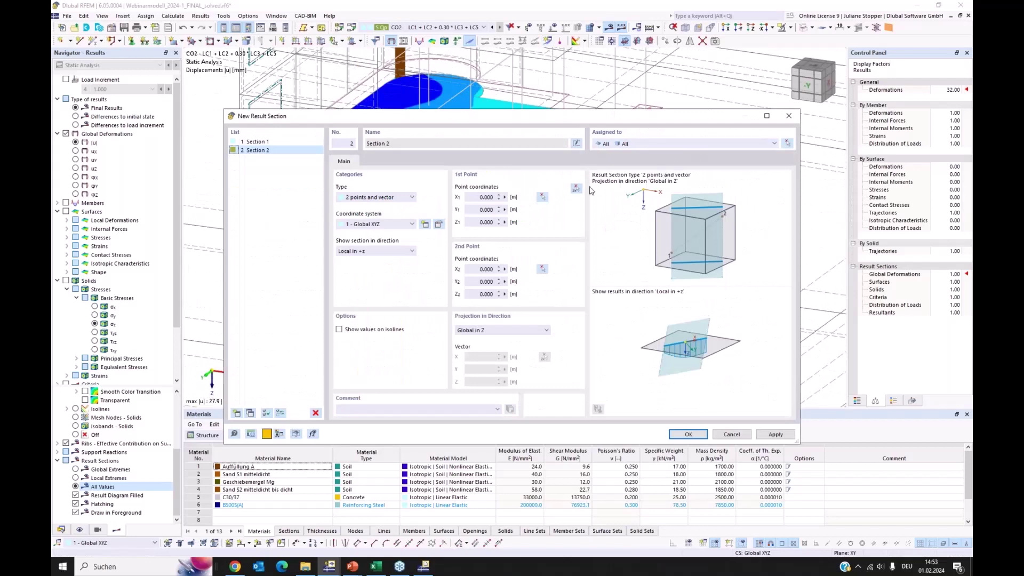
click(576, 187)
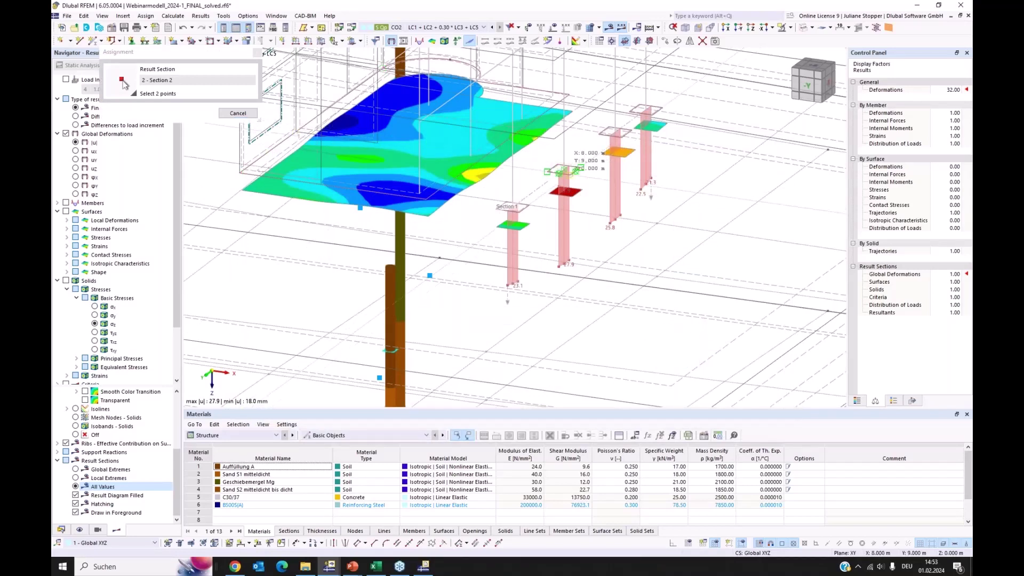
scroll(573, 163, up, 2)
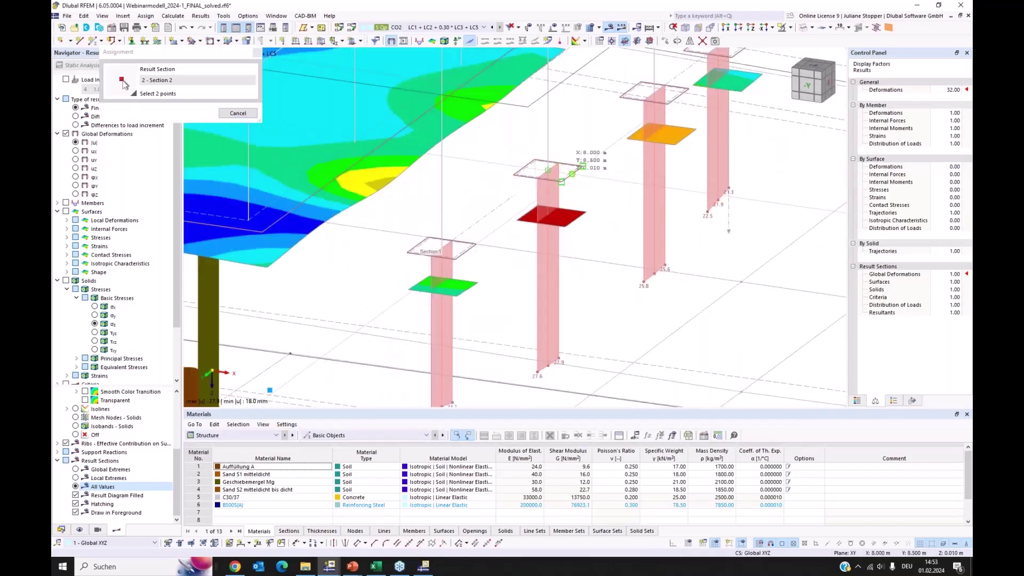
click(583, 167)
click(590, 197)
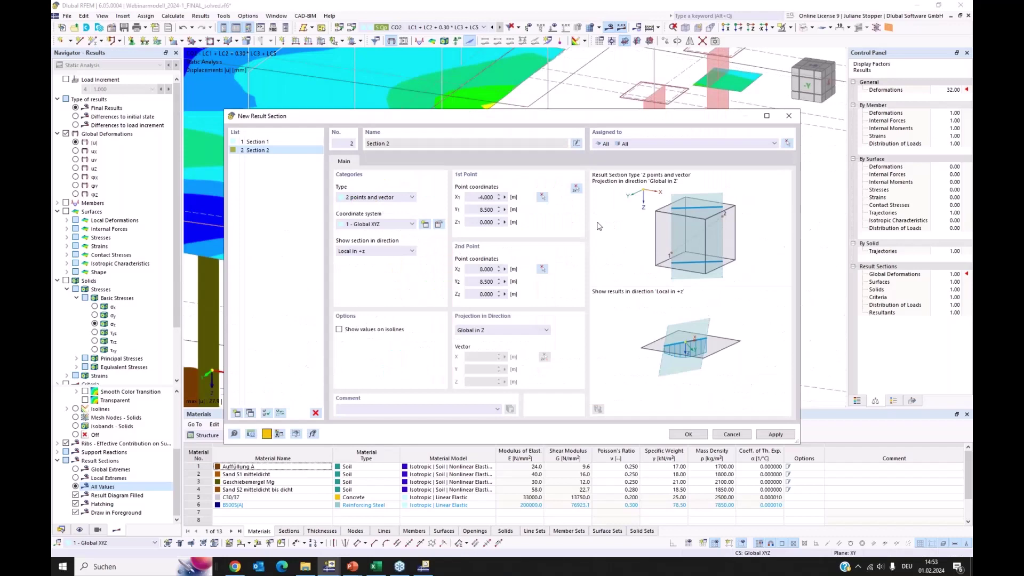
Step: Assign the second result section only to the surfaces of object selection OS1 - Surface z=0, with no solids, and create the section
click(788, 143)
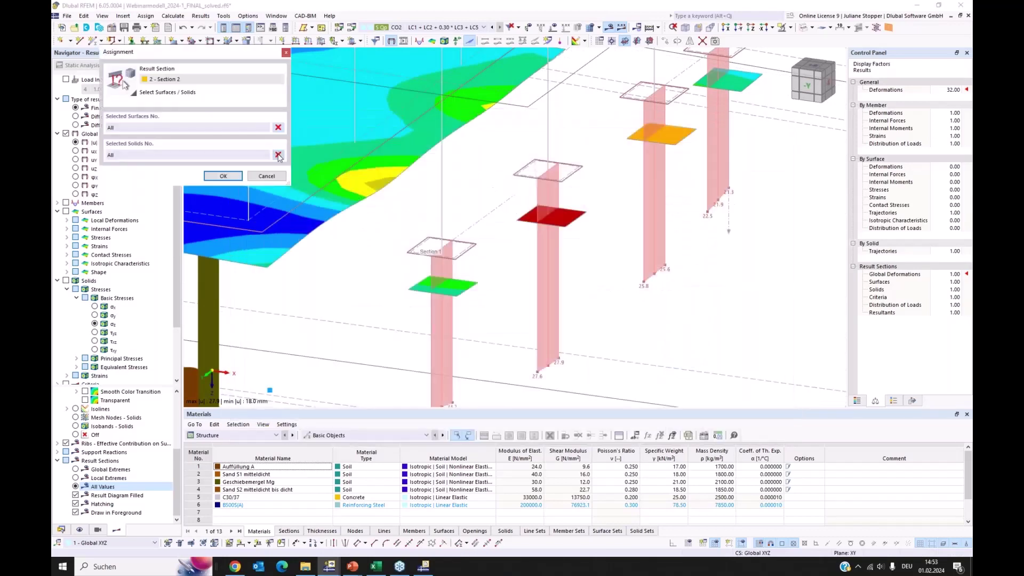
click(278, 154)
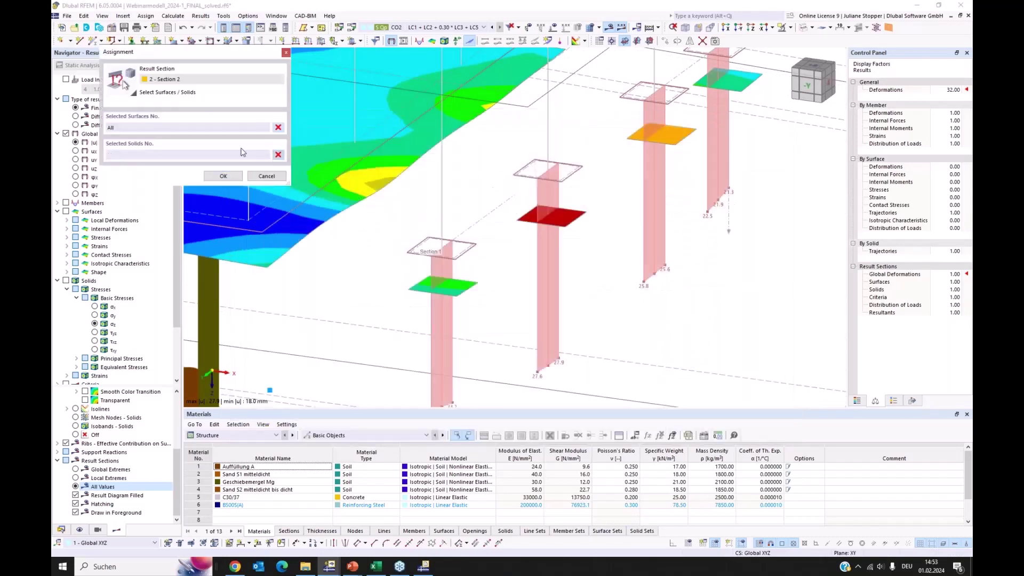
click(278, 128)
click(61, 530)
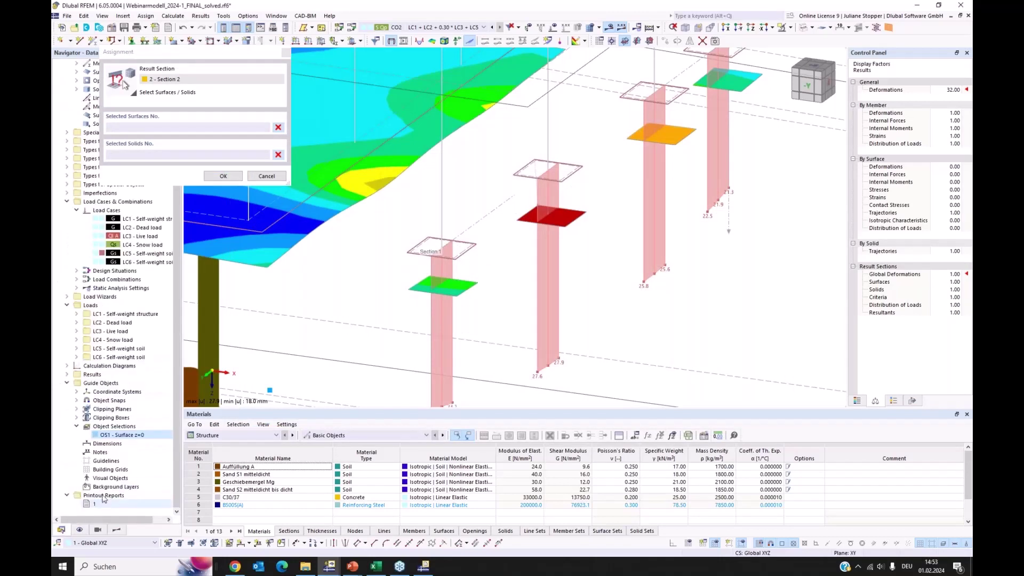
click(101, 435)
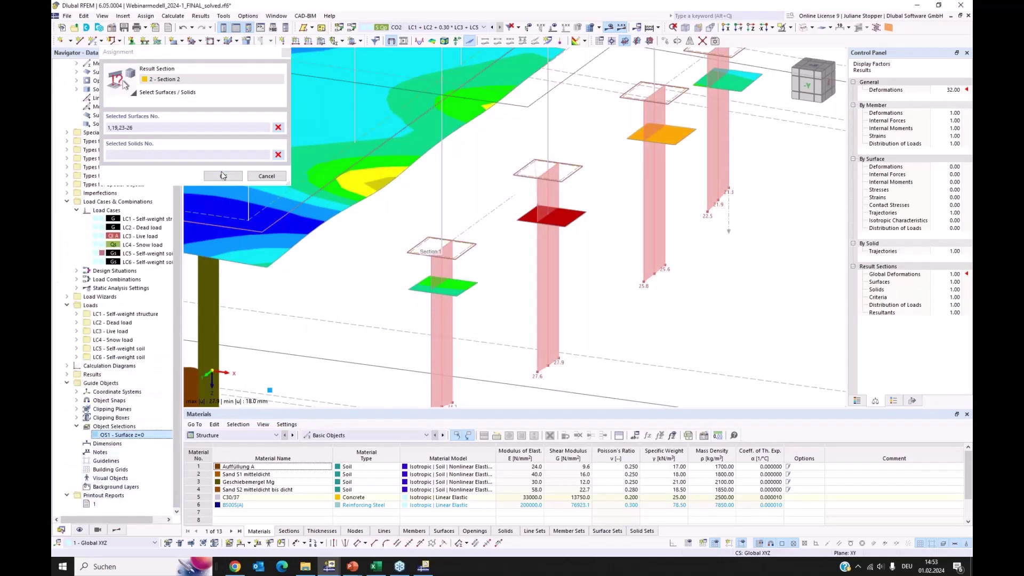
click(223, 177)
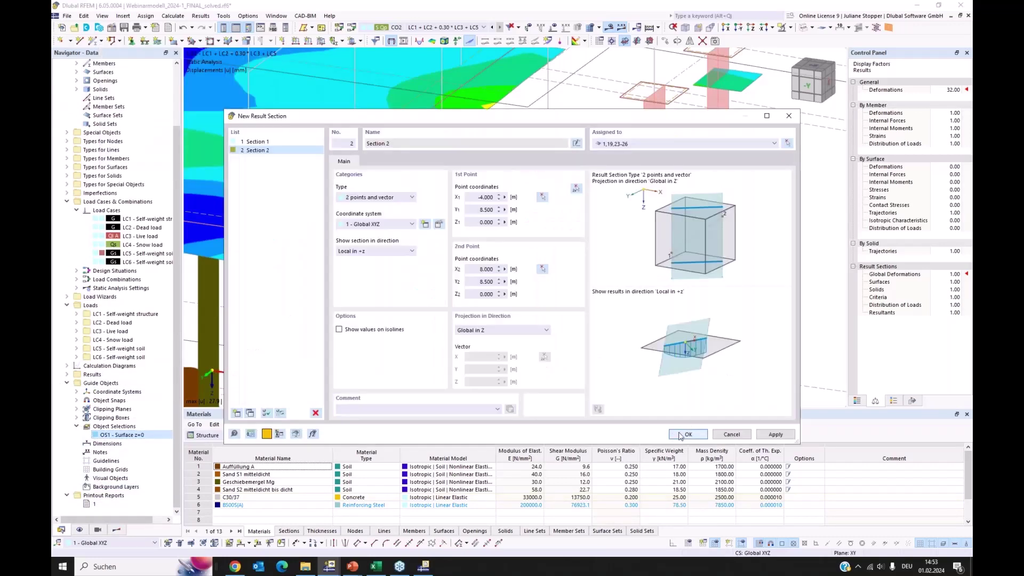
key(Return)
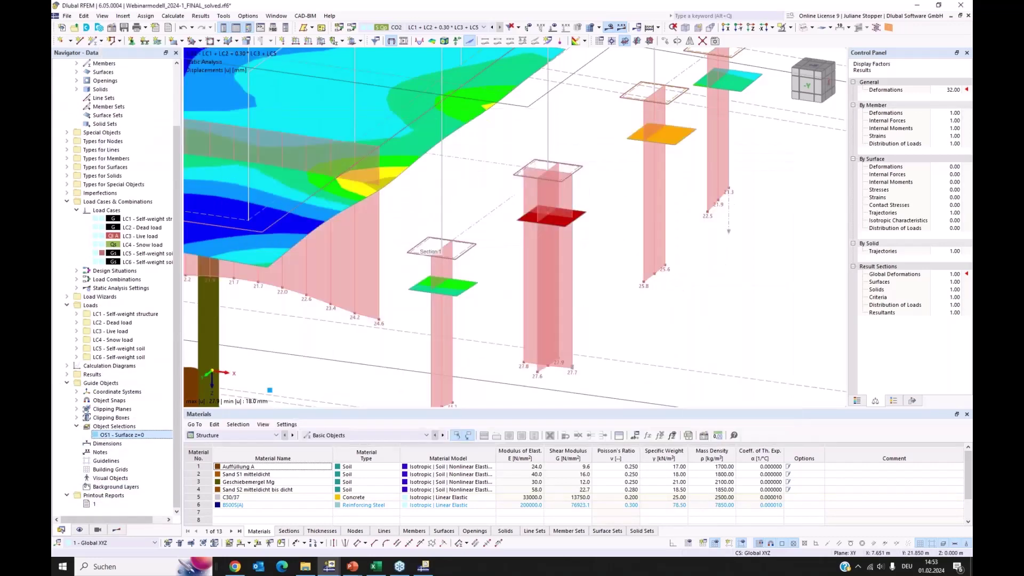
Step: Open the result diagrams of the second result section running through the slab and footing
mouse_move(298, 374)
middle_down()
mouse_move(311, 357)
mouse_move(450, 344)
mouse_move(526, 320)
mouse_move(613, 242)
middle_up()
scroll(613, 241, down, 2)
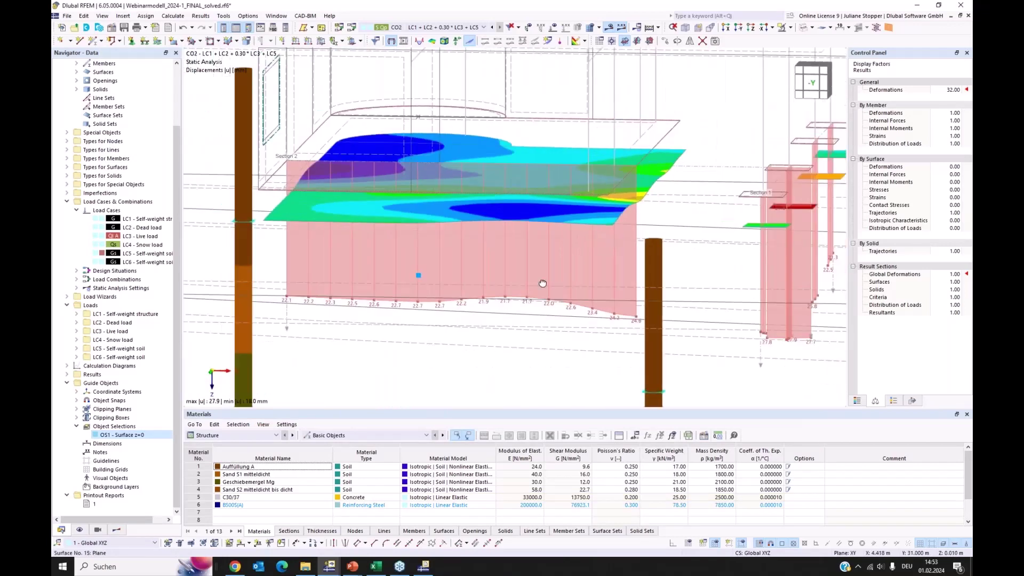
ctrl+middle_drag(542, 283, 549, 277)
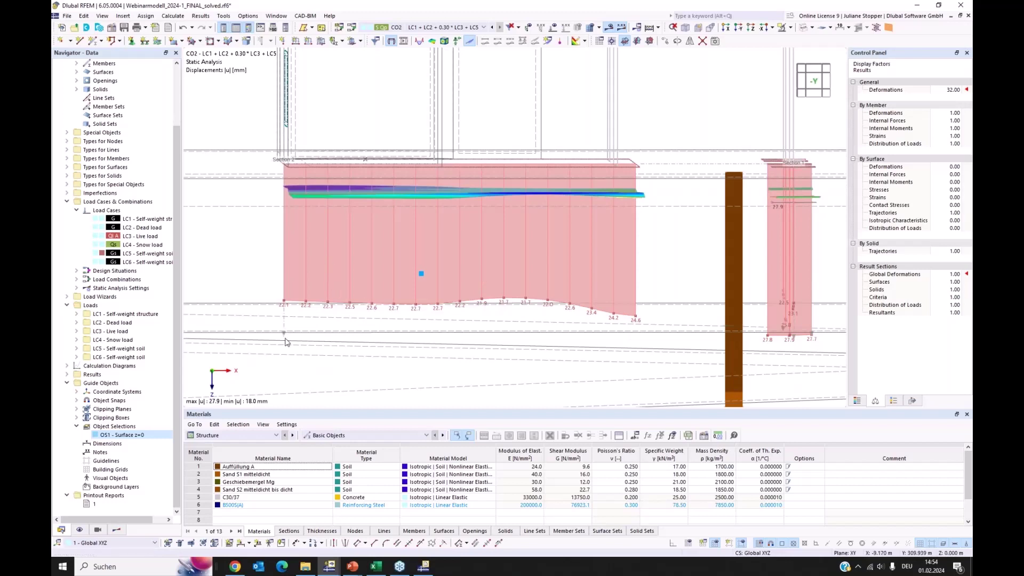
scroll(285, 339, up, 3)
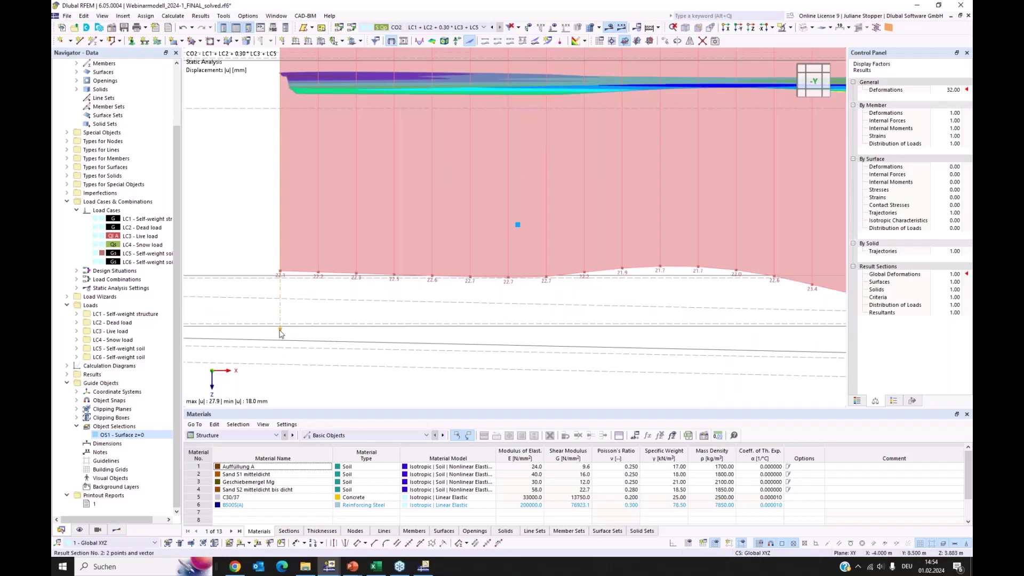
right_click(282, 334)
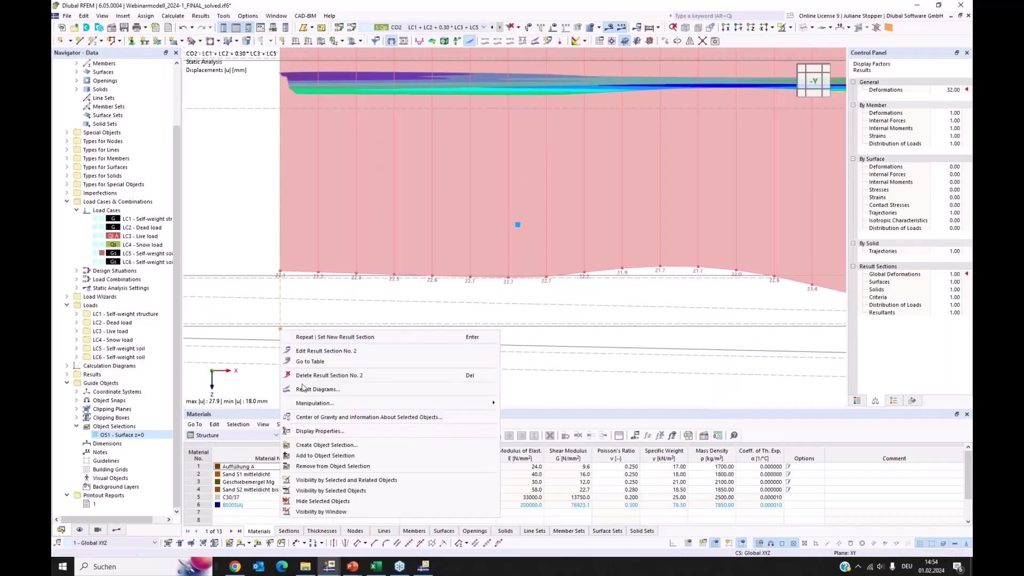
click(319, 388)
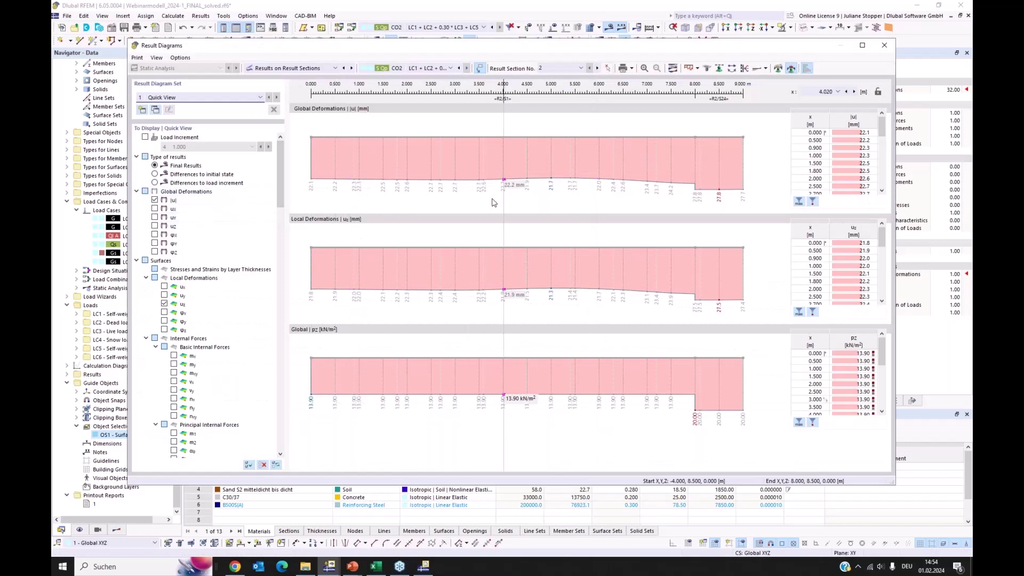
Step: Hide the local surface deformation uz and the global load distribution pz, keeping only the global deformation |u| diagram
click(163, 305)
click(165, 303)
click(137, 260)
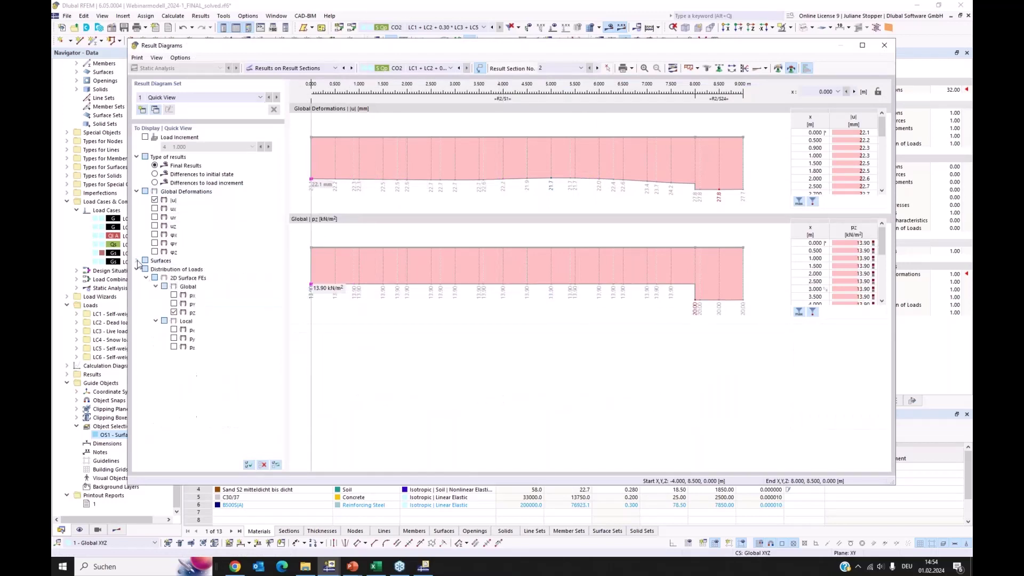
click(174, 313)
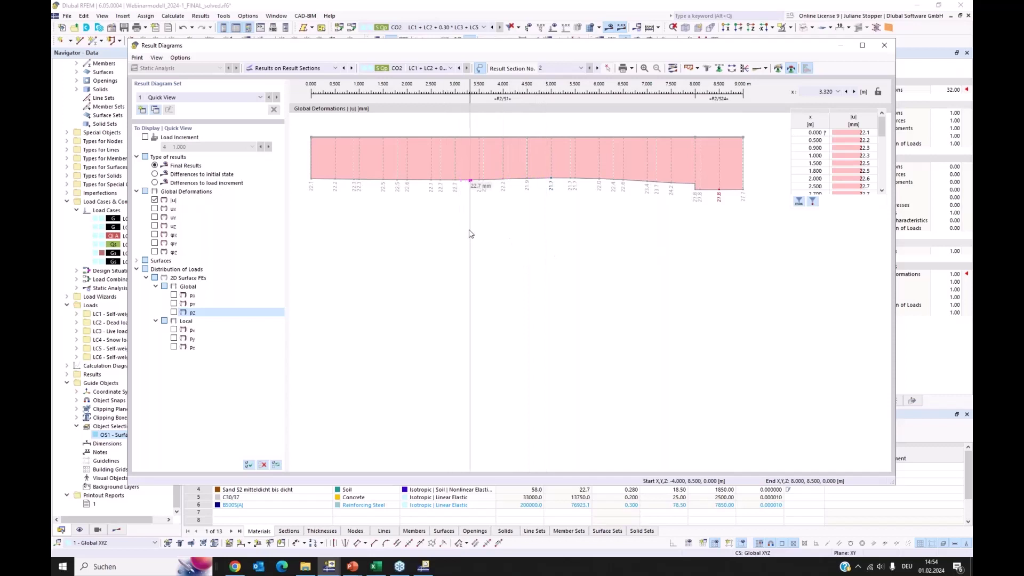
Step: Send the current |u| diagram of result section 2 to printout report 1
click(137, 58)
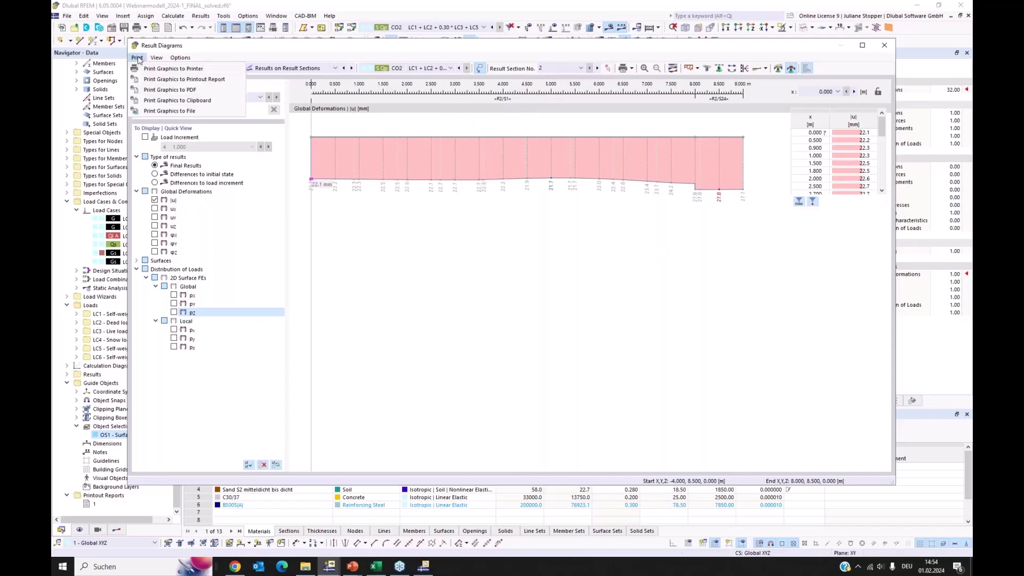
click(179, 80)
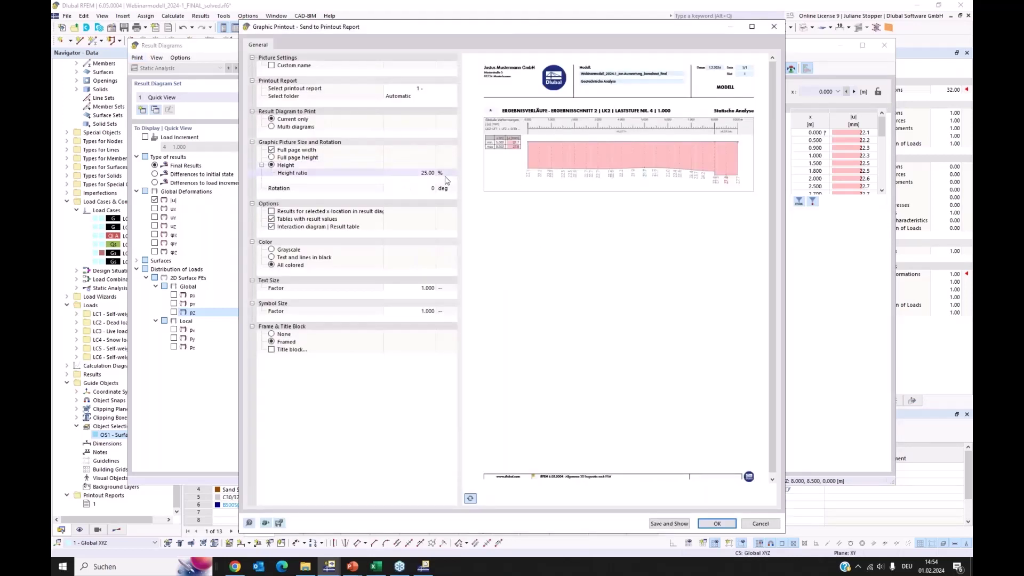
click(718, 525)
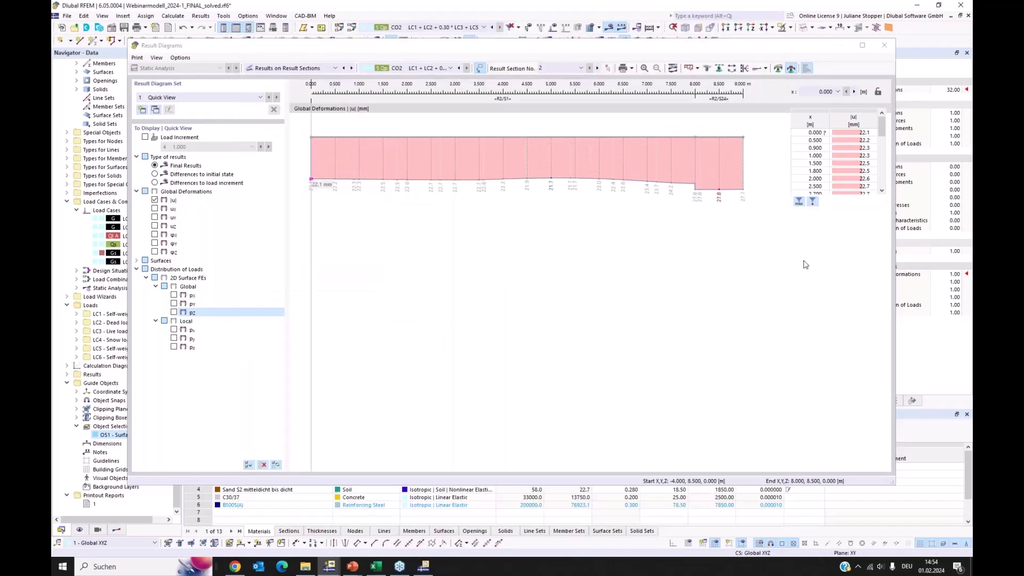
Step: Switch the diagrams to result section 1, send its |u| diagram to printout report 1 and close the result diagrams
click(568, 70)
click(581, 68)
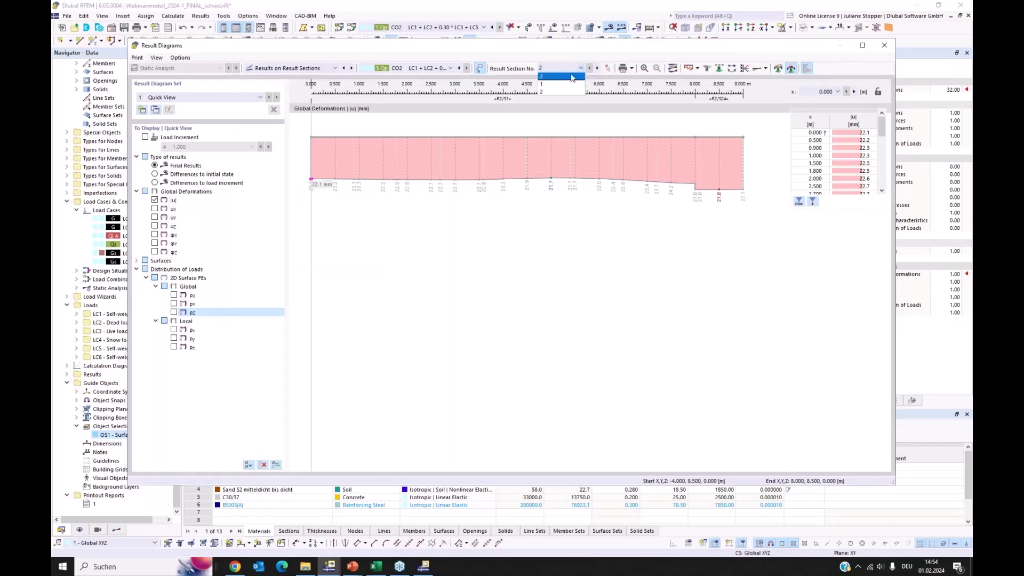
click(564, 80)
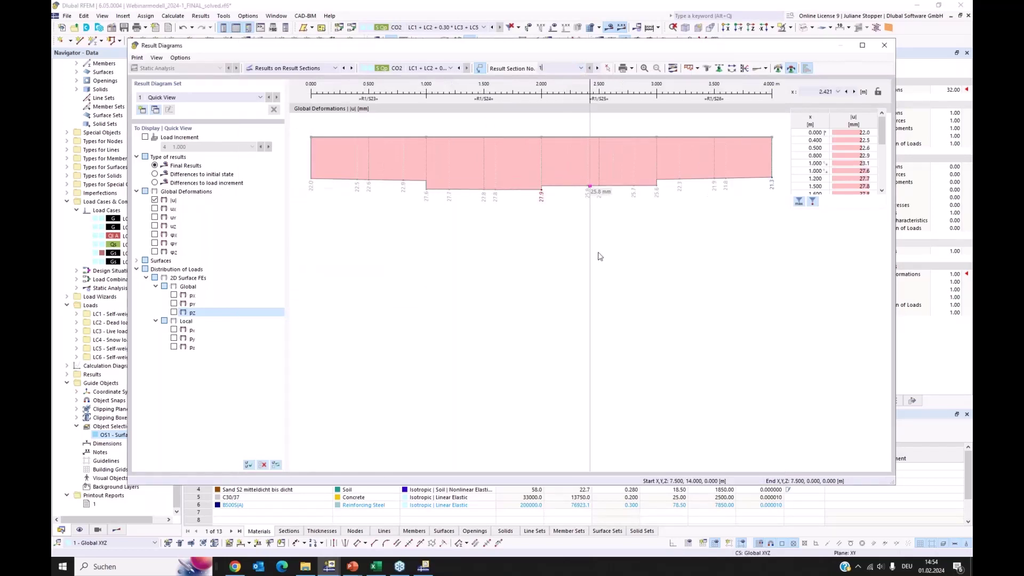
click(137, 58)
click(171, 80)
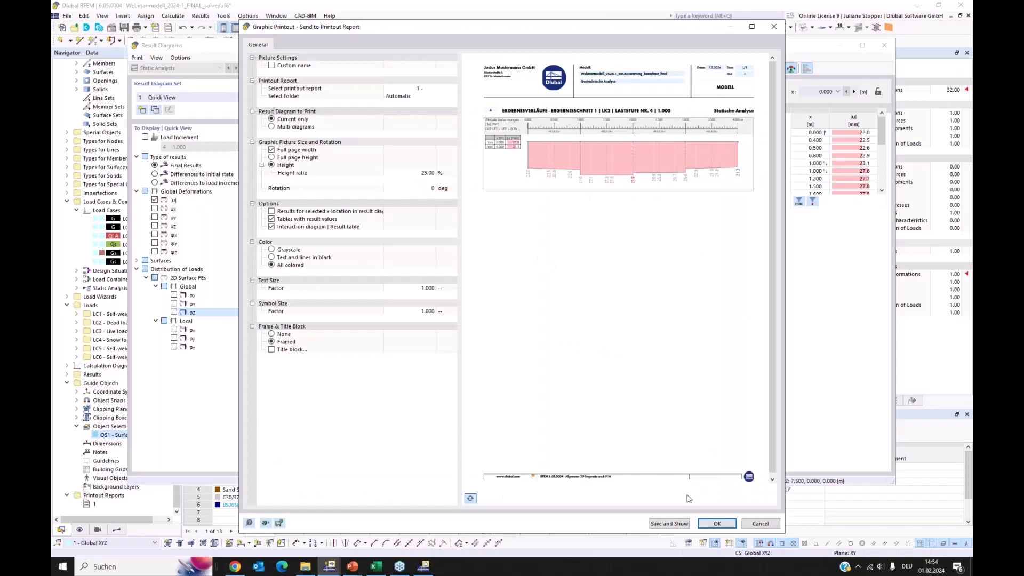
click(715, 524)
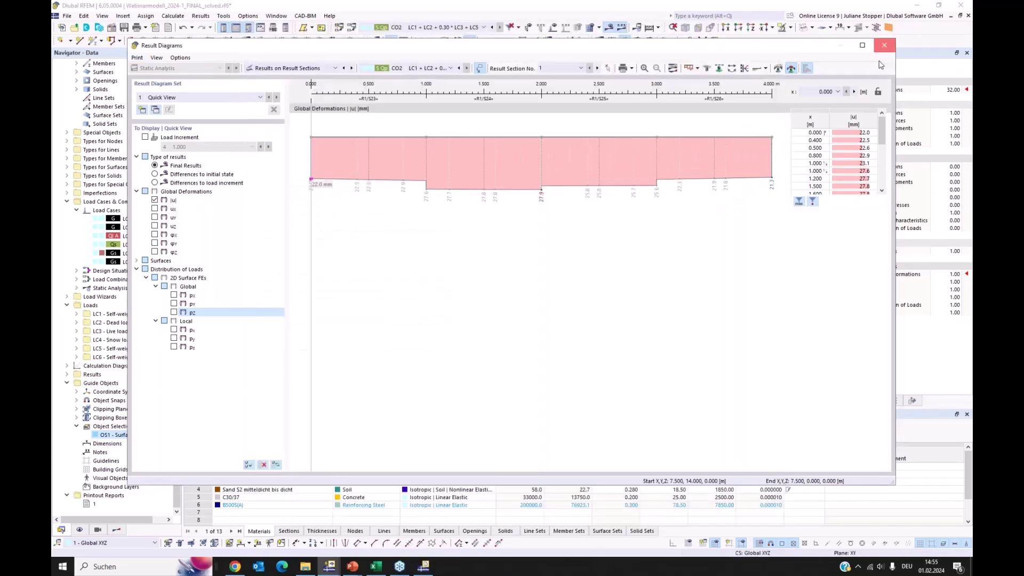
click(886, 47)
Step: Send an axonometric view of the building with slab deformations and both result sections to printout report 1, then save and show the report
click(685, 28)
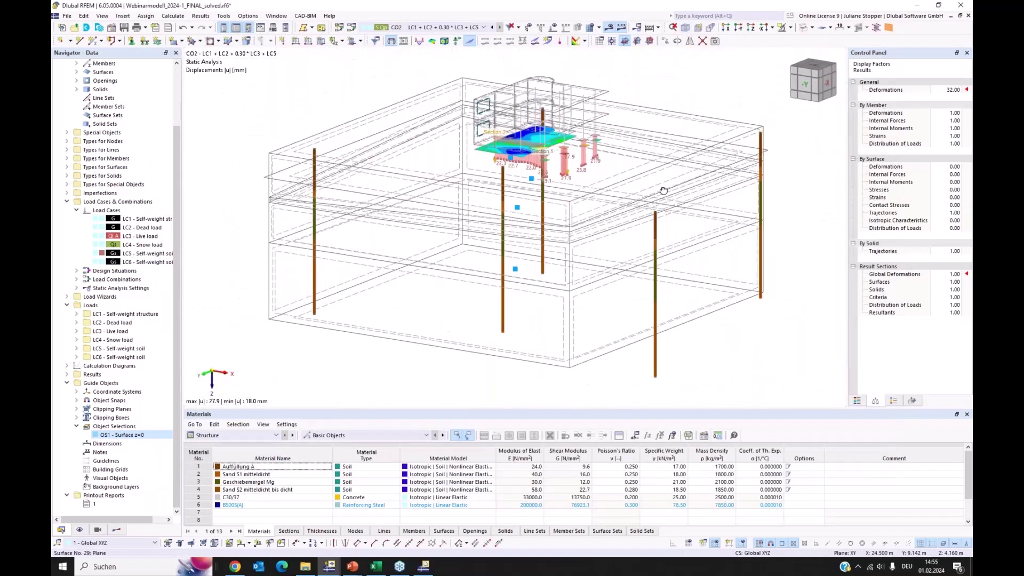
scroll(672, 185, up, 5)
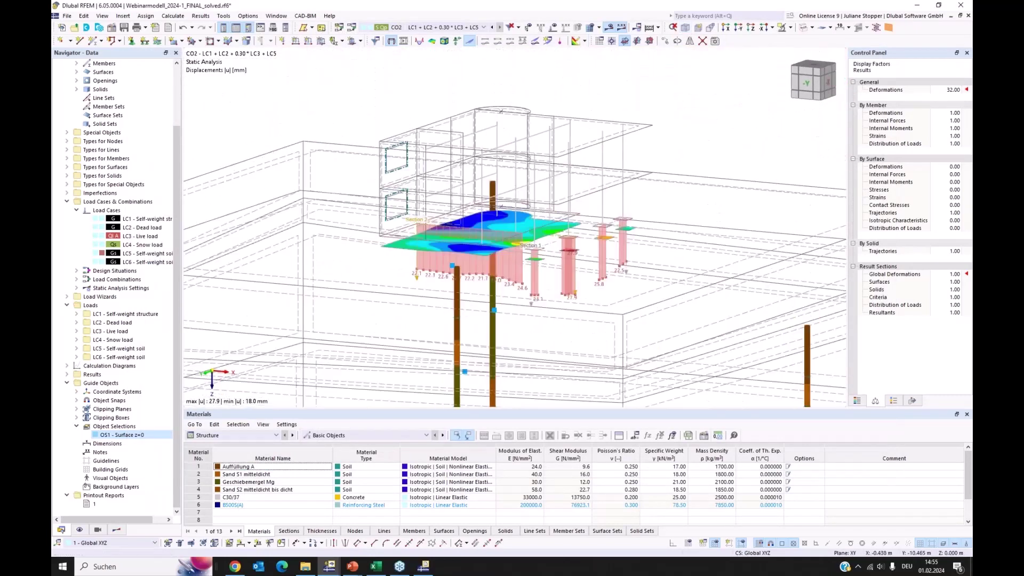
scroll(618, 198, up, 2)
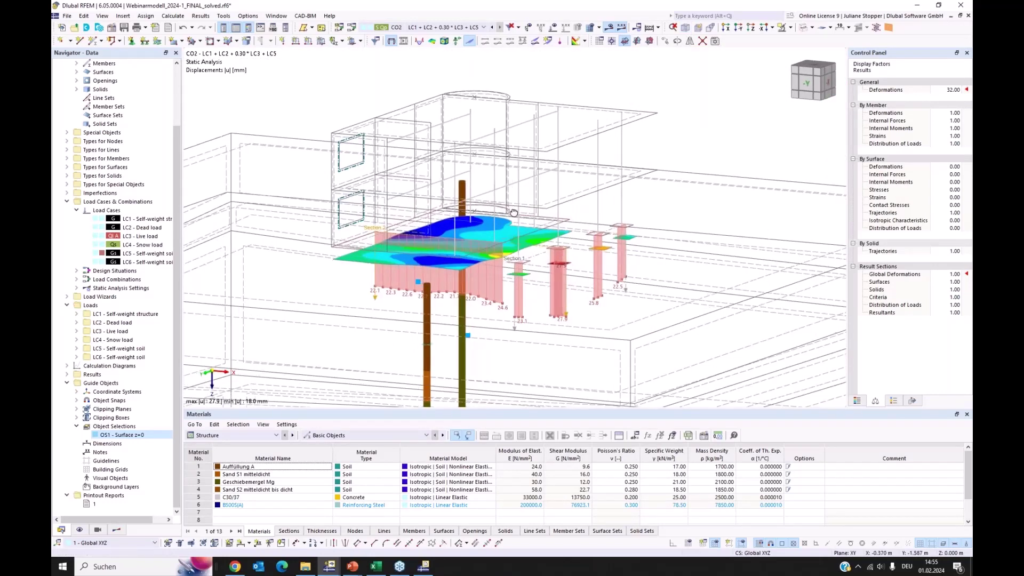
scroll(512, 216, up, 1)
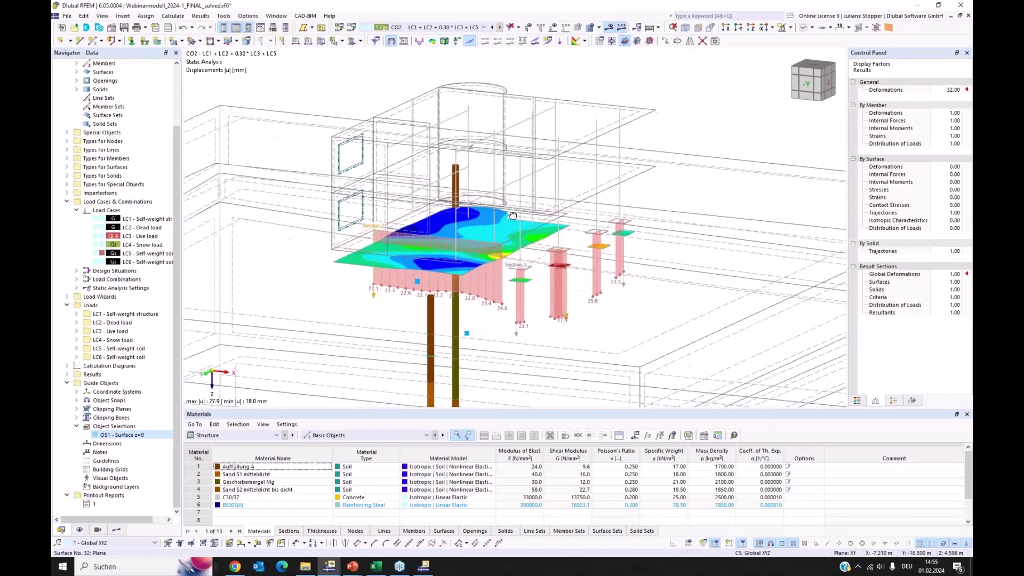
click(68, 17)
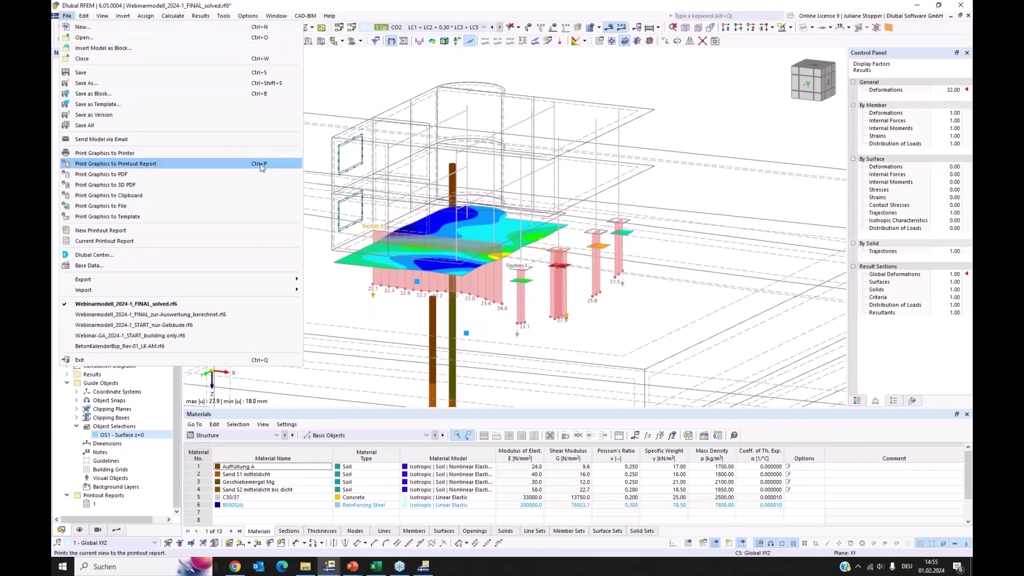
click(128, 164)
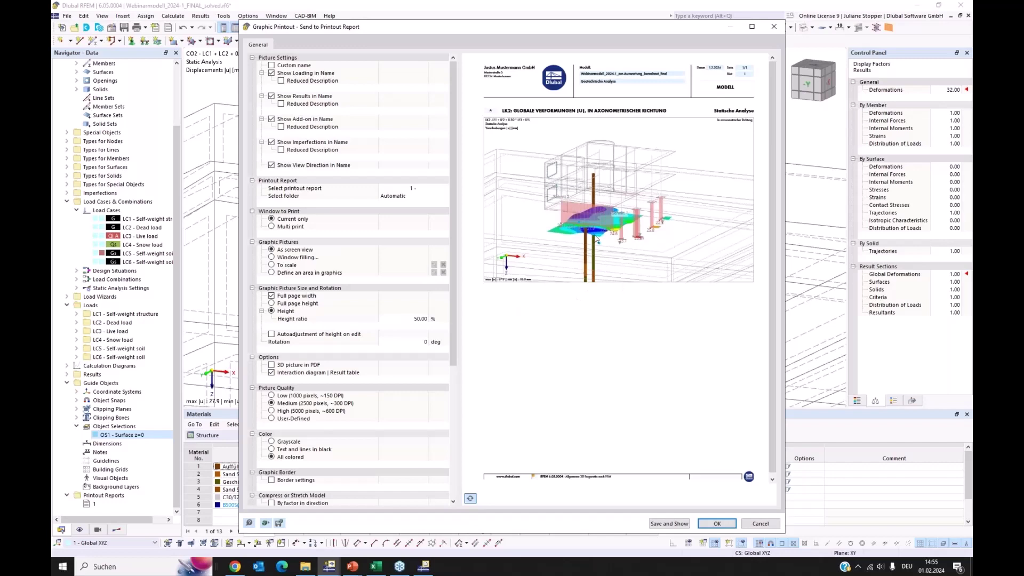
click(664, 525)
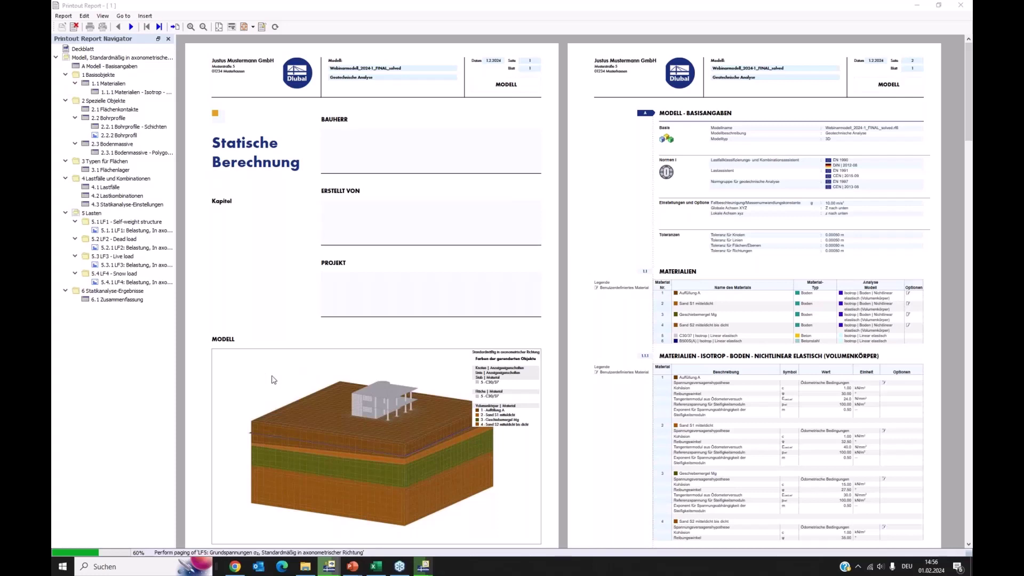
Step: Look through the printout report, examining the cover, materials, borehole profiles, soil massif, load cases, analysis settings and load graphics
scroll(270, 379, down, 3)
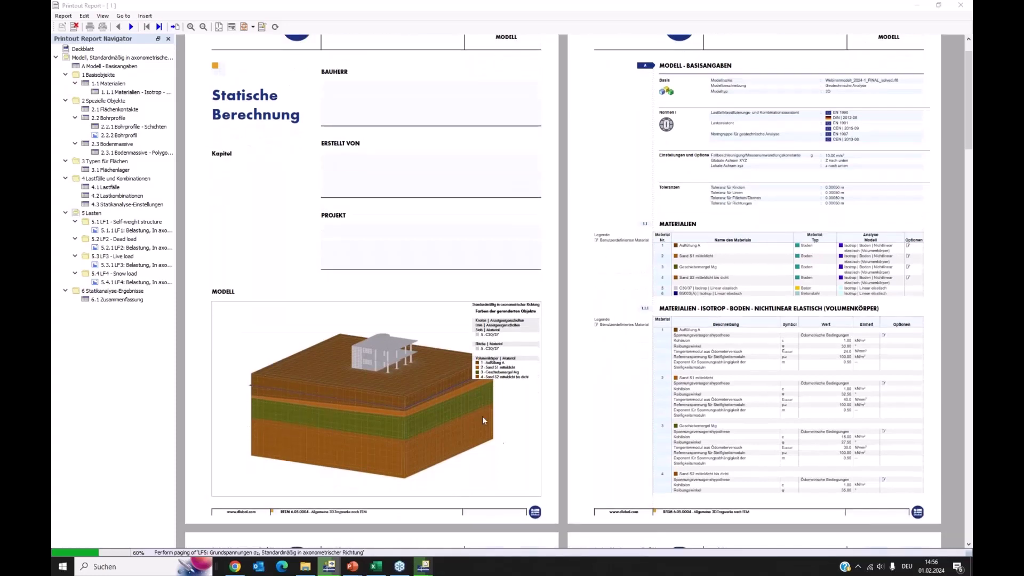
scroll(479, 415, down, 3)
scroll(516, 383, down, 10)
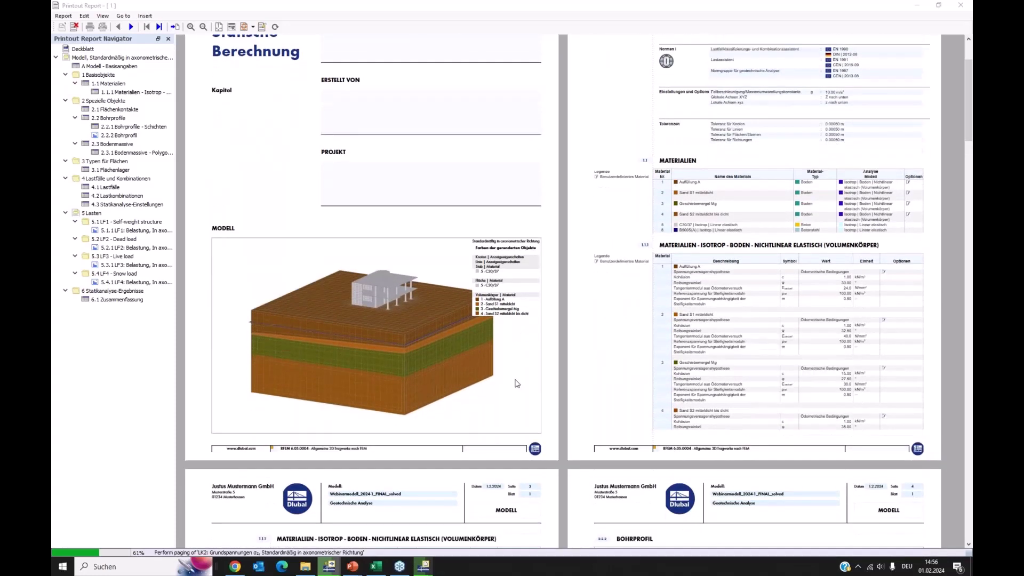
scroll(669, 385, down, 12)
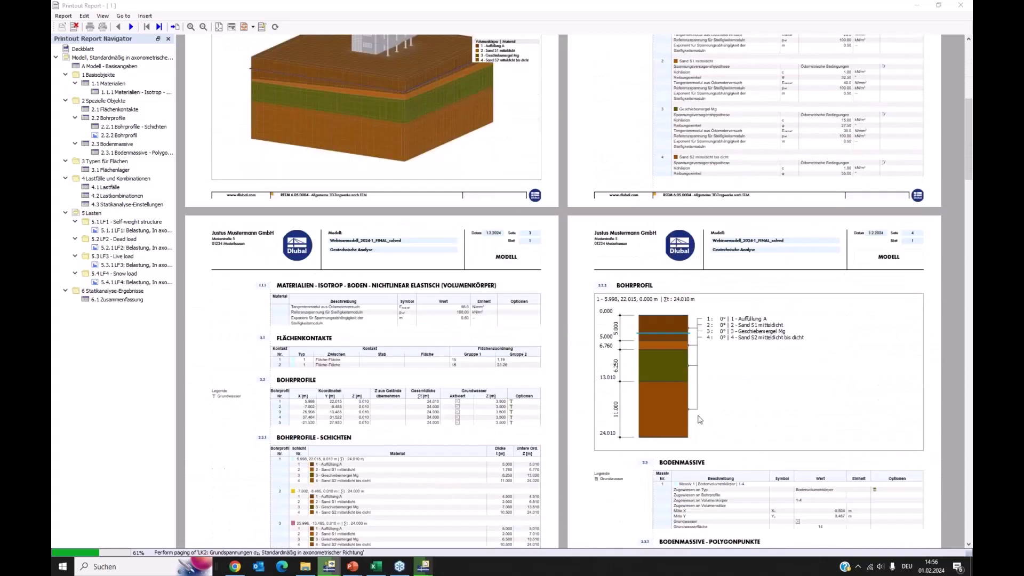
scroll(600, 385, down, 8)
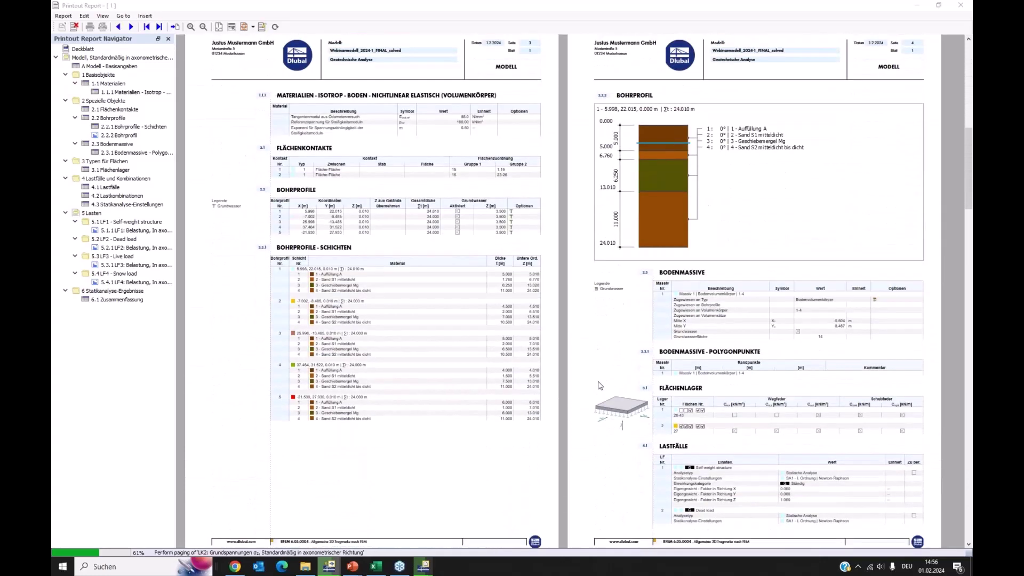
click(330, 566)
mouse_move(422, 567)
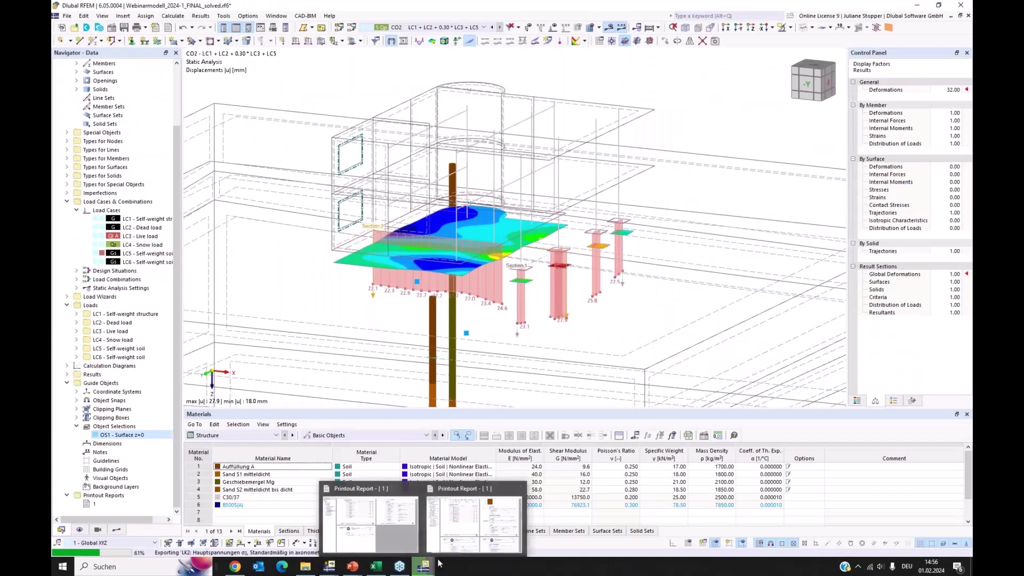
click(480, 525)
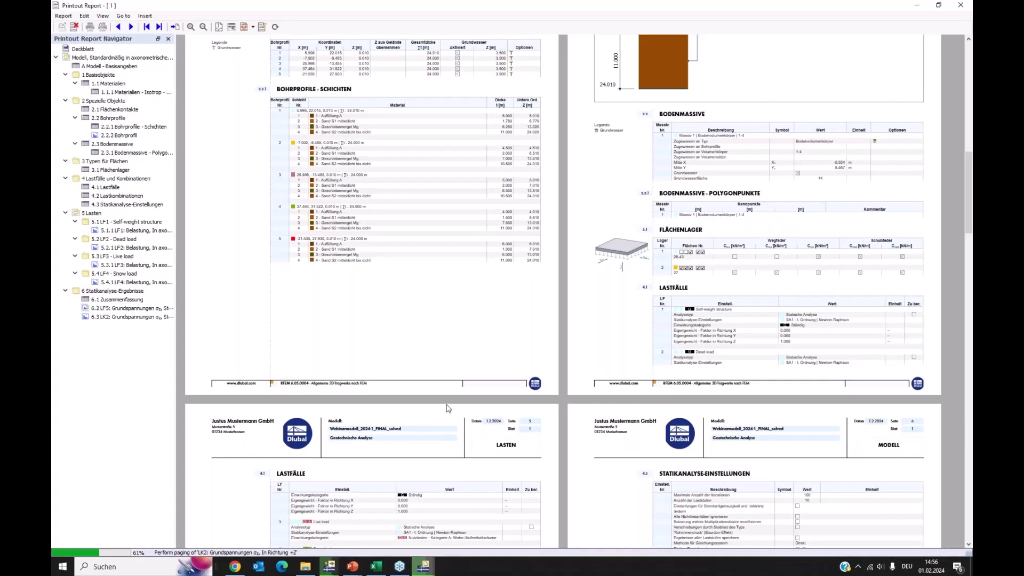
scroll(467, 427, down, 4)
scroll(466, 427, down, 8)
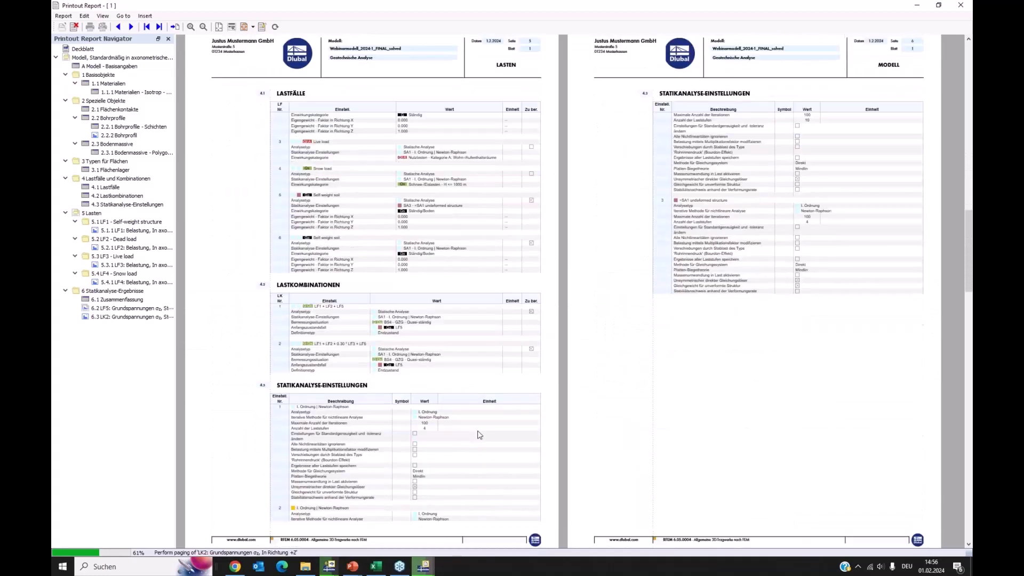
scroll(494, 439, down, 7)
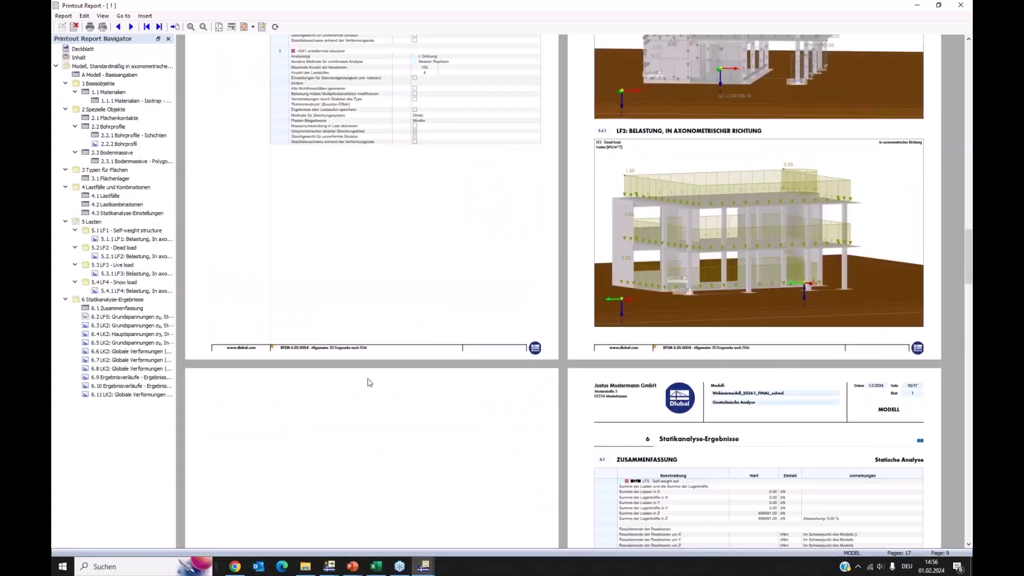
Step: Look through the rest of the printout report, examining the load graphics, analysis summary, stress and deformation graphics, and result section diagrams
scroll(459, 308, down, 8)
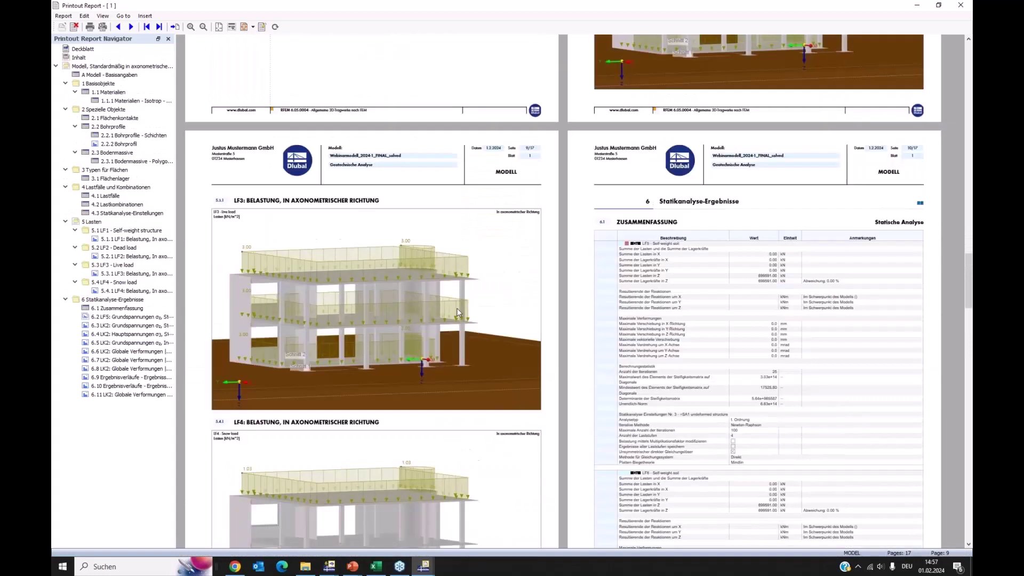
scroll(492, 334, down, 14)
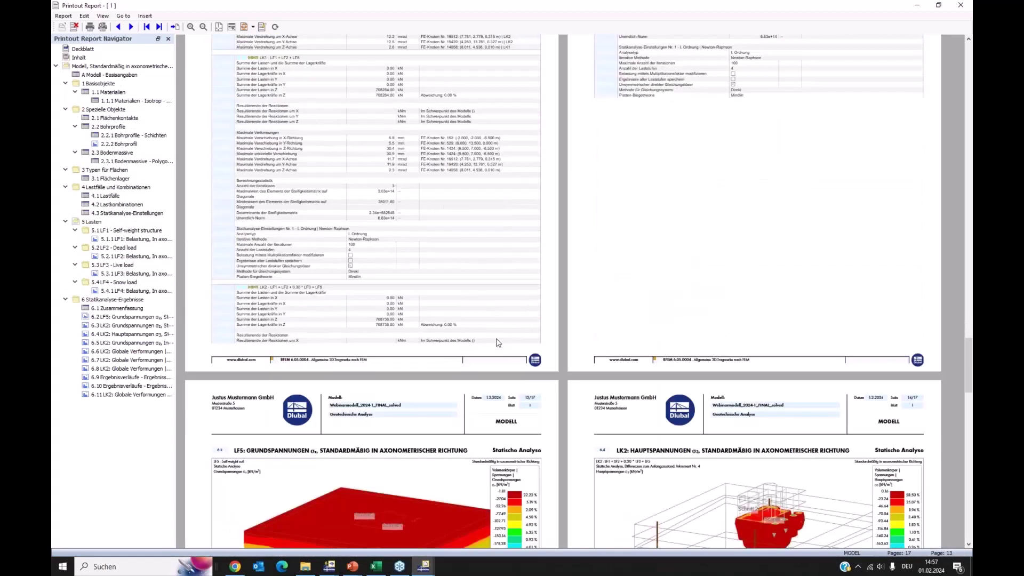
scroll(450, 339, down, 2)
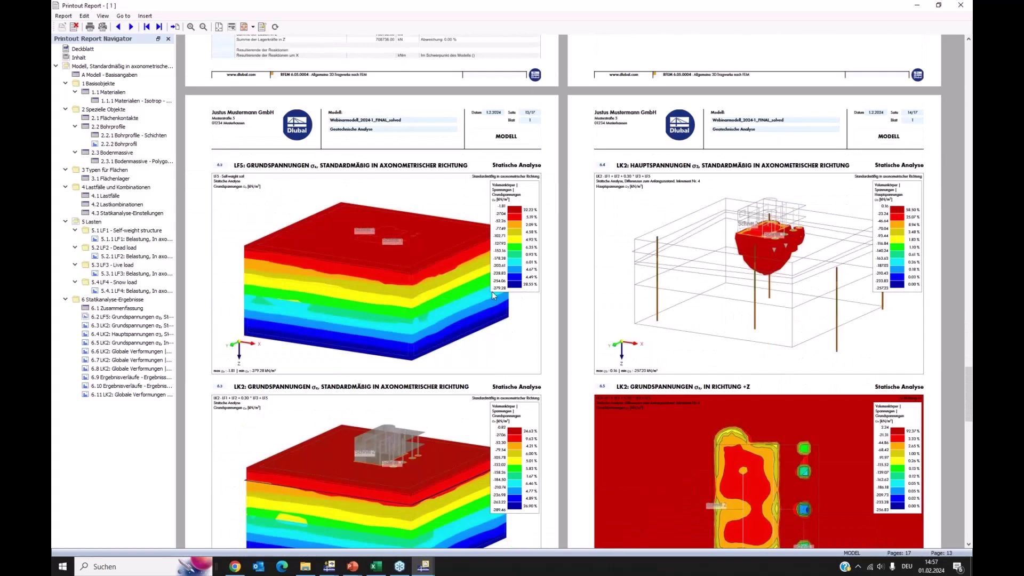
scroll(492, 292, down, 1)
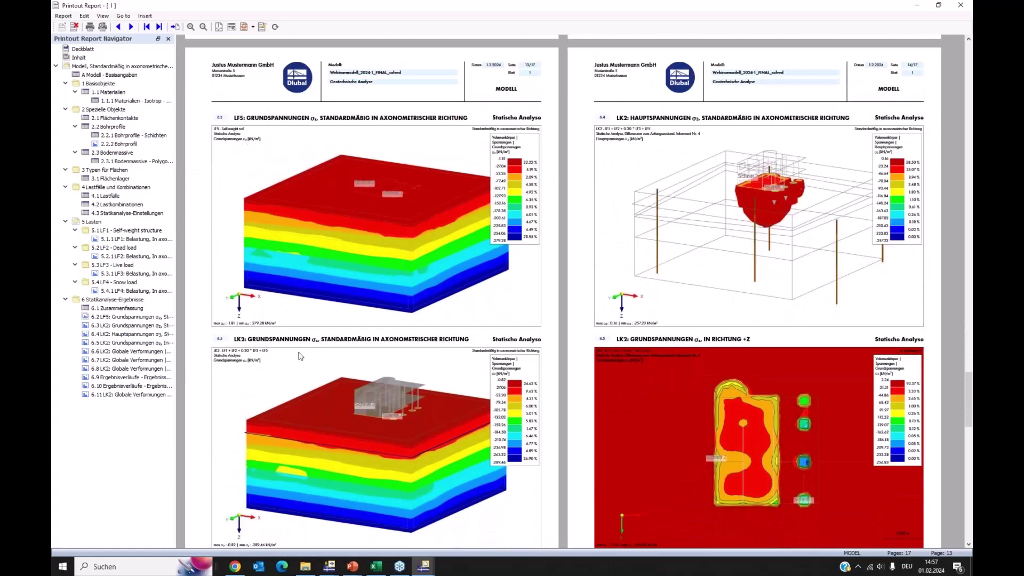
scroll(388, 362, down, 1)
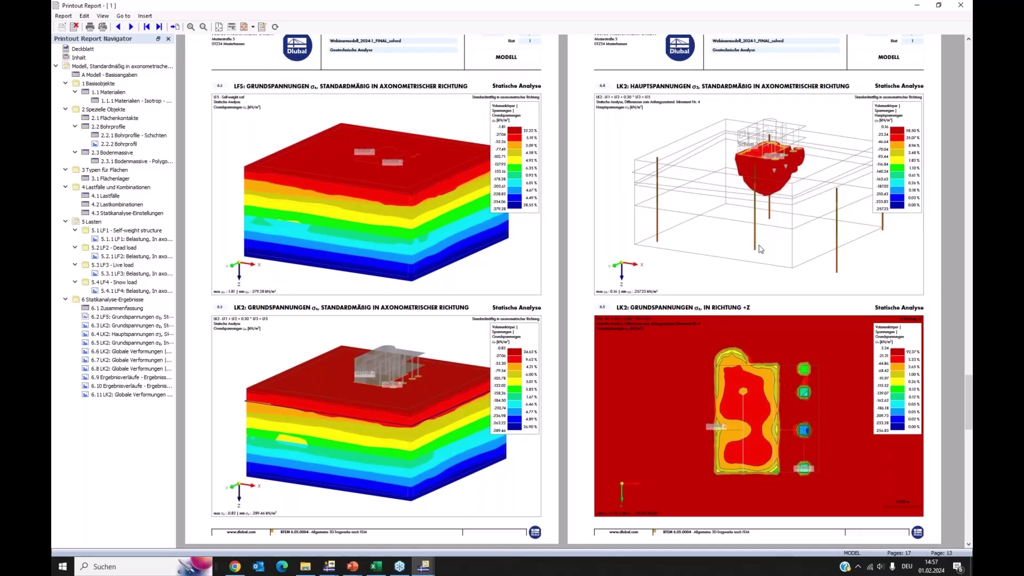
scroll(737, 309, down, 1)
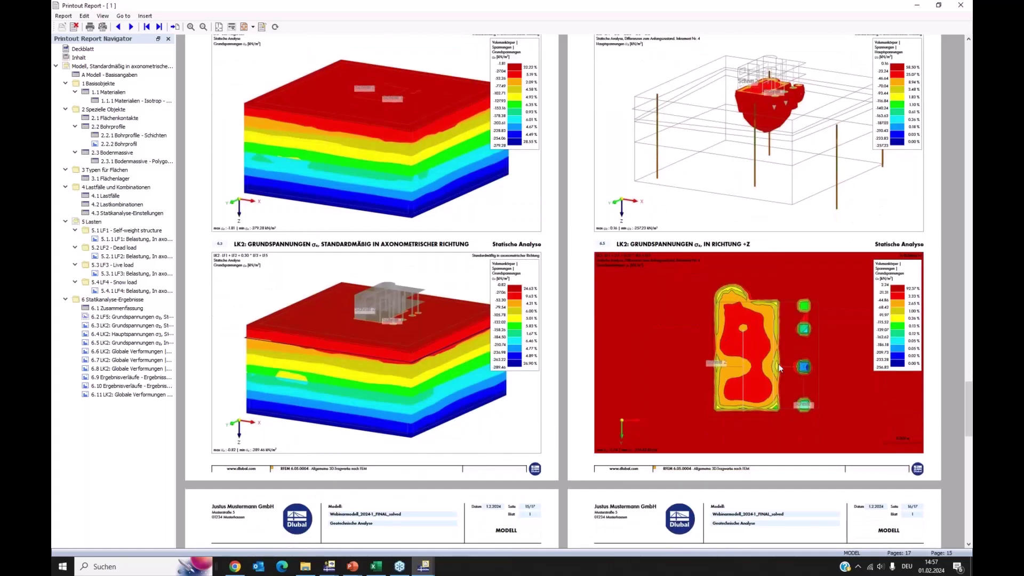
scroll(771, 385, down, 2)
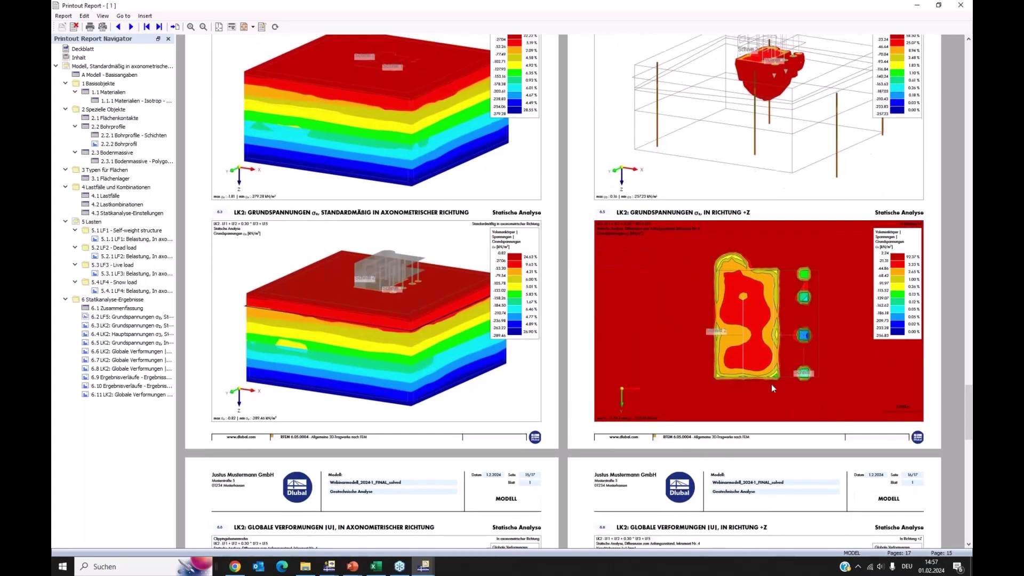
scroll(670, 379, down, 2)
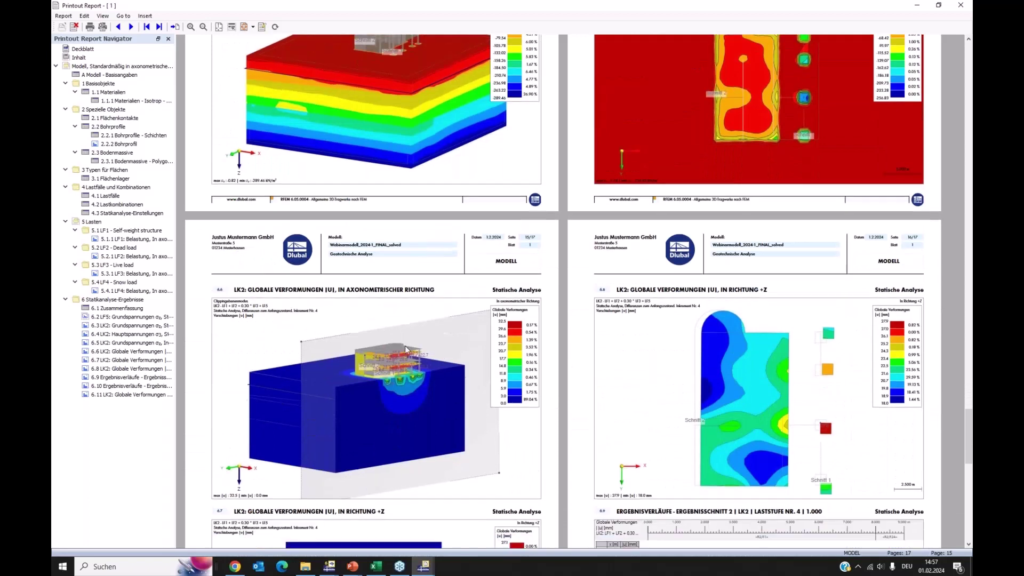
scroll(469, 328, down, 3)
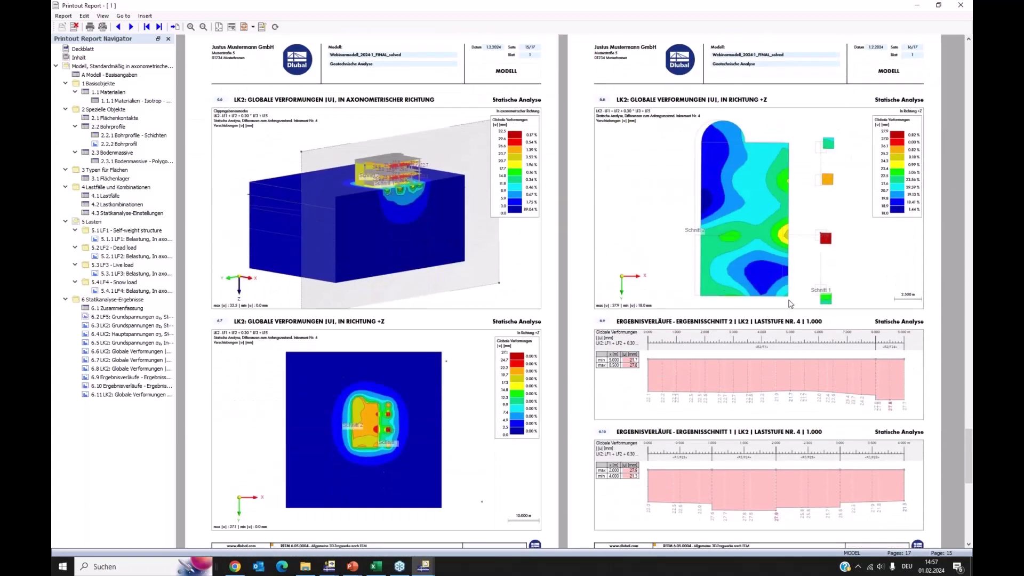
scroll(792, 304, down, 4)
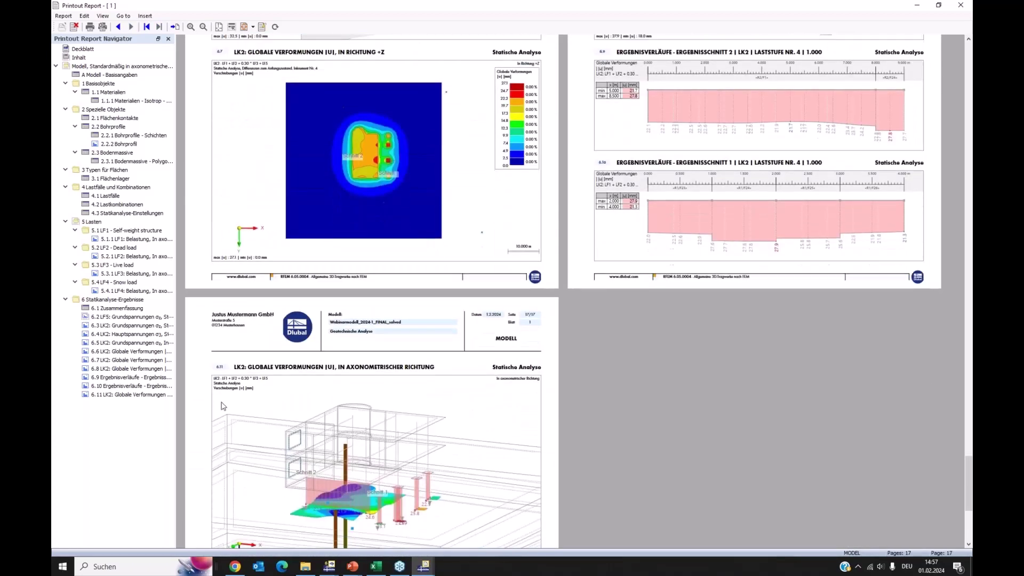
Step: Move the last axonometric LK2 global deformation graphic ahead of the two result section diagrams in the report order
drag(114, 398, 114, 377)
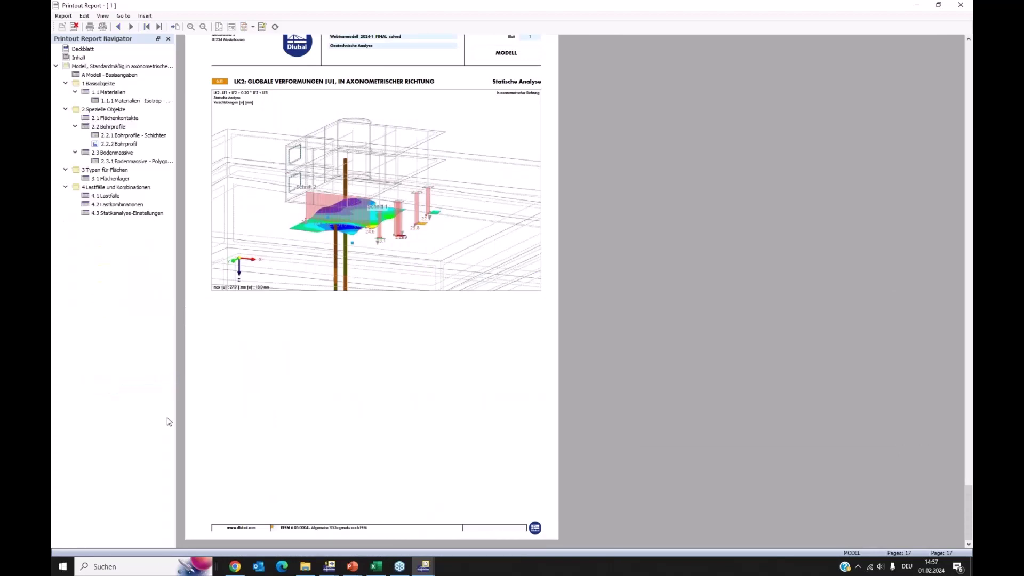
scroll(594, 453, up, 3)
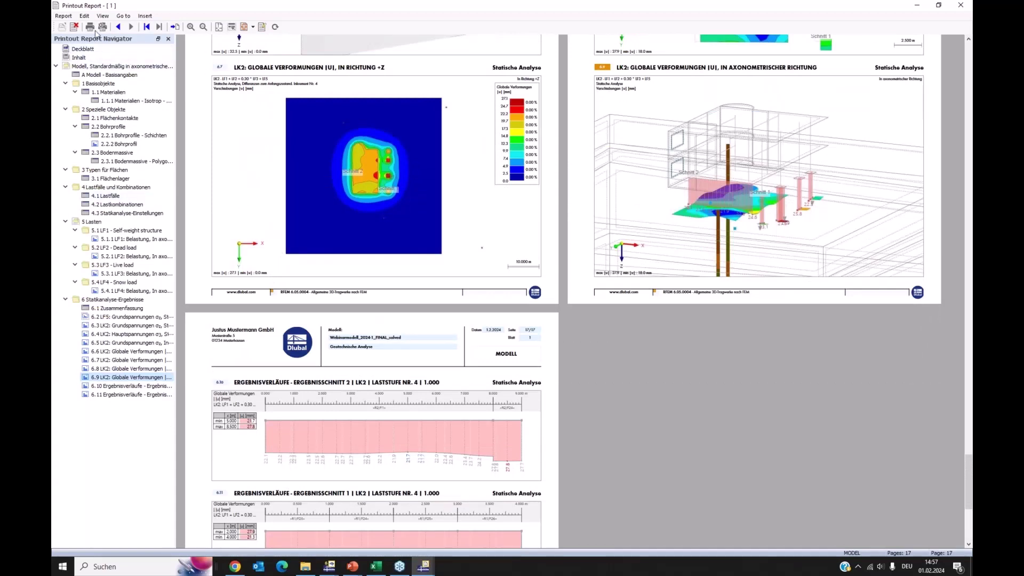
Step: Set the printout report language to English
click(84, 15)
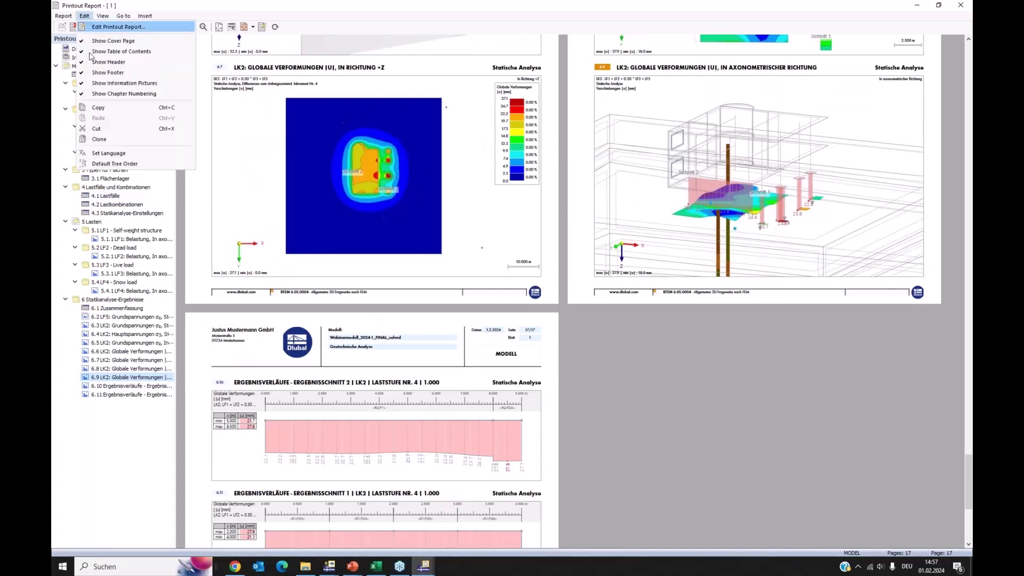
click(109, 153)
click(462, 211)
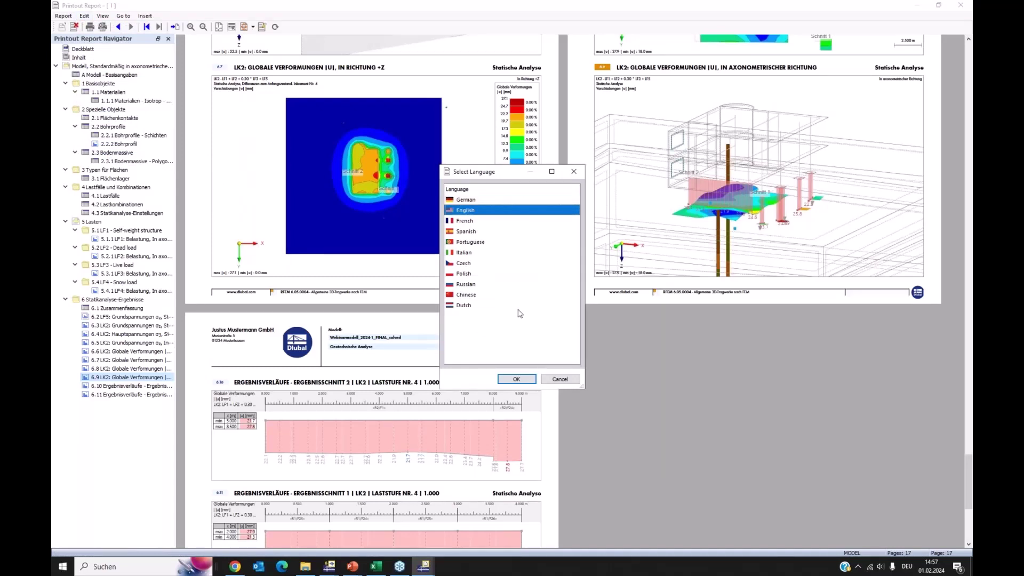
click(516, 379)
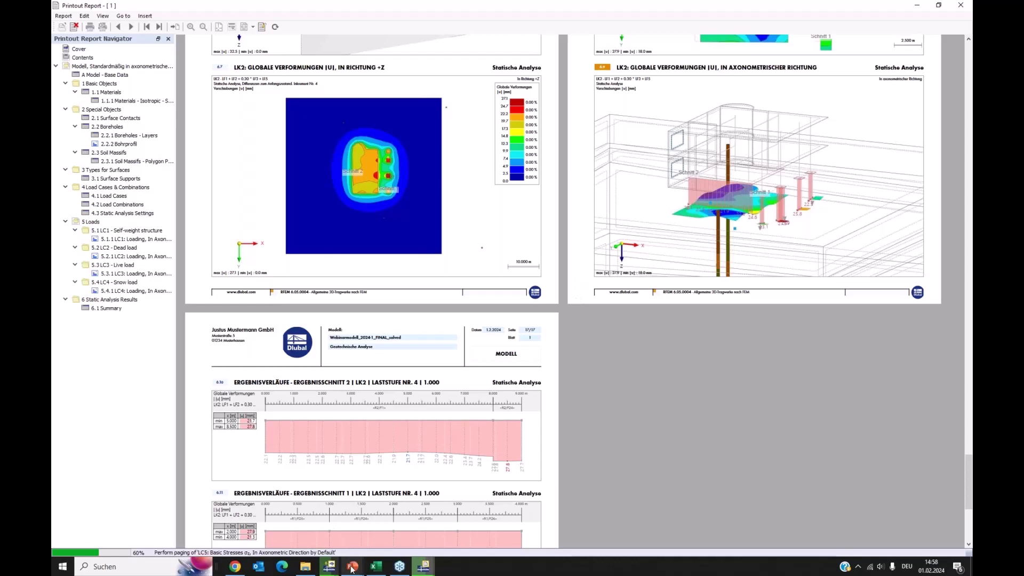
Step: Switch to the running PowerPoint slide show of the geotechnical analysis presentation
mouse_move(351, 571)
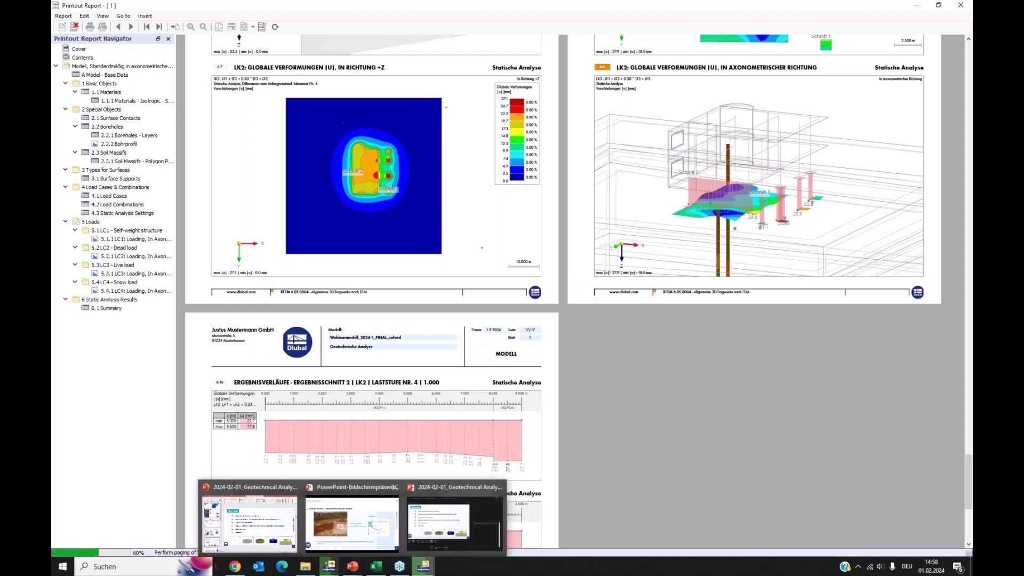
click(352, 520)
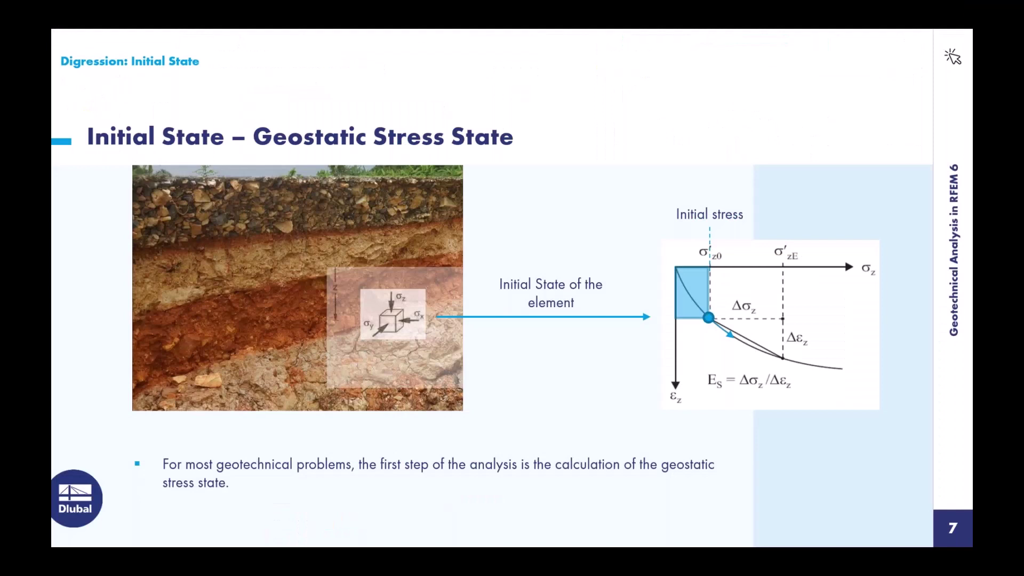